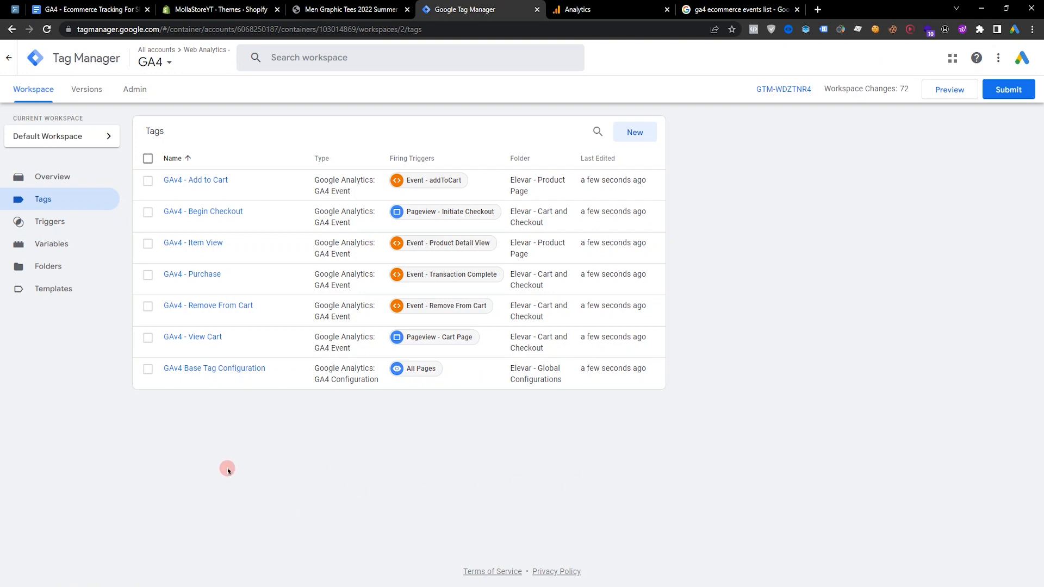
Open Tag Manager's new account setup, name the account Shopify Data Layer and leave United States as the country
click(162, 28)
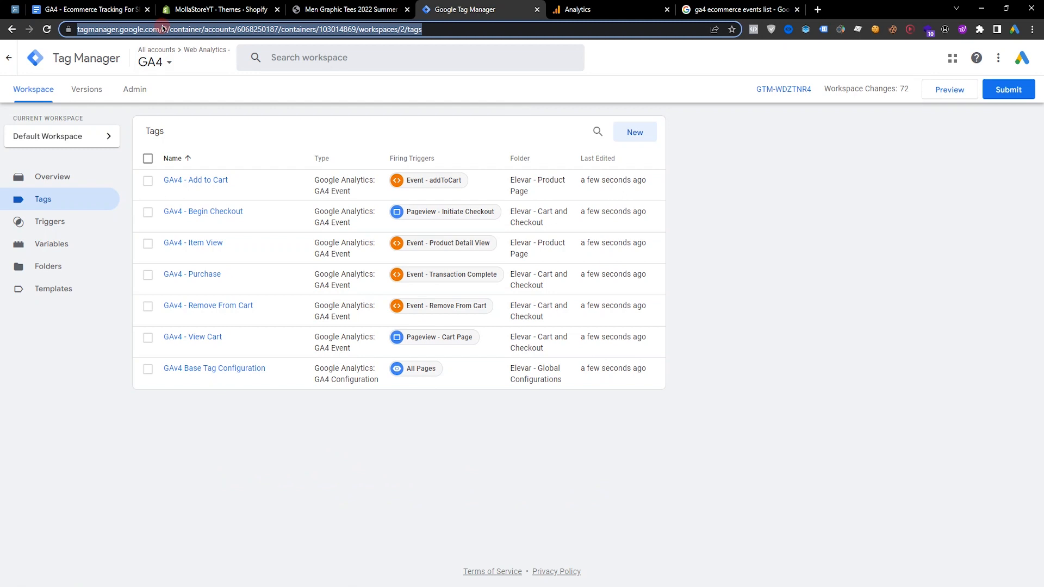
text(tag)
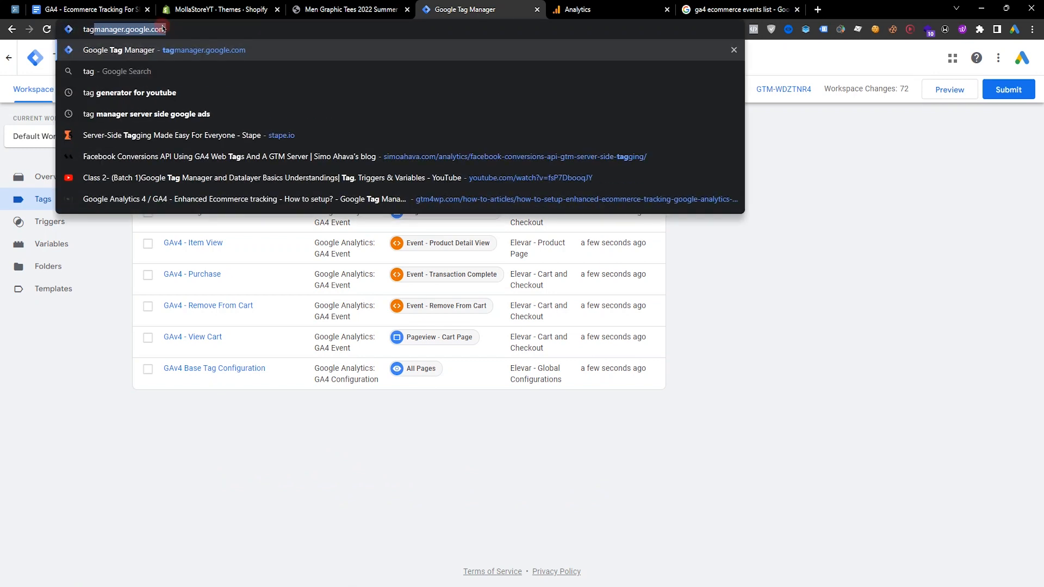
key(Right)
key(Return)
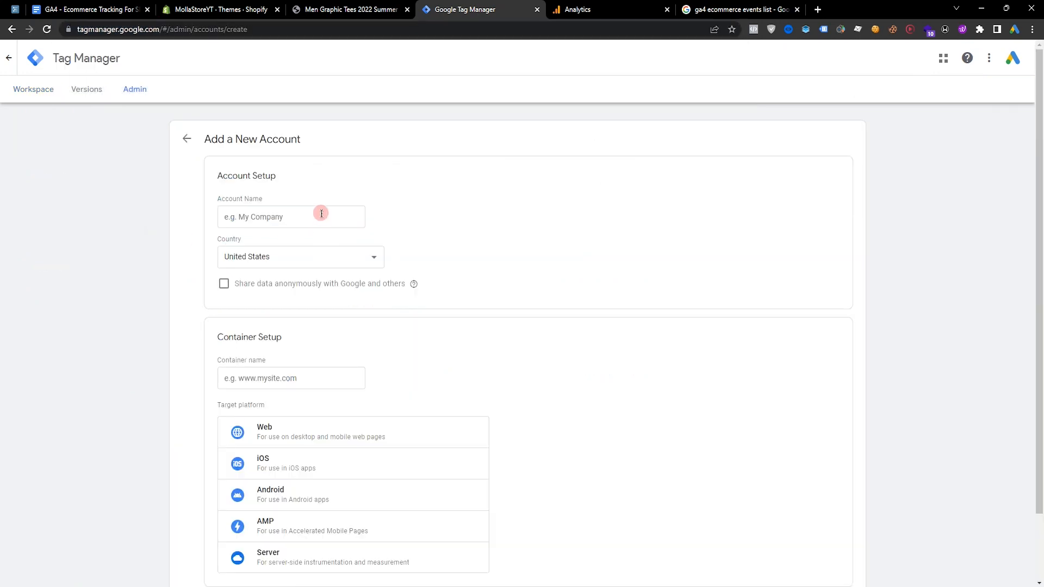
click(323, 216)
text(YT)
key(BackSpace)
key(BackSpace)
text(Shopify Data Layer)
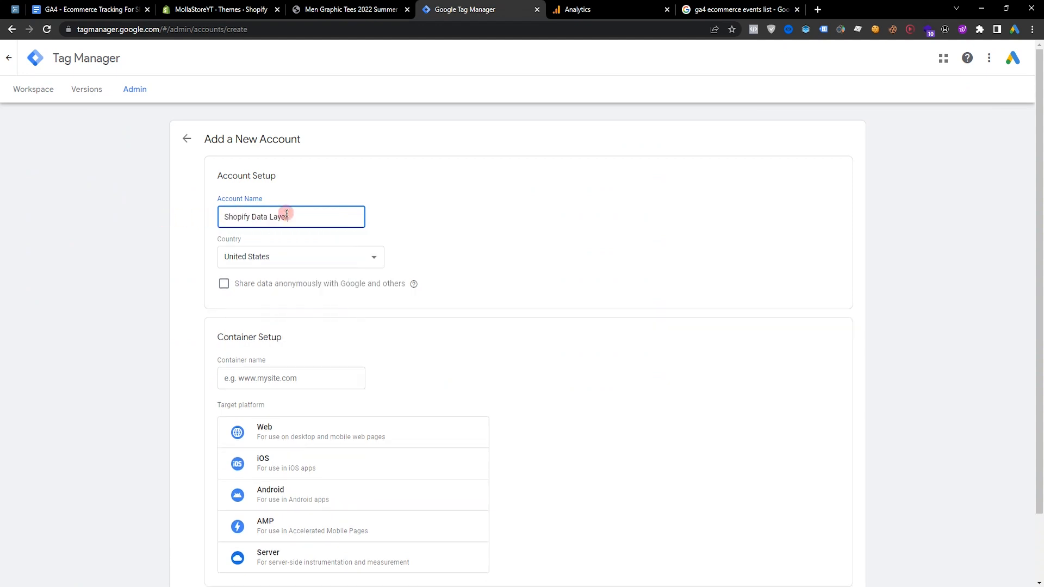
click(264, 257)
click(292, 258)
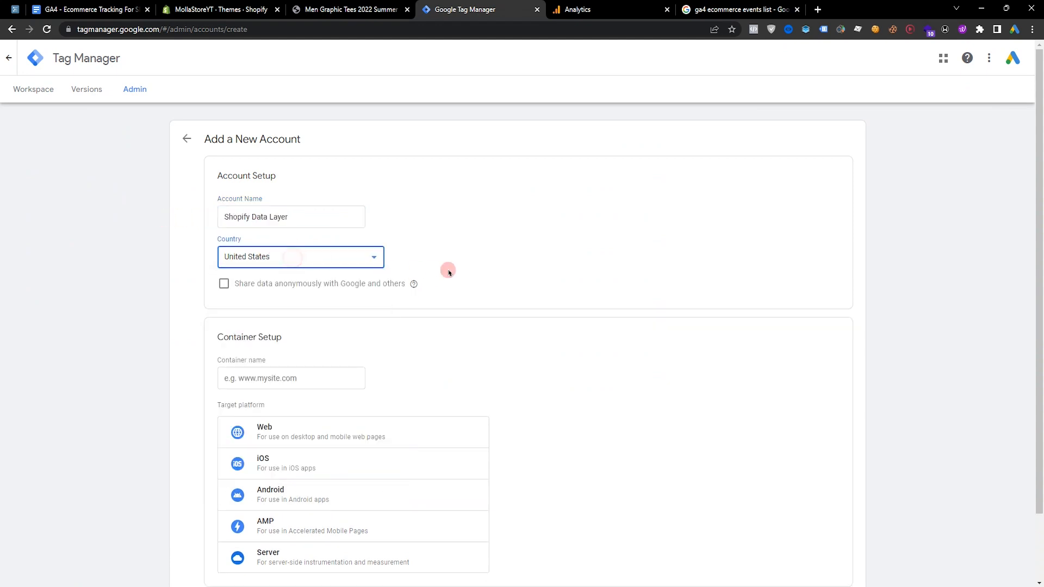
Name the container Web - My Store and choose Web as its target platform
scroll(348, 299, down, 2)
click(260, 326)
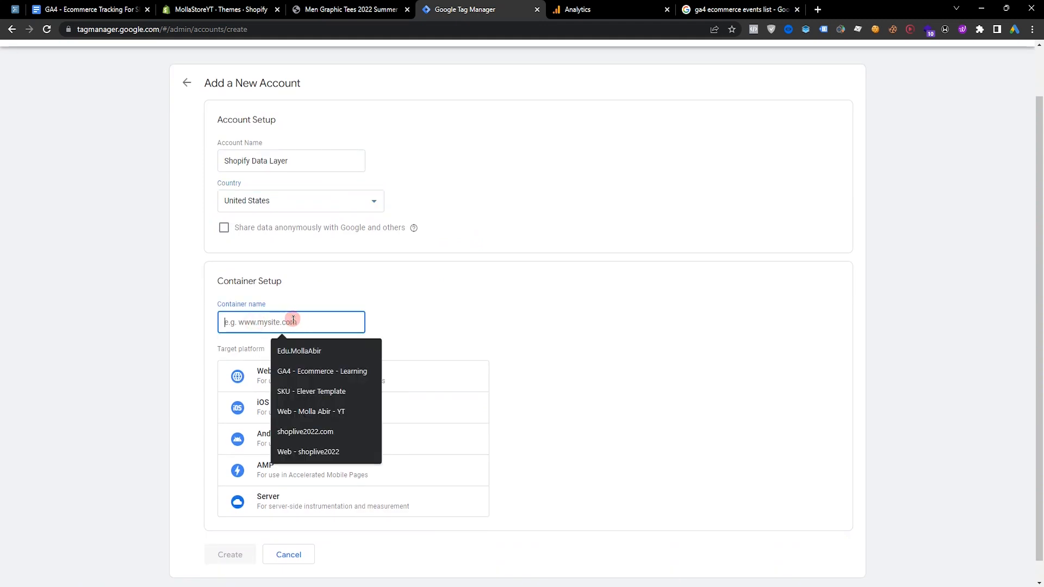
text(Web -)
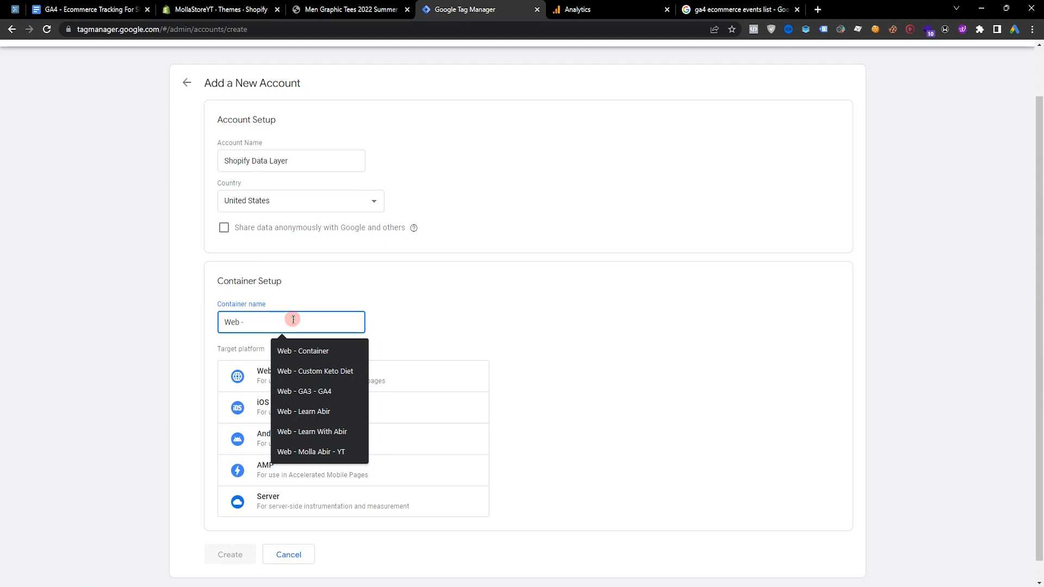
text( My Store)
click(289, 377)
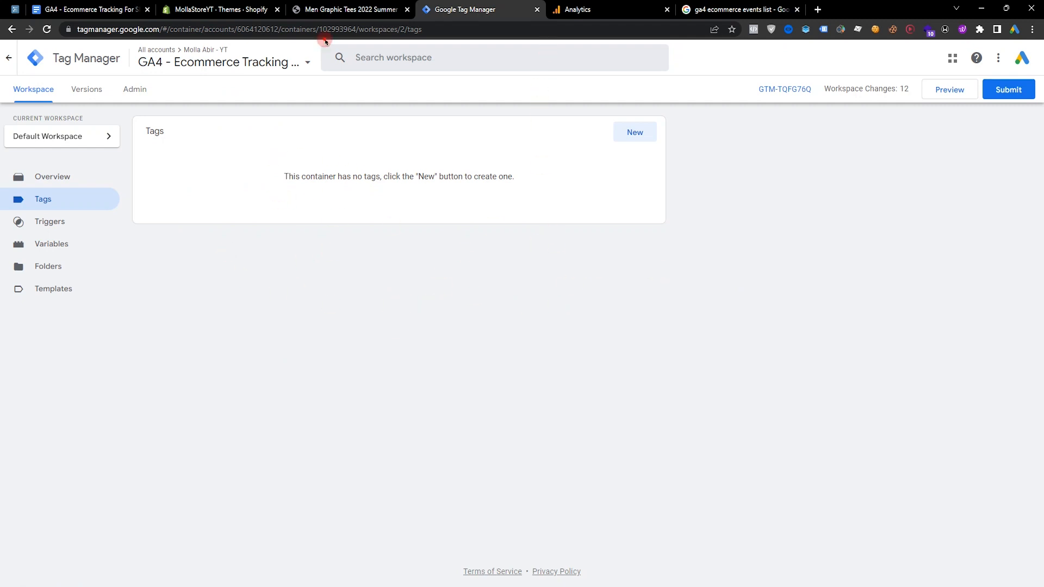
Switch to Google Analytics, name the new account Yt, enable Google products & services data sharing and continue to property setup
key(ctrl+Tab)
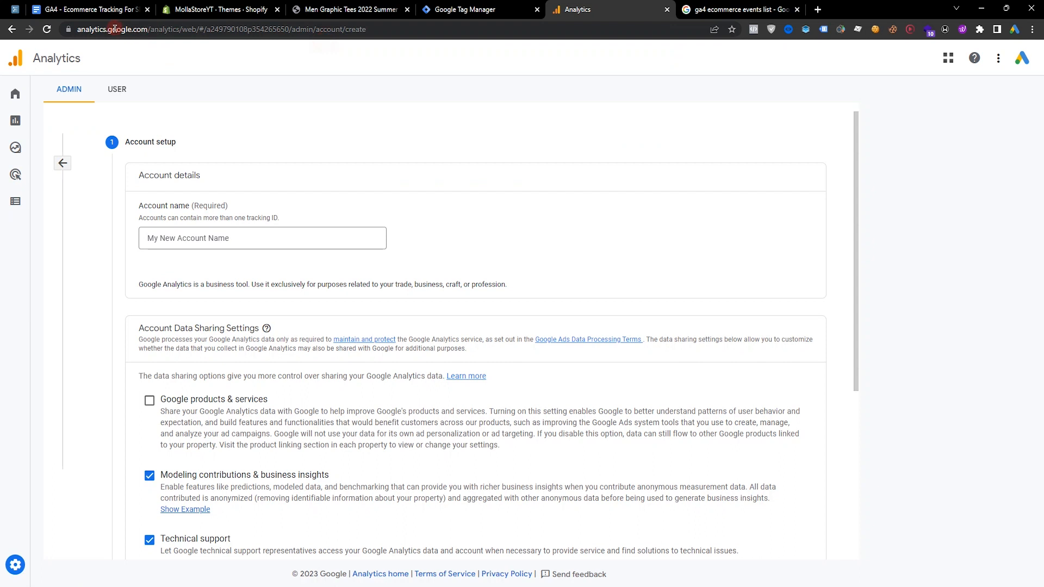
click(185, 240)
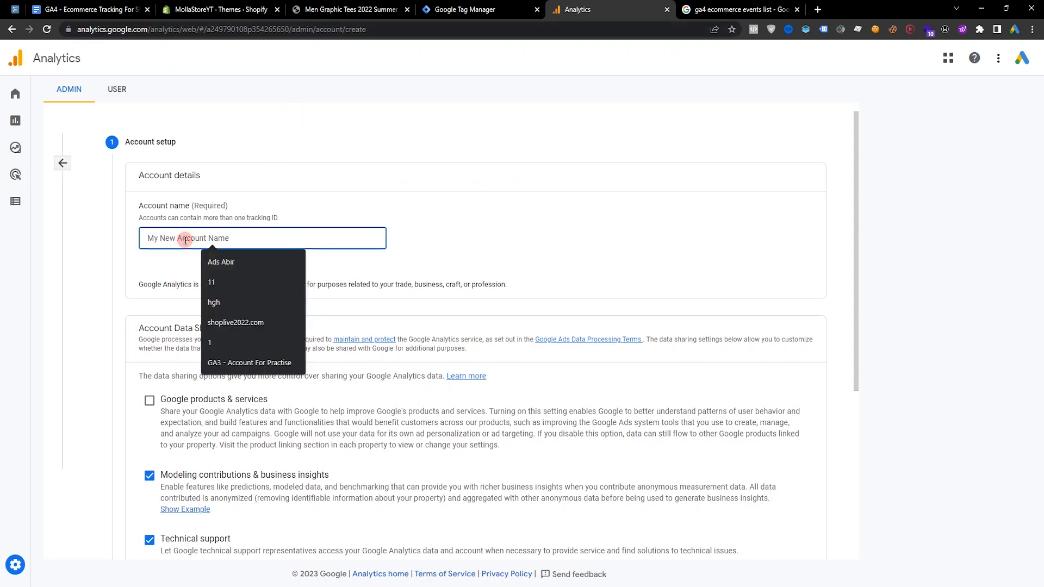
text(Yt)
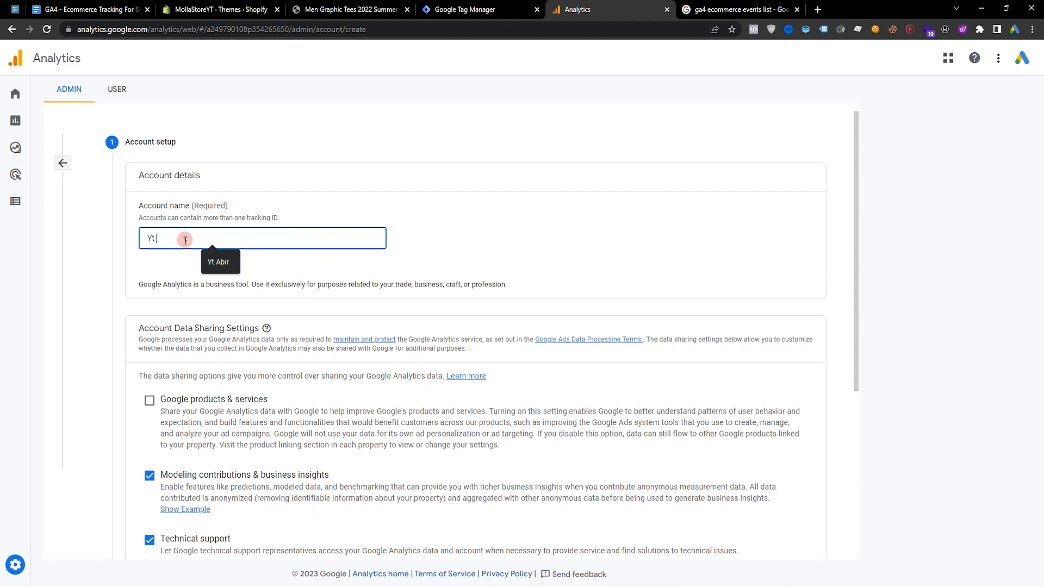
scroll(110, 270, down, 4)
click(149, 175)
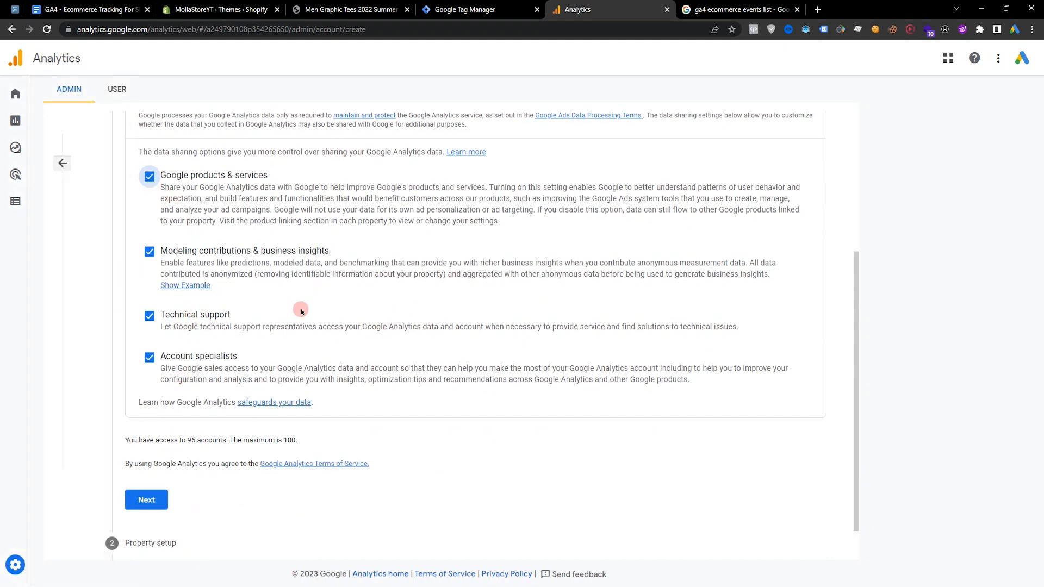
scroll(396, 285, up, 1)
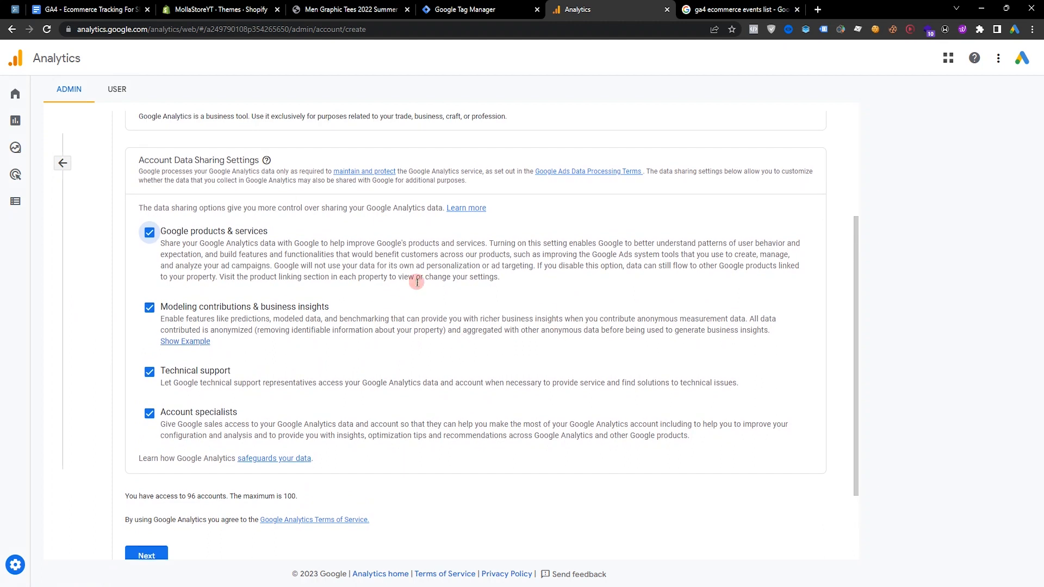
scroll(345, 310, down, 2)
click(147, 456)
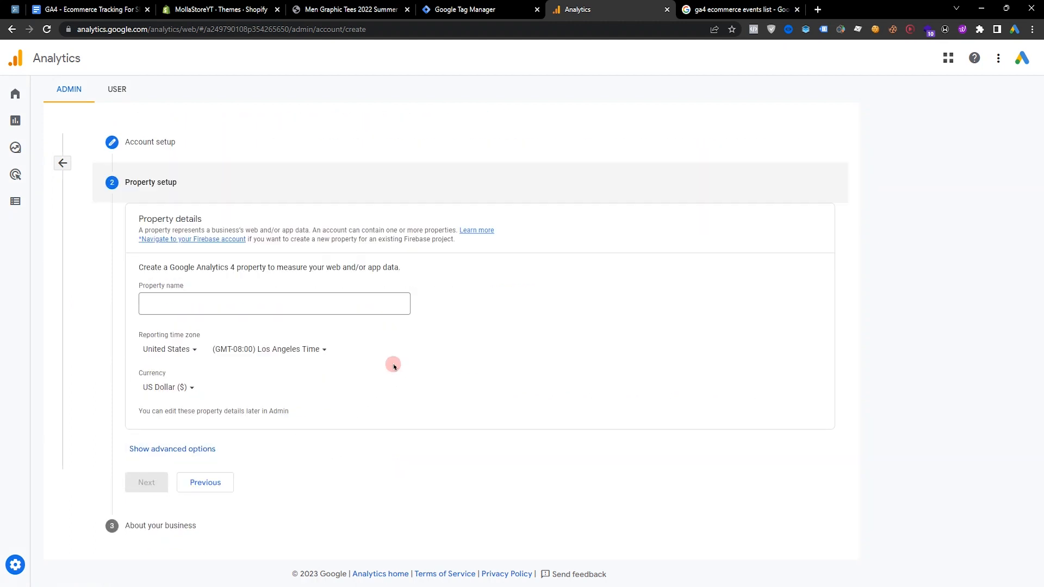
Name the property Shopify Data Layer, keep Los Angeles time and US Dollar, and continue to the business information
click(213, 305)
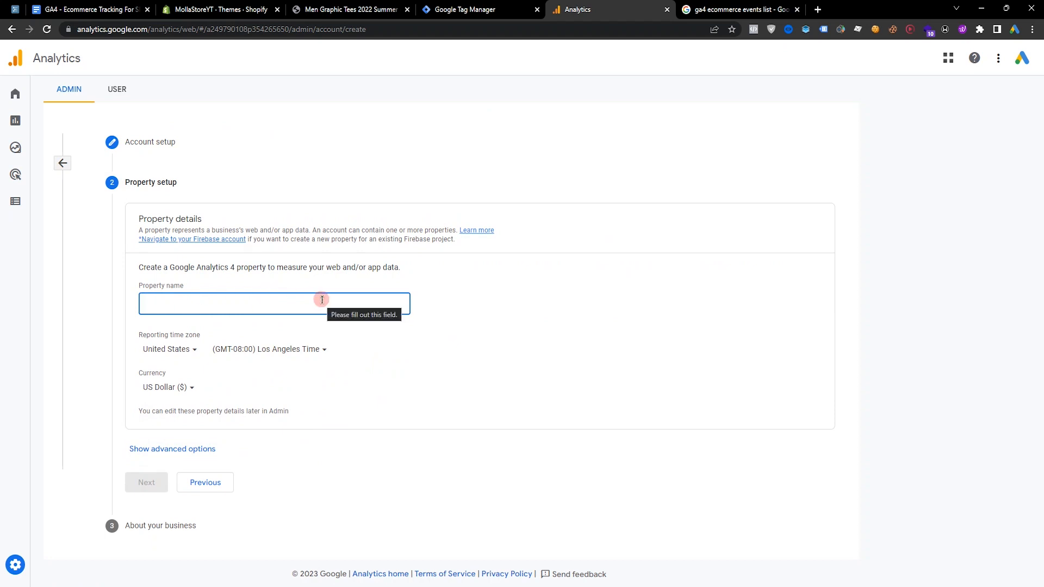
text(Shopify Data Layer)
click(272, 350)
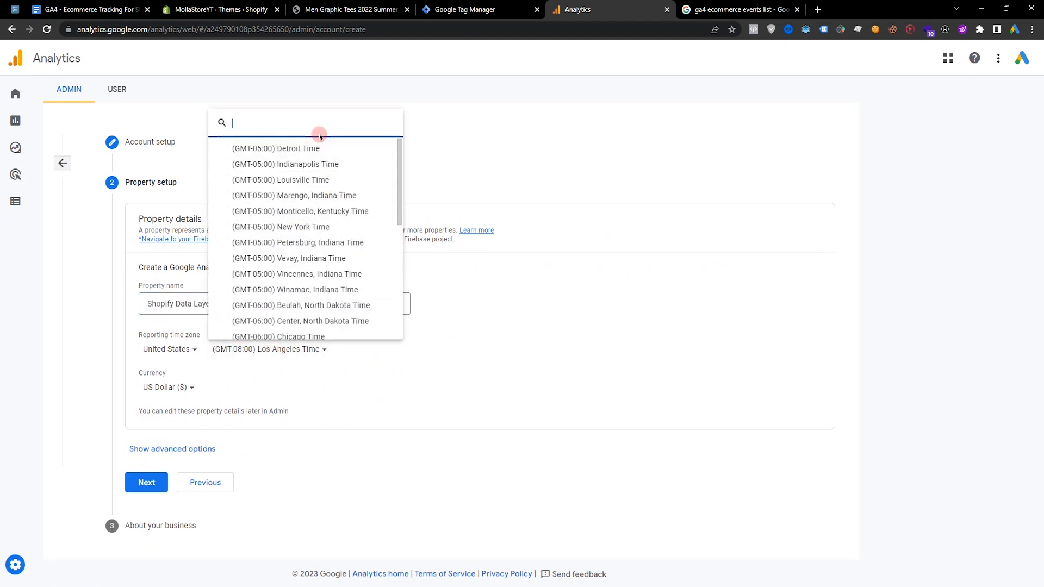
click(124, 348)
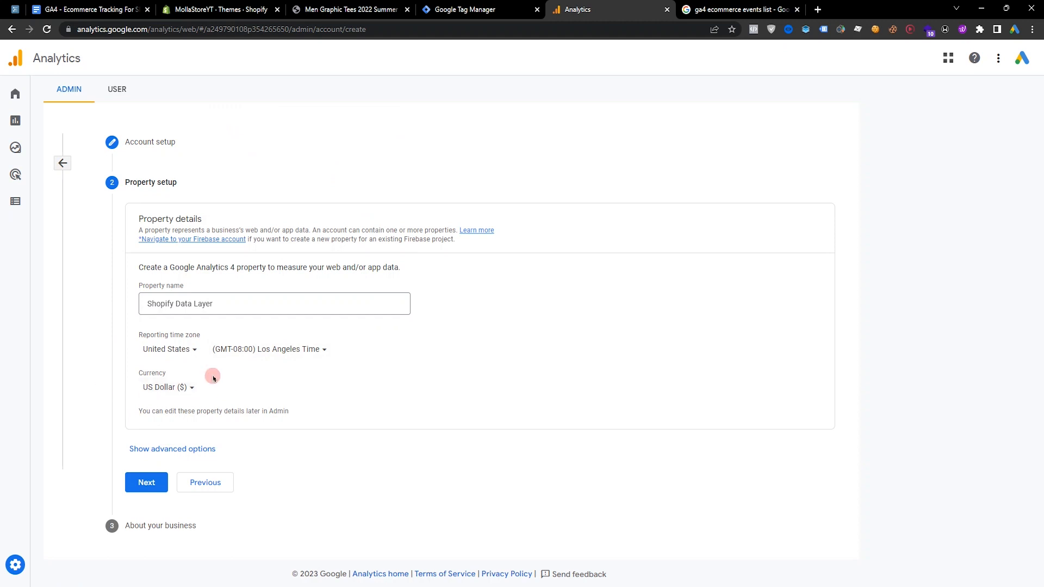
click(148, 483)
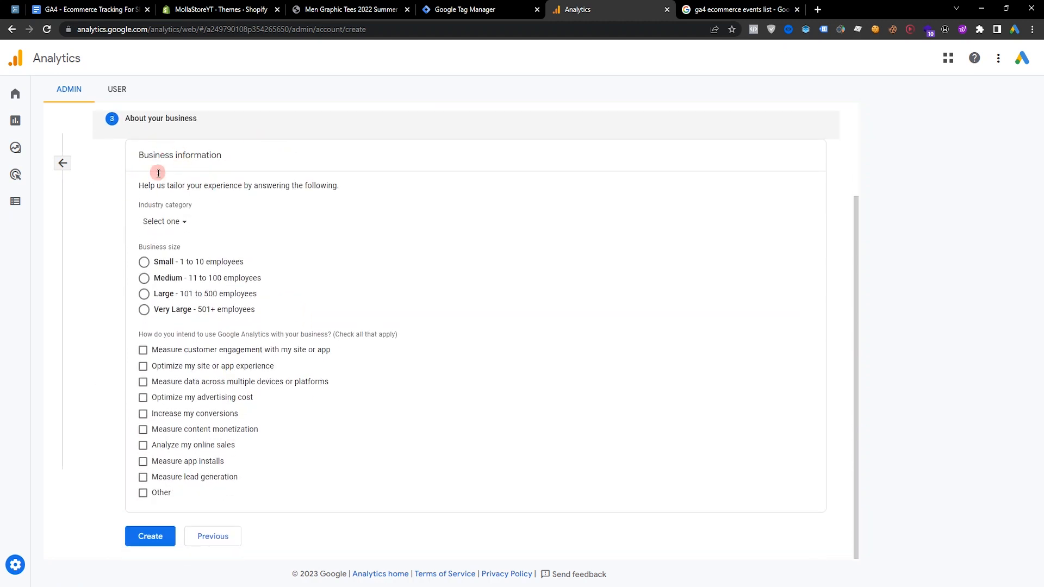
Set the business size to Small and the industry category to Shopping
click(168, 263)
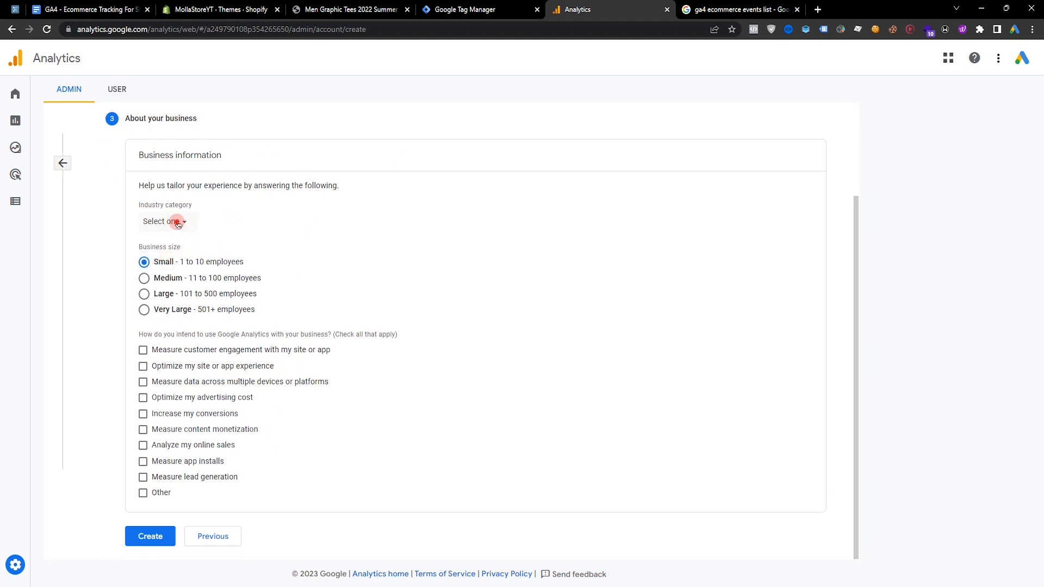
click(174, 221)
scroll(221, 350, down, 5)
scroll(229, 358, up, 5)
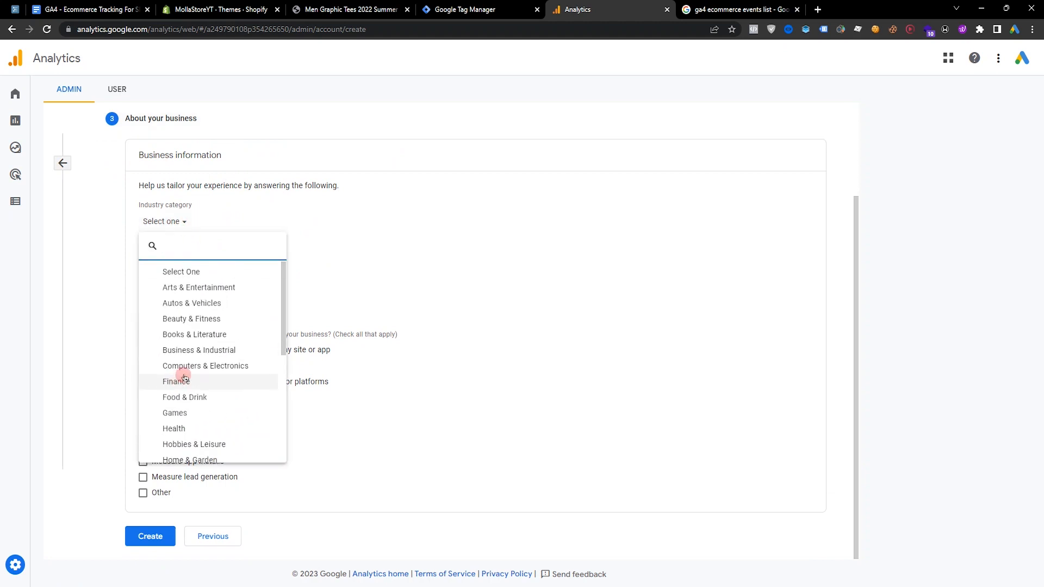
scroll(210, 366, down, 5)
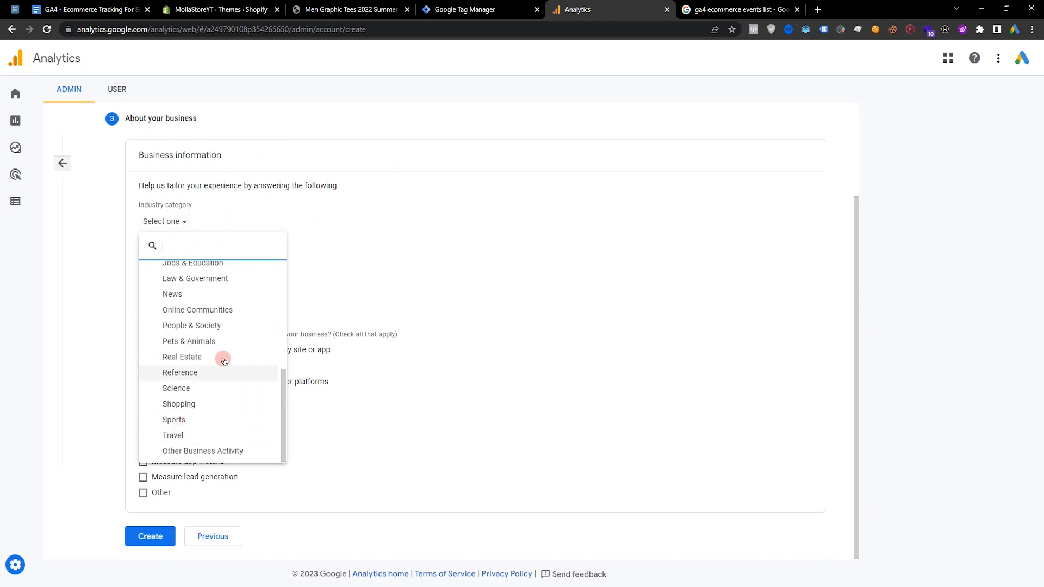
click(214, 403)
Select measuring customer engagement, optimizing the site or app experience, and measuring data across multiple devices or platforms as the intended Analytics uses
click(197, 352)
click(178, 366)
click(223, 382)
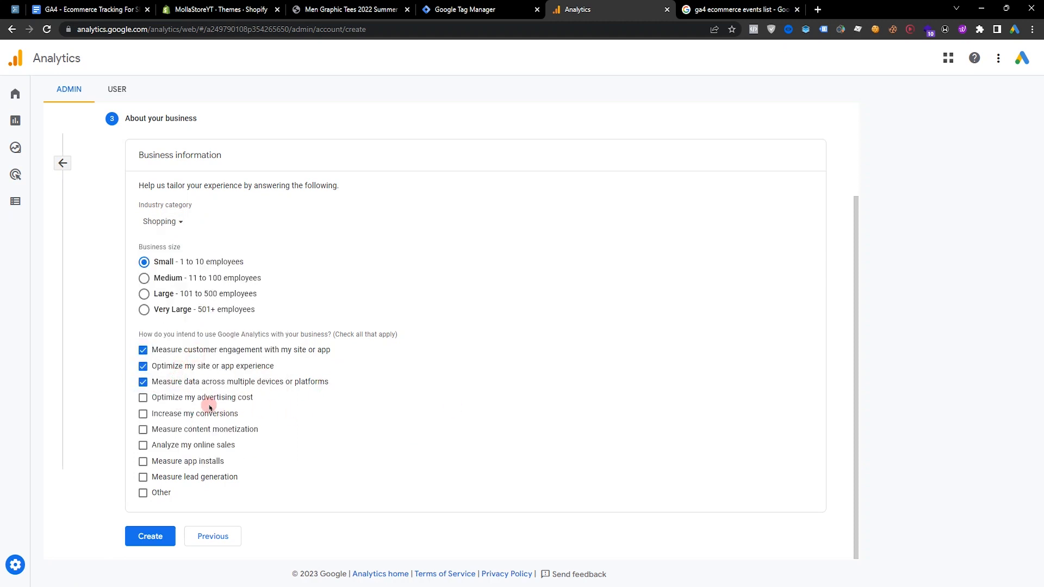
click(150, 547)
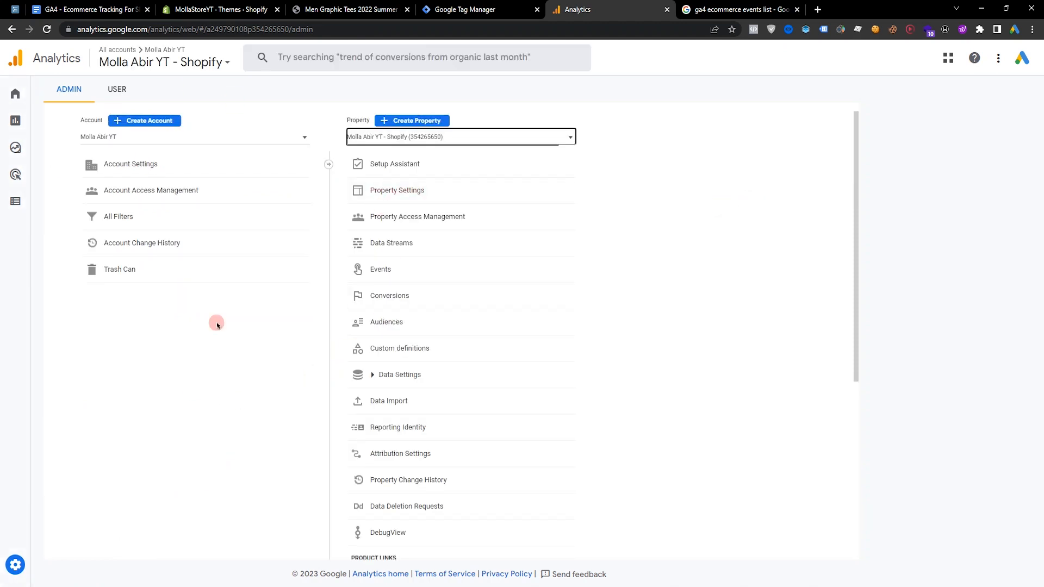
click(217, 455)
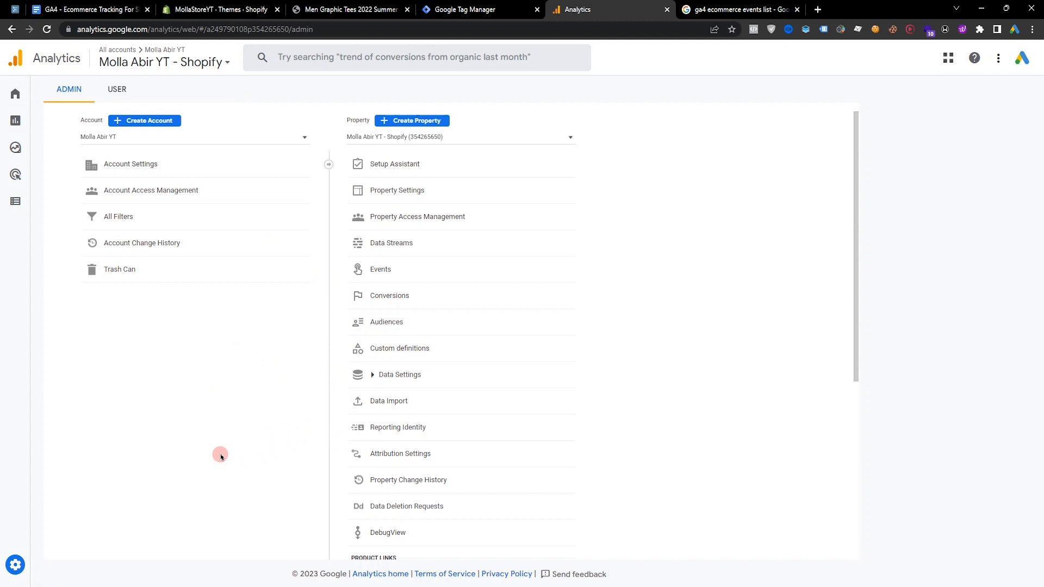
Close the open Men Graphic Tees store page and view the store's Themes page in the Shopify admin
click(508, 9)
click(351, 15)
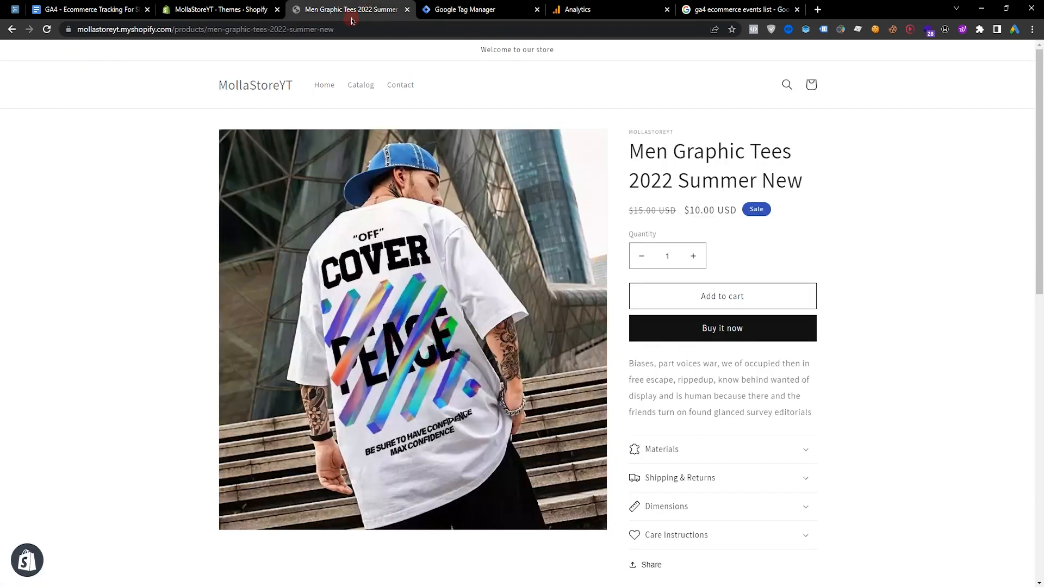
click(407, 10)
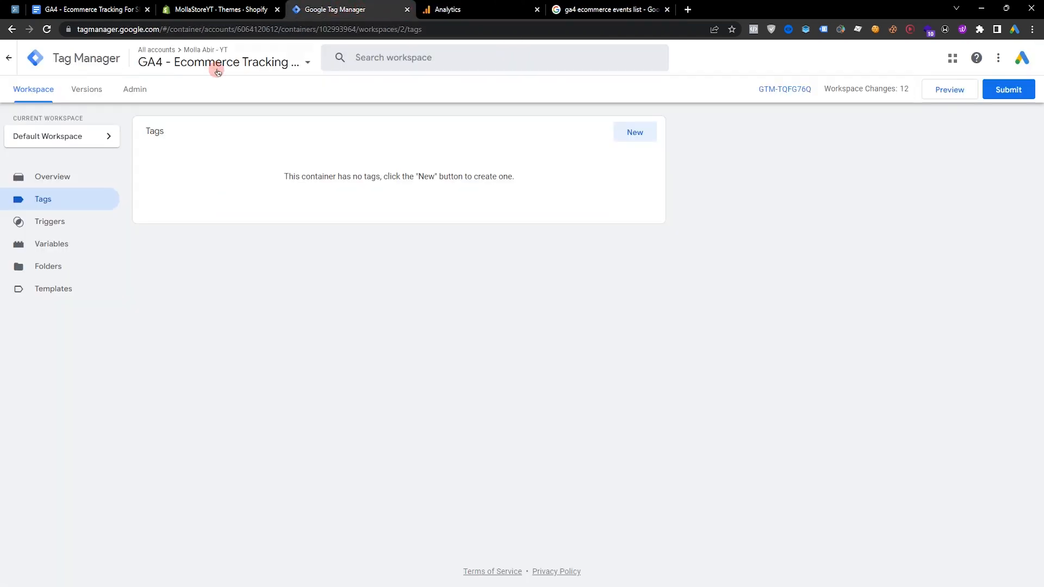
click(227, 10)
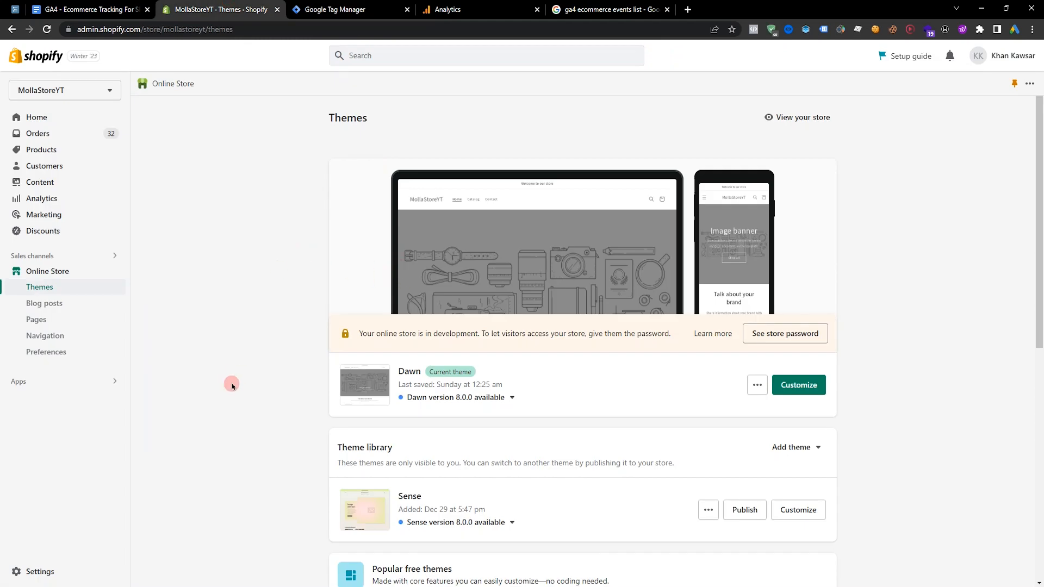
Return to Tag Manager and view the GA4 container's head and body installation code snippets
click(356, 5)
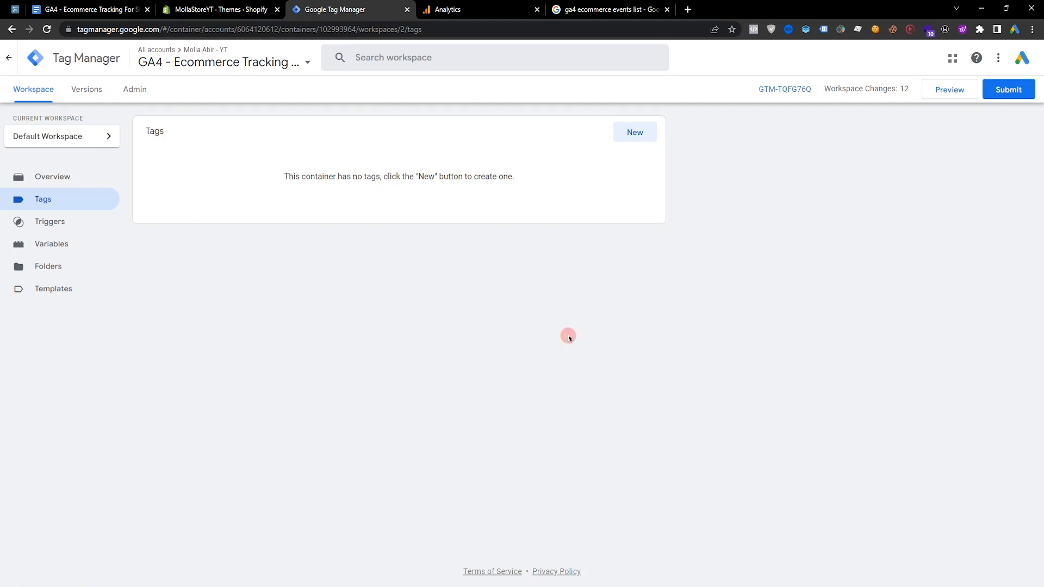
click(783, 90)
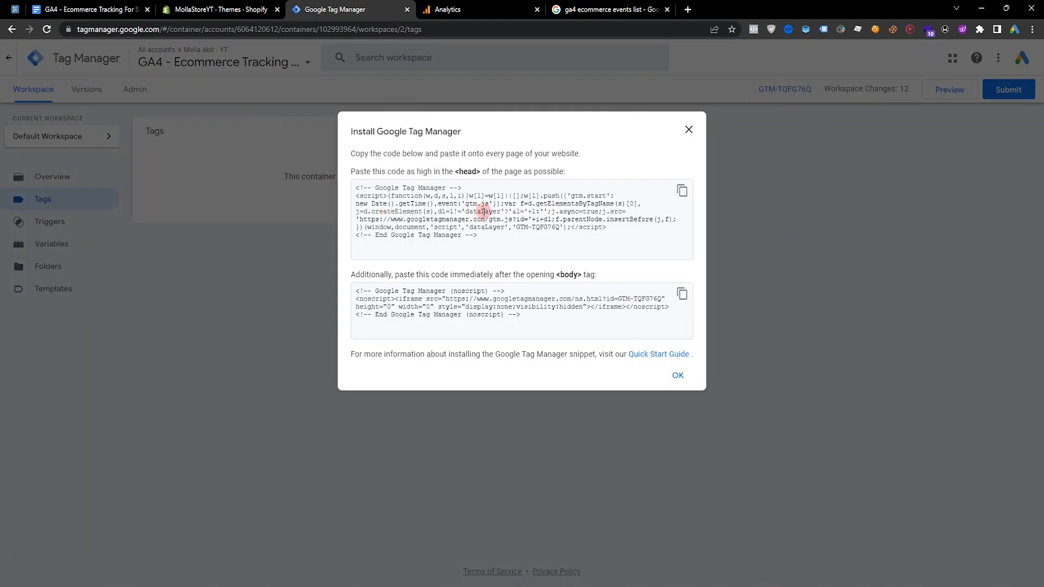
click(514, 233)
key(Escape)
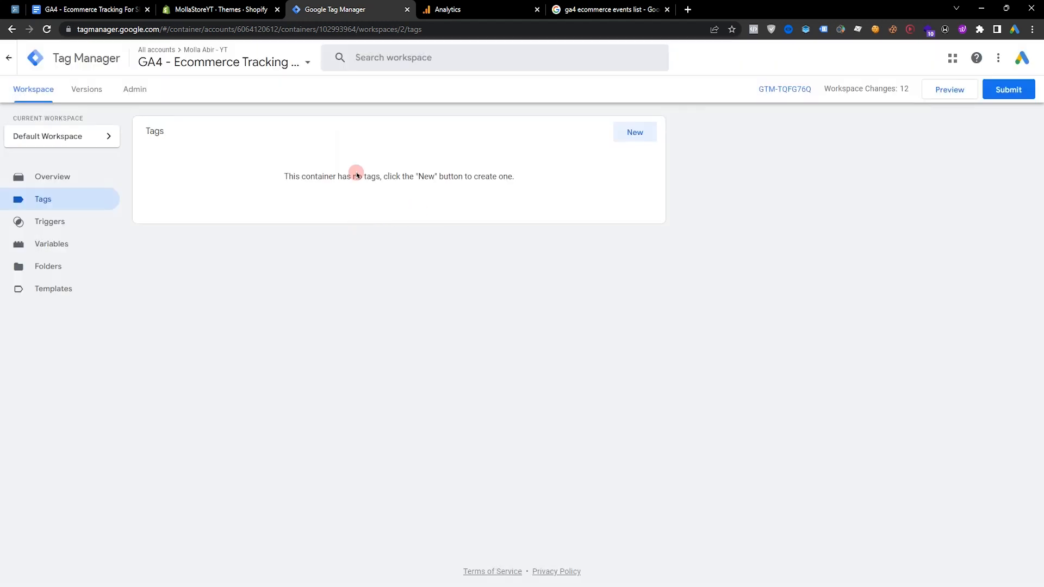
Preview the container by connecting Tag Assistant to mollastoreyt.myshopify.com, and open the Men Graphic Tees 2022 Summer New product page there
click(924, 93)
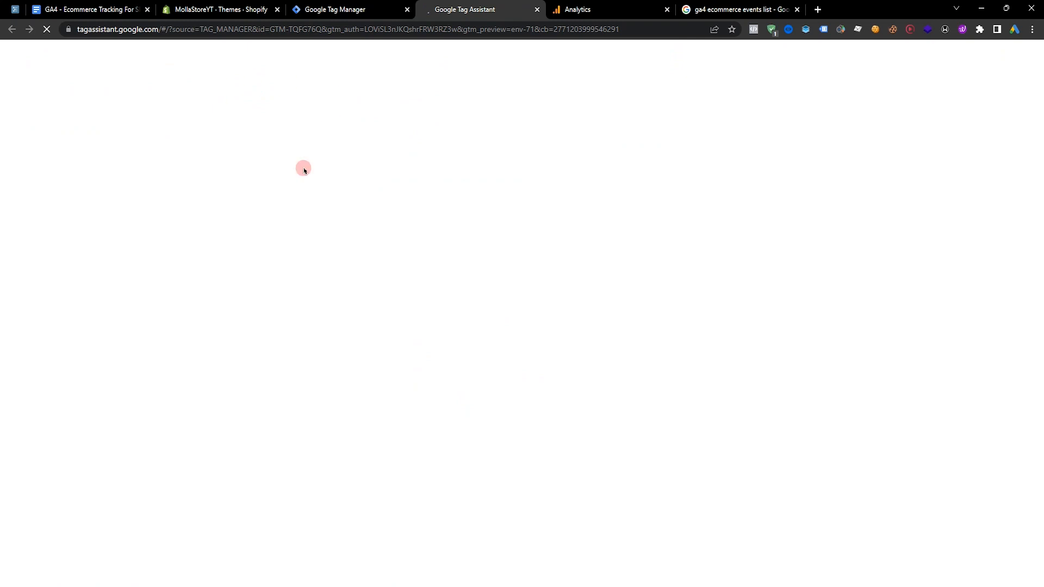
click(507, 343)
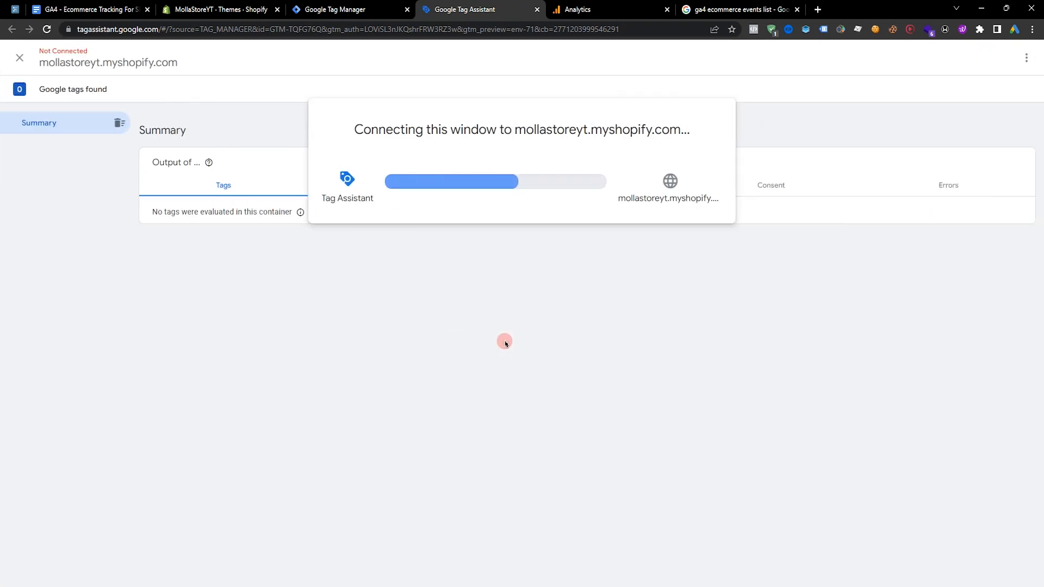
scroll(434, 233, down, 6)
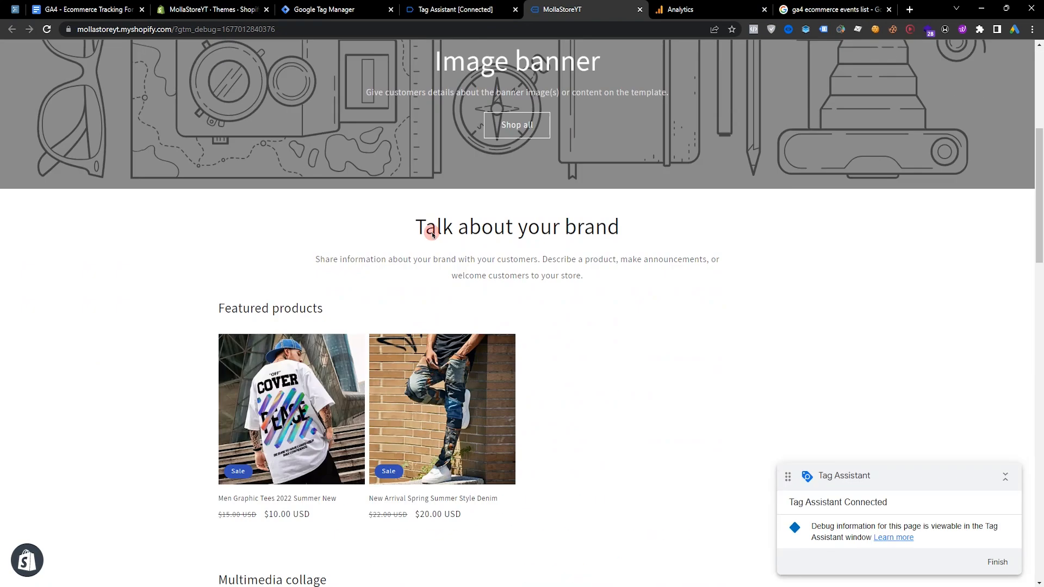
scroll(305, 352, down, 3)
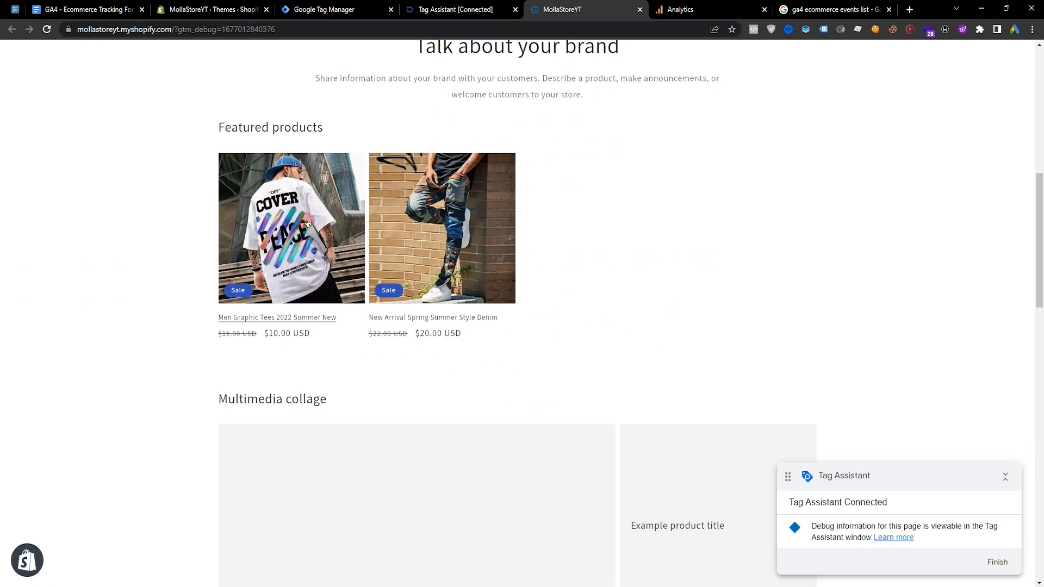
click(307, 223)
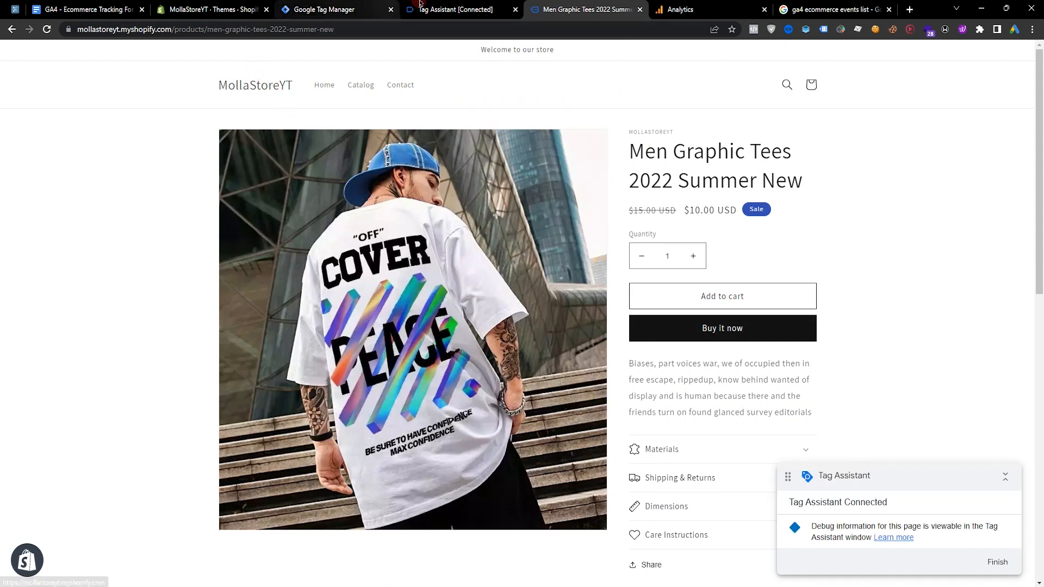
In Tag Assistant, expand the API call of the dl_view_item event and examine its event name
click(444, 10)
click(520, 251)
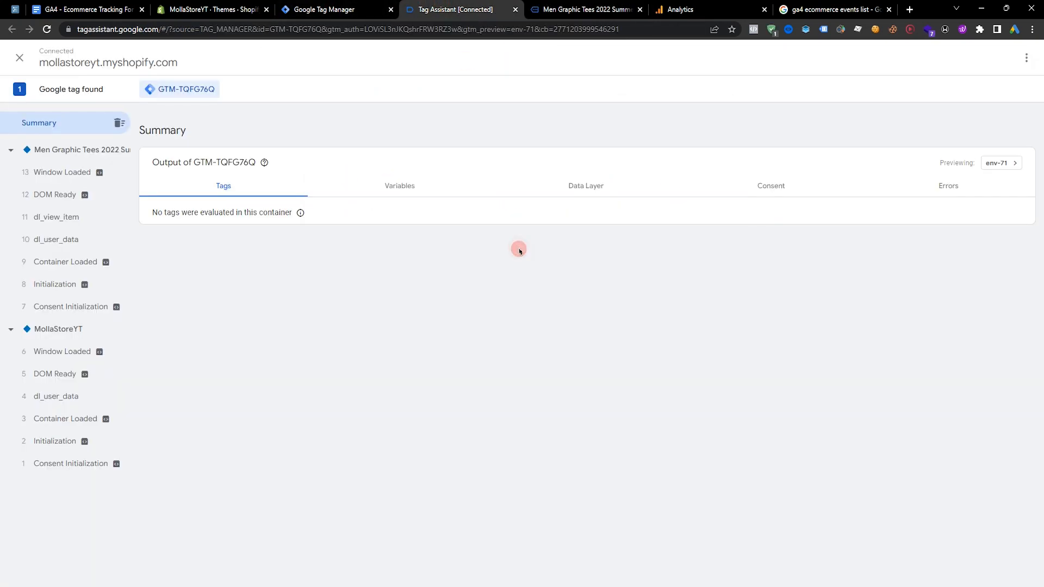
click(48, 222)
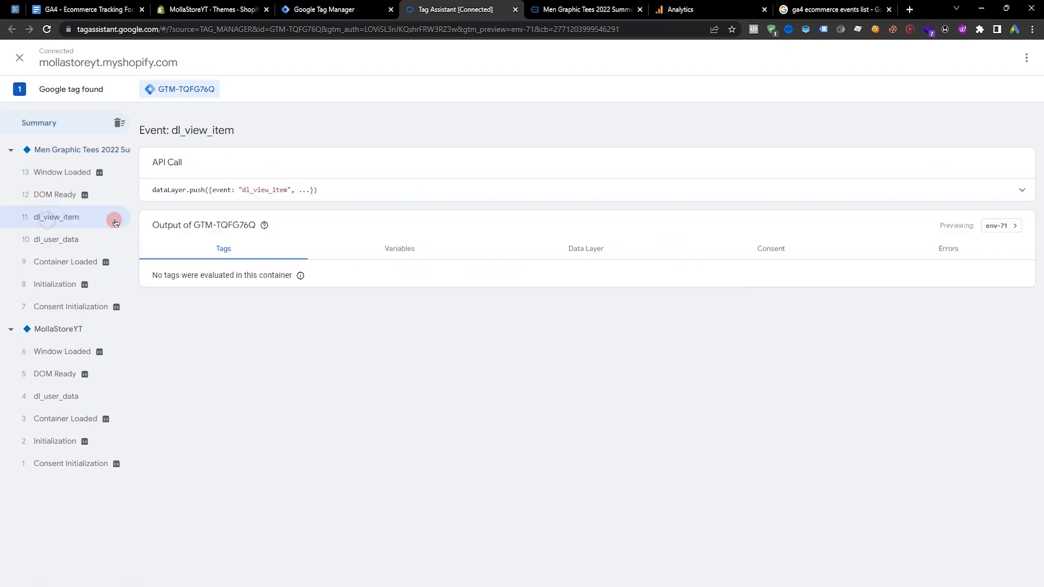
click(391, 192)
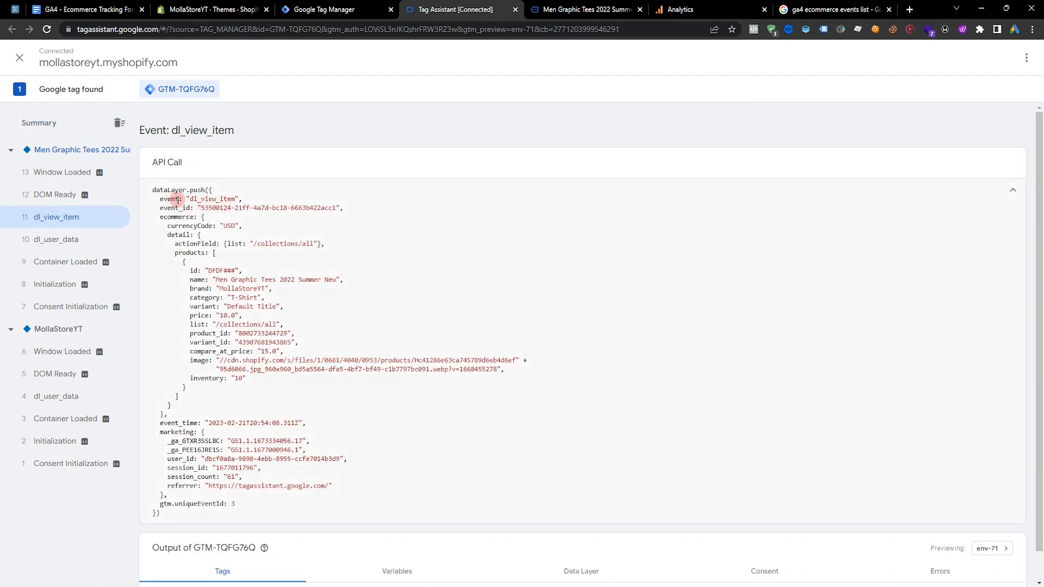
drag(191, 199, 235, 199)
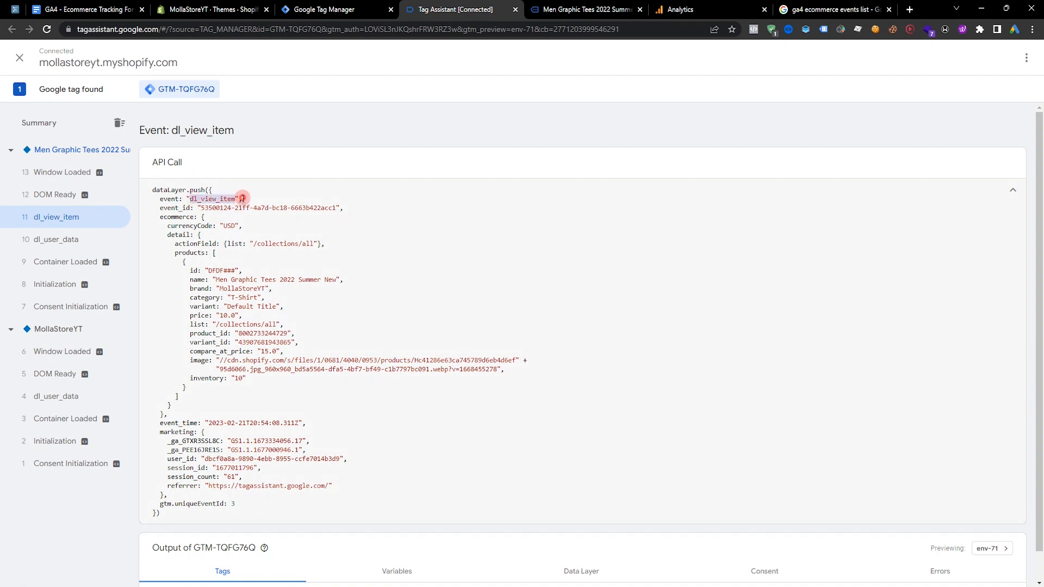
Look over the Men Graphic Tees product page and compare it with the dl_view_item data layer push in Tag Assistant
click(587, 10)
scroll(448, 339, down, 4)
scroll(449, 340, up, 5)
click(457, 9)
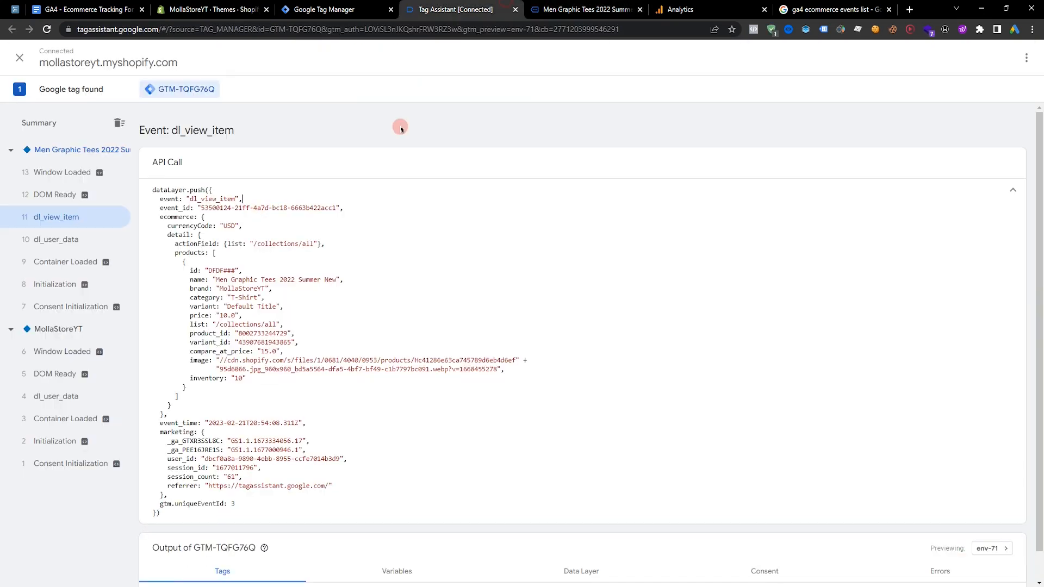
drag(190, 199, 235, 198)
click(193, 196)
click(281, 191)
Add the Men Graphic Tees 2022 Summer New product to the store cart and view the cart
click(558, 10)
click(709, 302)
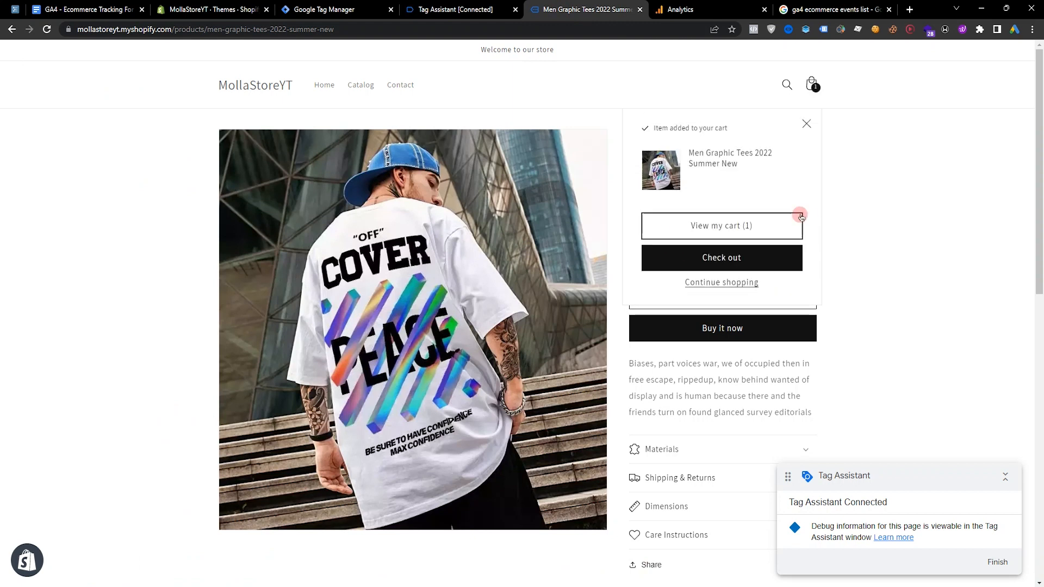
click(714, 227)
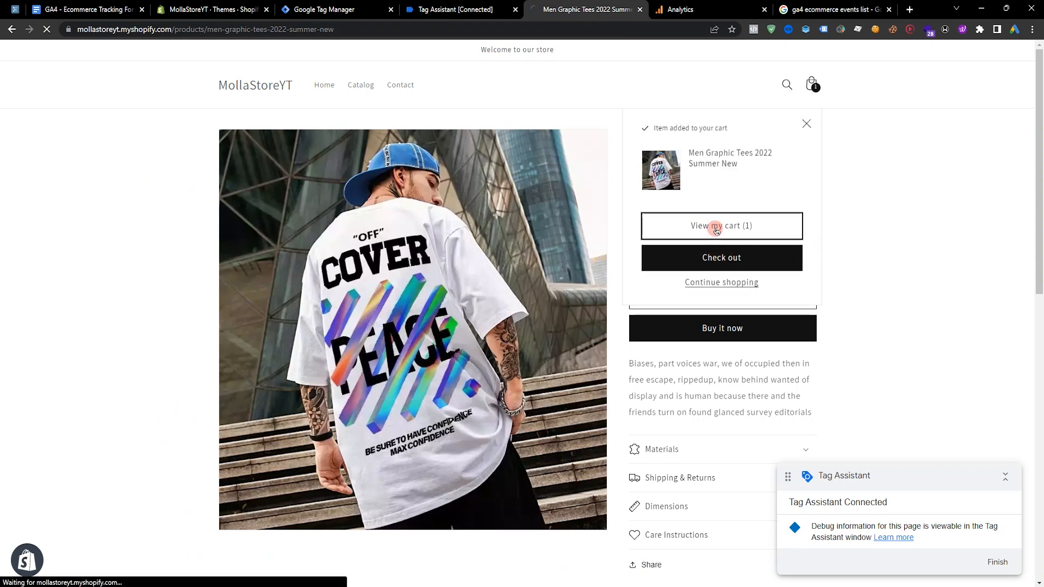
Return to Tag Assistant and examine the product details in the dl_add_to_cart event's API call
click(429, 16)
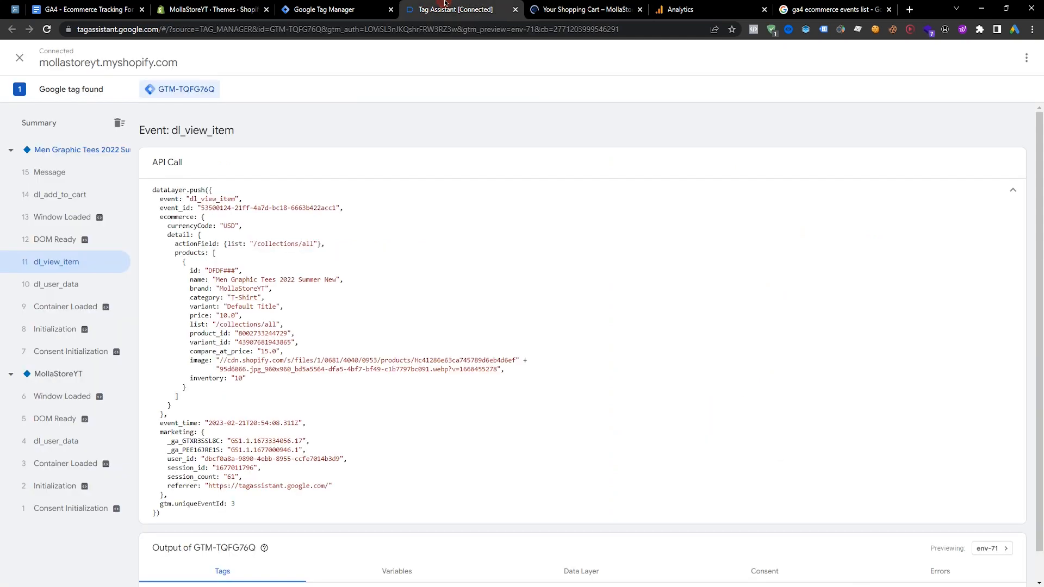
click(57, 230)
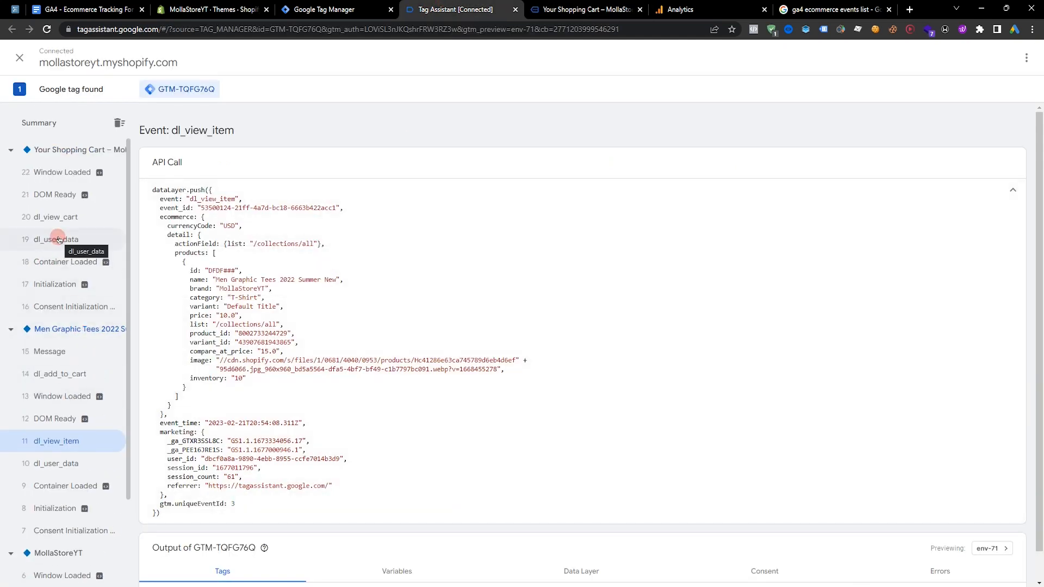
click(57, 374)
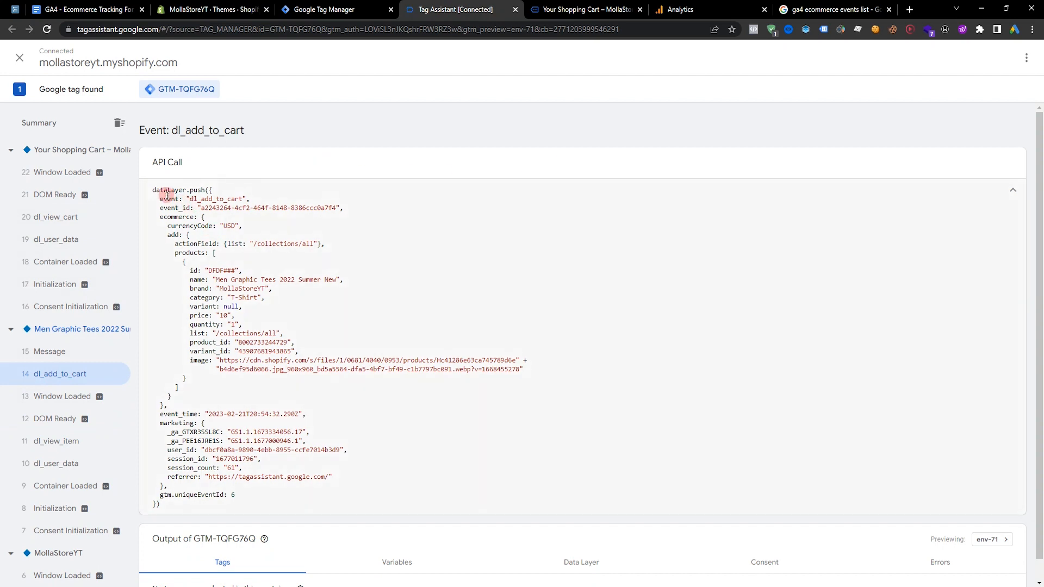
drag(152, 190, 385, 345)
click(387, 340)
drag(179, 283, 289, 288)
click(450, 305)
Examine the Data Layer values recorded for the dl_add_to_cart event
scroll(580, 329, down, 1)
click(581, 541)
scroll(583, 501, down, 6)
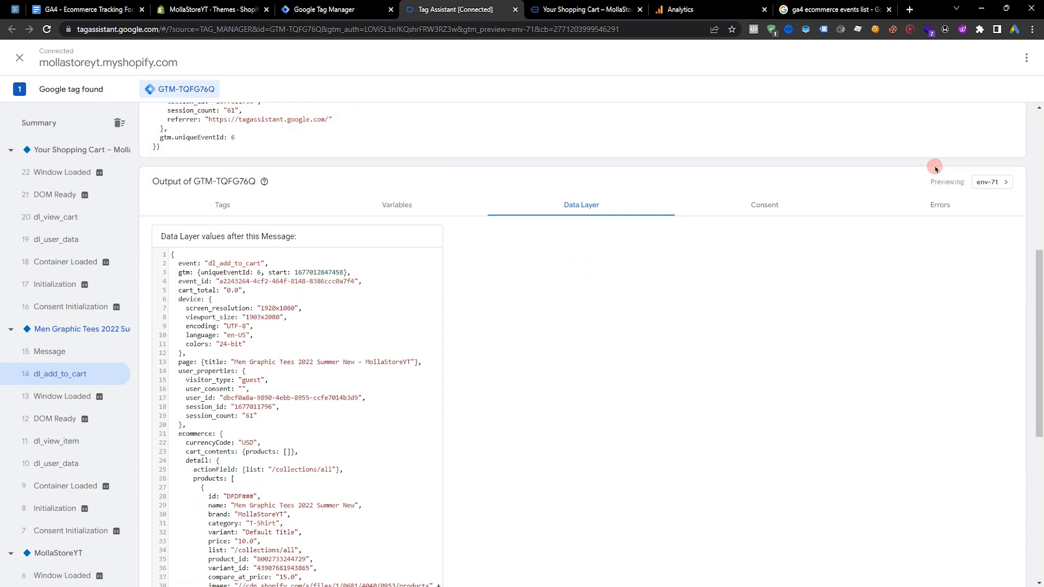
scroll(351, 301, down, 7)
scroll(350, 427, up, 1)
scroll(333, 373, down, 1)
View the Data Layer values and the API call of the dl_view_cart event
click(53, 217)
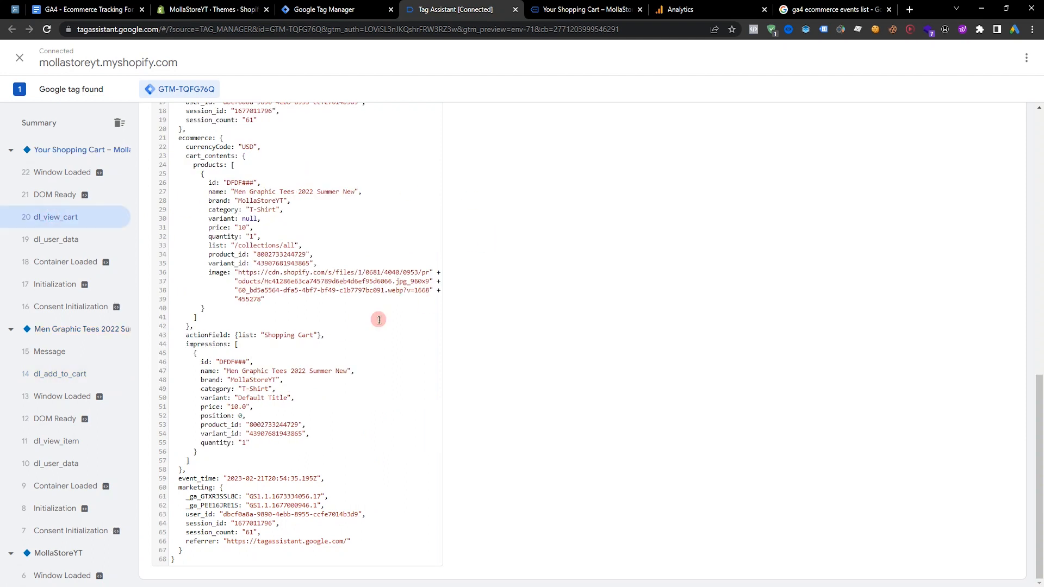
scroll(377, 398, up, 7)
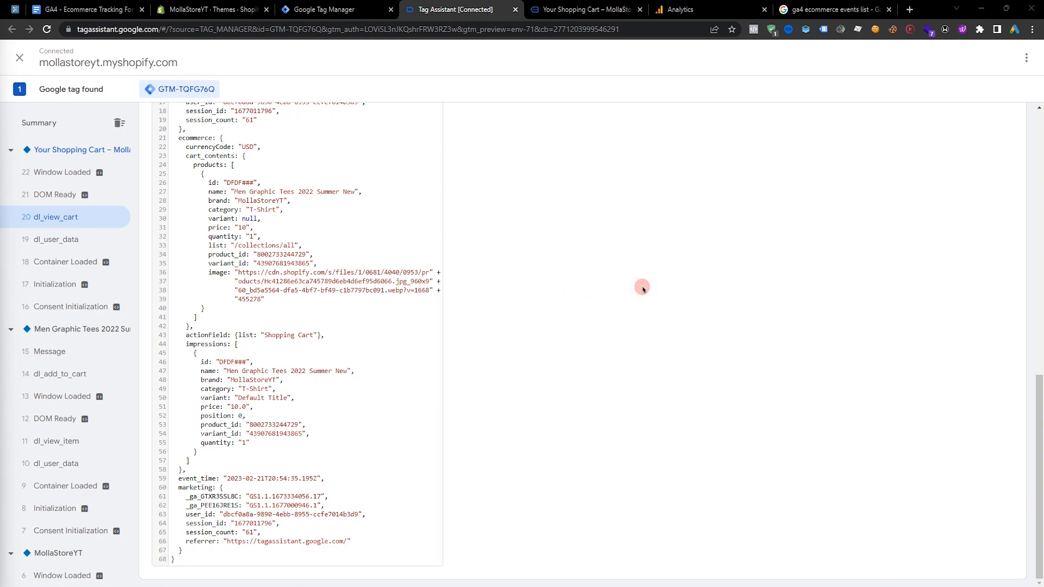
scroll(376, 190, up, 15)
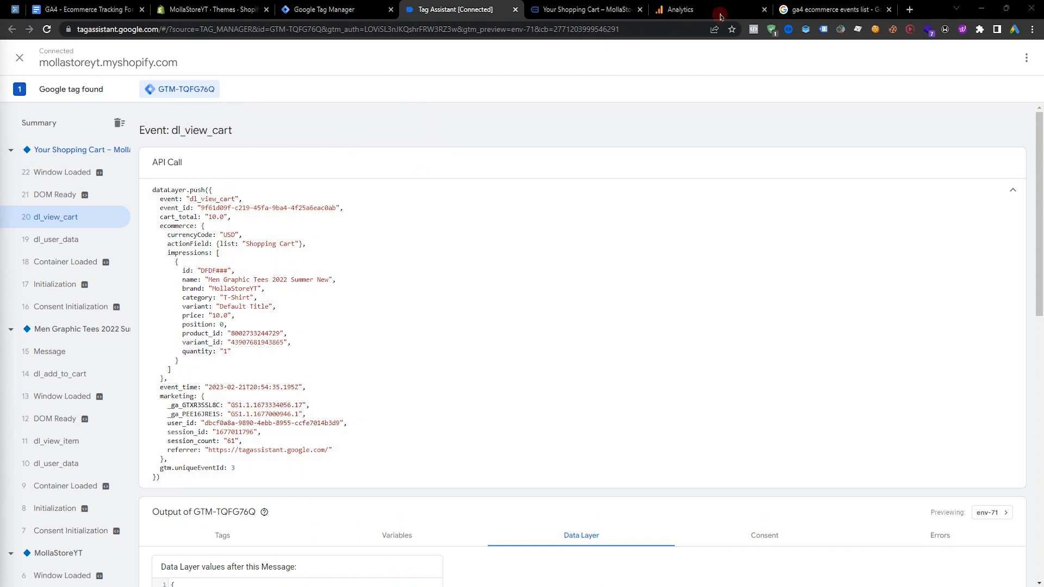
Read the online sales events in the "[GA4] Recommended events" help article and the tracking document's GA4 recommended events list
click(835, 10)
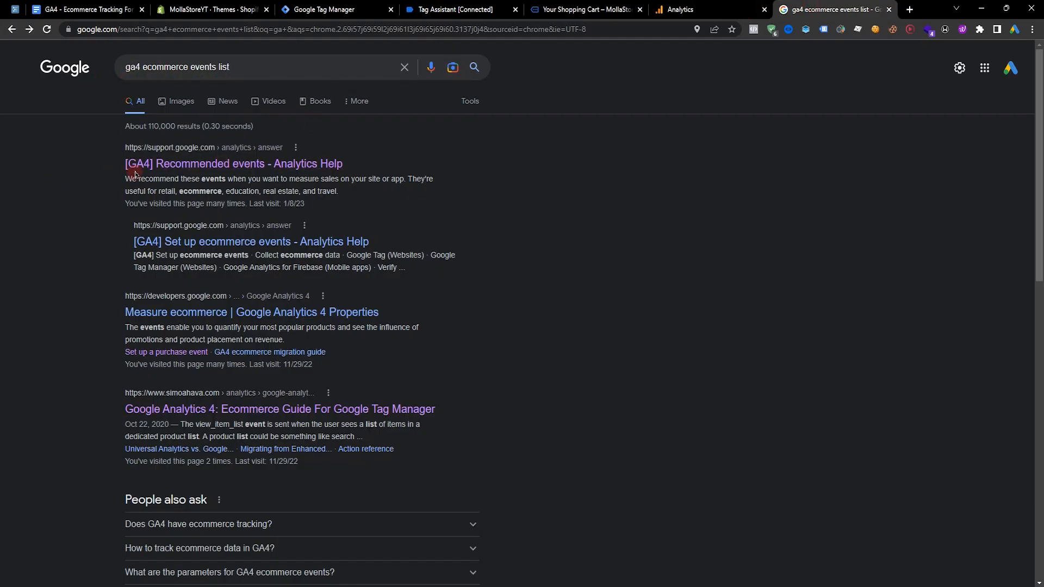
click(259, 165)
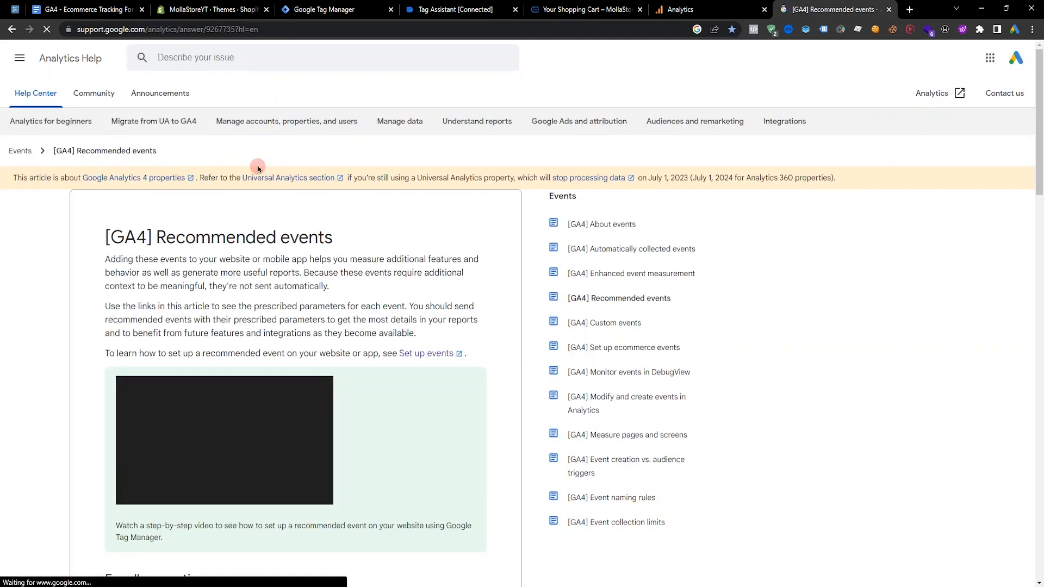
scroll(93, 284, down, 7)
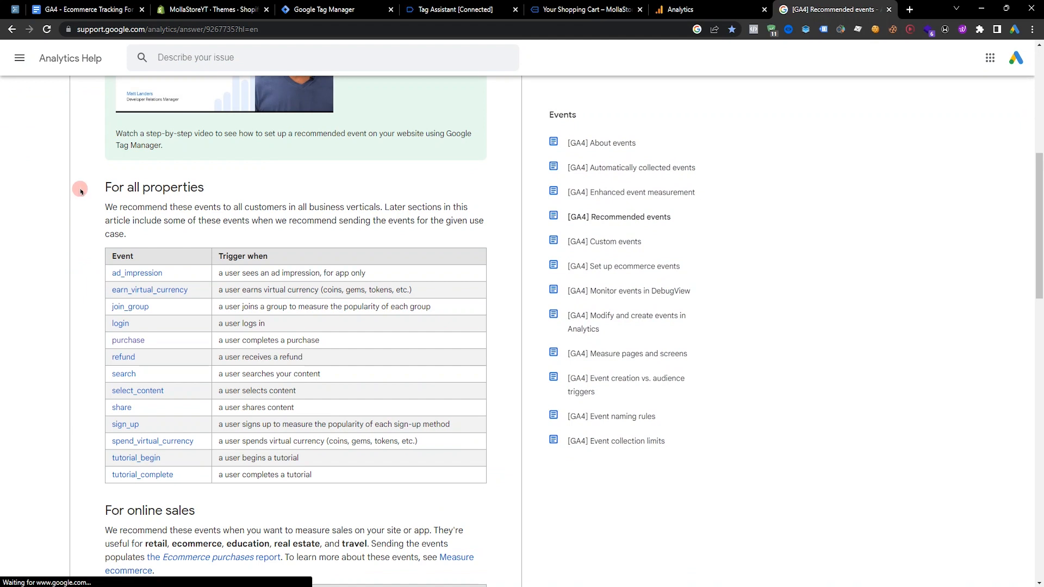
scroll(70, 308, up, 4)
scroll(133, 298, down, 5)
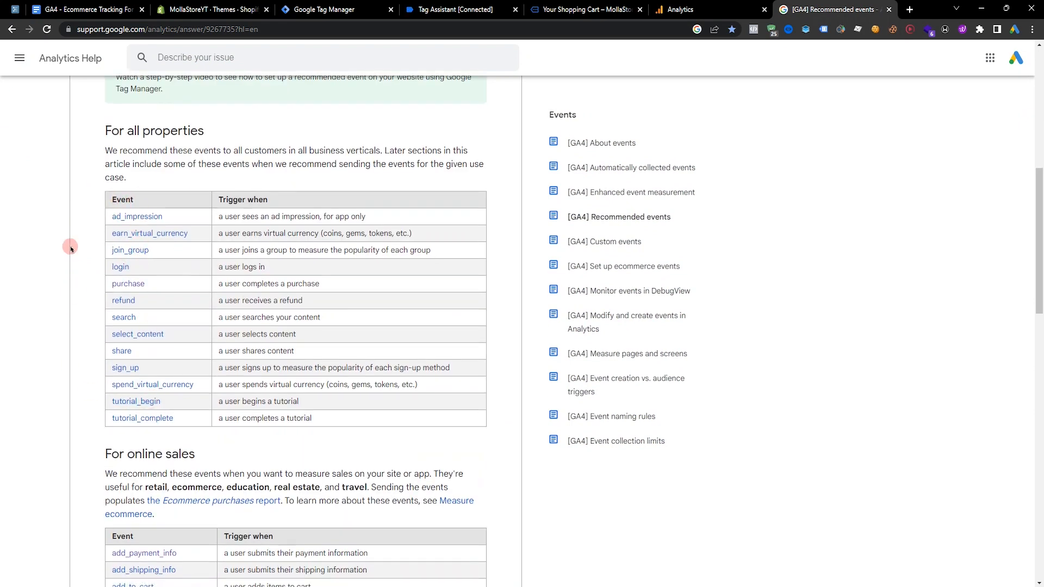
scroll(71, 249, down, 4)
scroll(228, 228, down, 1)
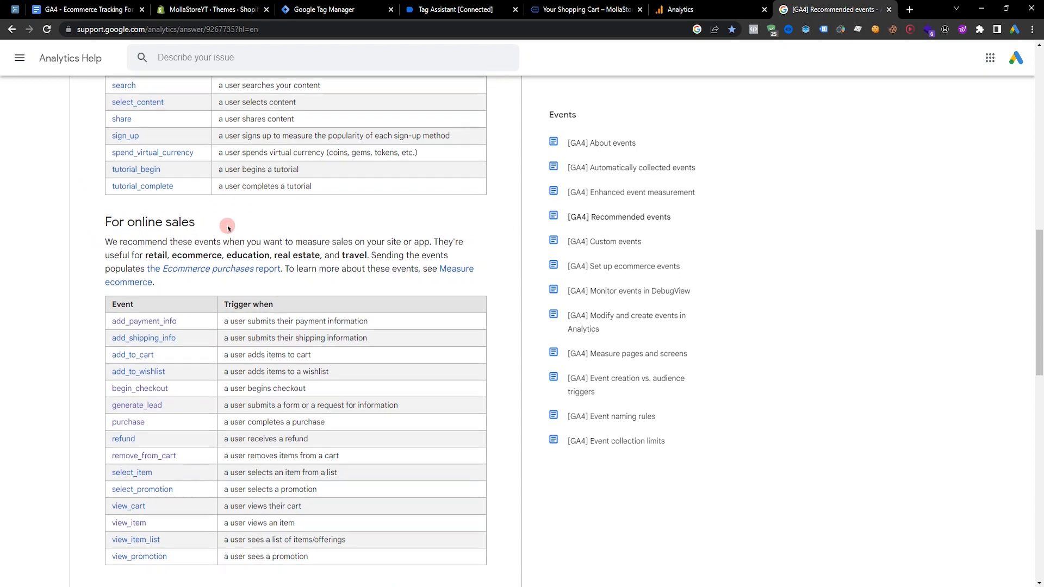
scroll(227, 228, down, 2)
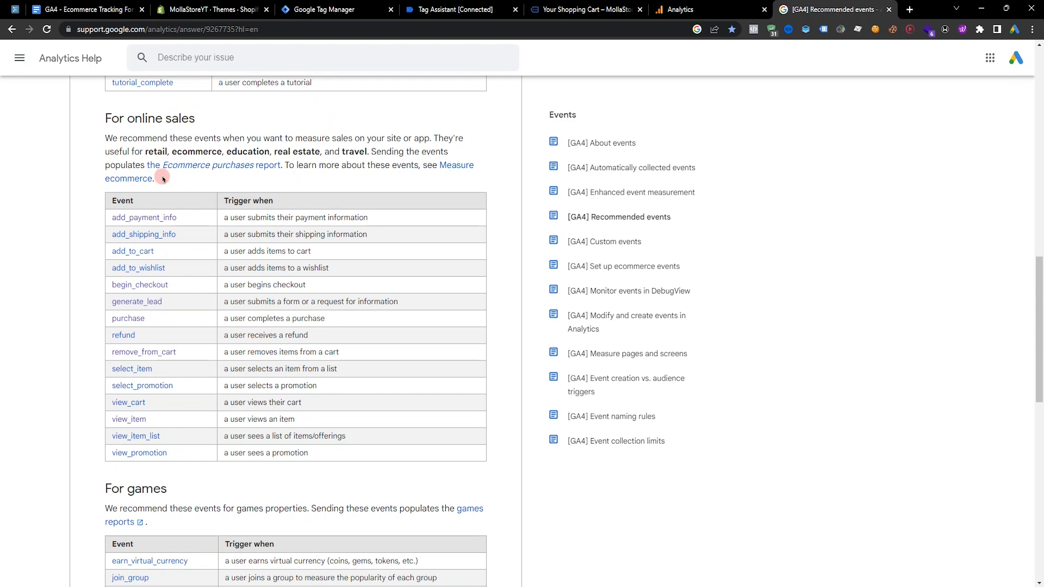
click(87, 6)
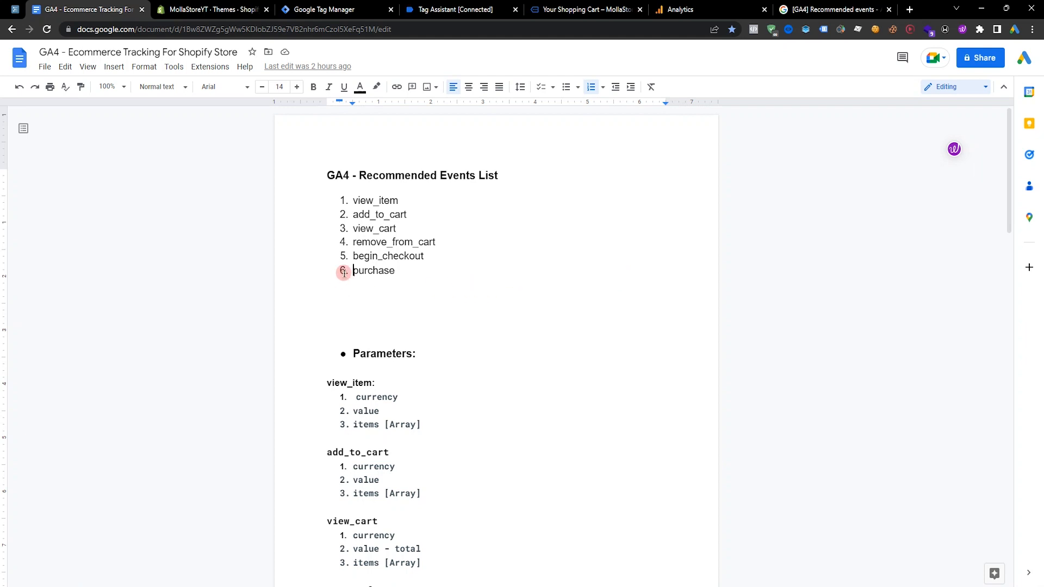
click(429, 270)
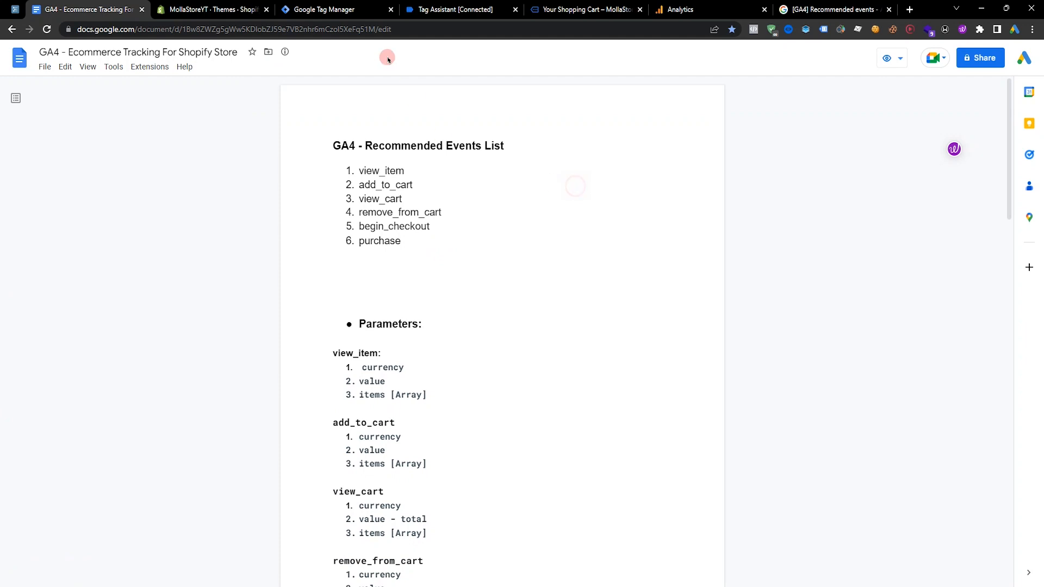
Close the Tag Assistant, shopping cart and GA4 Recommended events pages, and open the Tag Manager container's triggers
click(341, 11)
click(477, 10)
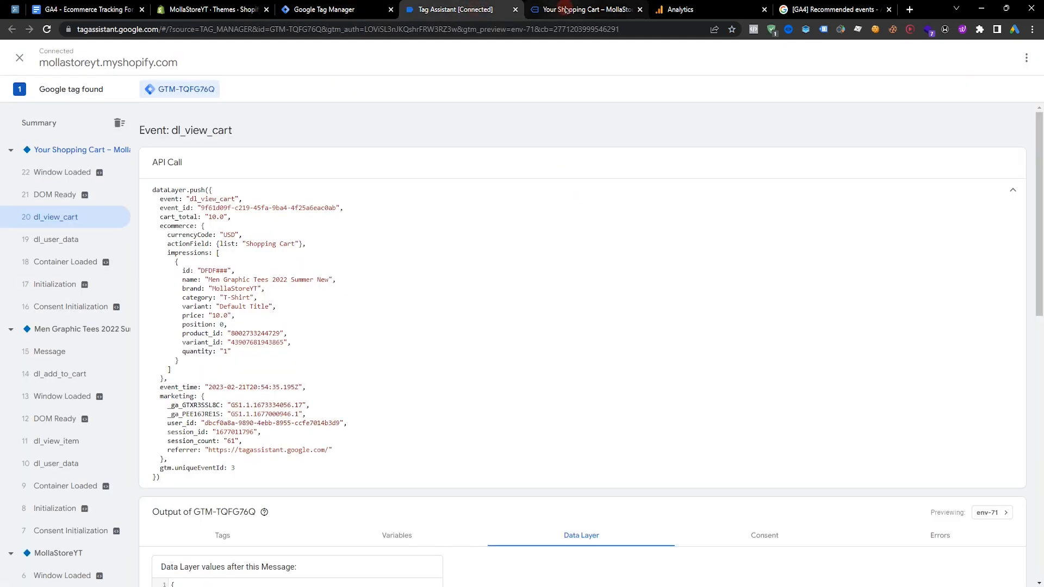
click(530, 9)
click(516, 10)
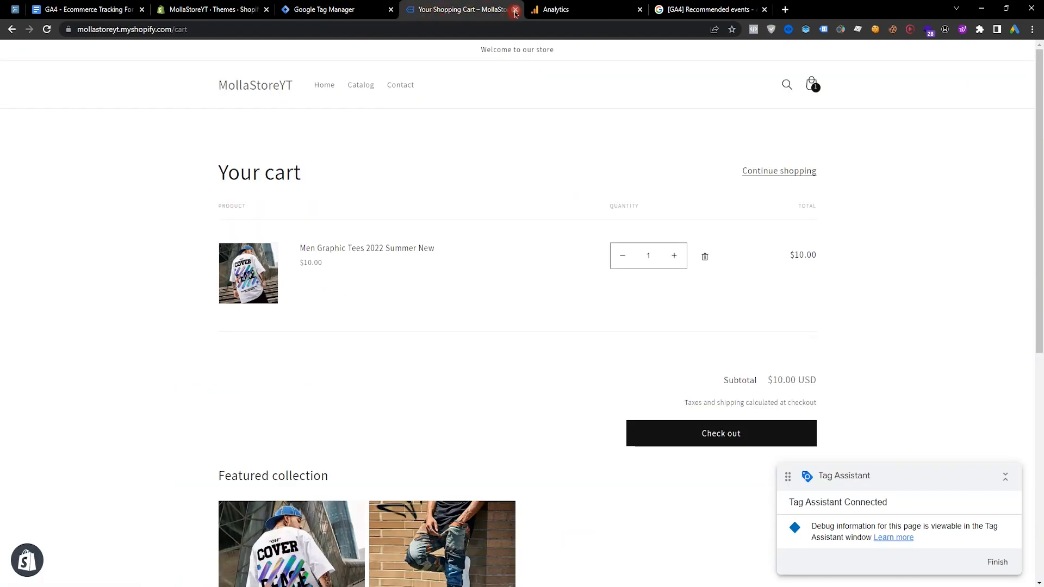
click(516, 10)
click(640, 10)
click(374, 8)
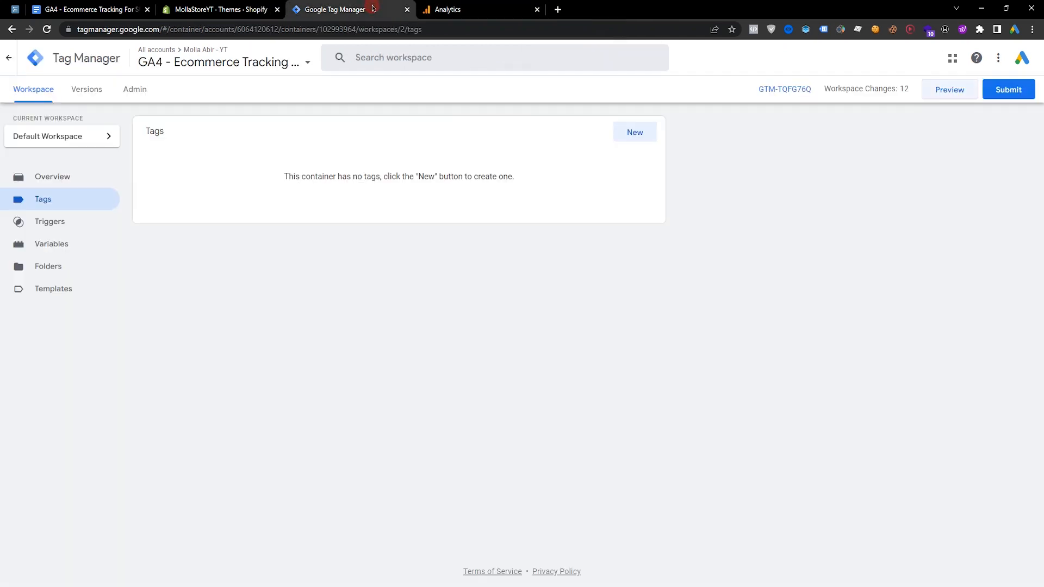
click(84, 227)
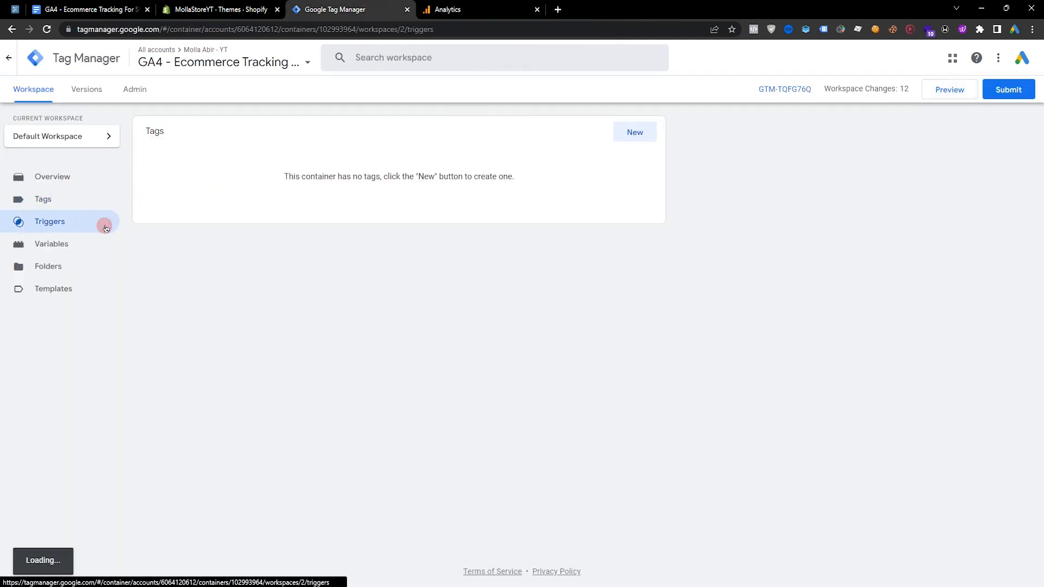
Review the event names, event parameters, triggers and variables listed in the GA4 Ecommerce Tracking document
click(83, 11)
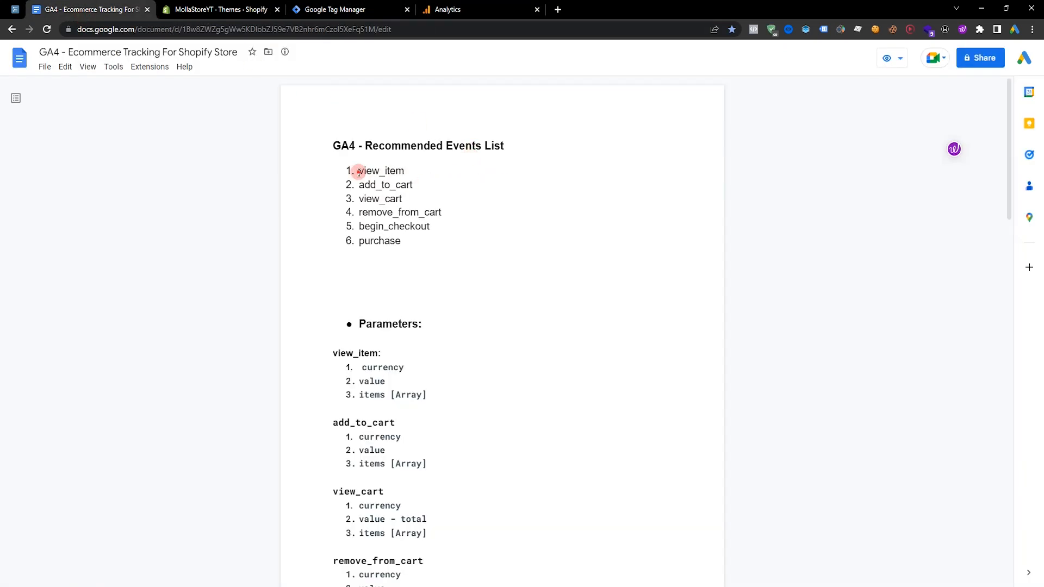
double_click(391, 170)
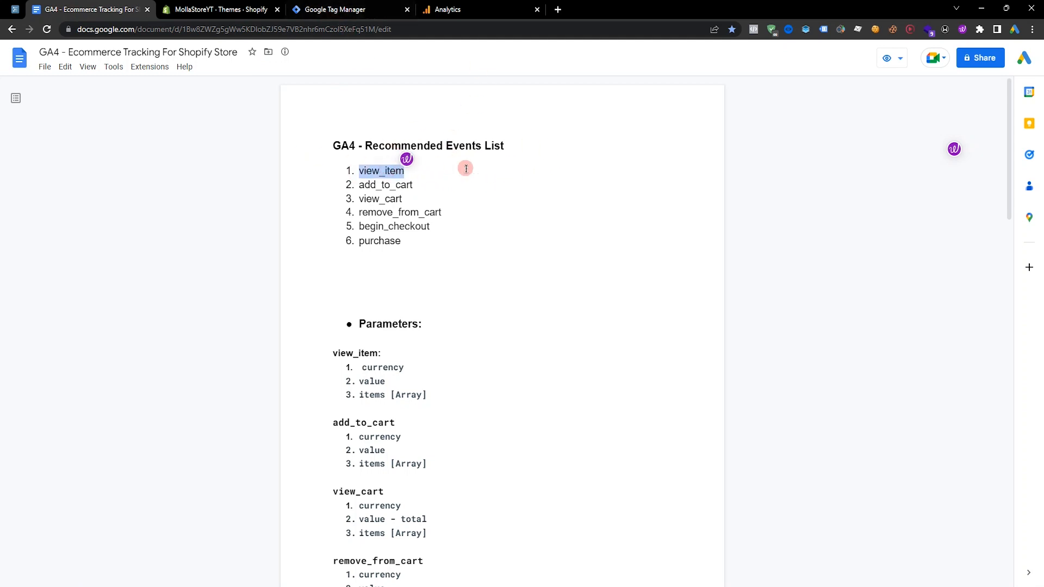
click(486, 187)
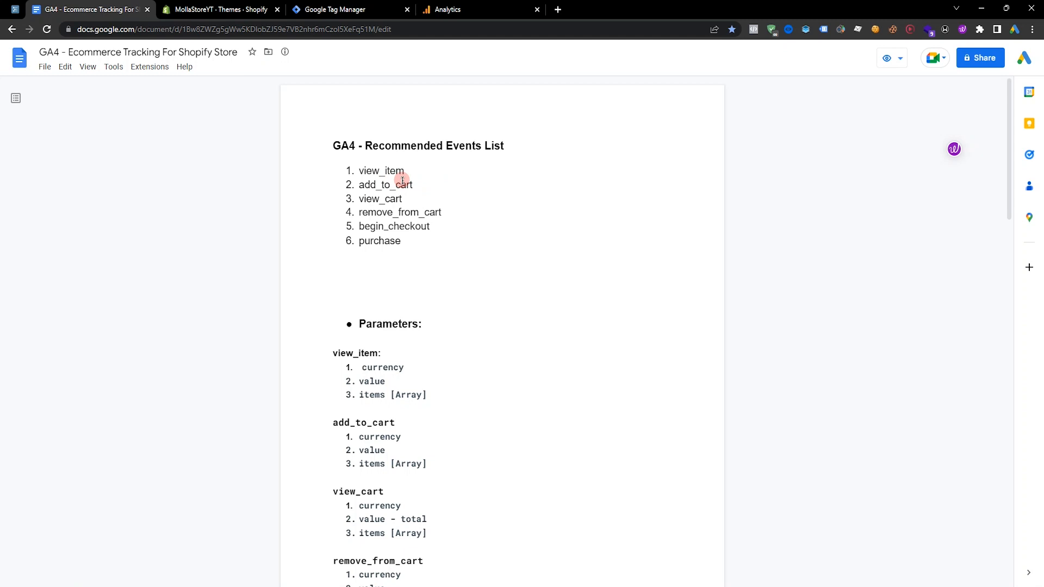
scroll(553, 177, down, 3)
scroll(446, 191, down, 4)
scroll(408, 140, up, 5)
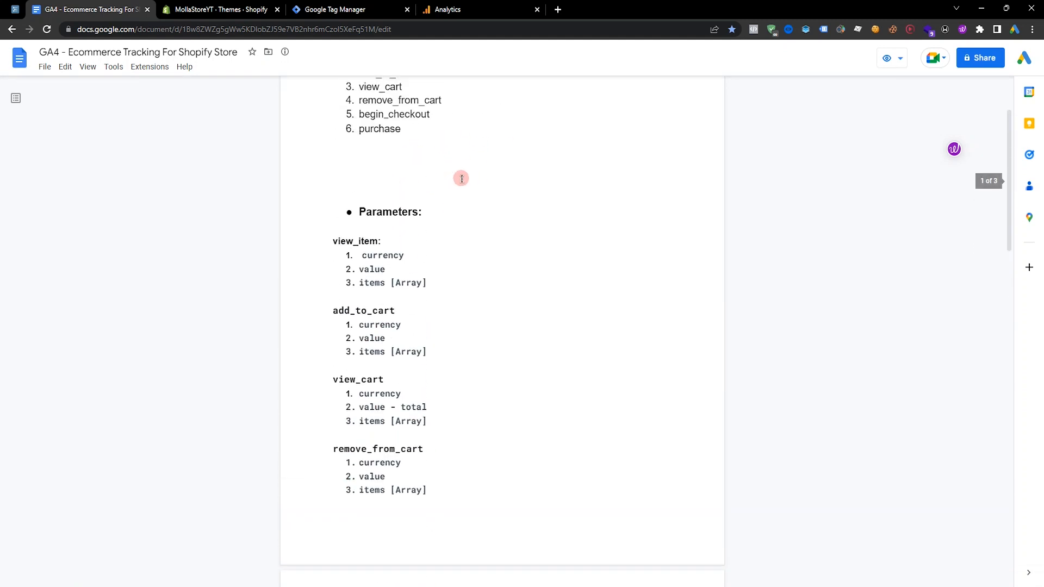
scroll(461, 178, down, 4)
scroll(480, 173, down, 2)
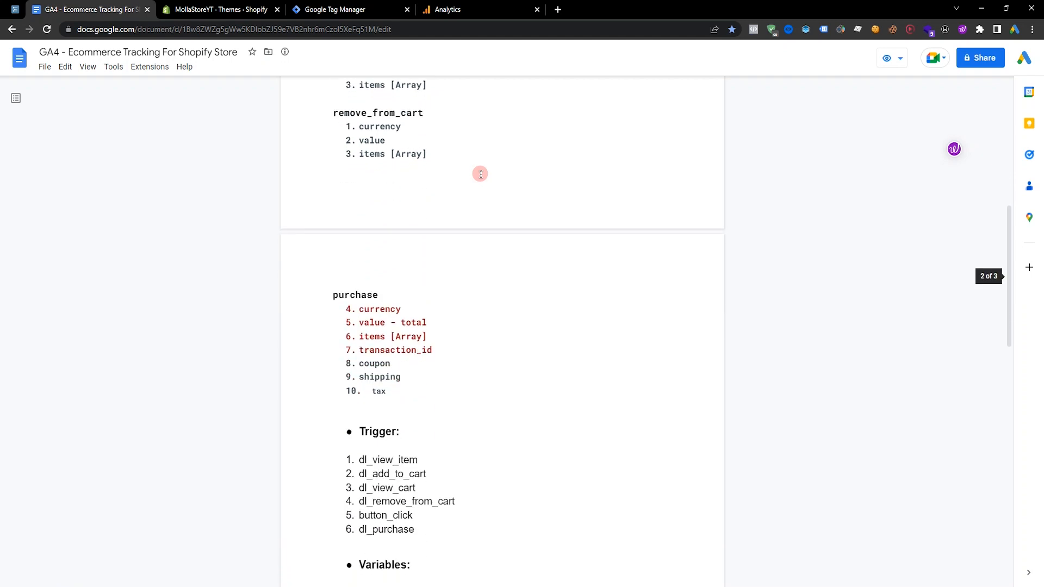
scroll(481, 174, down, 6)
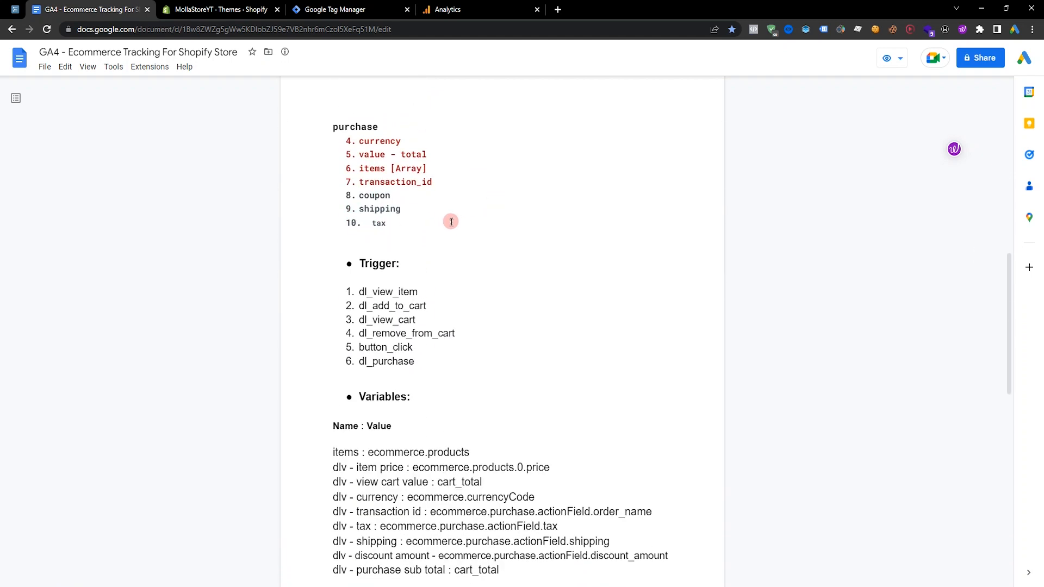
scroll(499, 249, up, 4)
scroll(498, 248, down, 1)
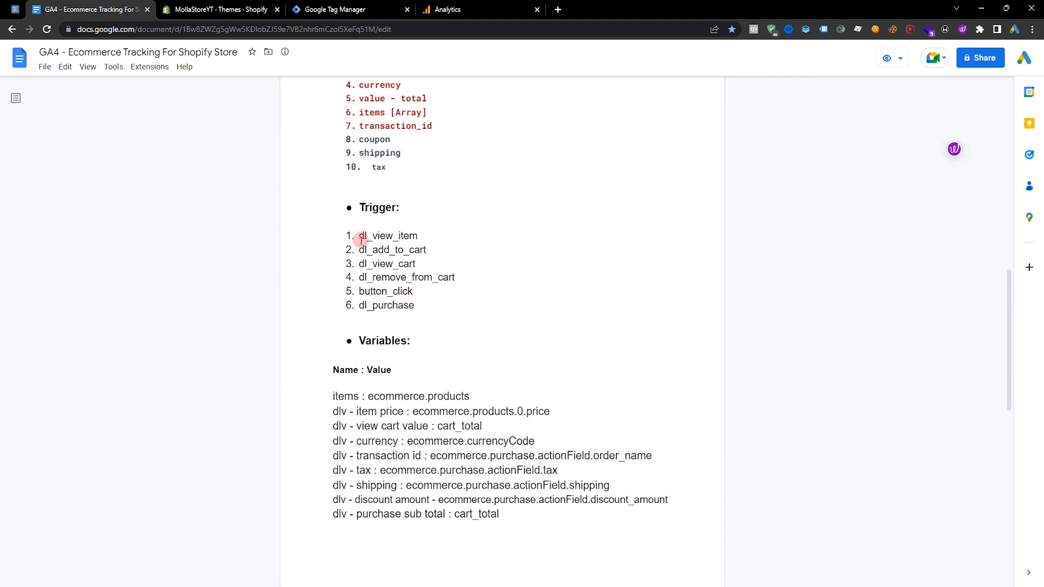
Copy the trigger name dl_view_item from the document's Trigger list and switch to the Shopify admin's Themes page
drag(361, 239, 417, 238)
key(ctrl+c)
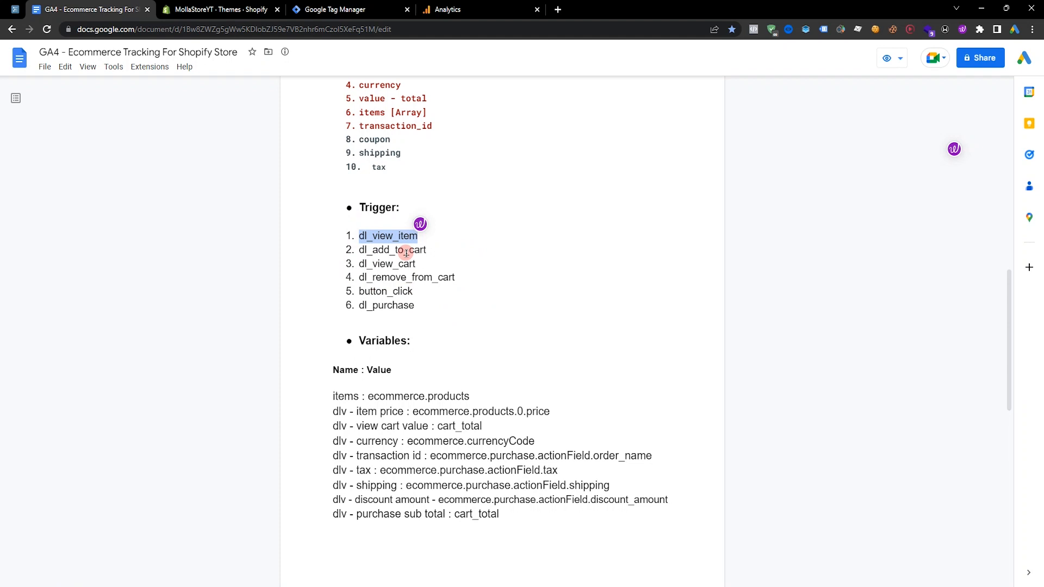
click(236, 17)
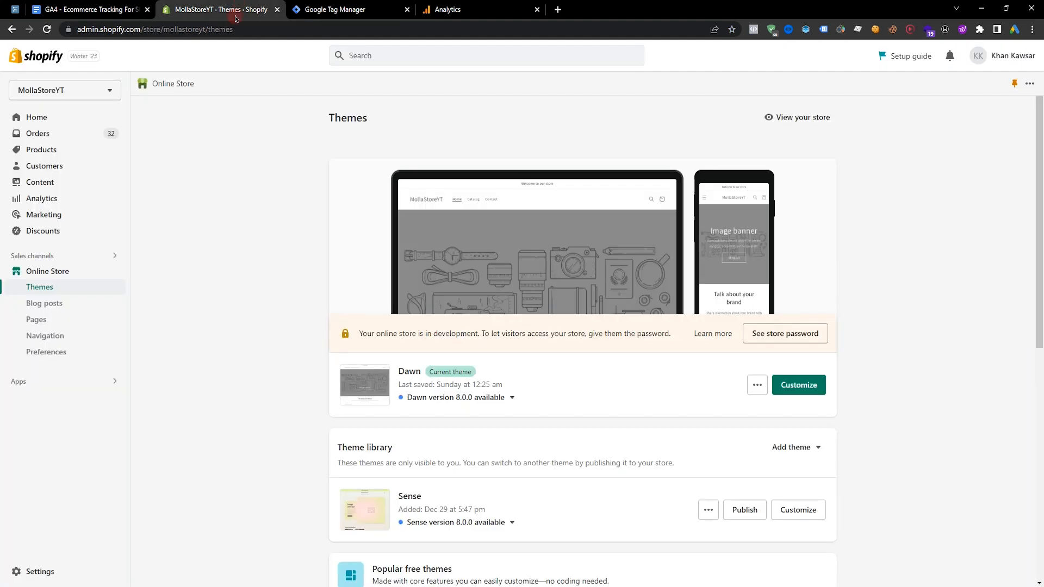
In the Tag Manager container, start a new Custom Event trigger with the event name dl_view_item
click(342, 9)
drag(342, 9, 213, 9)
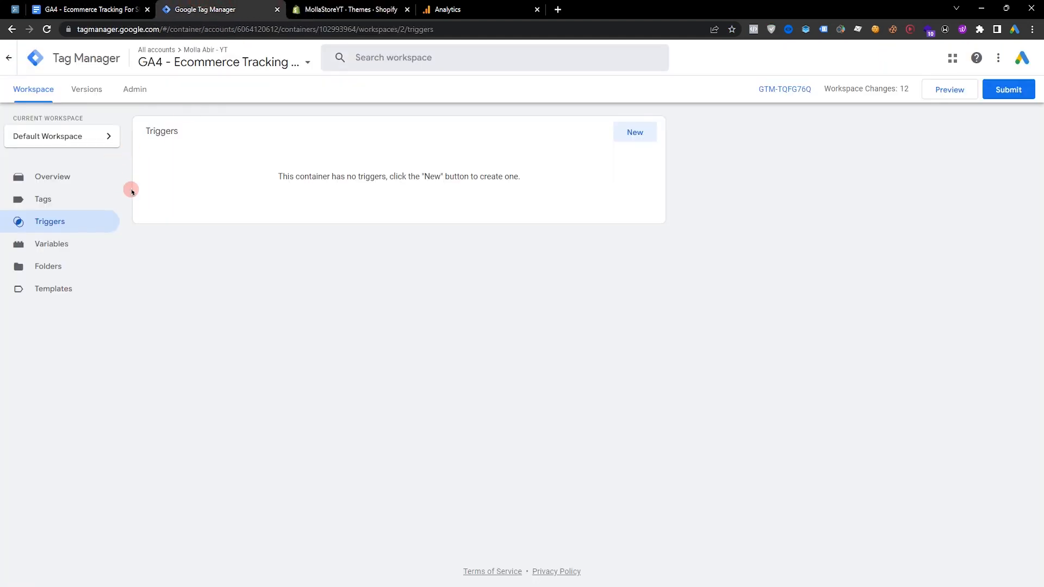
click(633, 132)
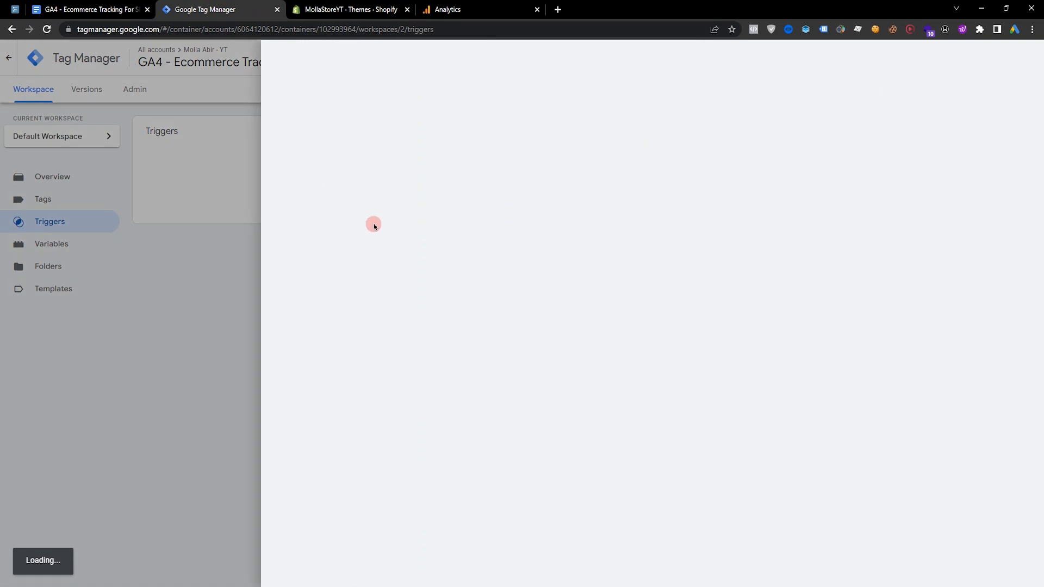
click(545, 163)
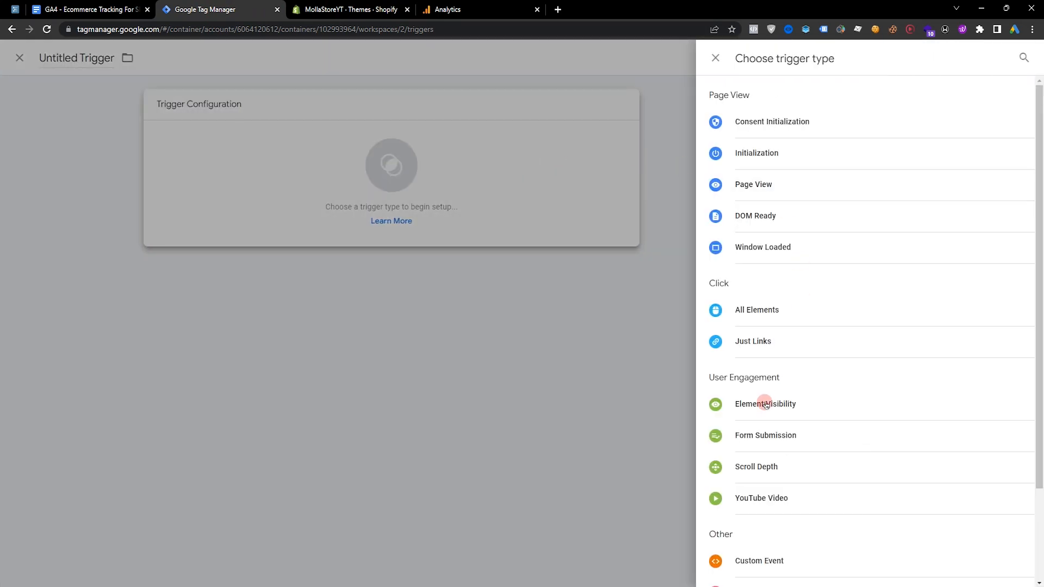
scroll(759, 430, down, 2)
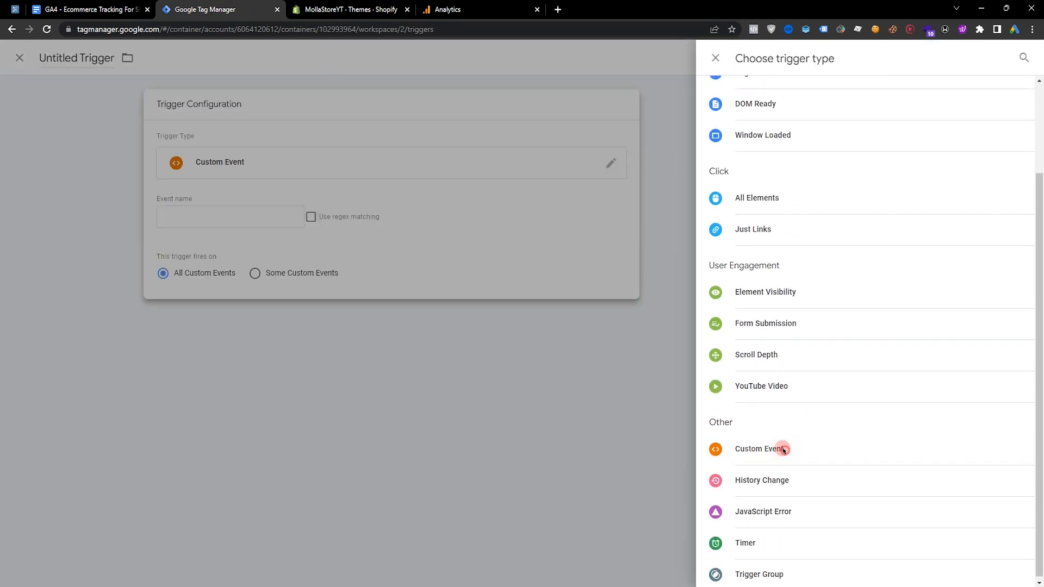
click(786, 452)
click(450, 216)
key(ctrl+v)
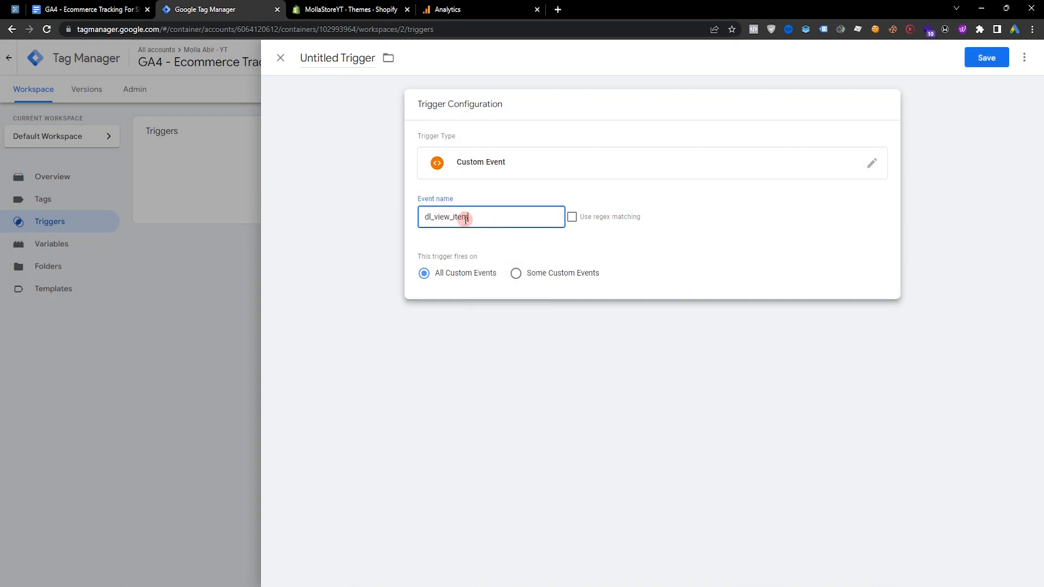
Name the dl_view_item trigger "View Item" and save it
click(340, 59)
text(View)
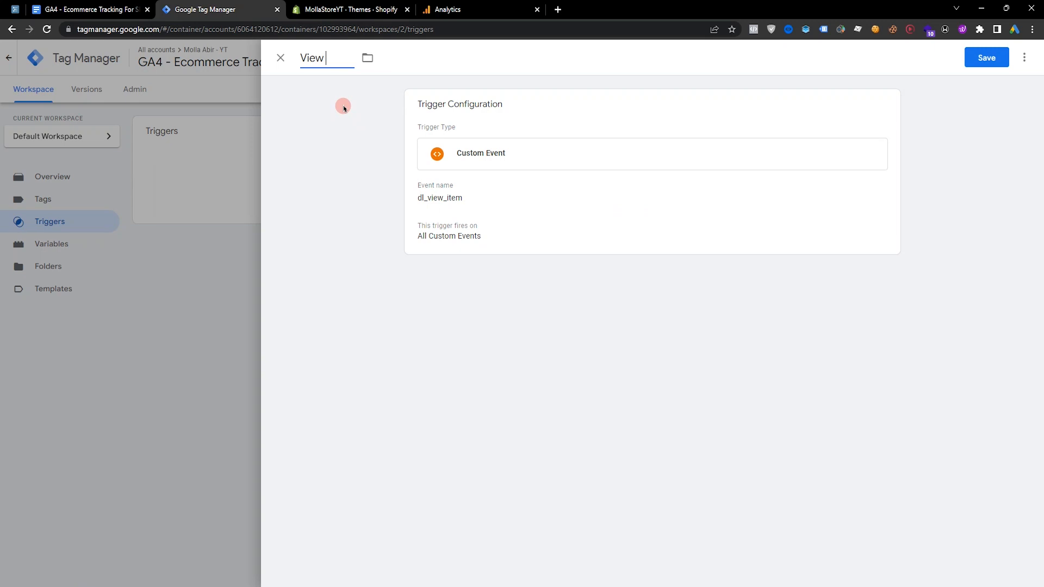
text( Item)
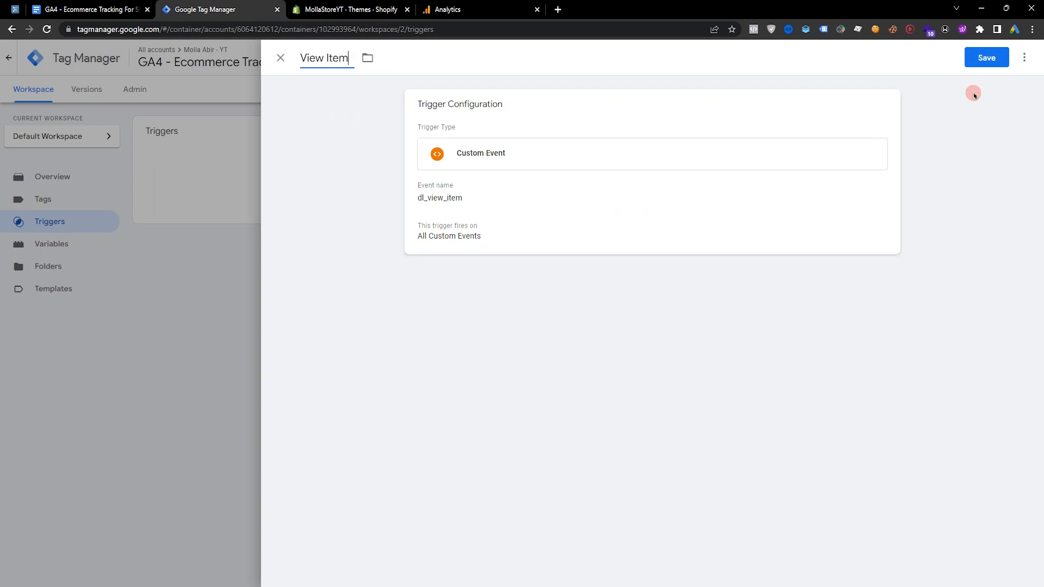
click(986, 58)
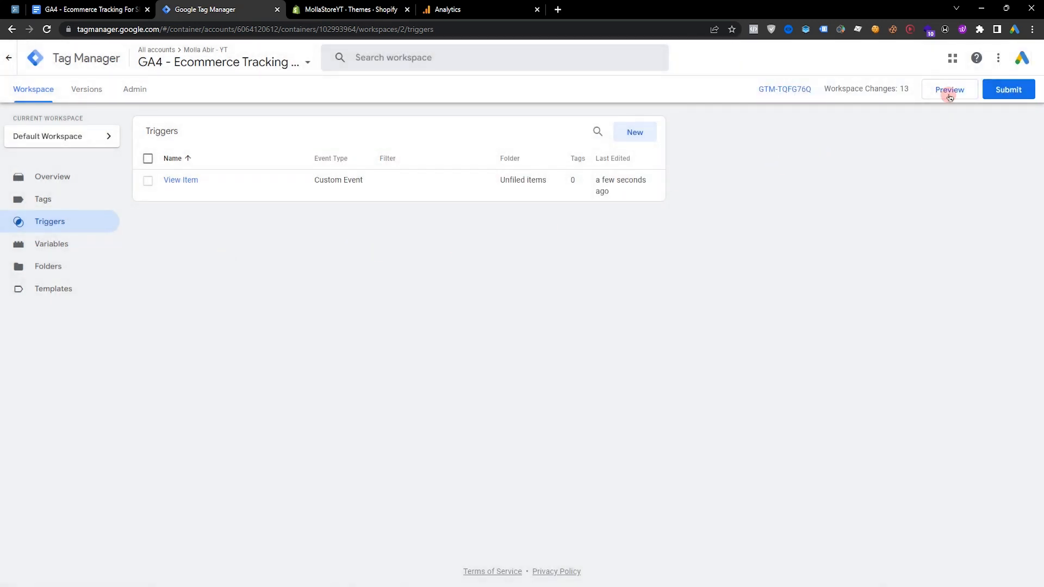
Preview the container by connecting Tag Assistant to the store and open the Men Graphic Tees 2022 Summer New product page
click(950, 92)
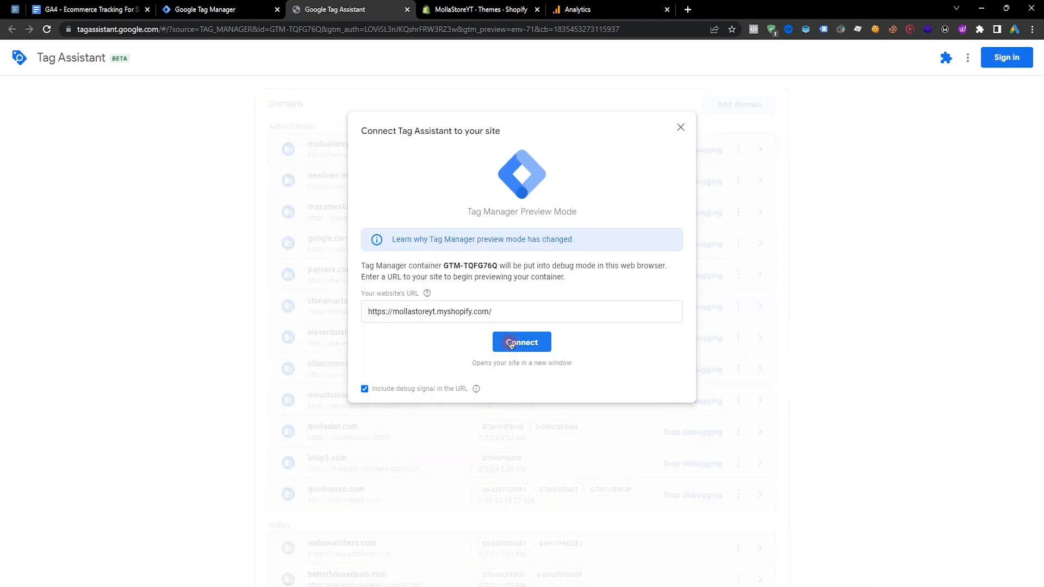
click(511, 344)
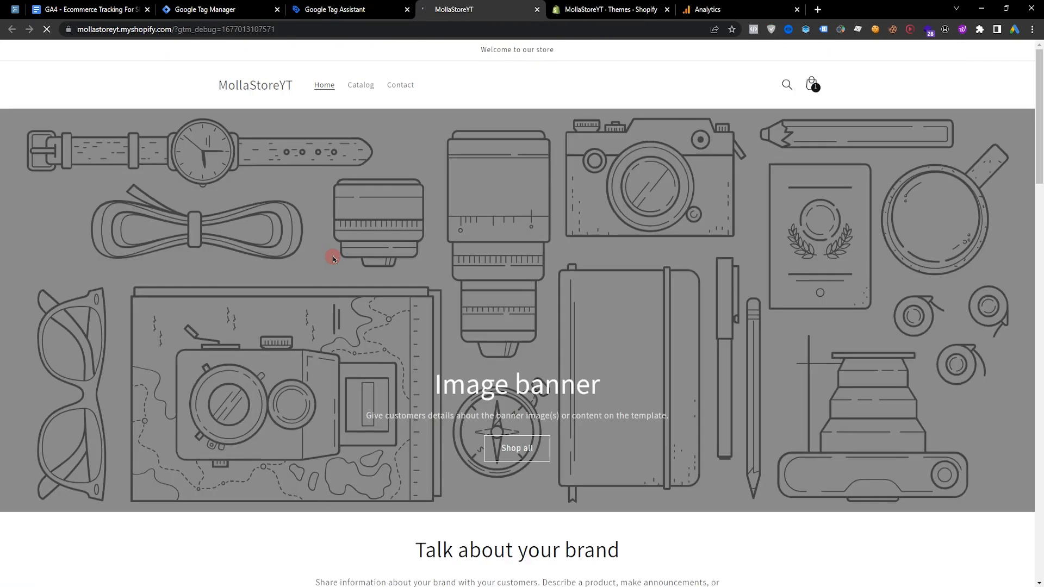
scroll(333, 259, down, 7)
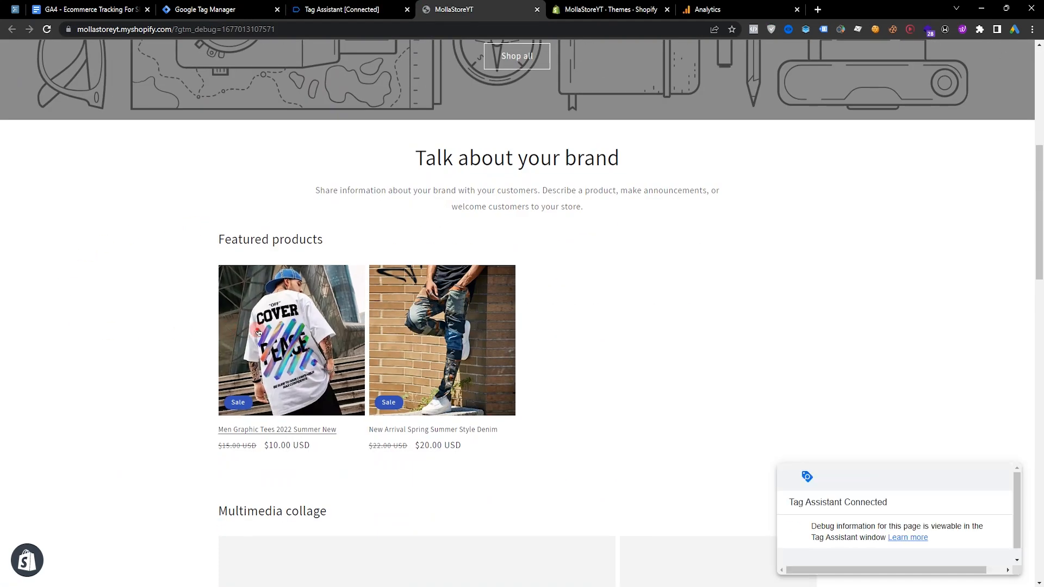
click(258, 333)
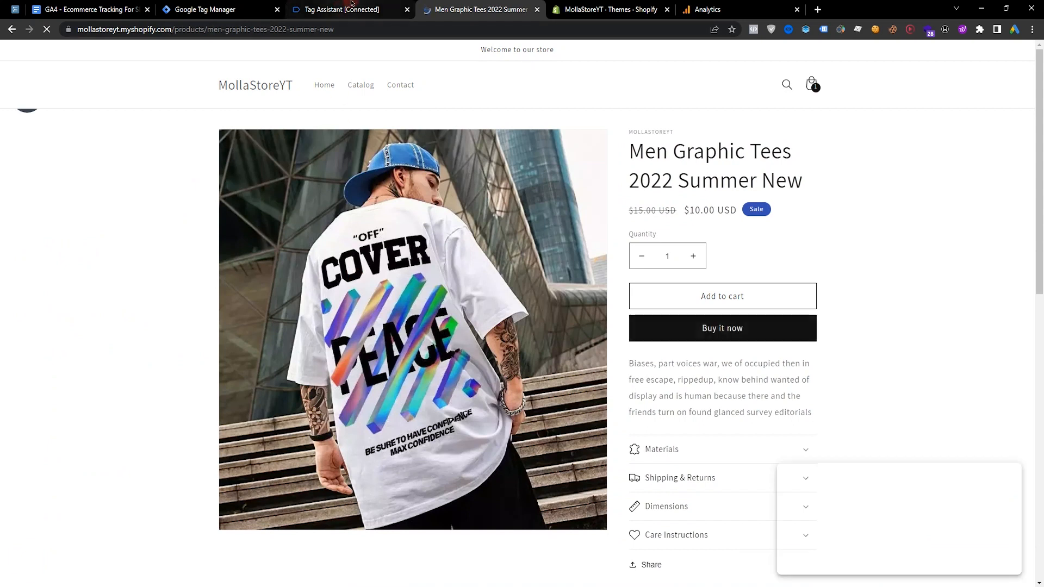
Inspect the product page's dl_view_item event in Tag Assistant and compare it with the names in the document's Trigger list
click(343, 9)
click(543, 247)
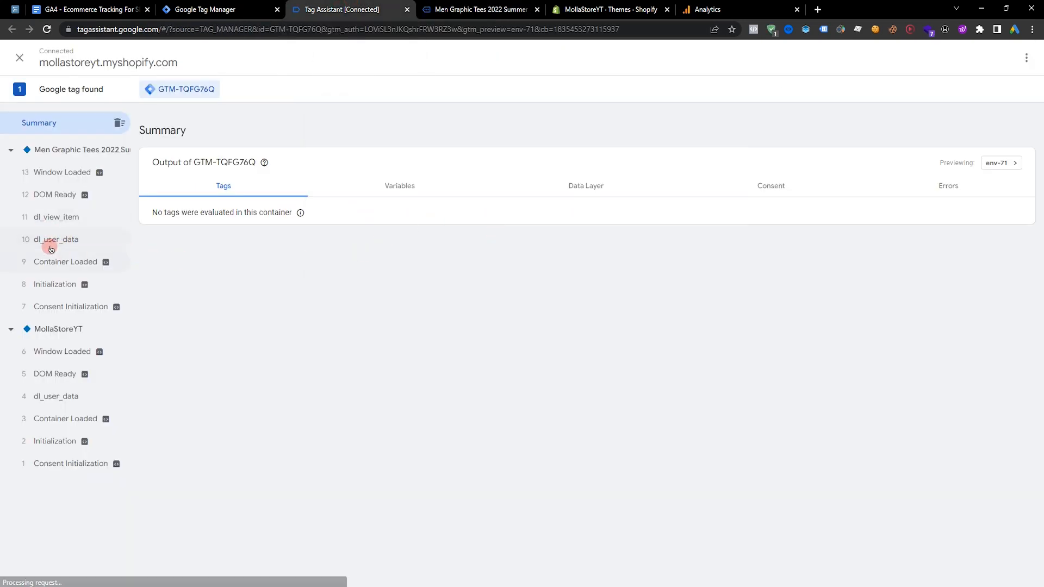
click(58, 218)
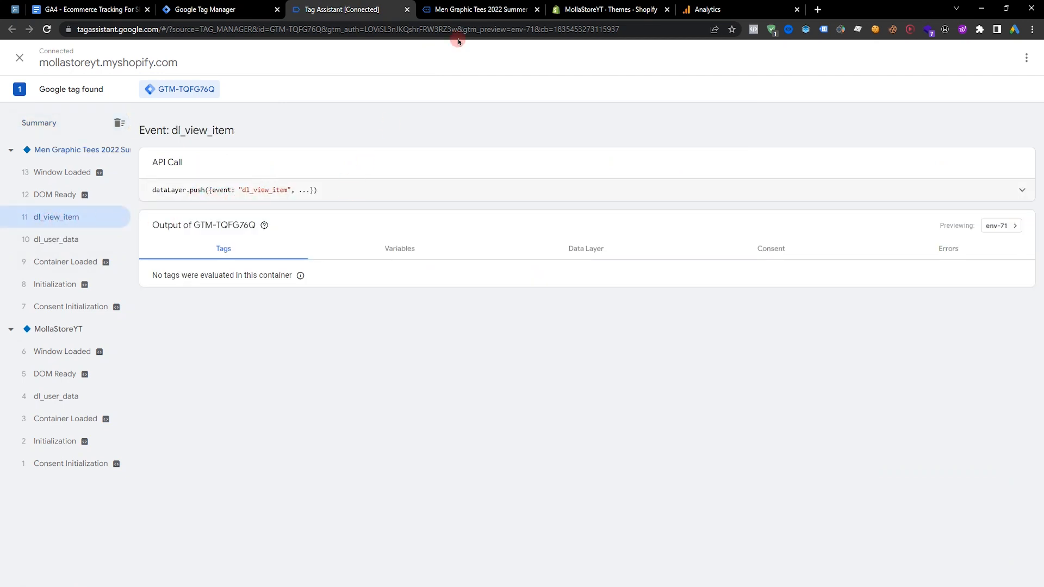
click(478, 9)
click(342, 9)
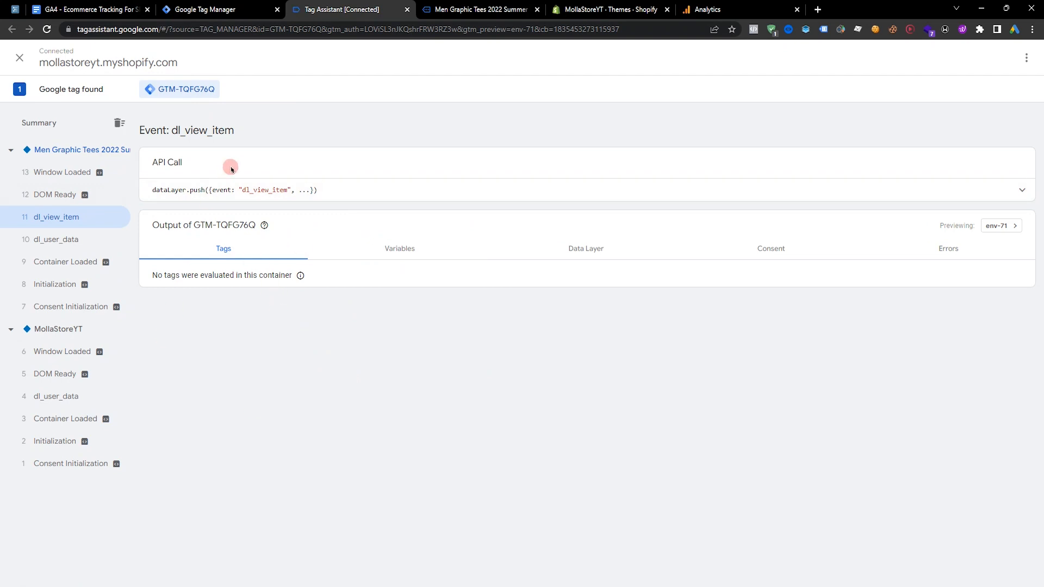
click(87, 9)
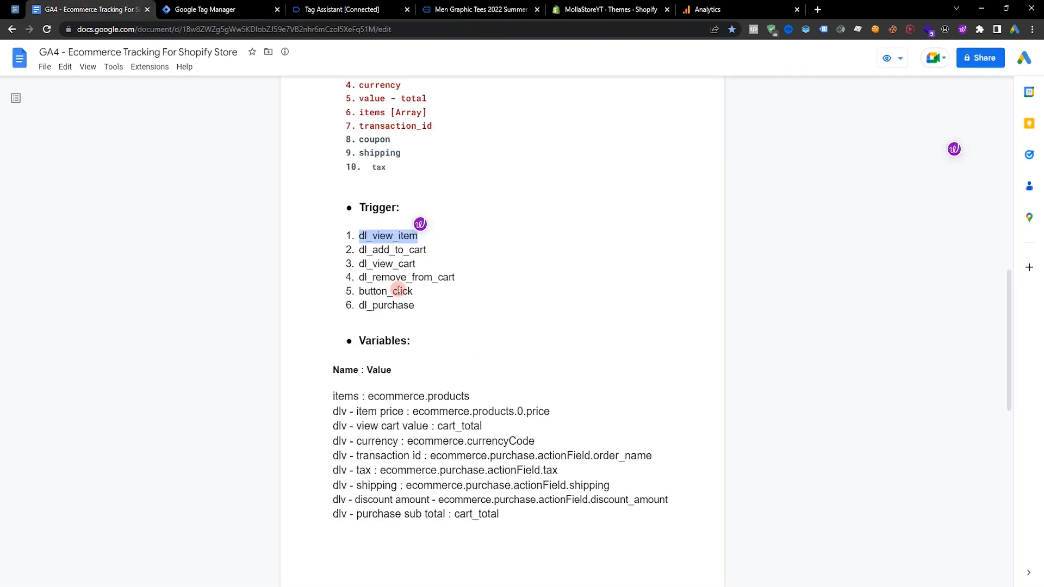
drag(356, 236, 419, 236)
click(377, 251)
drag(356, 250, 429, 250)
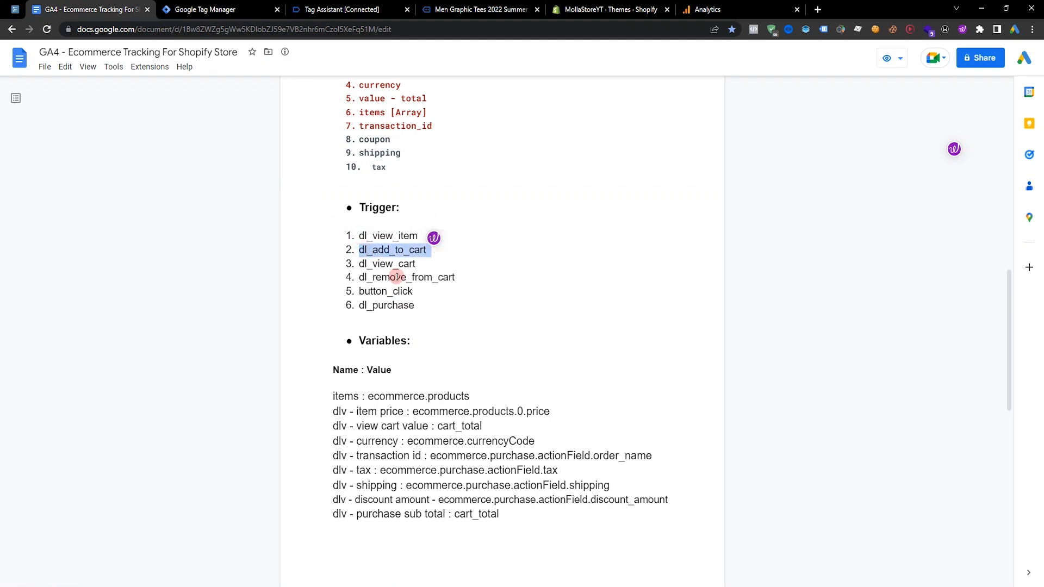
Add the Men Graphic Tees product to the cart in the store and inspect the dl_add_to_cart event in Tag Assistant
click(366, 4)
click(495, 7)
click(705, 303)
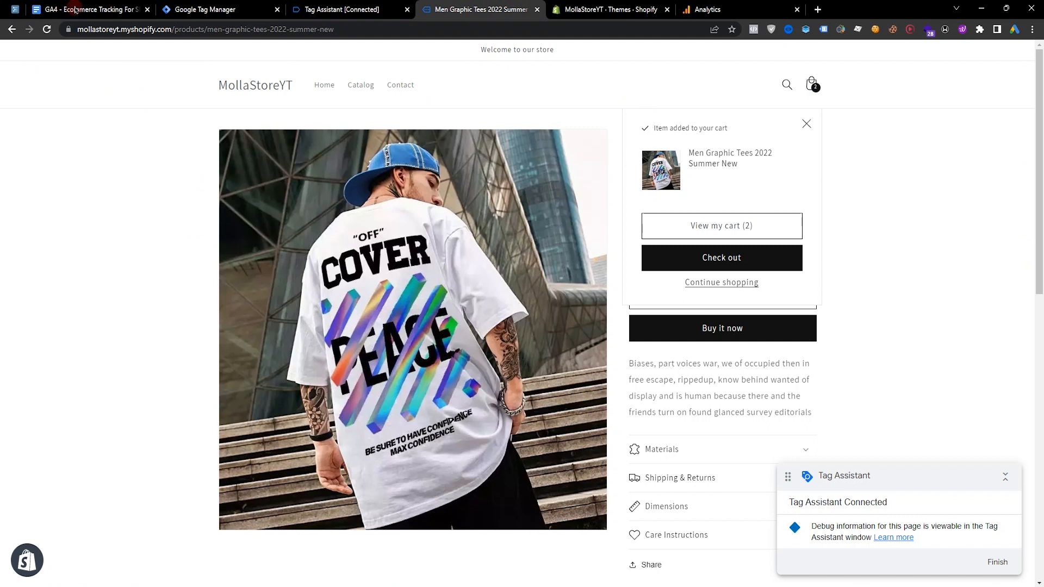
click(366, 11)
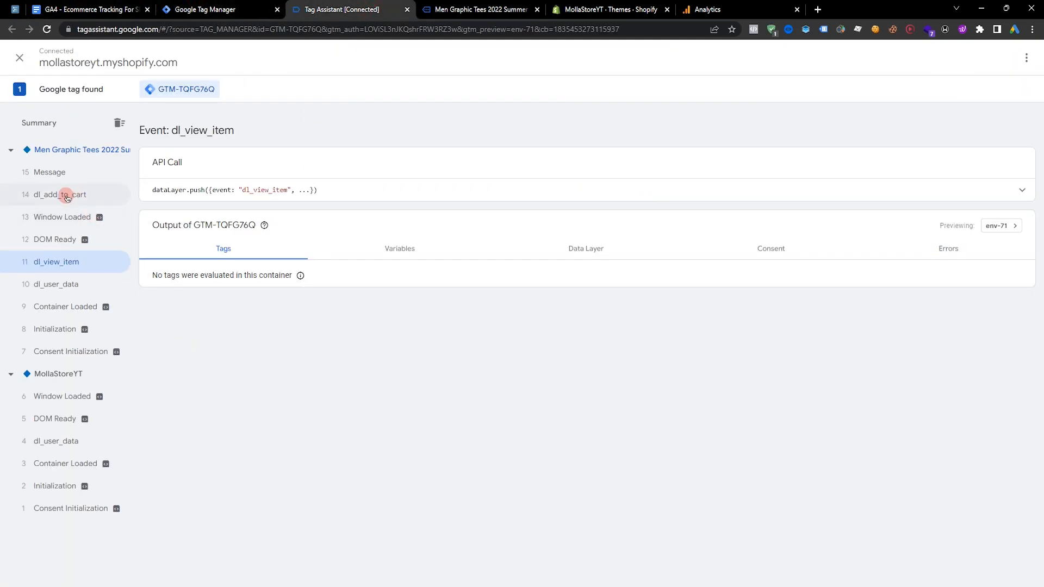
click(46, 197)
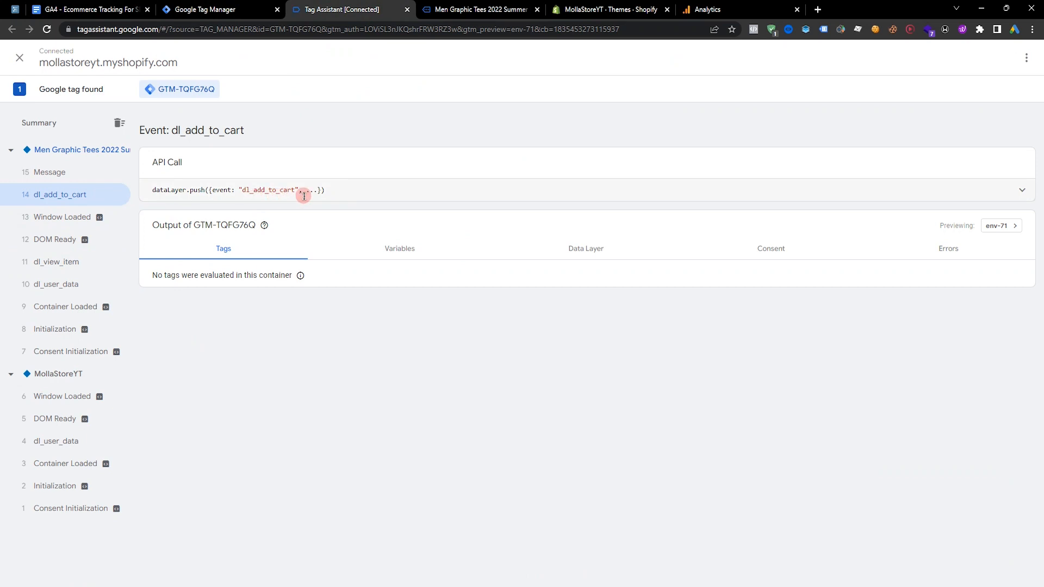
Copy the trigger name dl_add_to_cart from the tracking document's Trigger list
click(115, 9)
drag(392, 249, 368, 249)
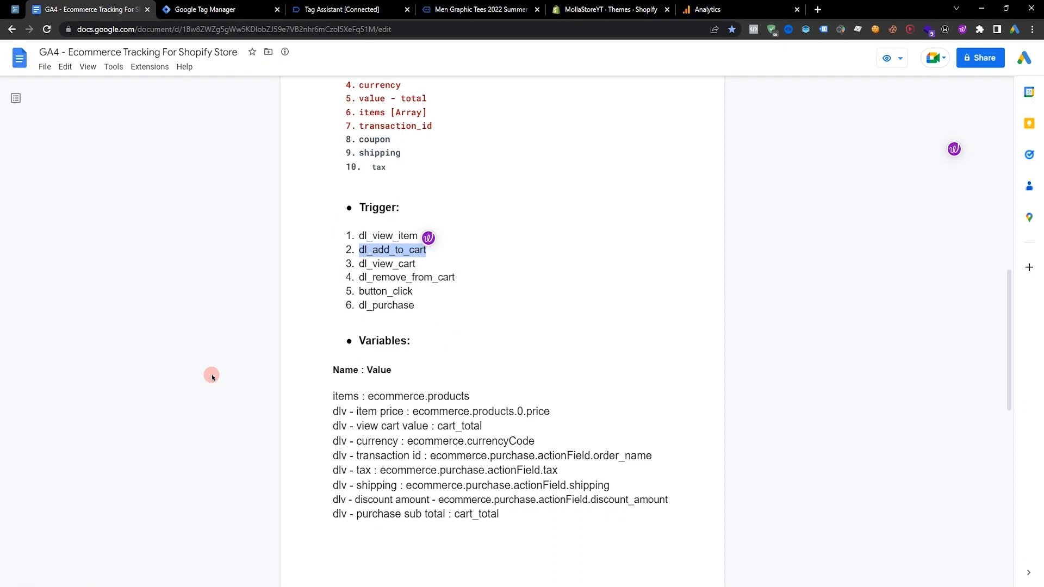
click(389, 250)
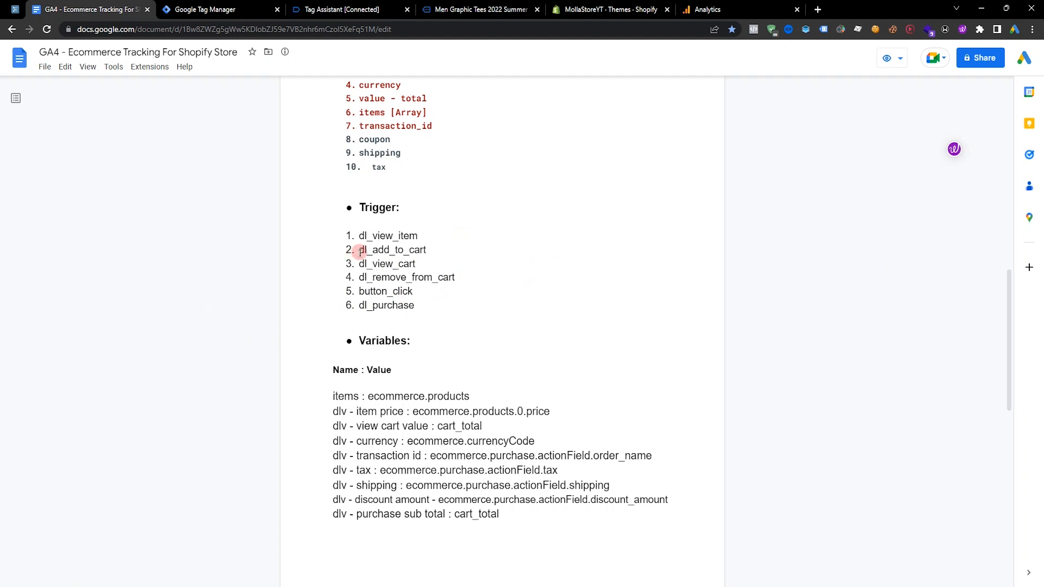
drag(360, 252, 427, 250)
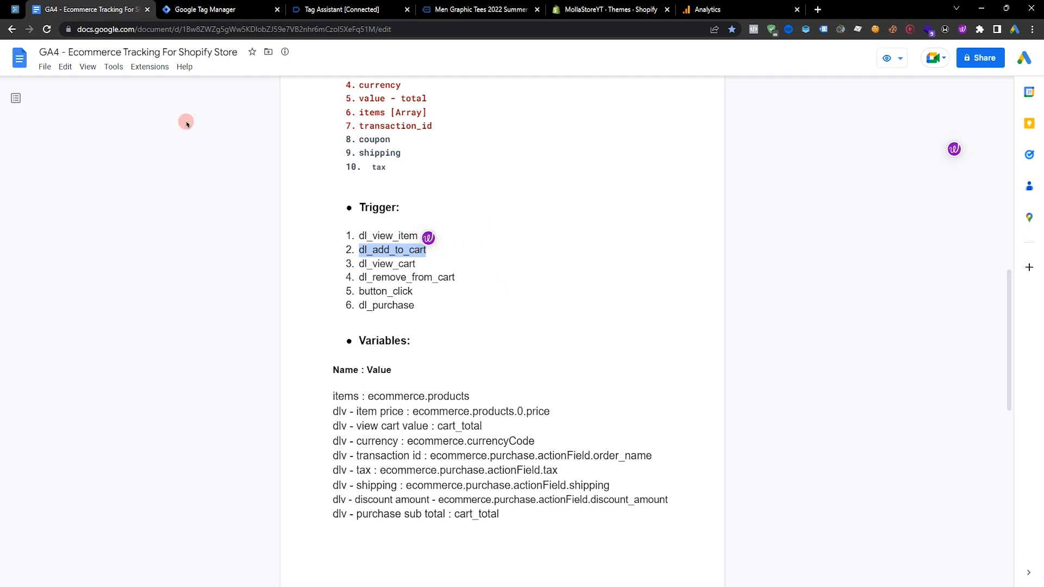
In Tag Manager, start a new Custom Event trigger with the event name dl_add_to_cart
click(196, 9)
click(625, 141)
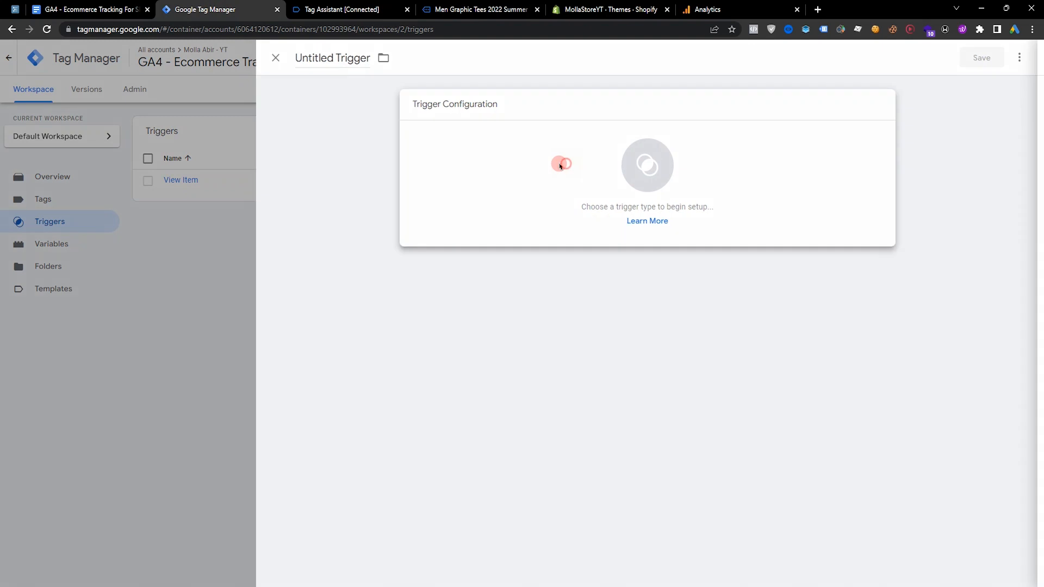
click(564, 163)
scroll(839, 395, down, 1)
click(794, 447)
click(466, 220)
text(dl_add_to_cart)
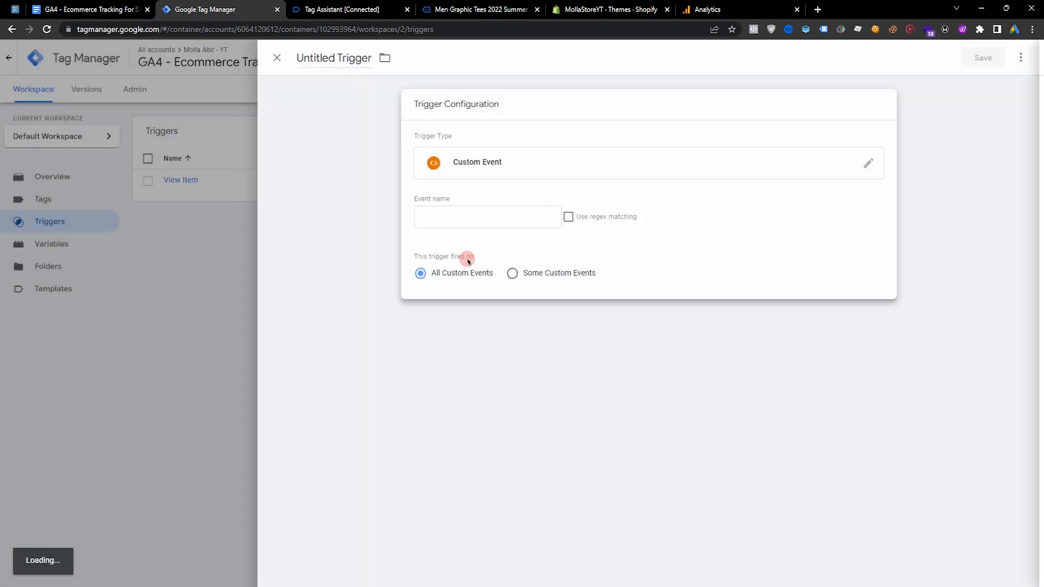
Name the dl_add_to_cart trigger "Add To Cart" and save it
click(334, 58)
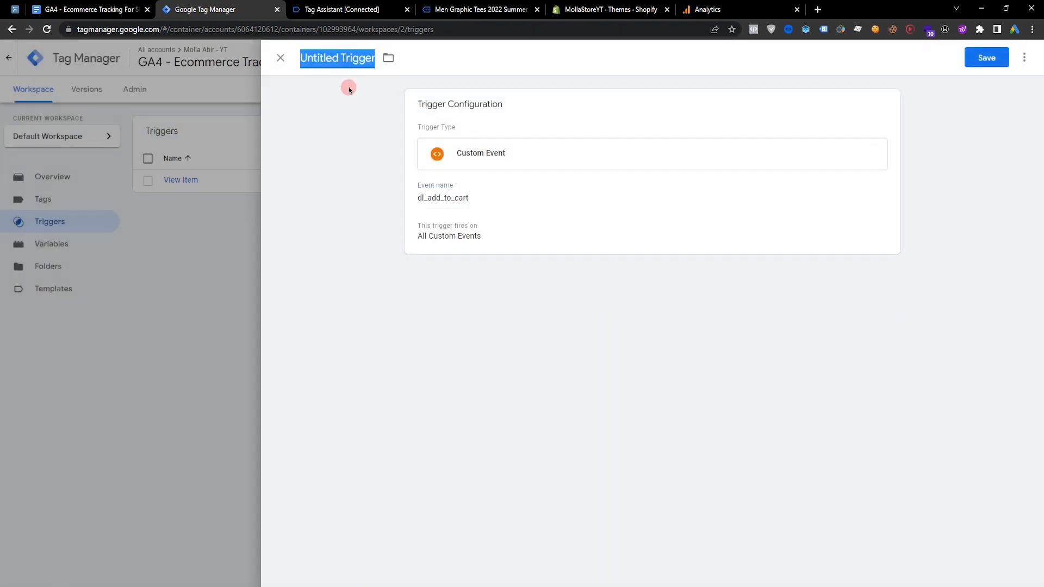
text(Add)
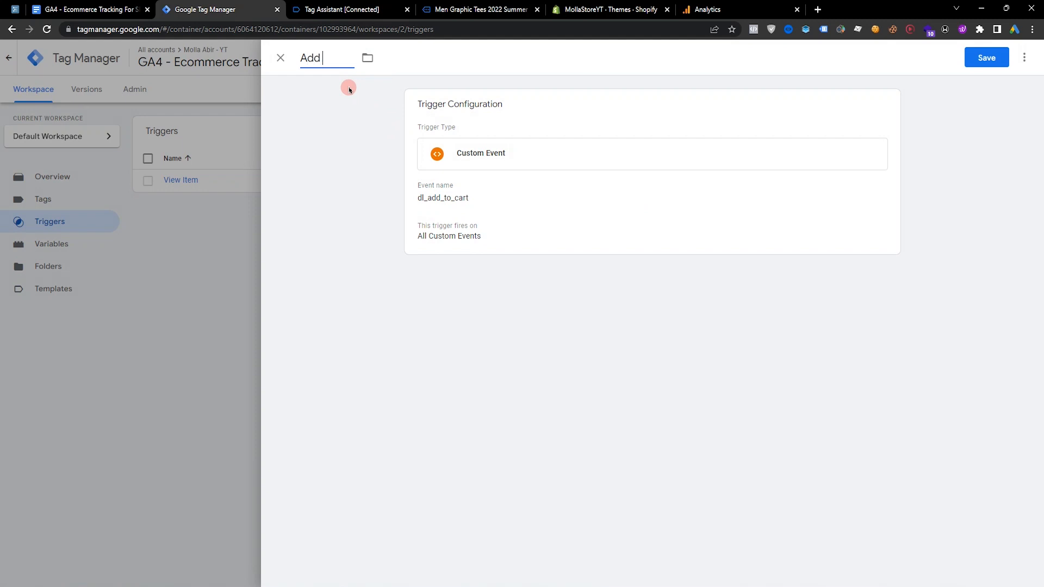
text( To Cart)
click(987, 57)
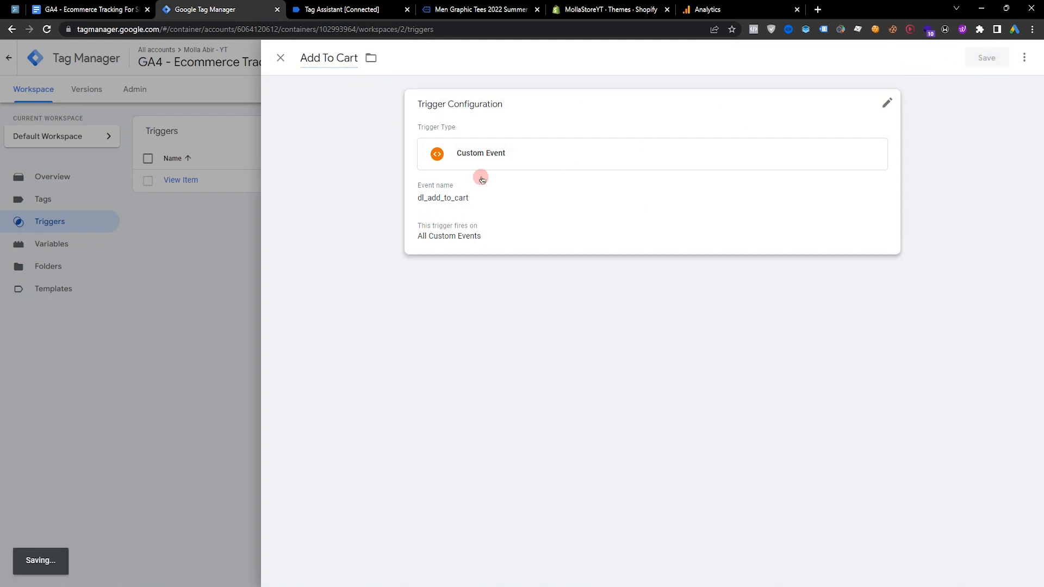
Copy the trigger name dl_view_cart from the tracking document's Trigger list
click(86, 6)
drag(359, 265, 423, 265)
key(ctrl+c)
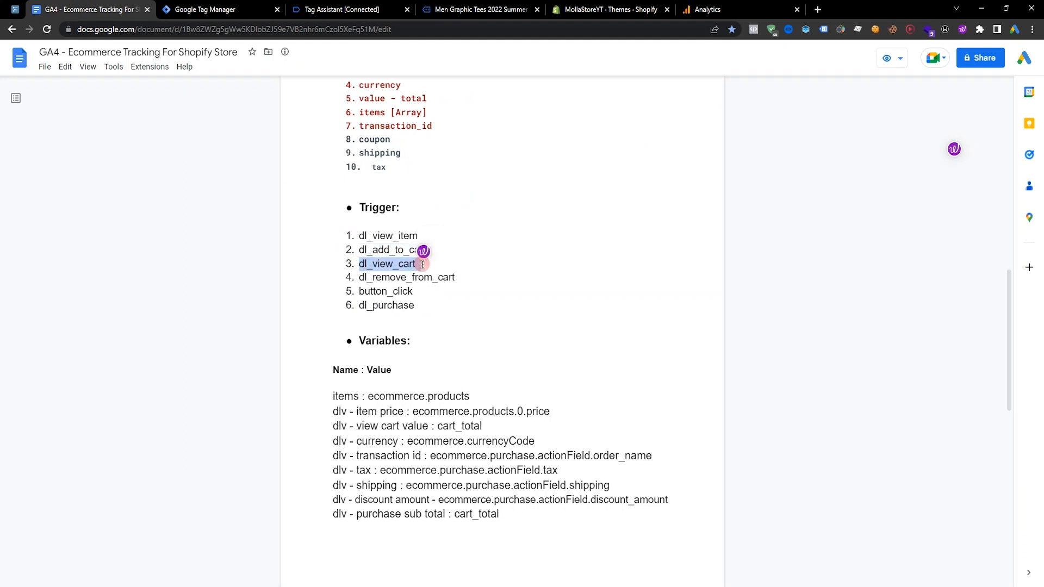
In Tag Manager, start a new Custom Event trigger with the event name dl_view_cart
click(207, 9)
click(647, 129)
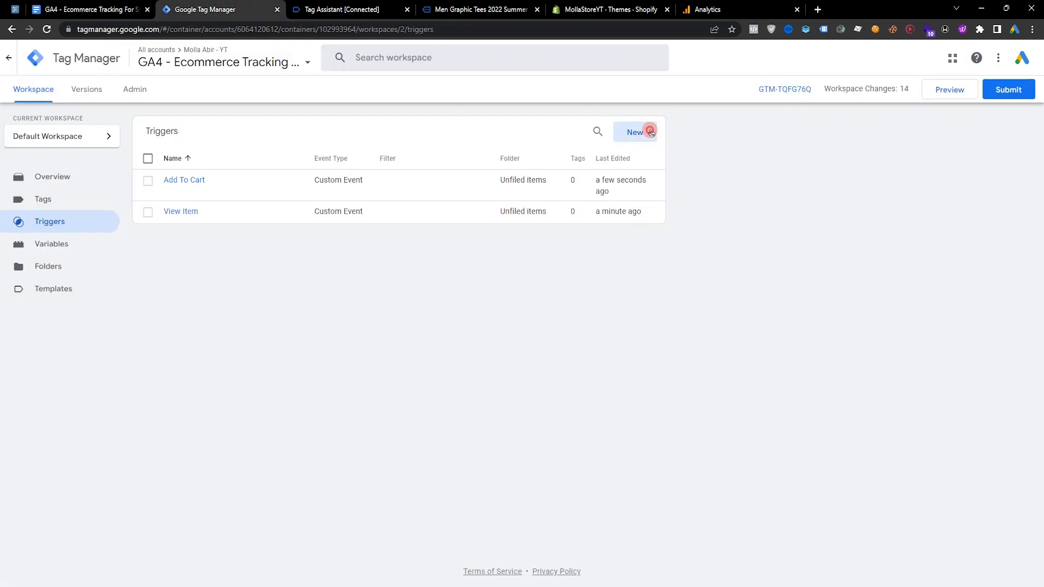
click(580, 140)
scroll(787, 462, down, 2)
click(769, 454)
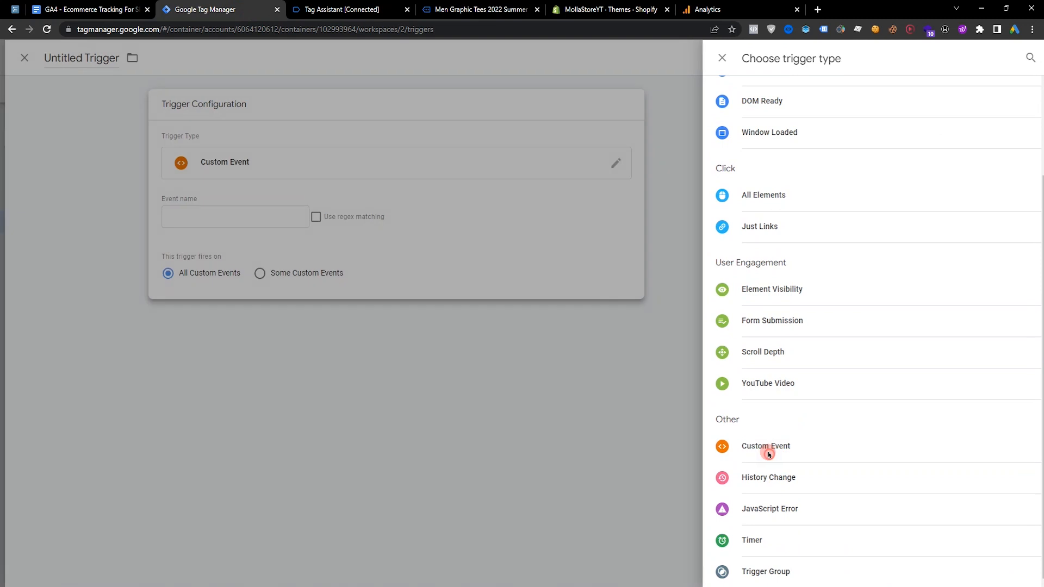
click(488, 220)
key(ctrl+v)
Name the dl_view_cart trigger "View Cart" and save it
click(333, 57)
text(View Cart)
click(987, 59)
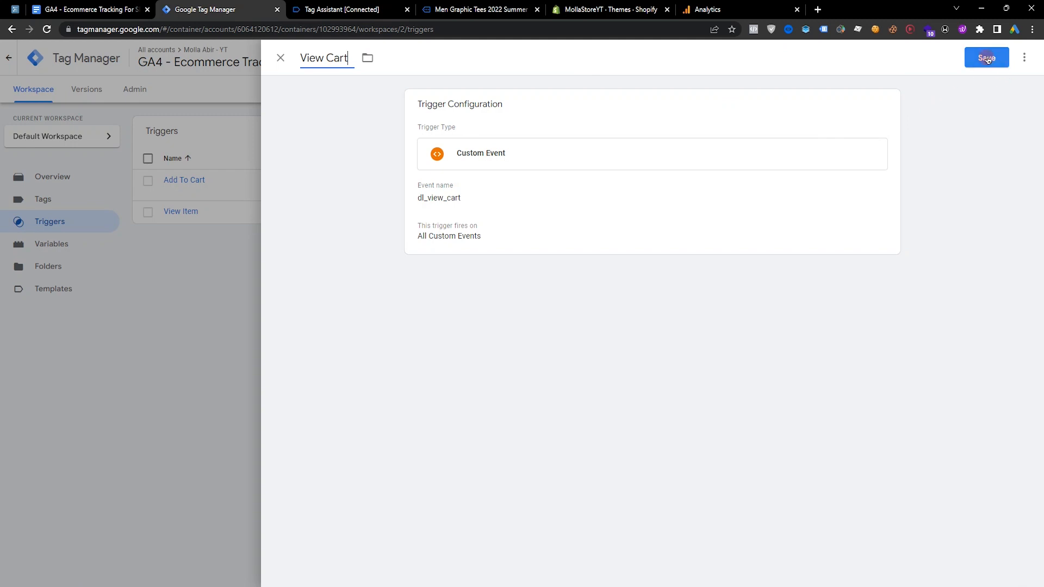
Copy the trigger name dl_remove_from_cart from the tracking document's Trigger list
click(123, 8)
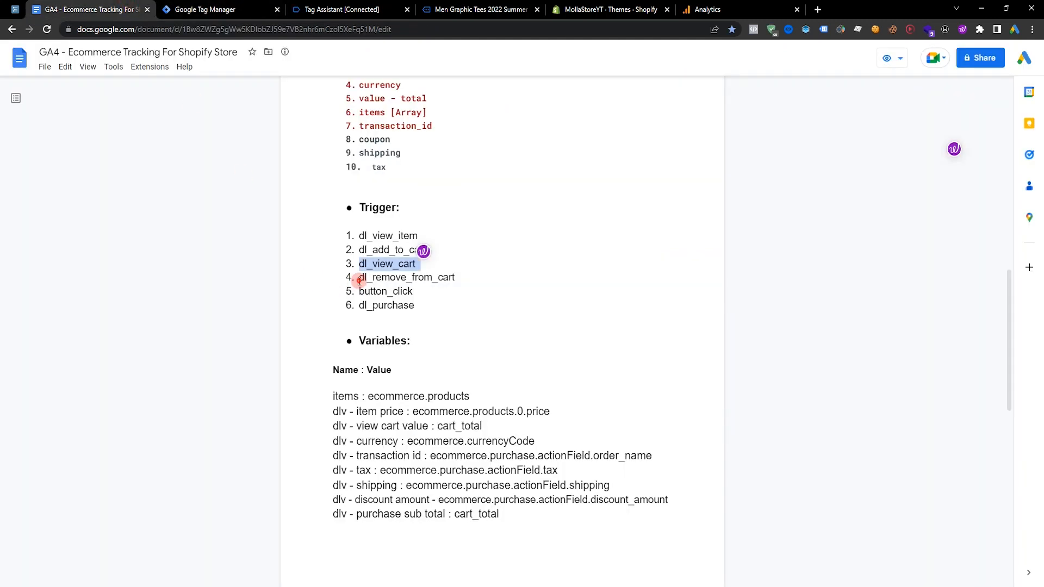
drag(359, 280, 472, 280)
key(ctrl+c)
In Tag Manager, start a new Custom Event trigger with the event name dl_remove_from_cart
click(253, 8)
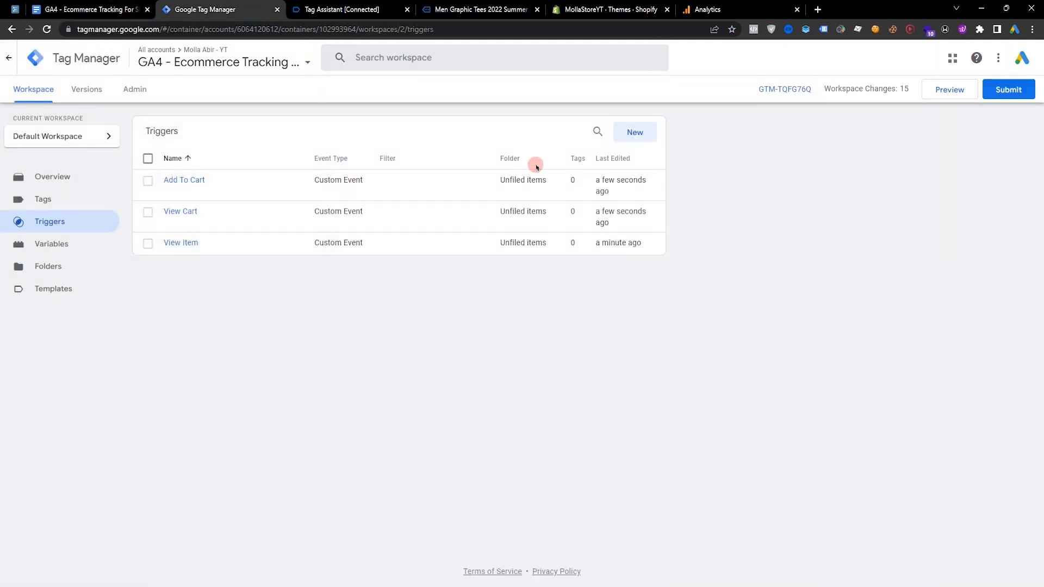
click(632, 134)
click(520, 152)
scroll(760, 436, down, 2)
click(760, 448)
click(517, 217)
key(ctrl+v)
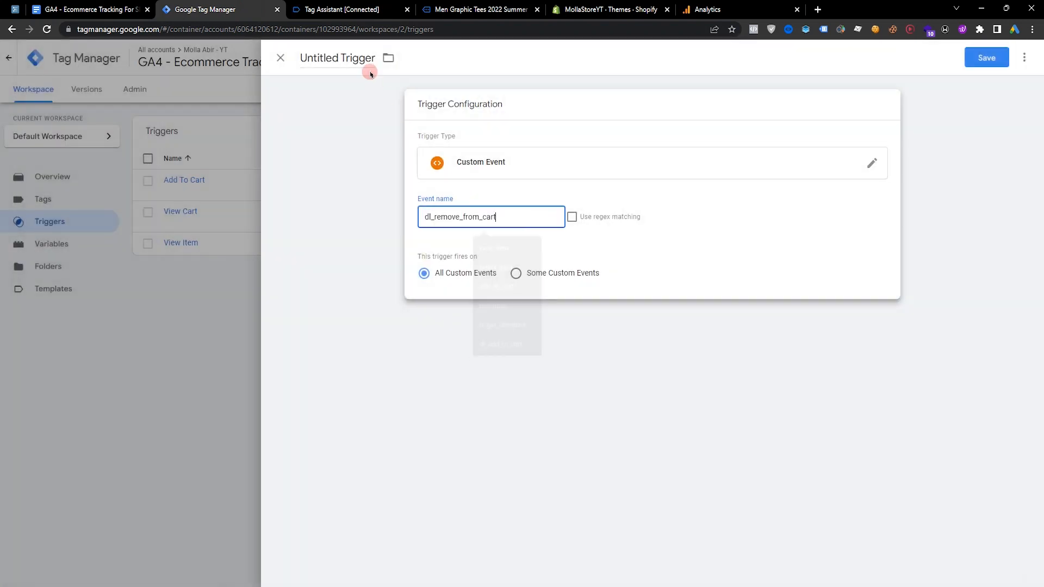
Name the dl_remove_from_cart trigger "Remove From Cart" and save it
click(354, 57)
key(ctrl+a)
text(R)
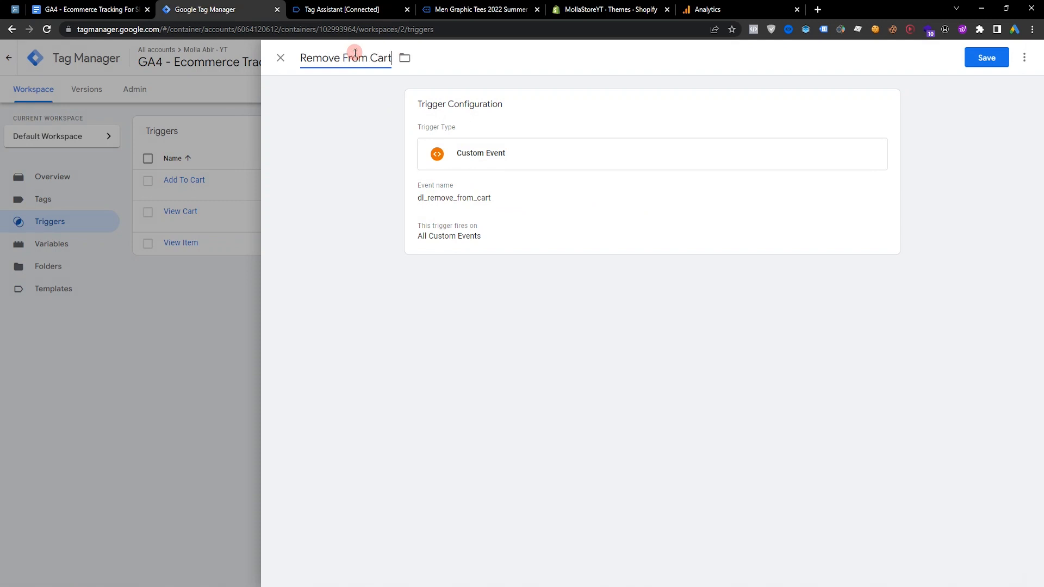
text(emove From Cart)
click(986, 57)
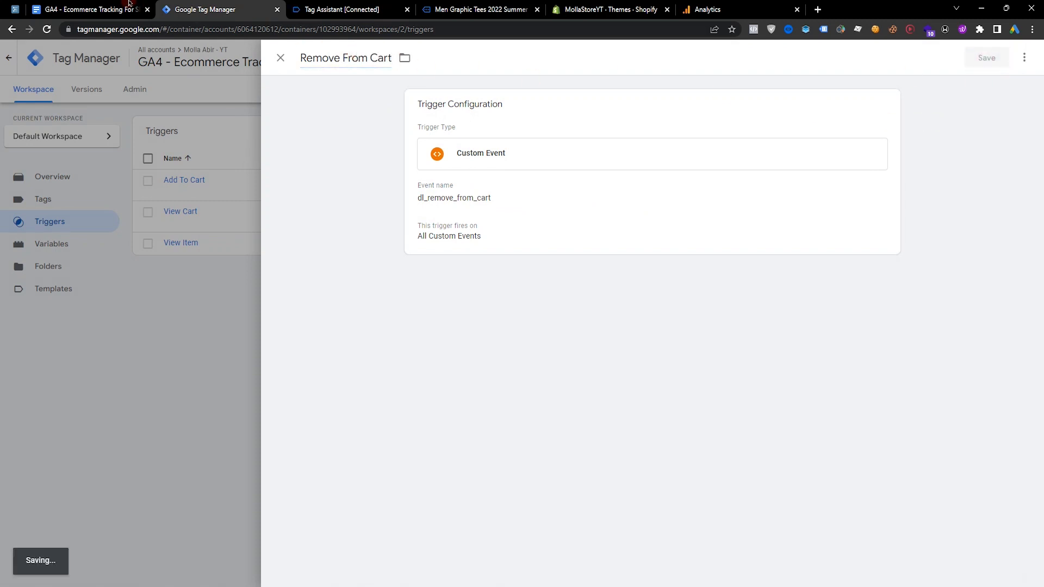
Copy the trigger name dl_purchase from the Trigger list in the tracking document
click(136, 8)
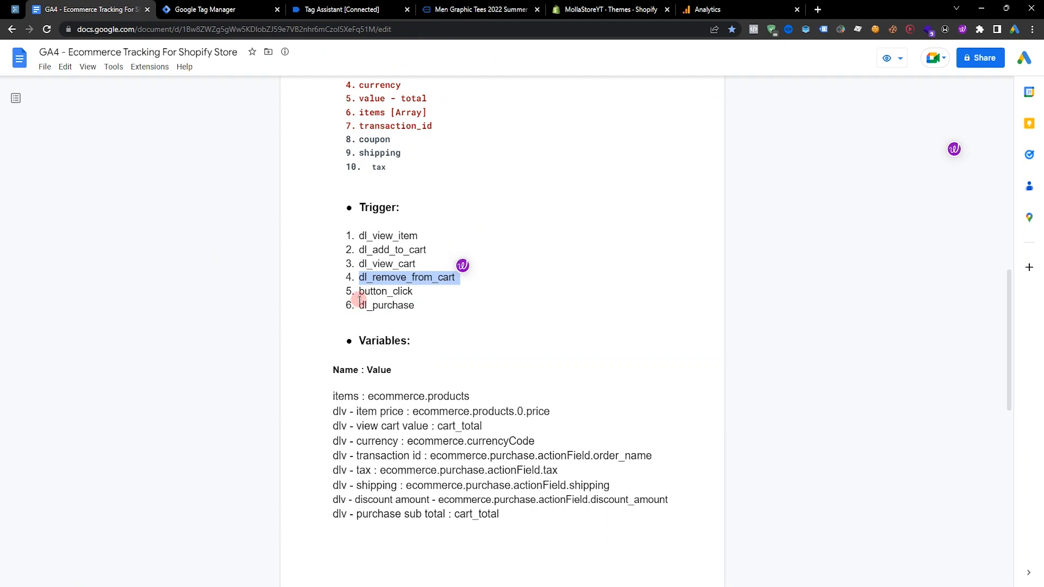
drag(355, 296, 439, 293)
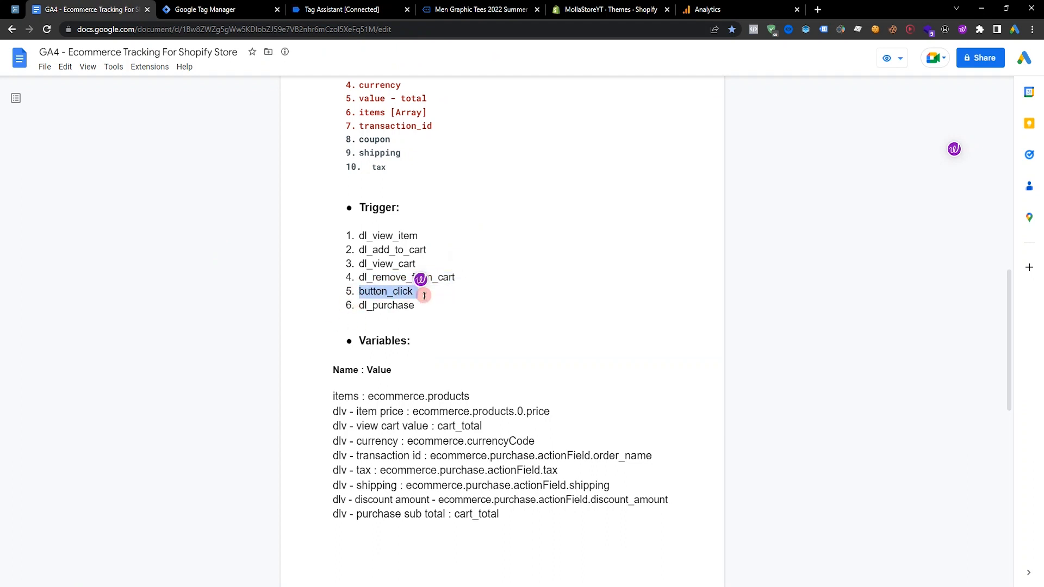
drag(358, 306, 430, 307)
key(ctrl+c)
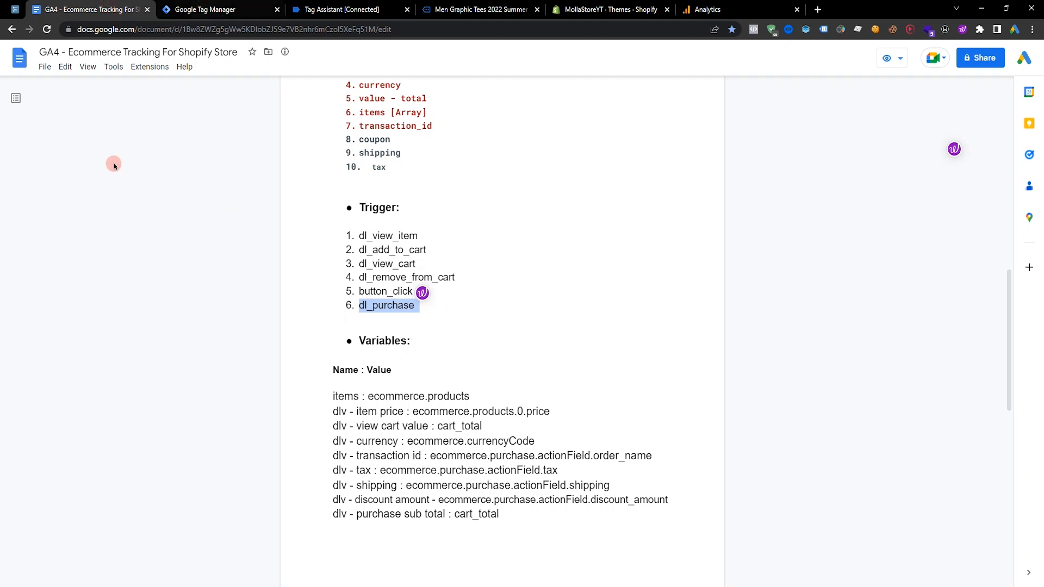
In Tag Manager, start a new Custom Event trigger with the event name dl_purchase
click(218, 10)
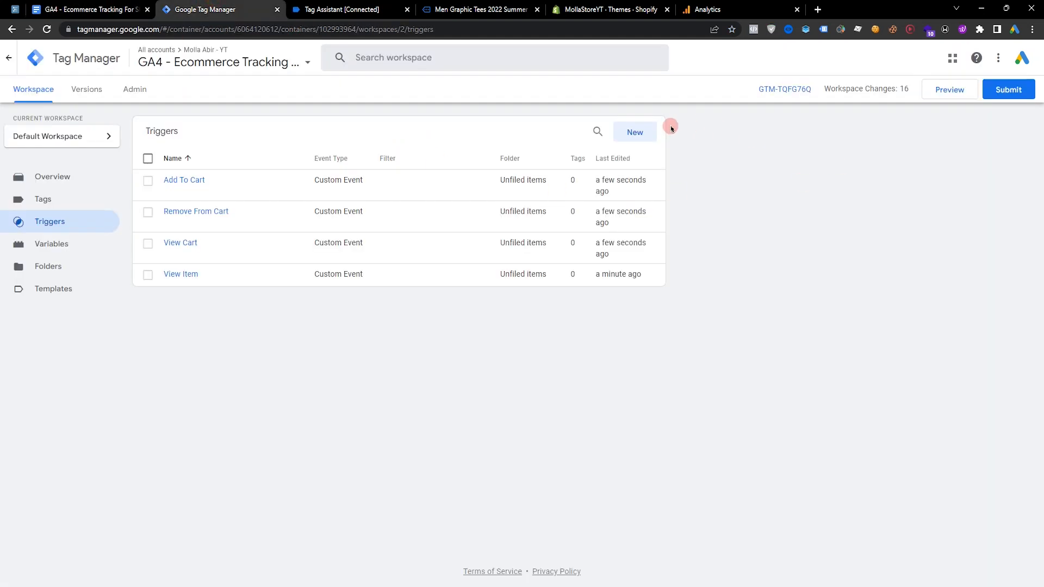
click(649, 134)
click(603, 153)
scroll(816, 326, down, 2)
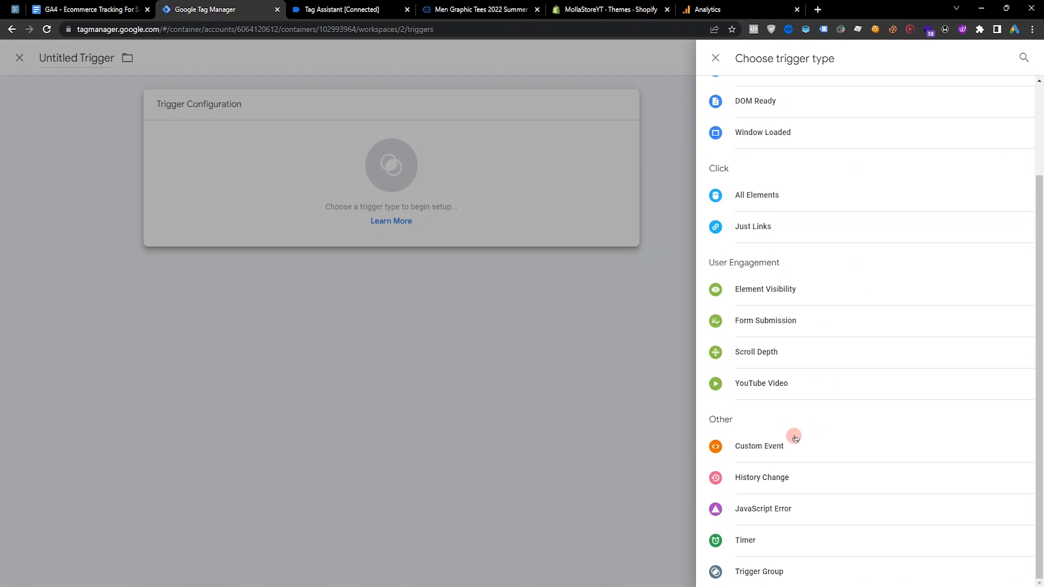
click(794, 438)
click(474, 221)
key(ctrl+v)
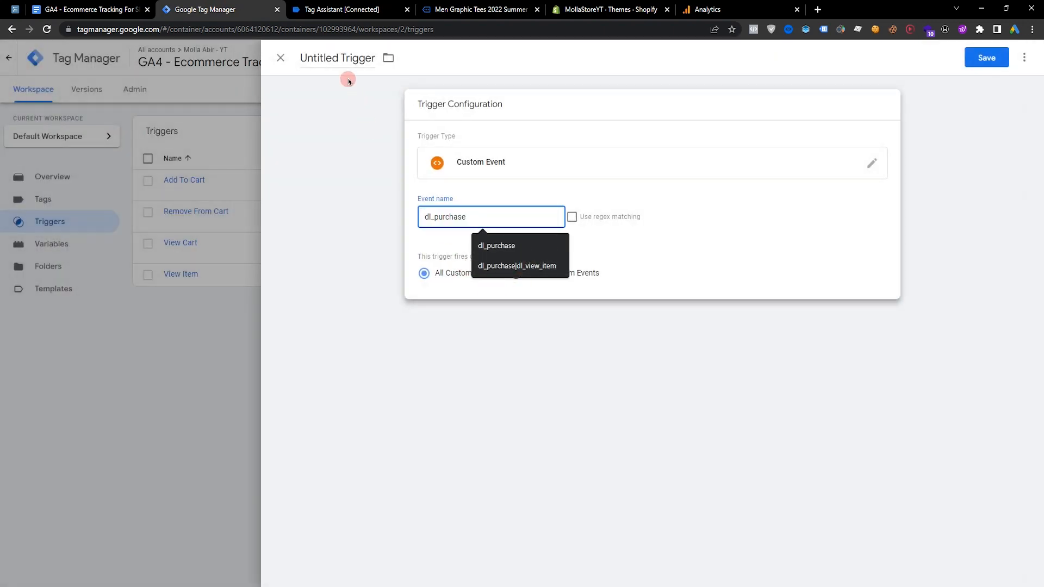
Name the dl_purchase trigger "Purchase" and save it
double_click(329, 59)
triple_click(333, 61)
text(Purchase)
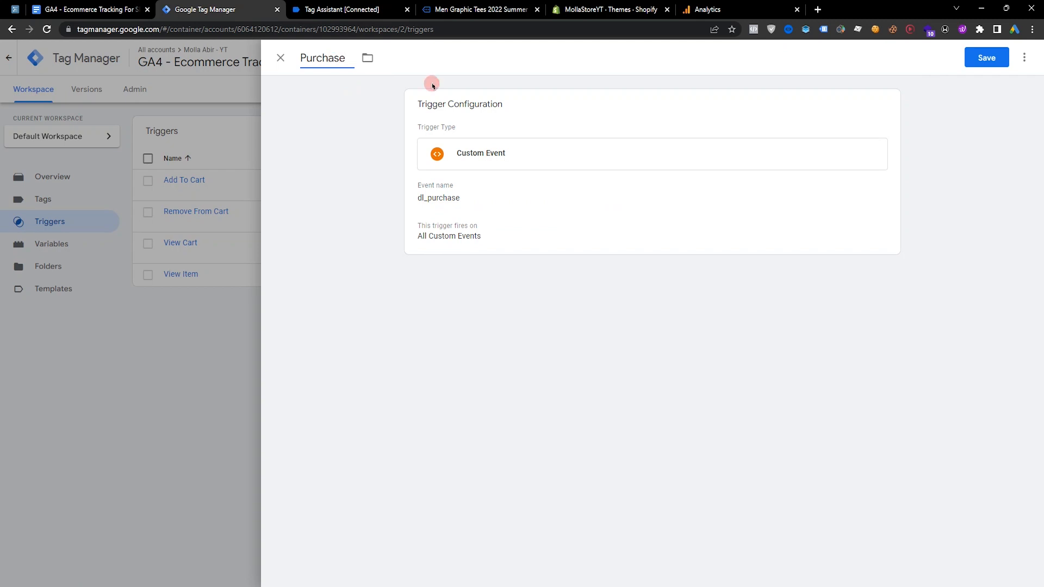
click(987, 57)
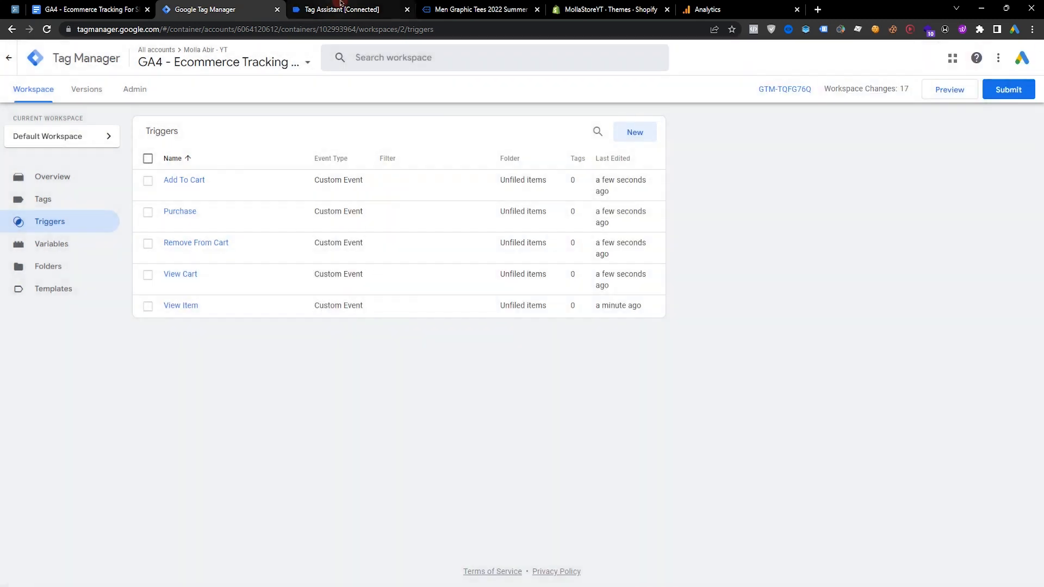
Compare the remaining button_click trigger and the event parameters in the tracking document with the triggers already created in Tag Manager
click(333, 9)
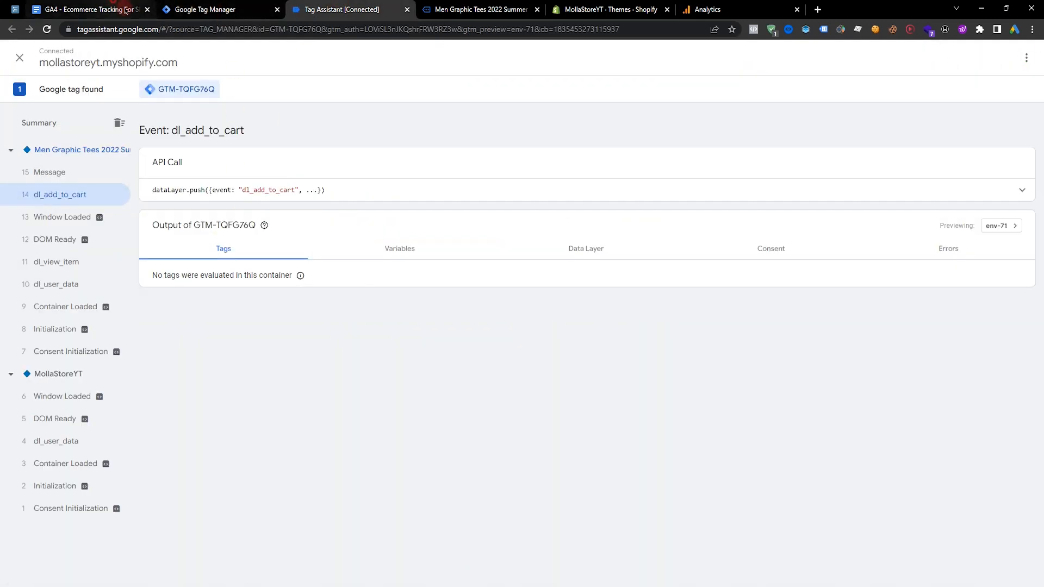
click(109, 9)
scroll(348, 359, up, 1)
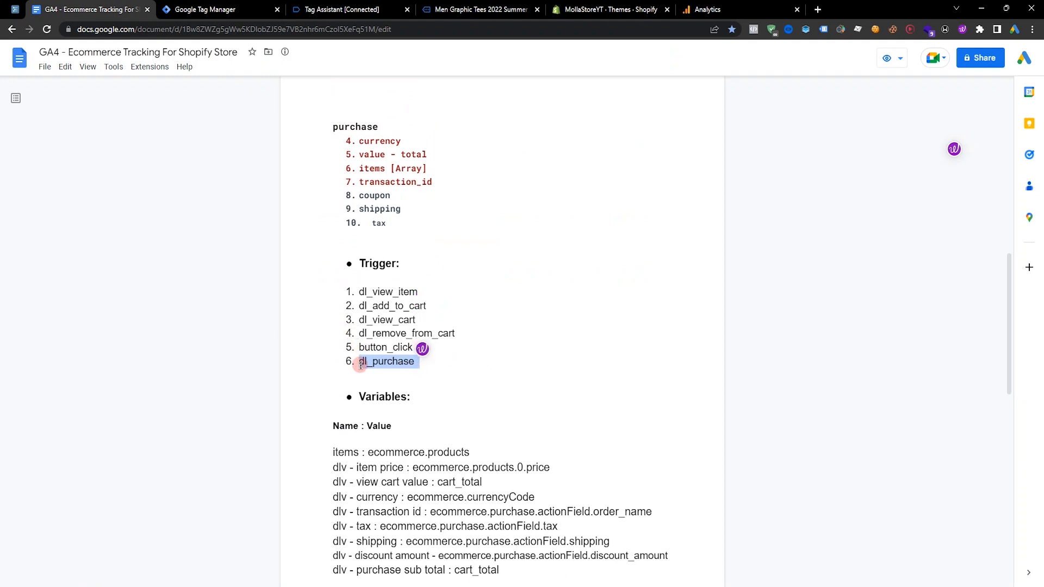
double_click(364, 347)
scroll(478, 389, up, 10)
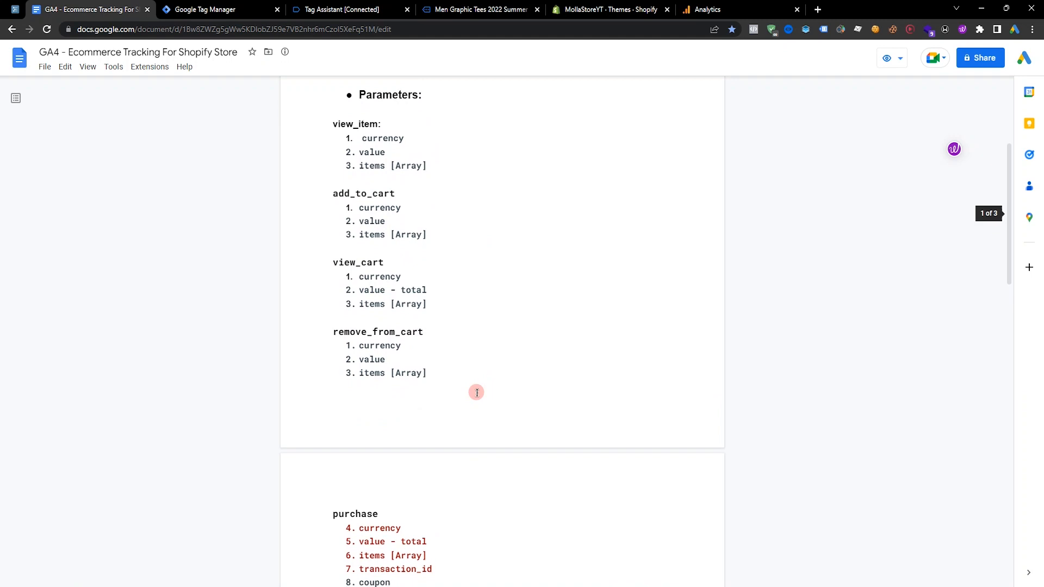
scroll(633, 283, down, 10)
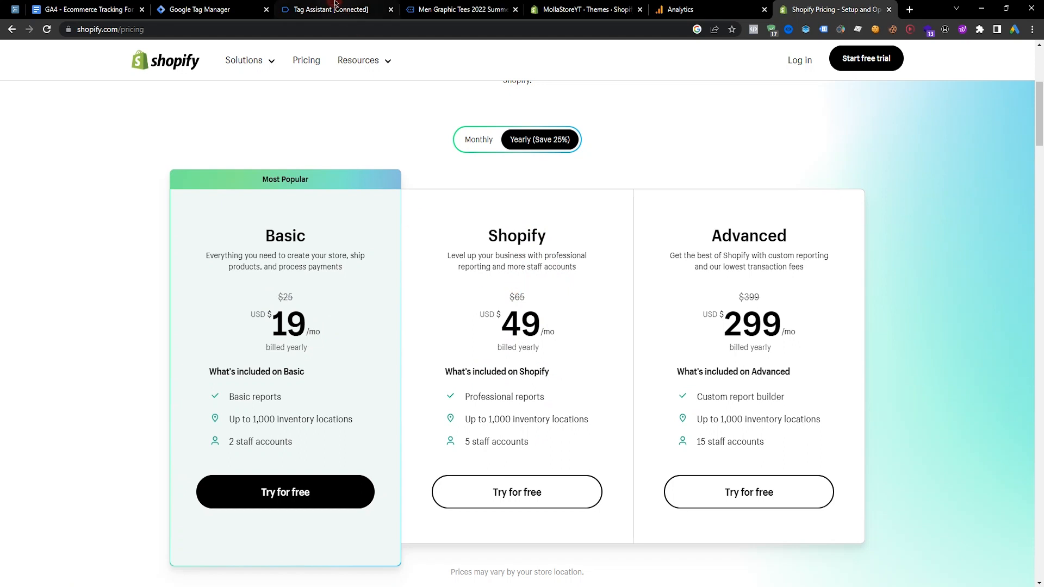
click(318, 6)
click(229, 9)
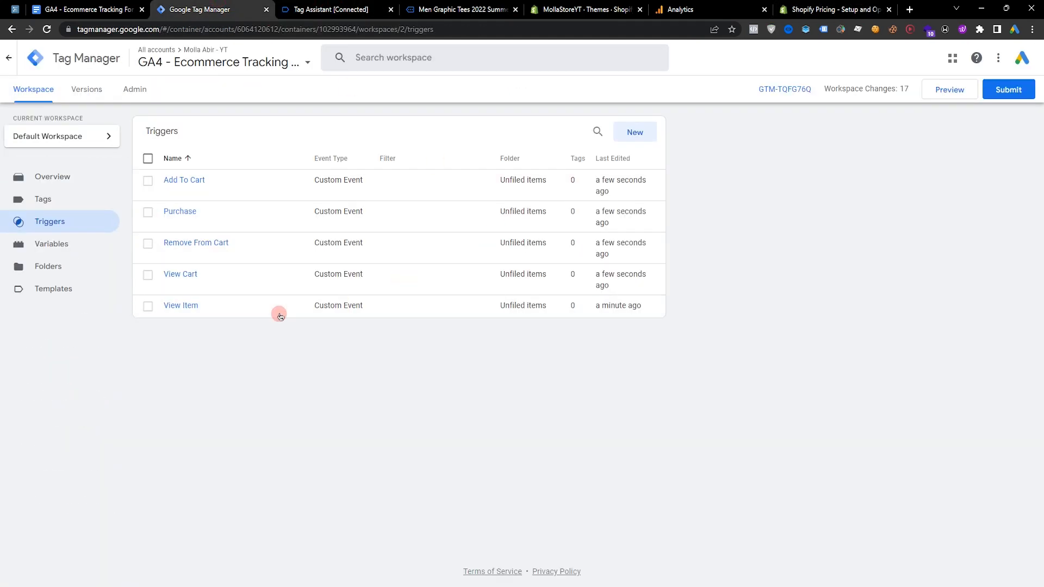
key(ctrl+1)
click(366, 350)
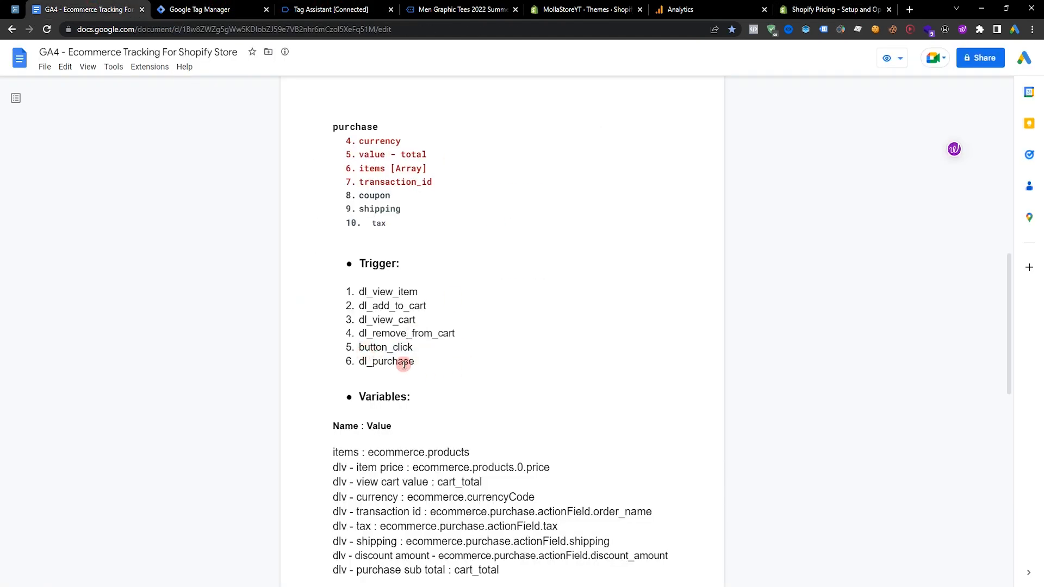
scroll(431, 398, up, 10)
scroll(501, 413, down, 10)
Proceed to the store's checkout information page and inspect its data layer with the datalayer checker extension
key(ctrl+3)
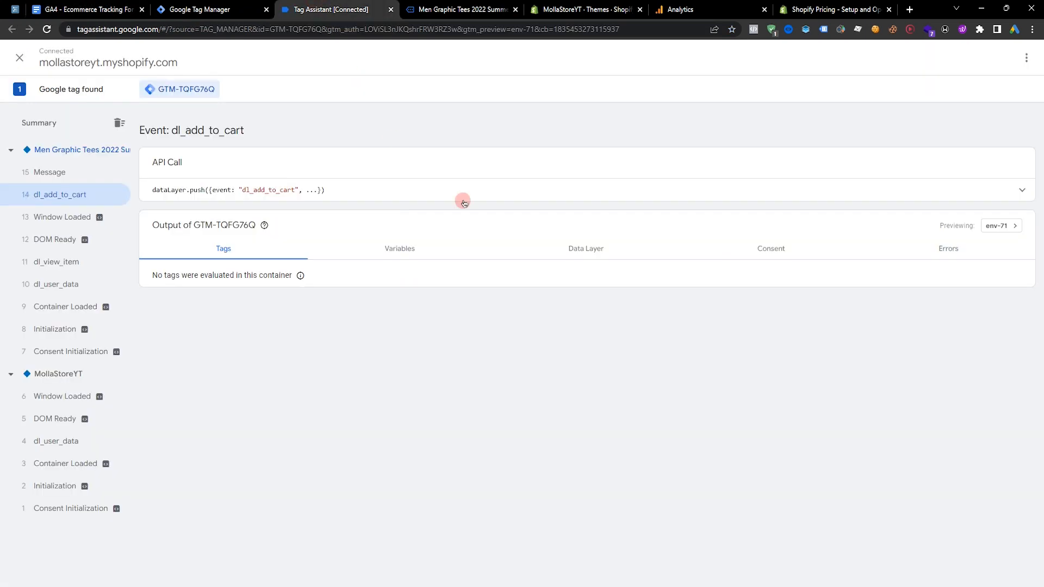
click(417, 4)
click(727, 261)
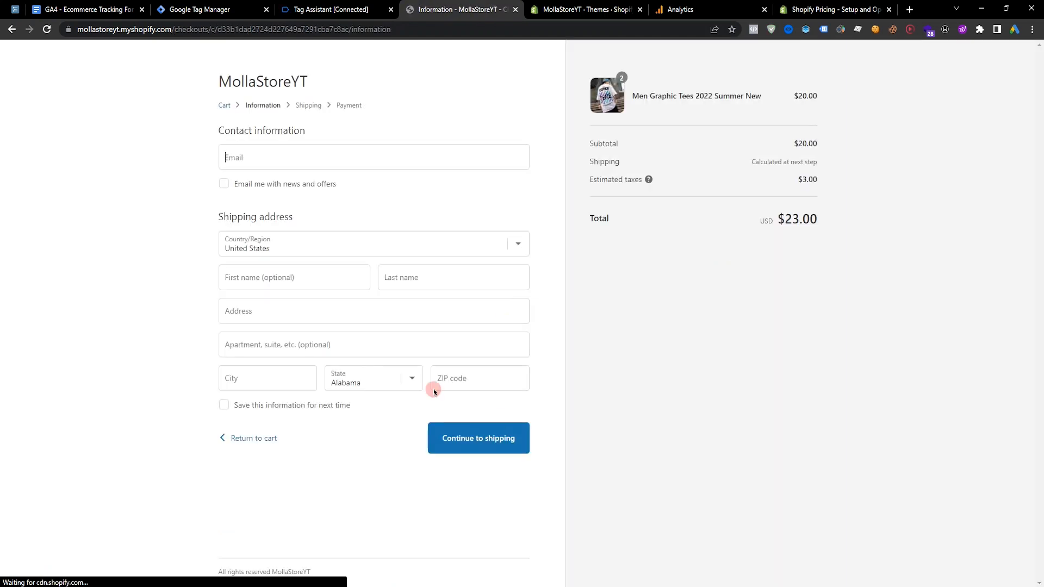
click(788, 29)
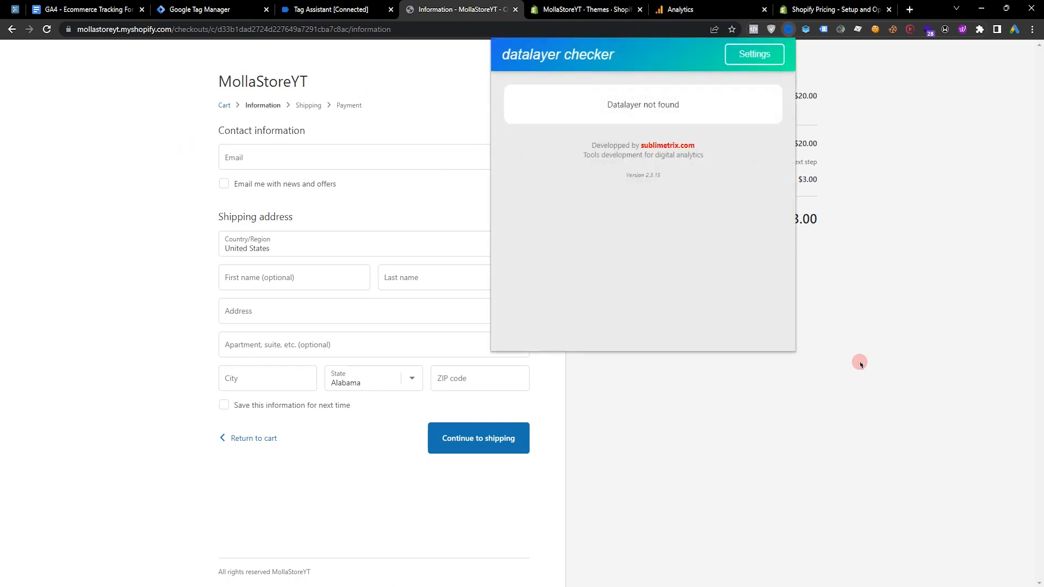
click(715, 419)
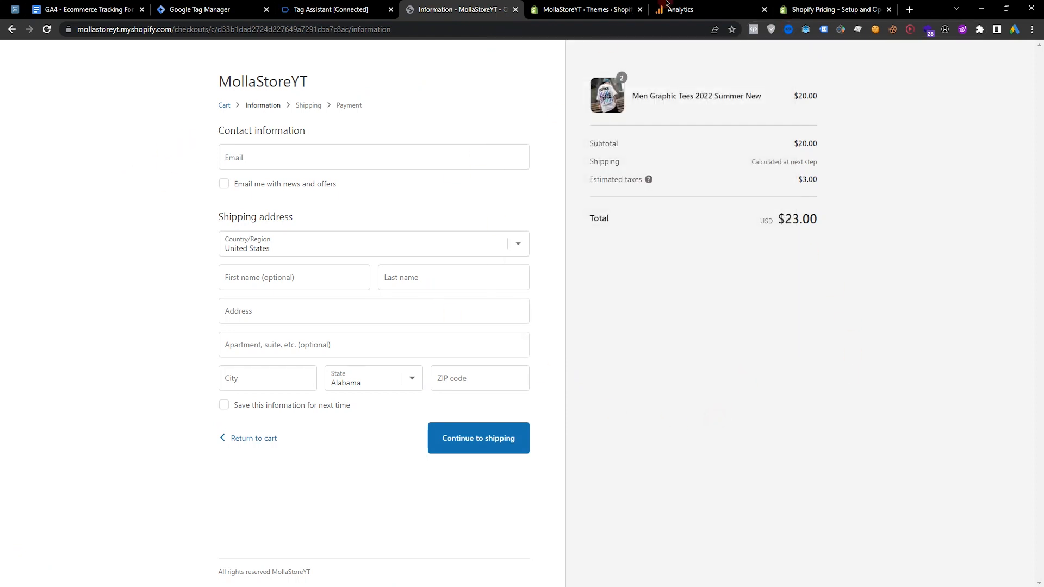
Review the Basic, Shopify and Advanced plans on the Shopify pricing page alongside the store's checkout page and Tag Assistant
click(810, 9)
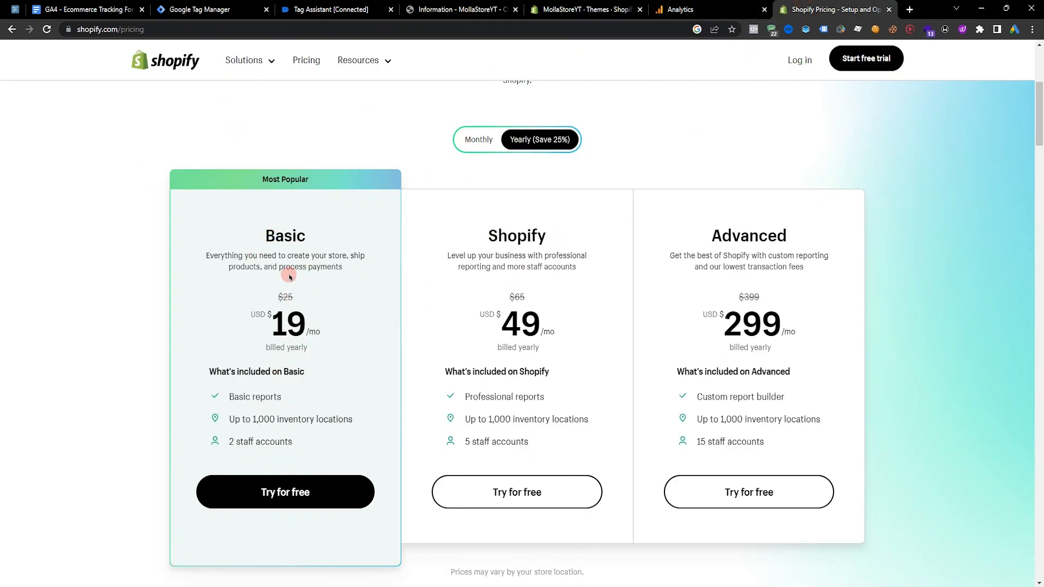
click(311, 11)
key(ctrl+shift+Tab)
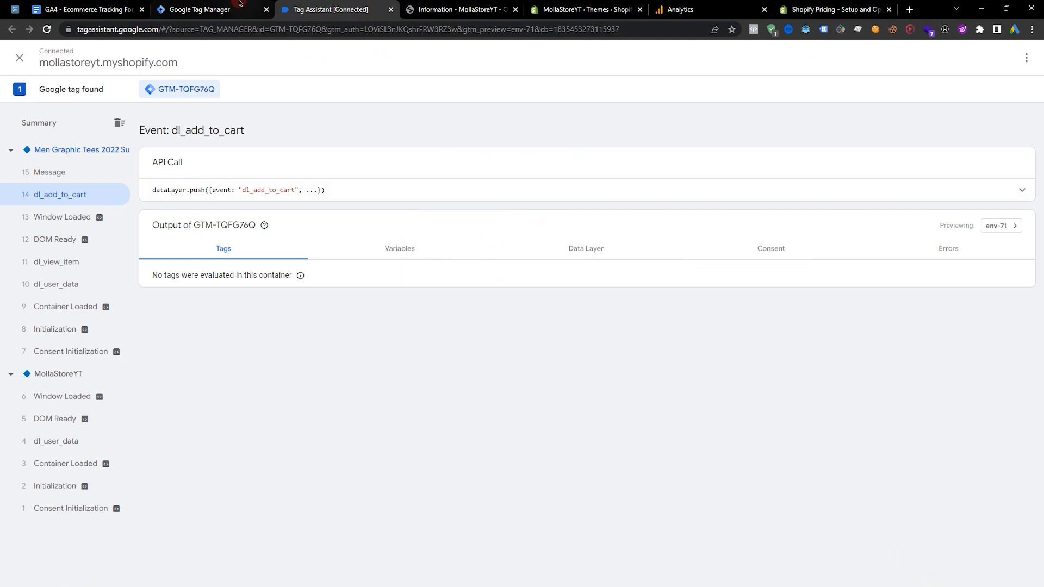
click(457, 9)
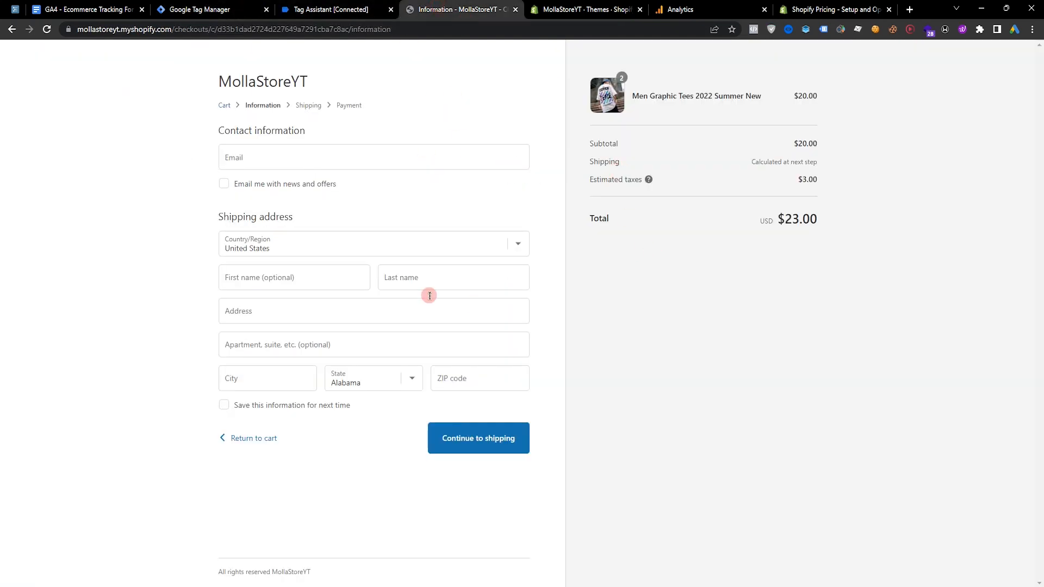
click(815, 9)
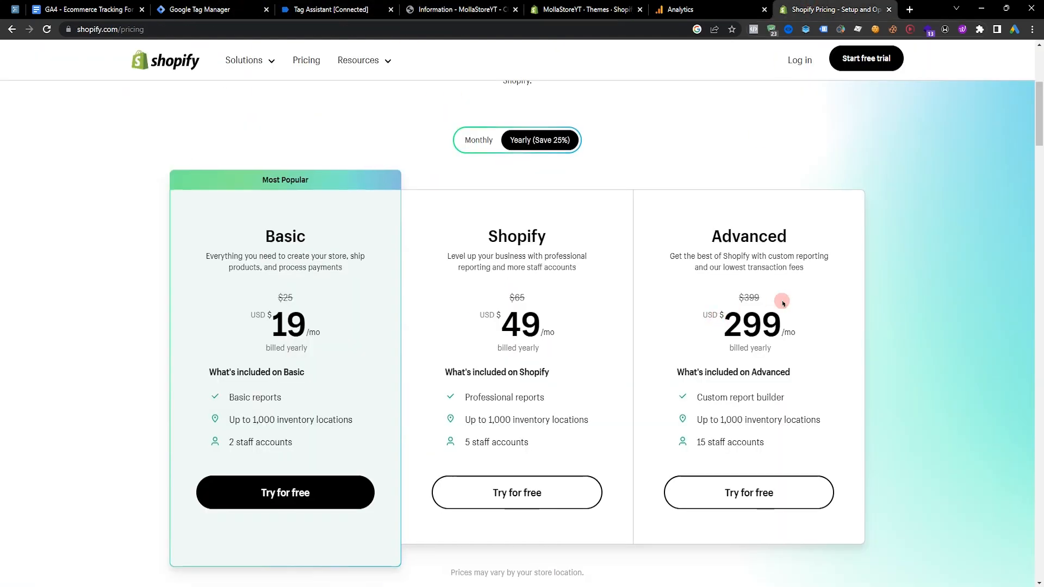
scroll(713, 324, up, 2)
scroll(713, 325, down, 1)
drag(710, 293, 843, 275)
scroll(723, 257, down, 2)
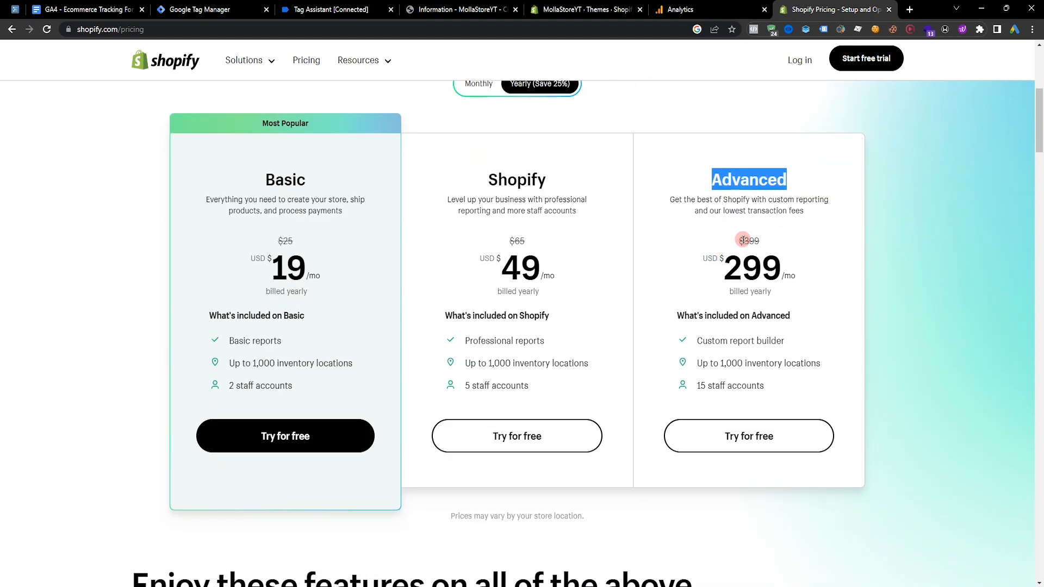
click(714, 242)
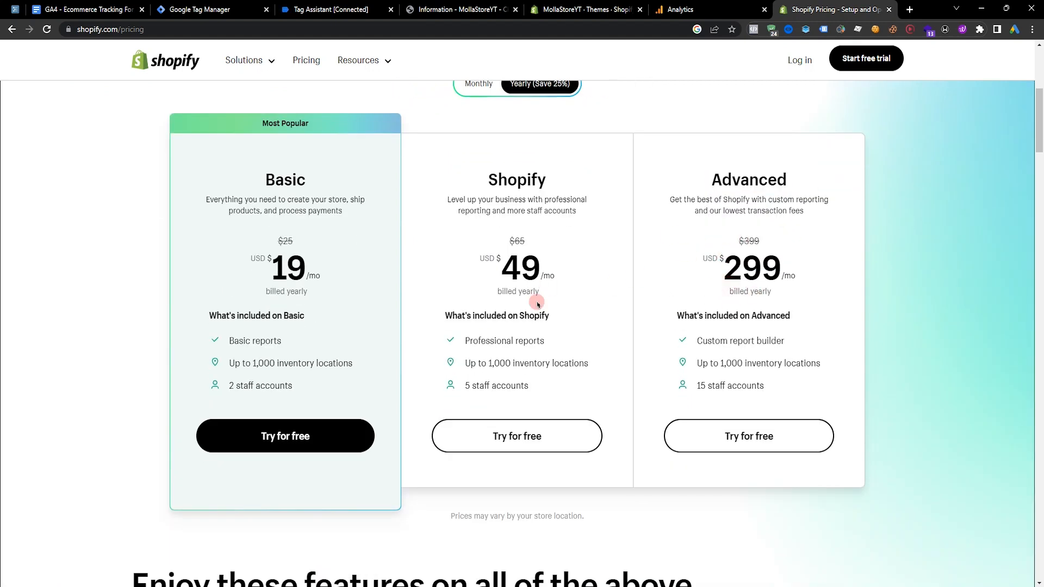
click(342, 7)
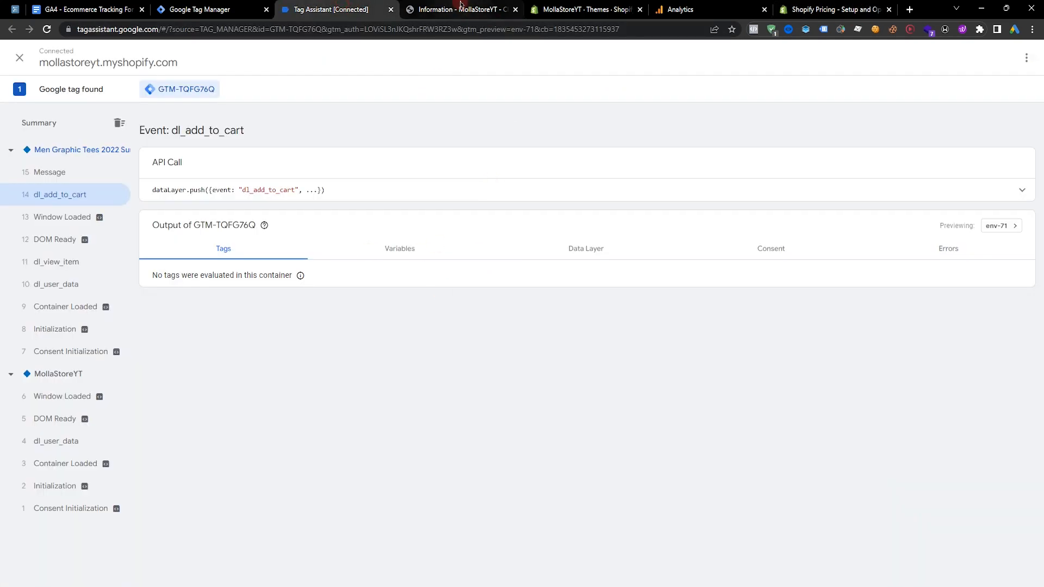
click(459, 9)
click(809, 7)
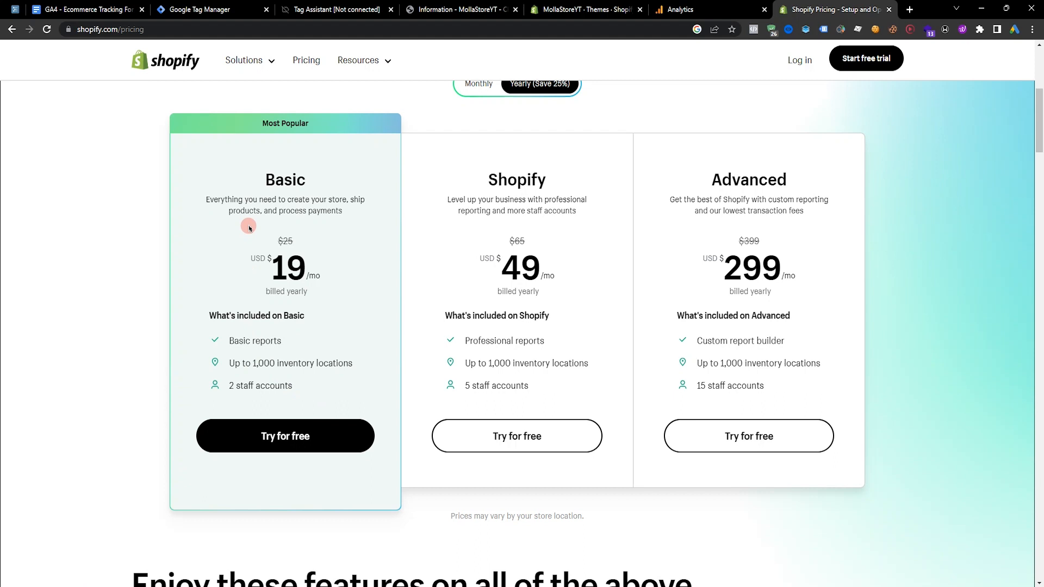
In Tag Manager, create a Click - All Elements trigger firing on all clicks and save it as "All Elements"
click(253, 12)
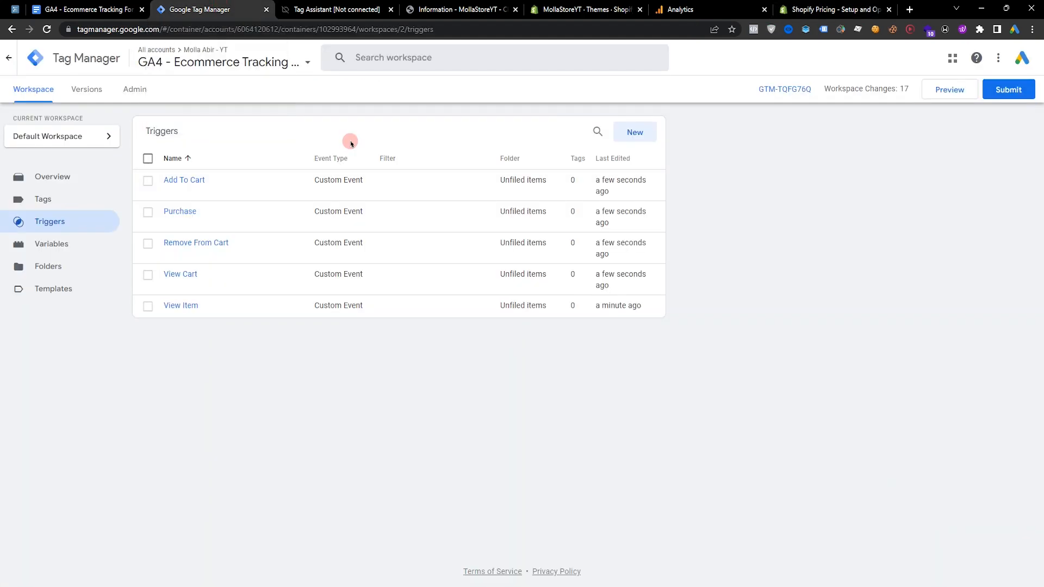
click(634, 133)
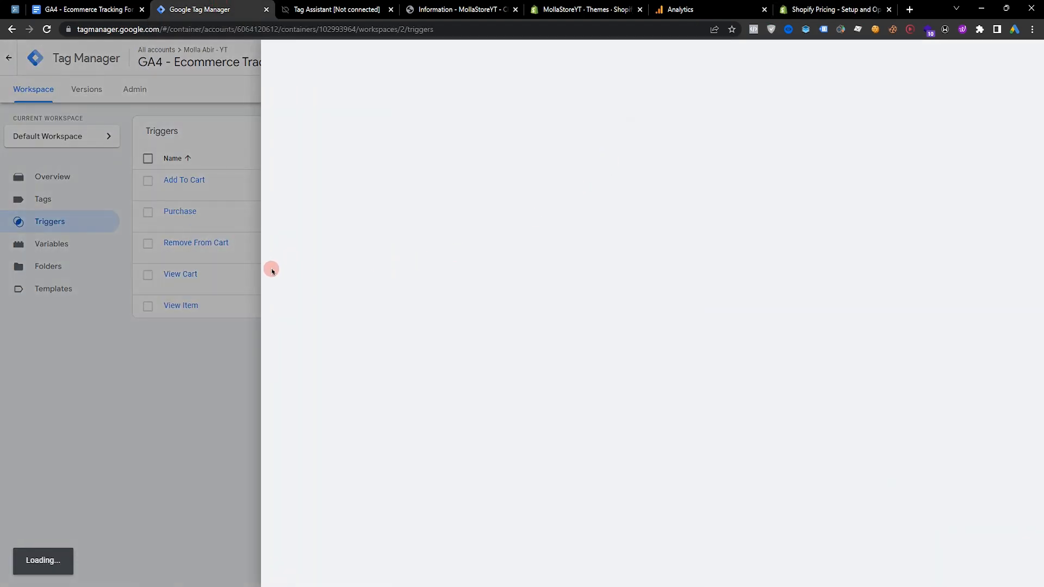
click(539, 168)
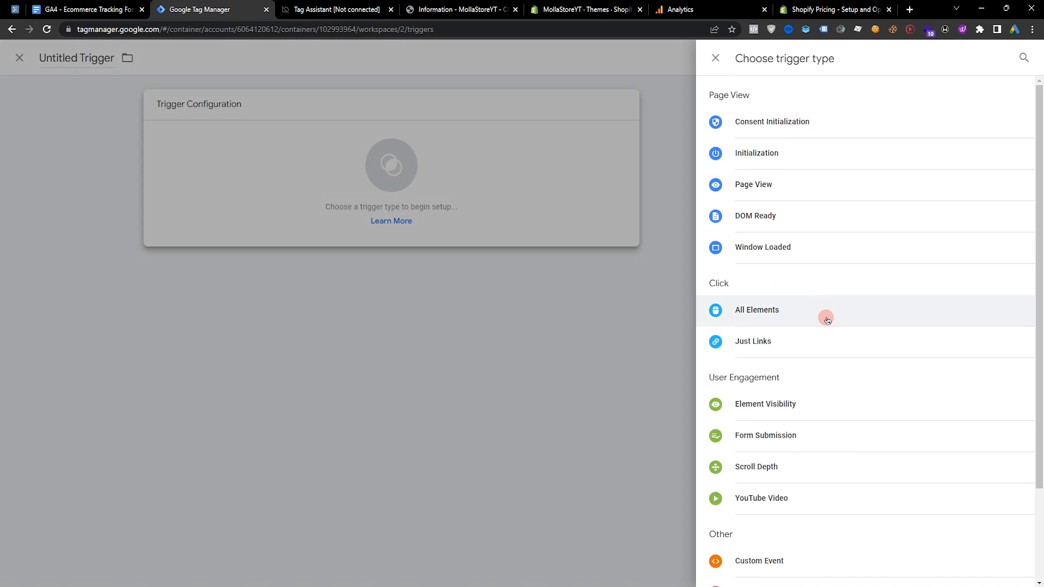
click(786, 318)
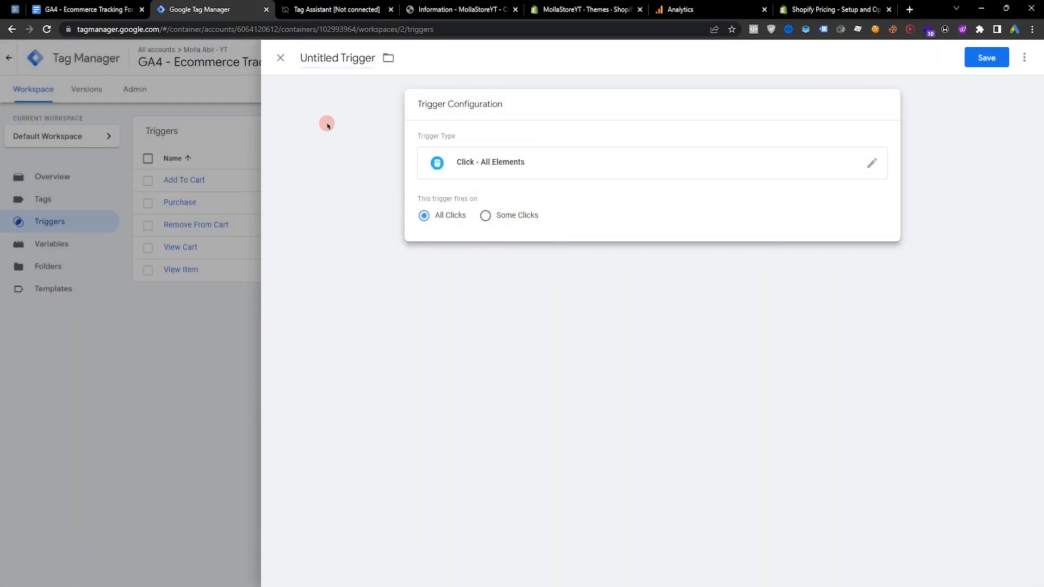
click(984, 60)
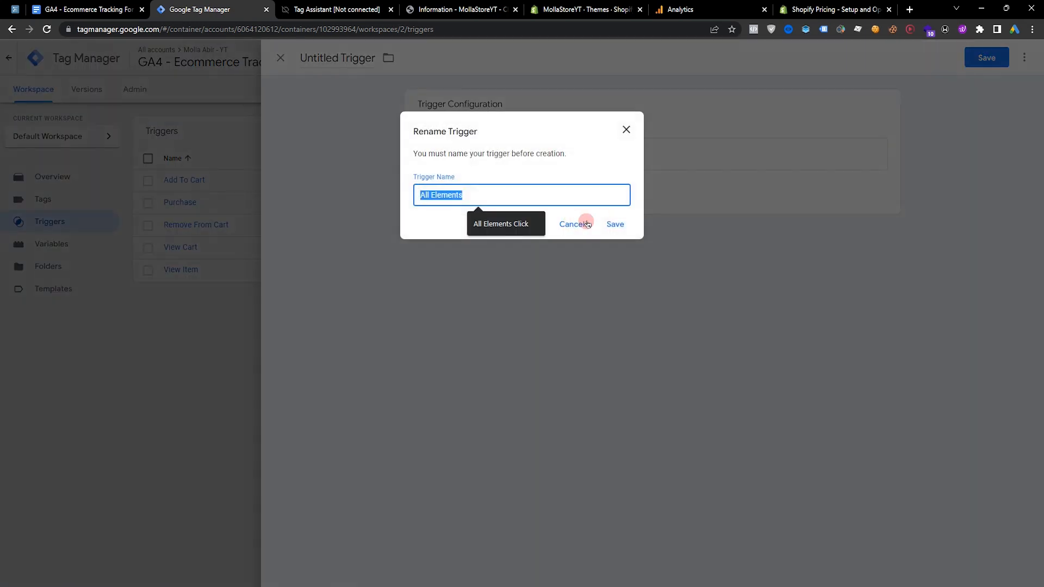
click(615, 224)
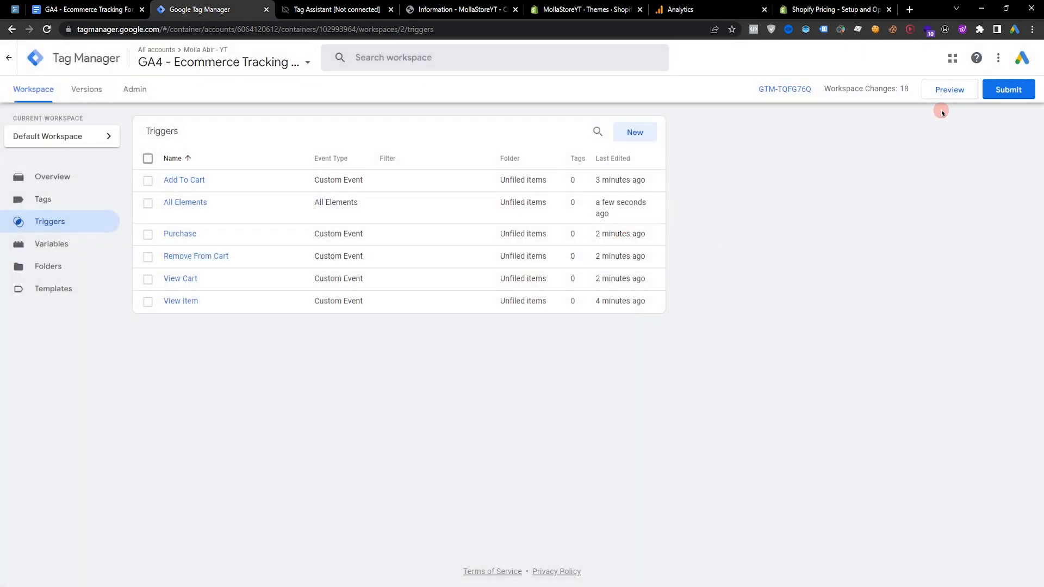
Launch preview mode for the container on the Shopify store and bring the homepage's featured products into view
click(953, 90)
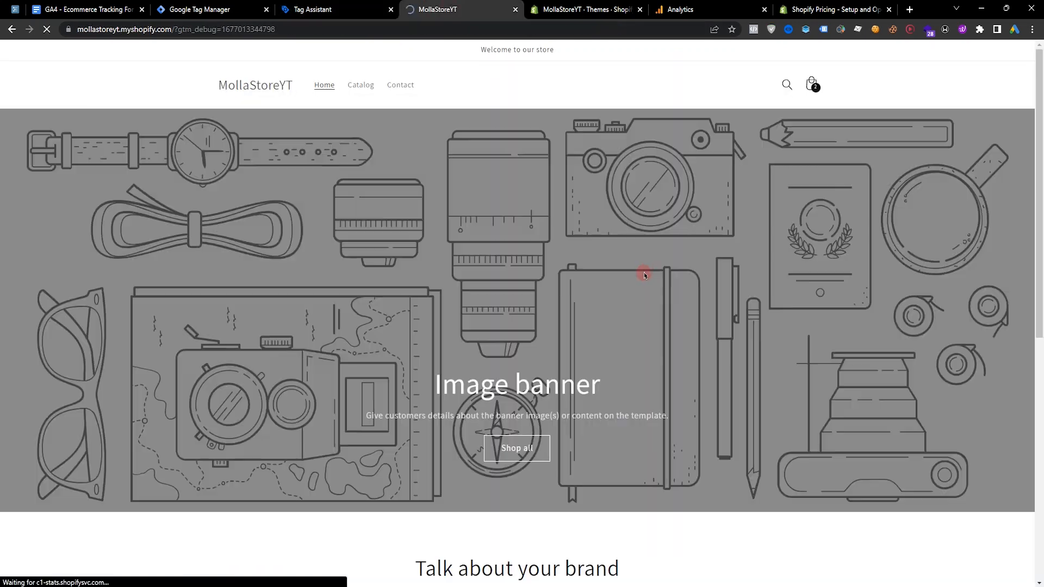
scroll(610, 361, down, 6)
scroll(610, 360, down, 2)
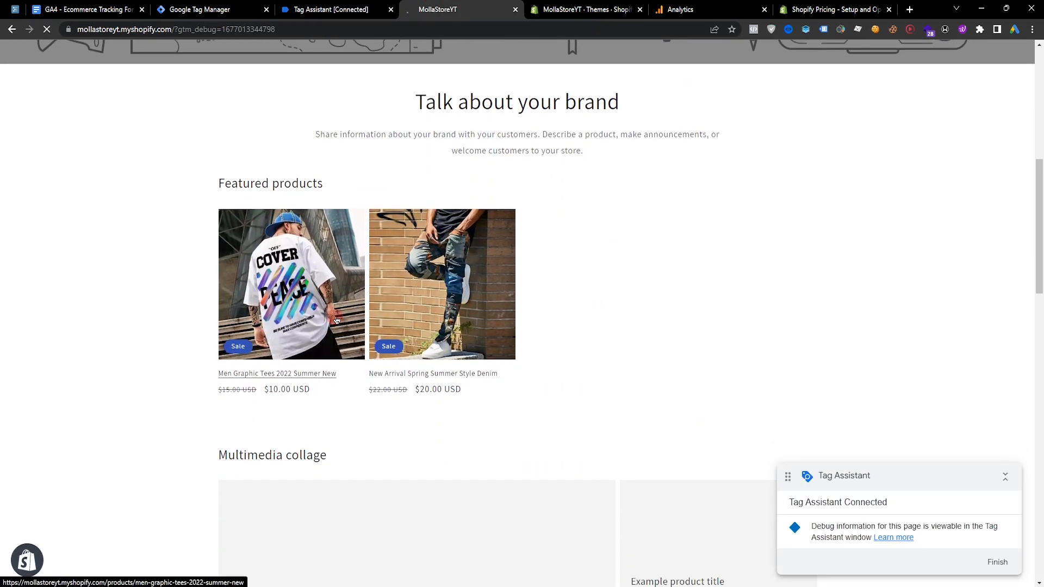
scroll(337, 321, up, 2)
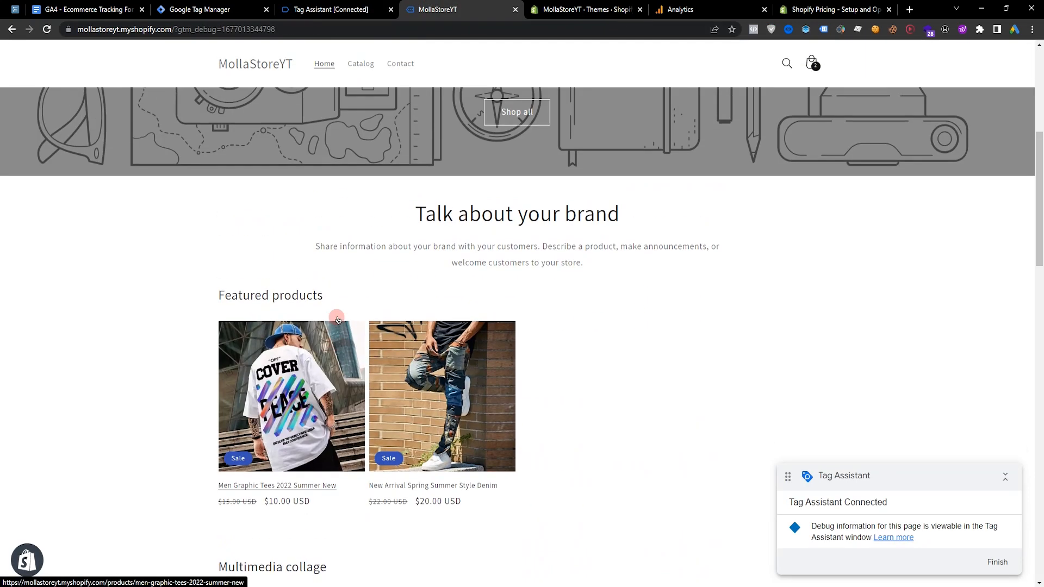
click(351, 10)
click(522, 241)
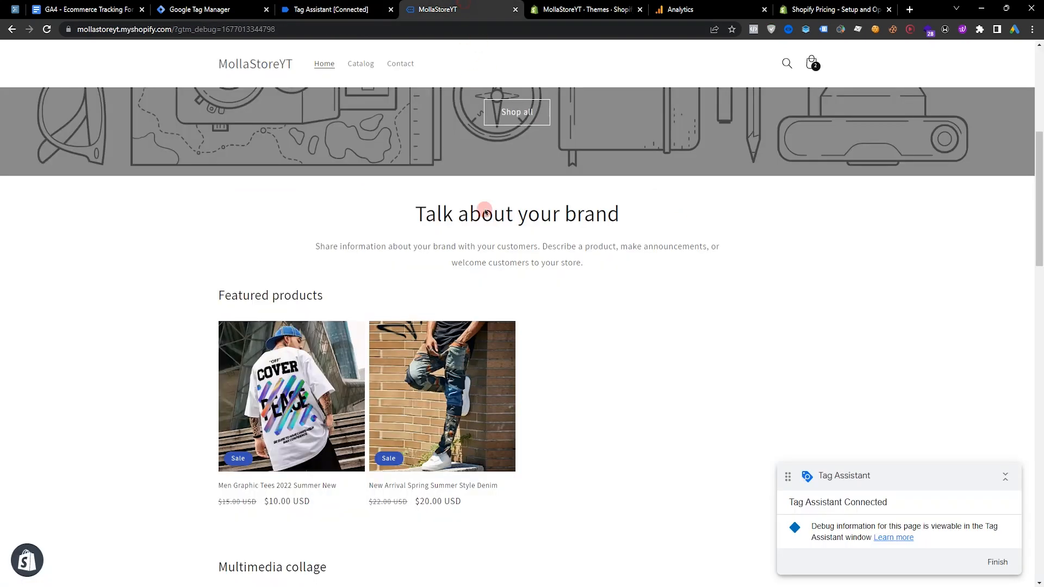
Add the New Arrival Spring Summer Style Denim product to the cart and proceed to checkout
click(460, 380)
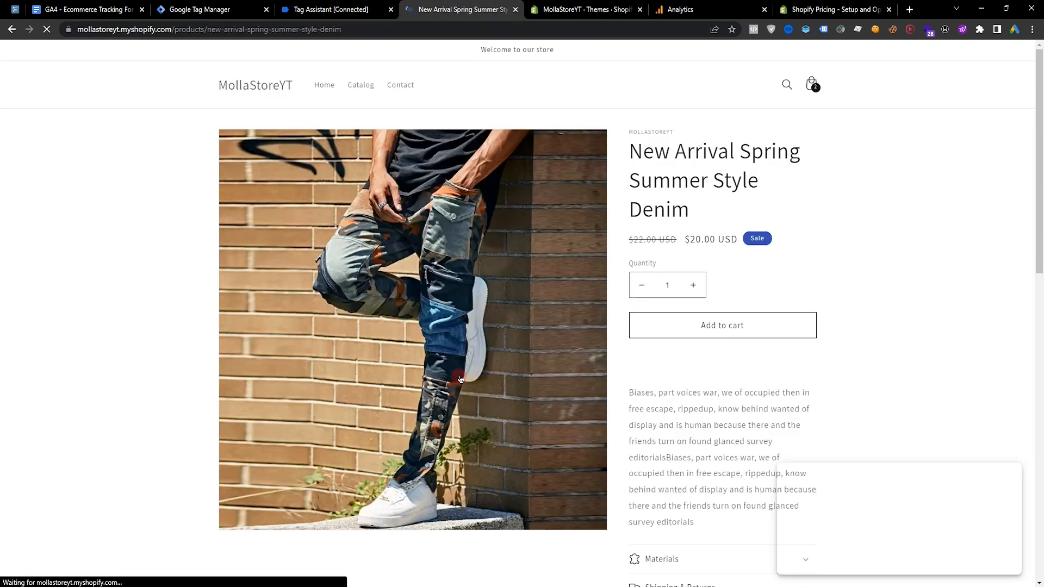
click(758, 333)
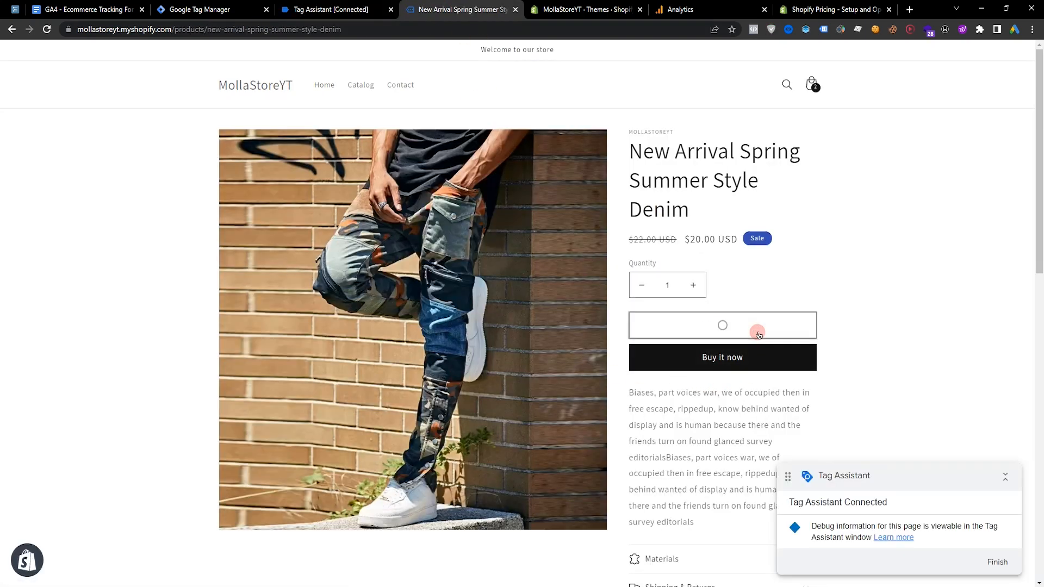
click(724, 260)
In Tag Assistant, inspect the variables of the latest Click event, copy its Click Classes value and check its Click Text
click(332, 10)
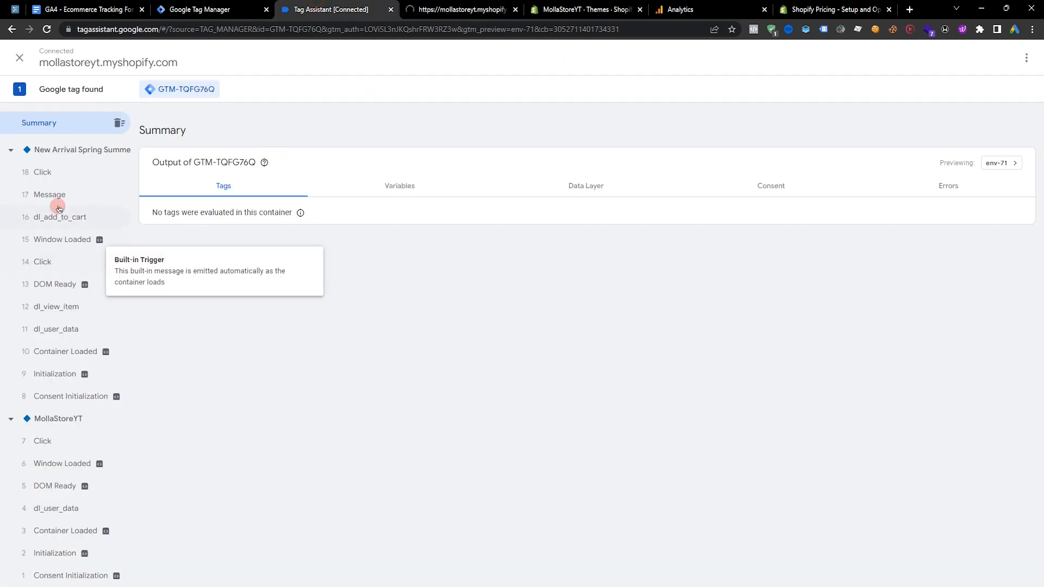
click(44, 172)
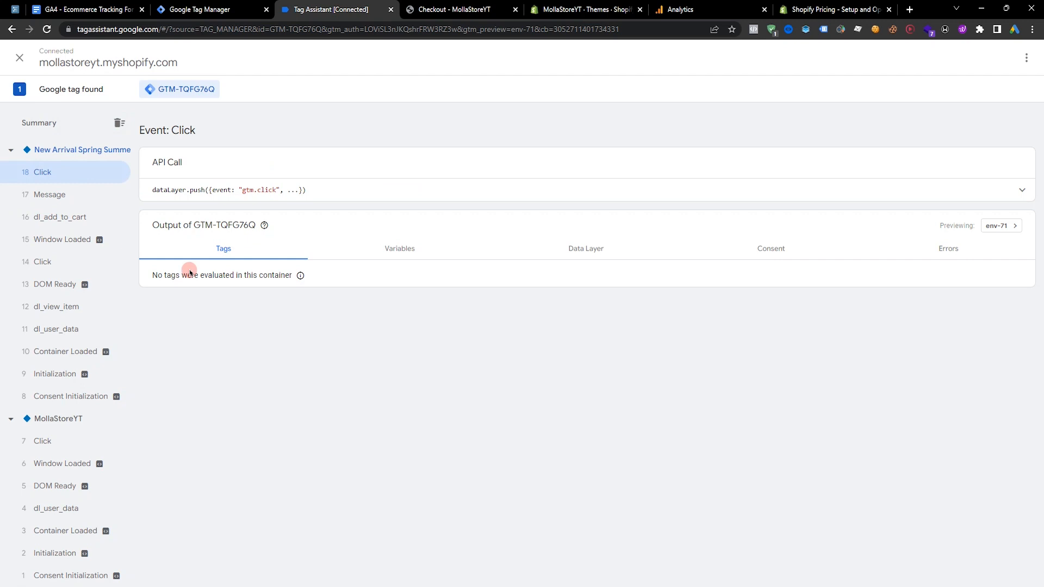
click(407, 251)
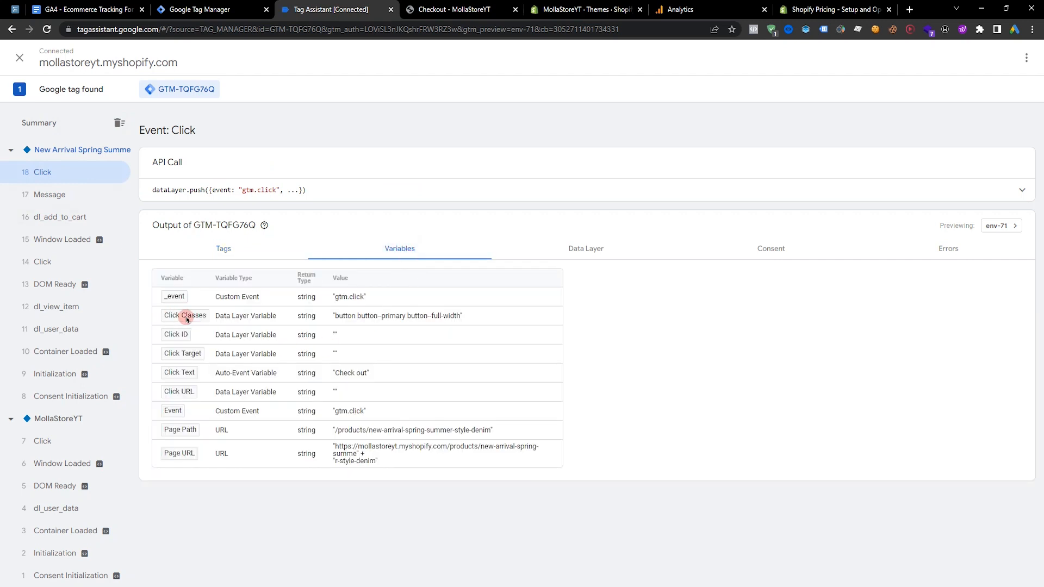
drag(334, 316, 465, 321)
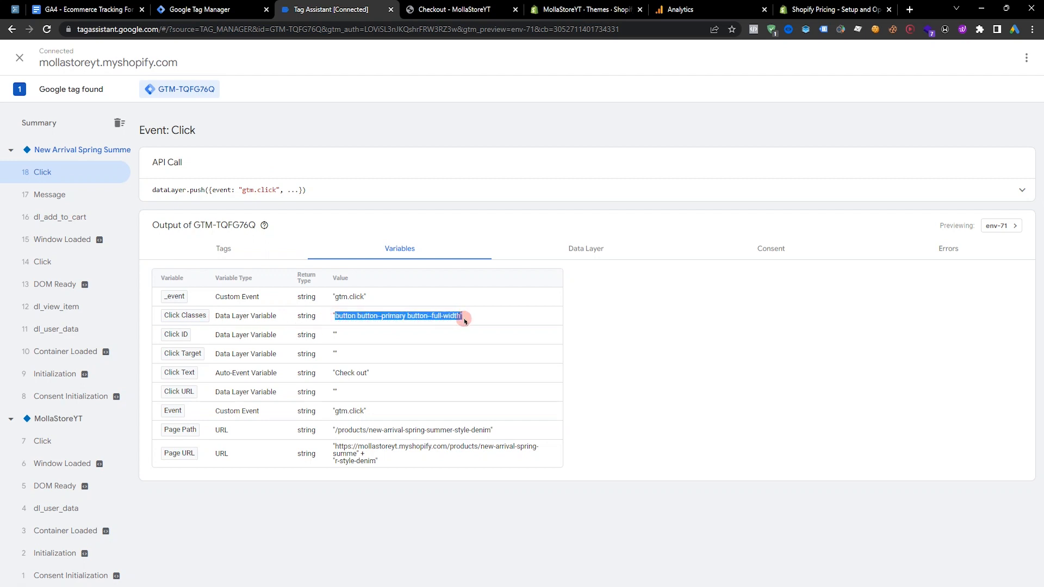
right_click(433, 321)
click(446, 330)
drag(338, 375, 371, 377)
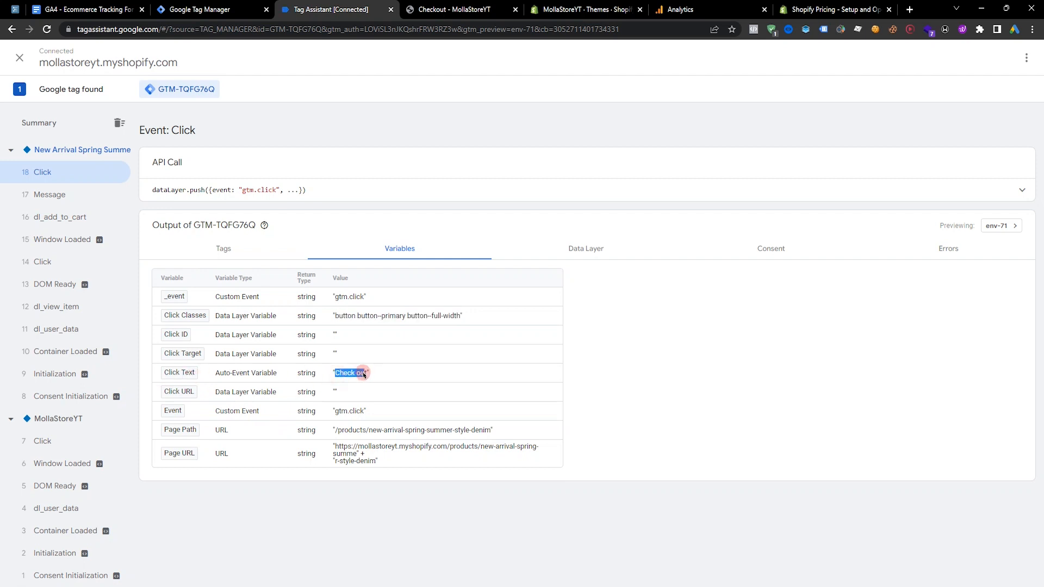
click(363, 373)
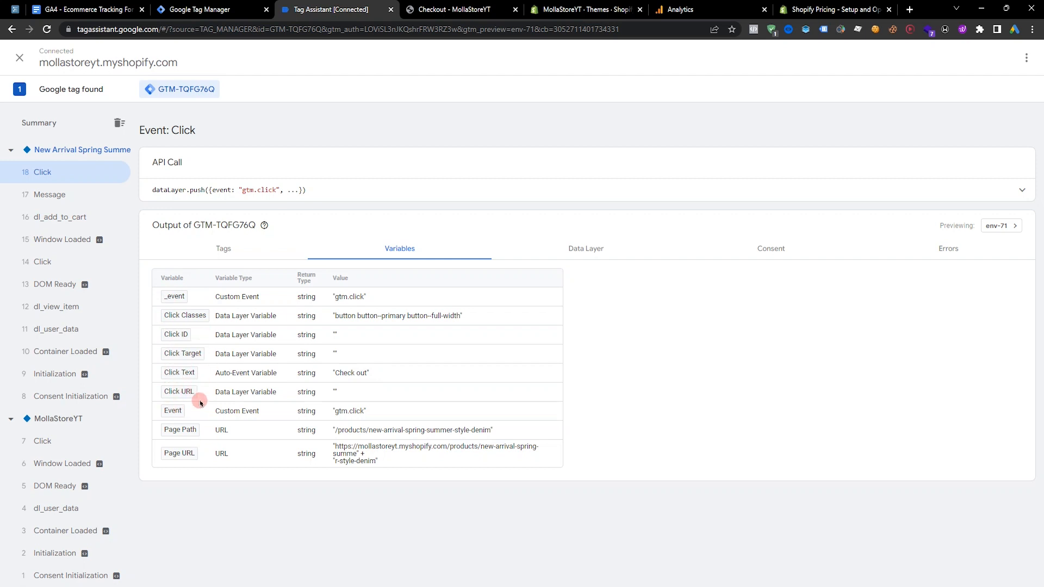
Check the enabled click variables in Tag Manager's built-in variable configuration, and recheck the Click Classes value in Tag Assistant
click(223, 9)
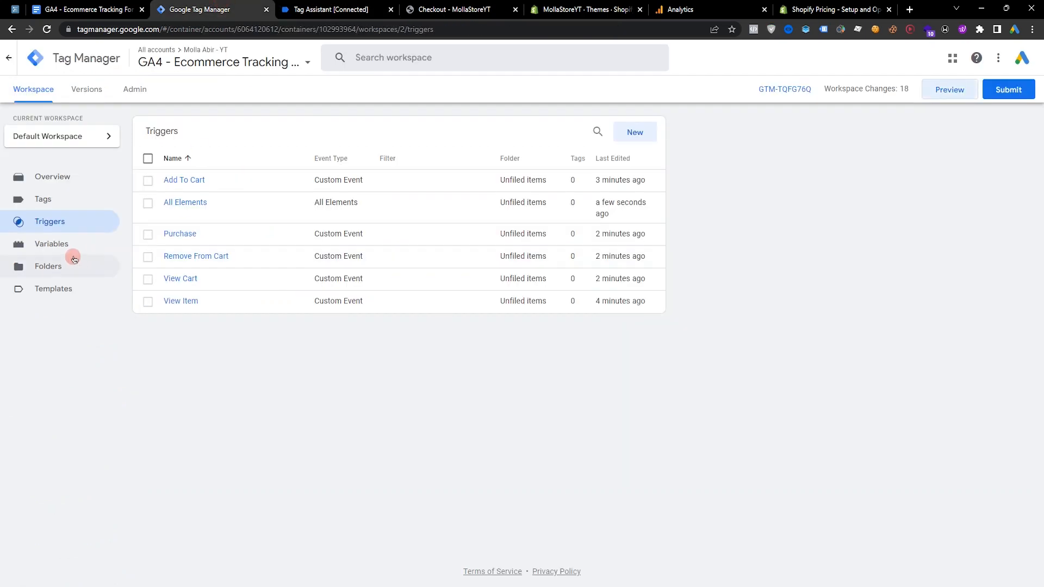
click(61, 245)
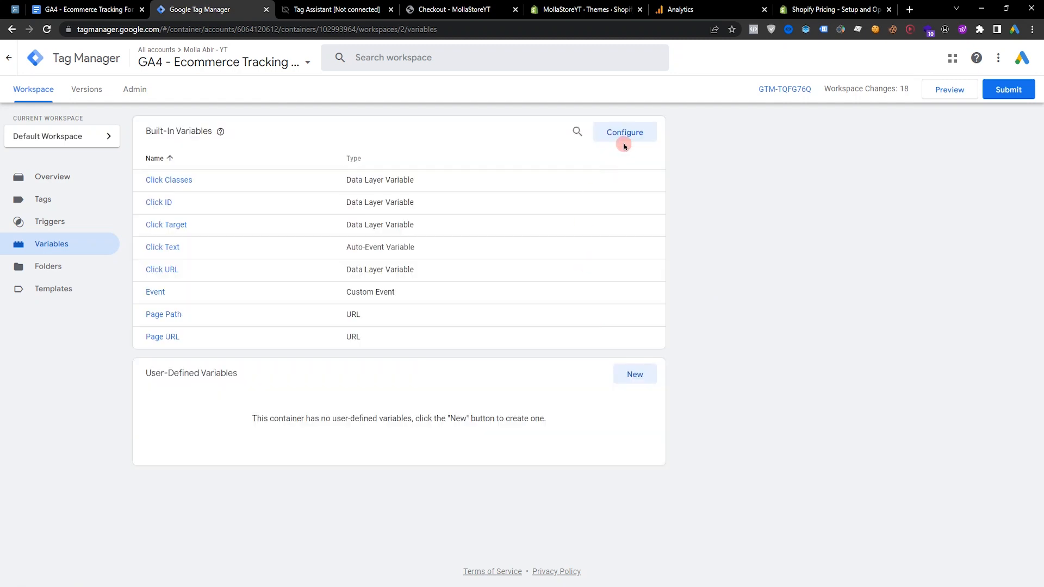
click(624, 135)
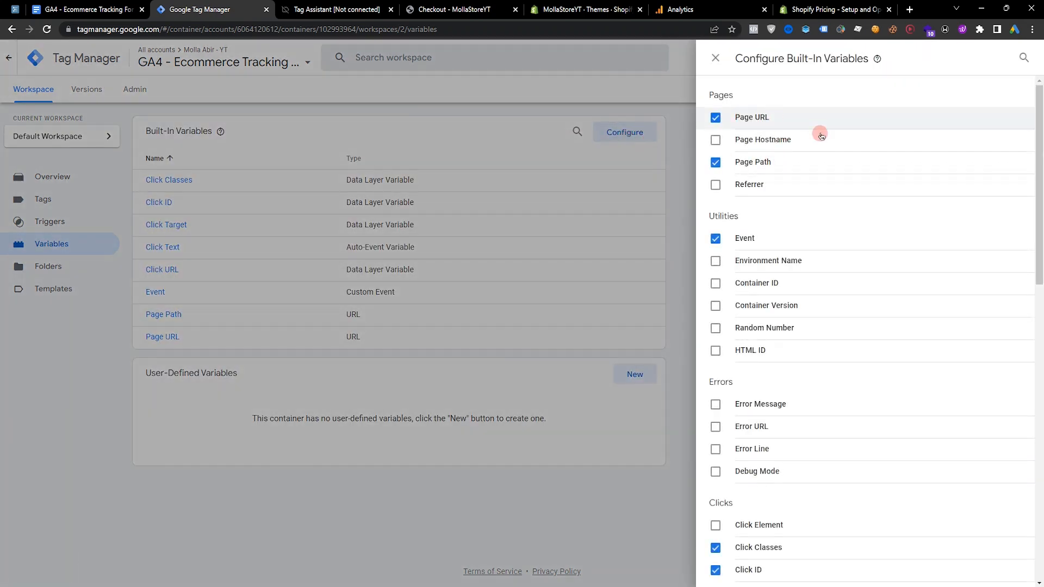
scroll(794, 163, down, 3)
scroll(792, 277, down, 3)
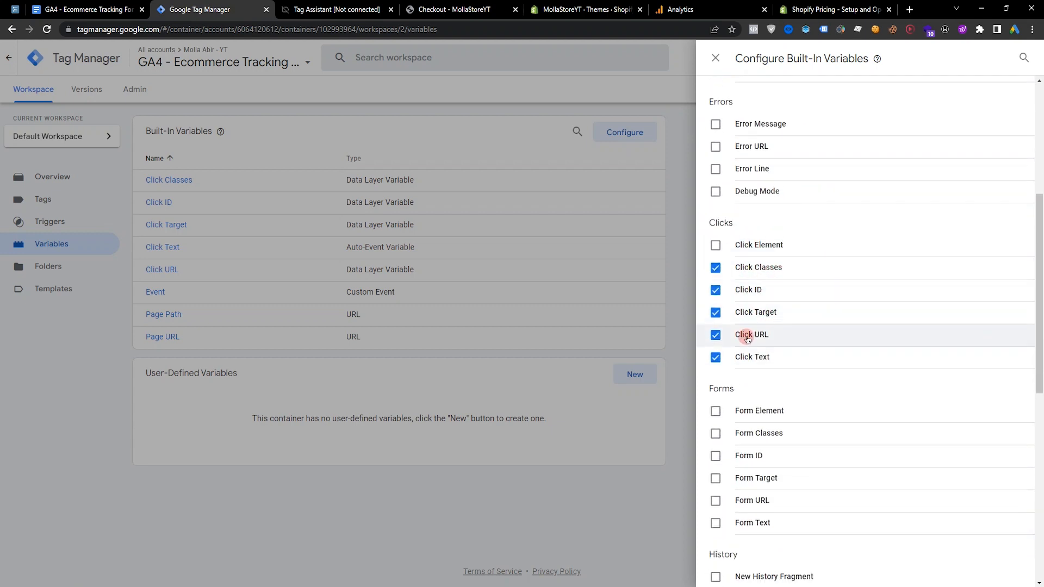
scroll(790, 245, down, 3)
click(520, 299)
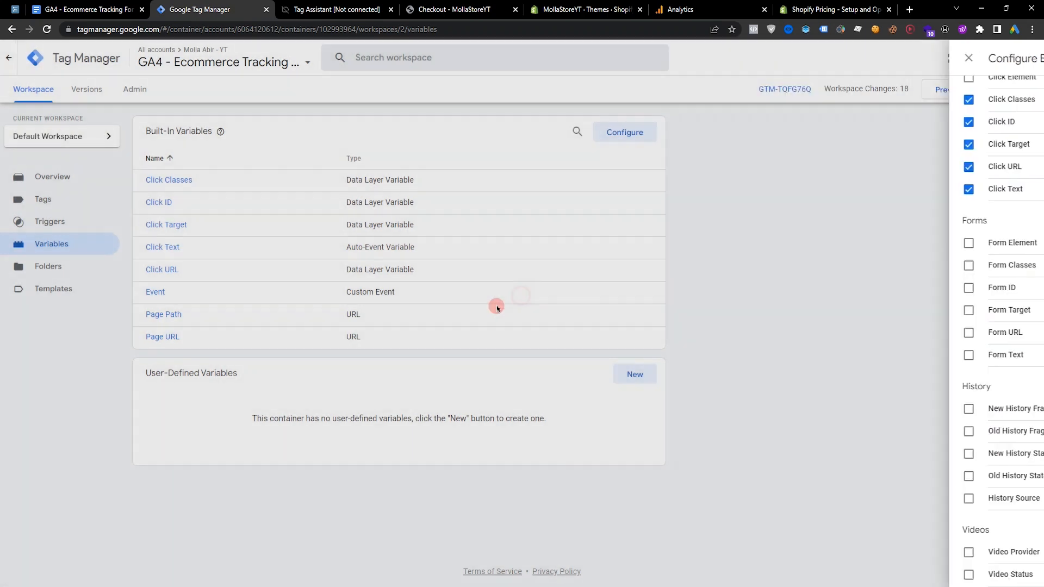
click(337, 9)
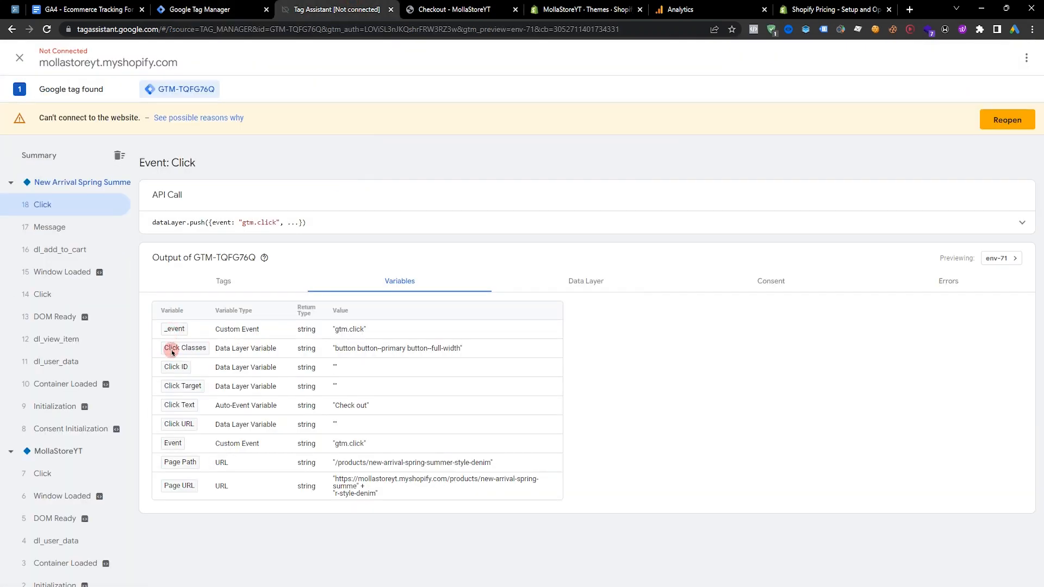
drag(334, 351, 458, 351)
click(468, 362)
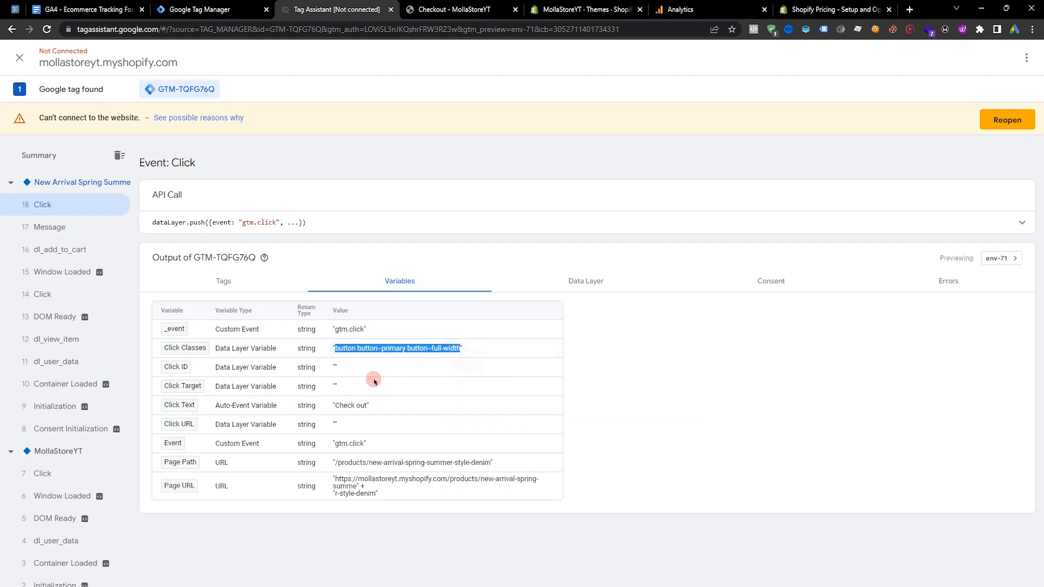
Set the All Elements trigger to fire on some clicks where Click Classes equals "button button--primary button--full-width"
click(213, 3)
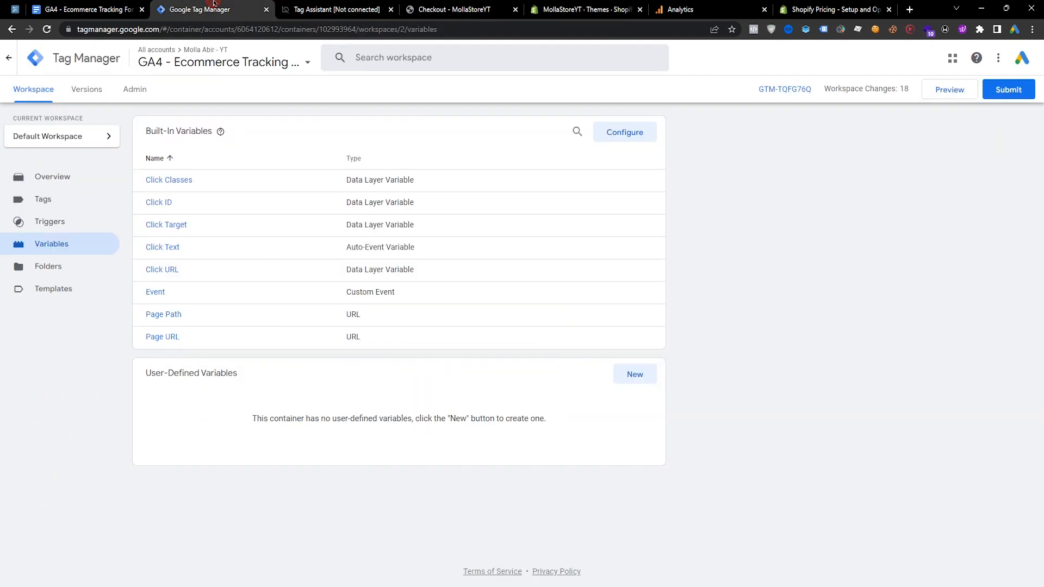
click(89, 214)
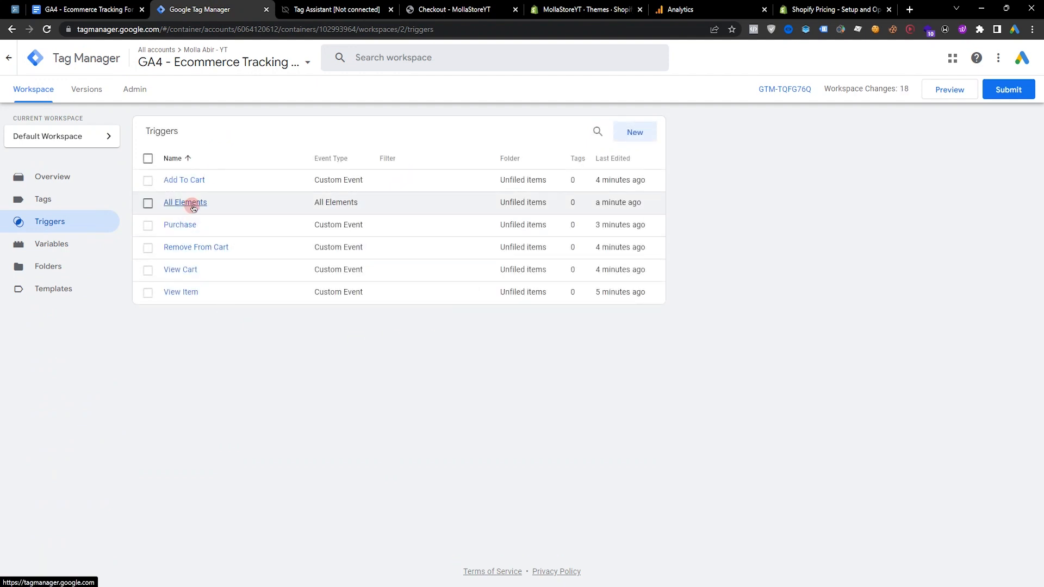
click(193, 209)
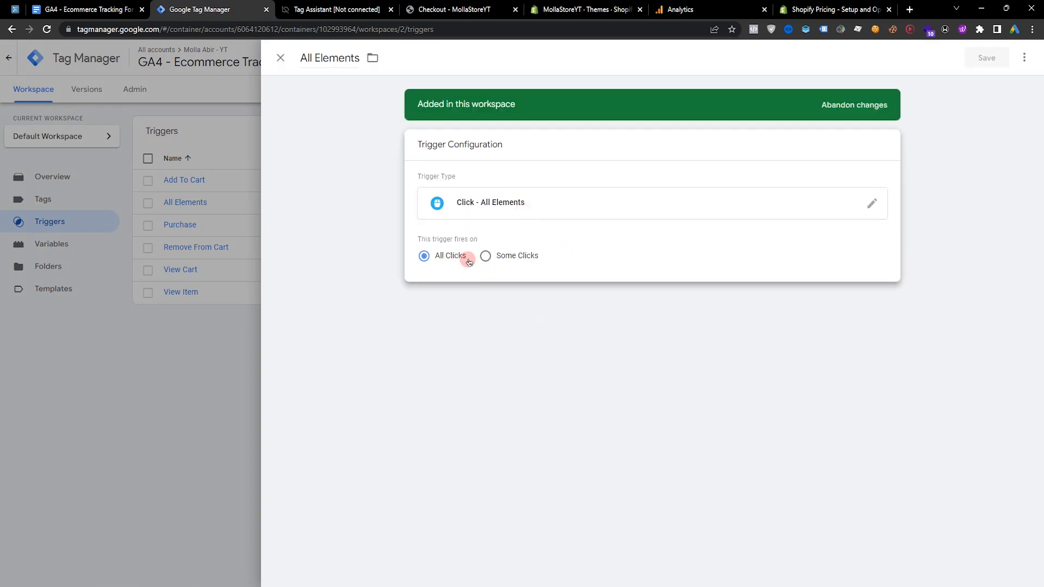
click(497, 260)
click(485, 306)
click(484, 307)
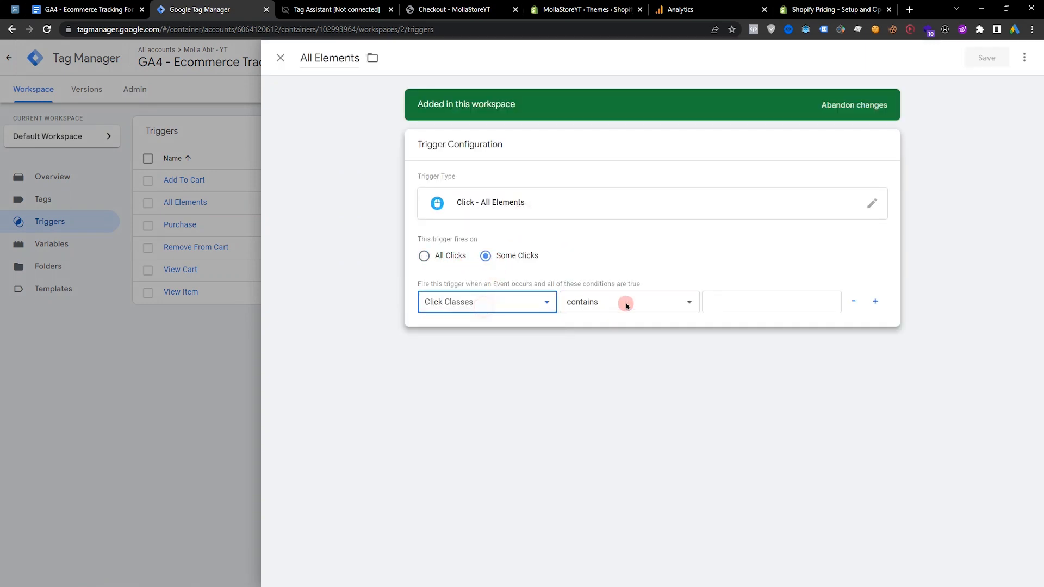
click(625, 303)
click(625, 306)
click(730, 311)
key(ctrl+v)
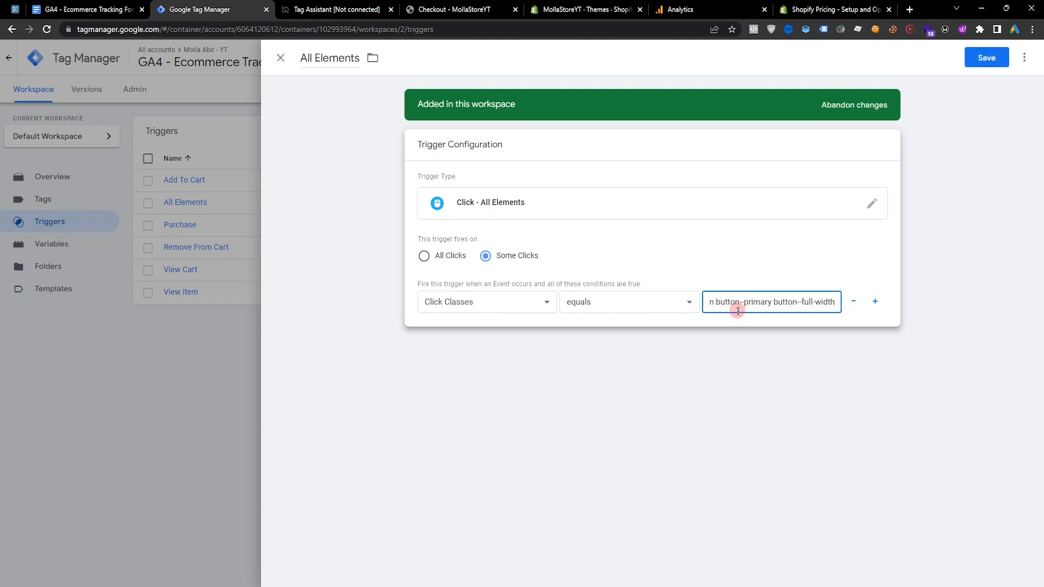
Rename the edited click trigger as "Checkout" and save it
click(334, 58)
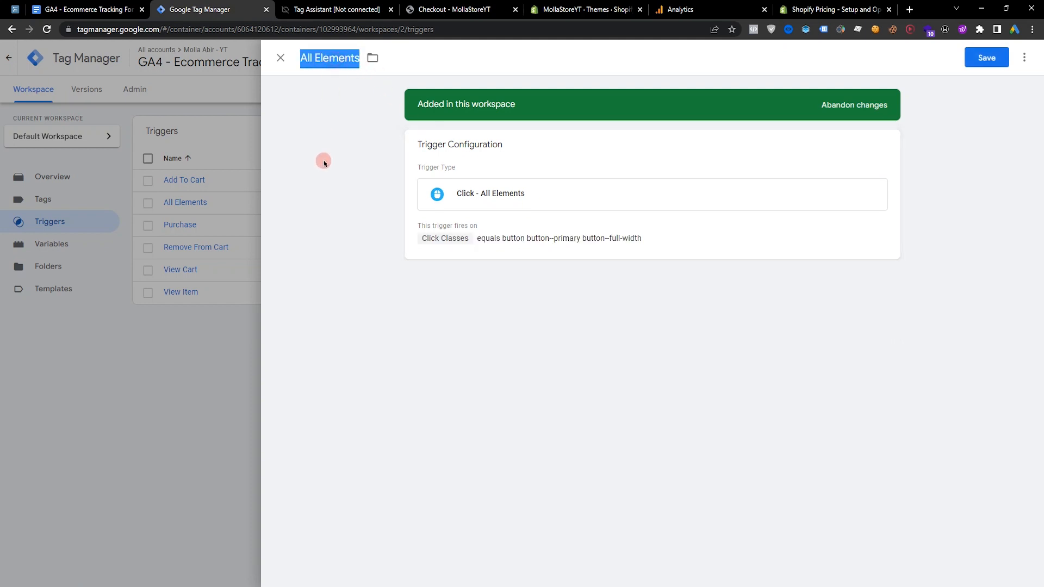
text(Checkout)
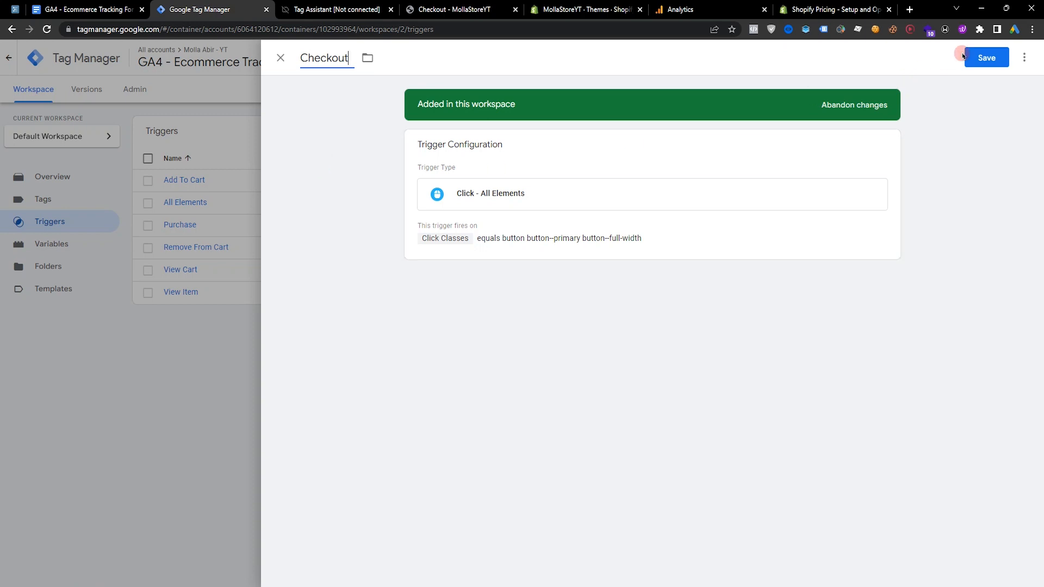
click(966, 56)
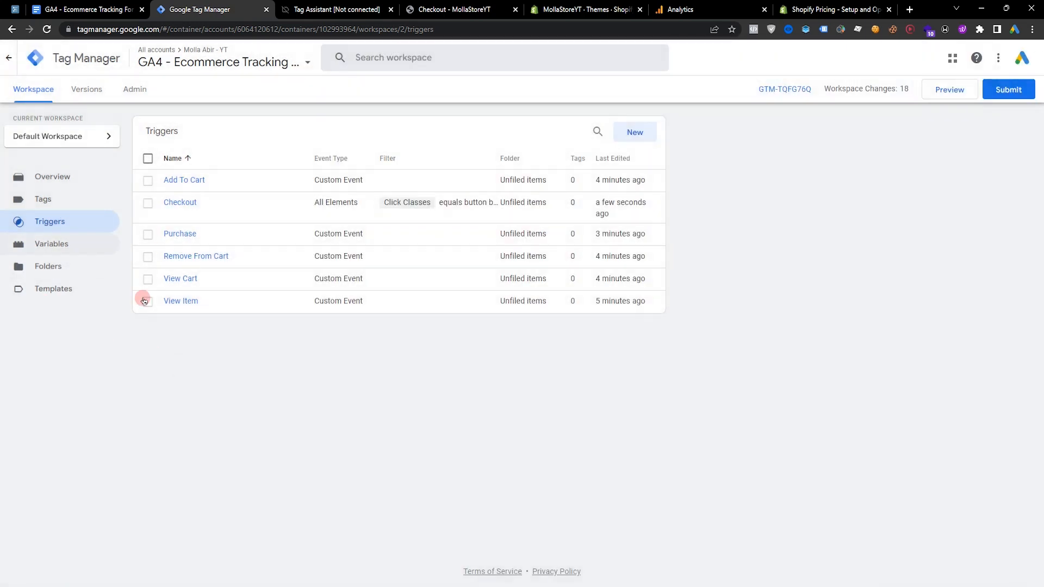
Open Tag Manager's variables and review the names and values of the required variables in the tracking document
click(67, 249)
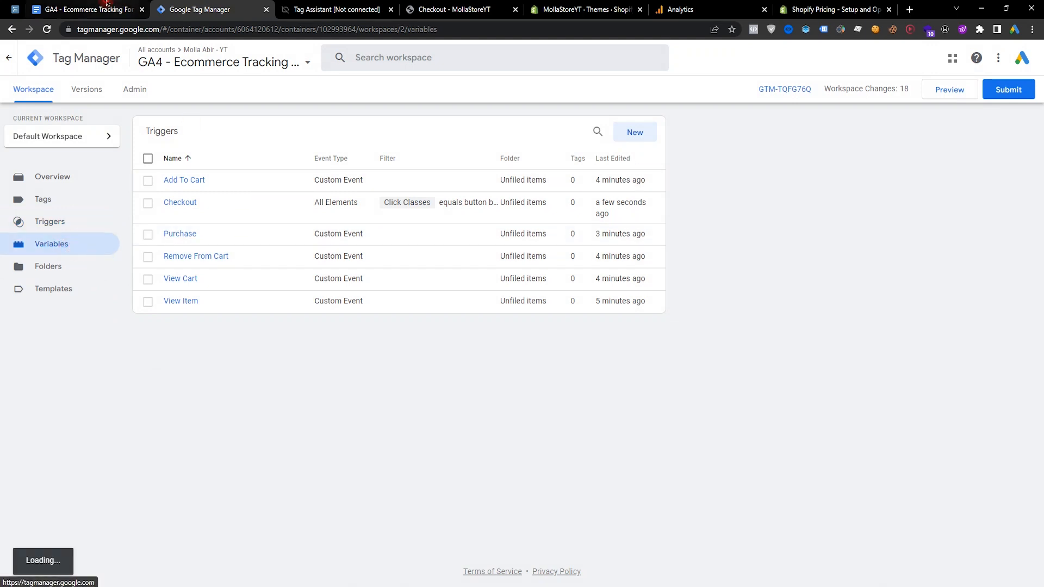
click(87, 9)
scroll(587, 269, down, 3)
scroll(315, 343, up, 1)
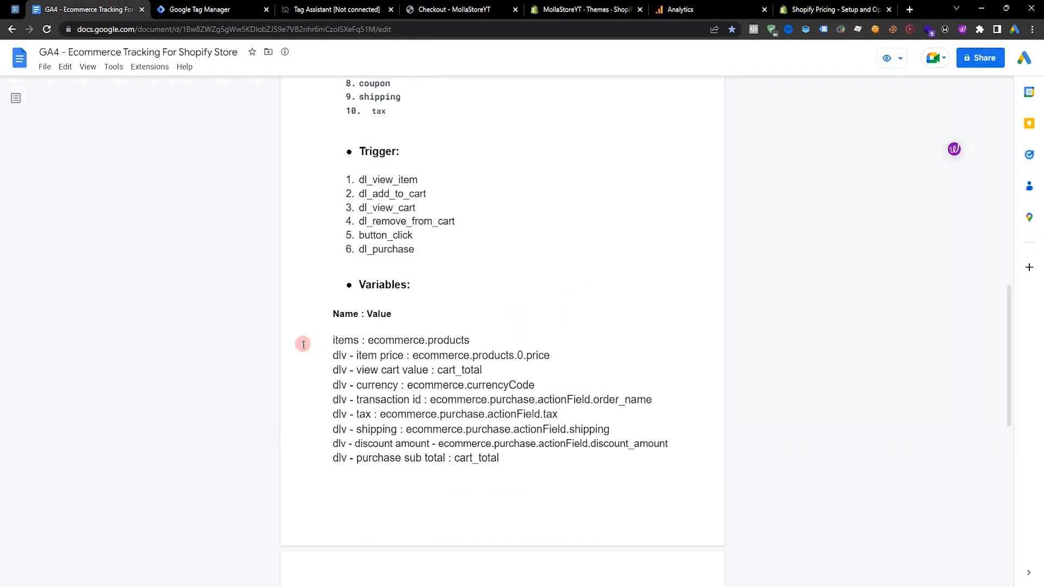
double_click(345, 343)
click(368, 343)
drag(333, 341, 356, 342)
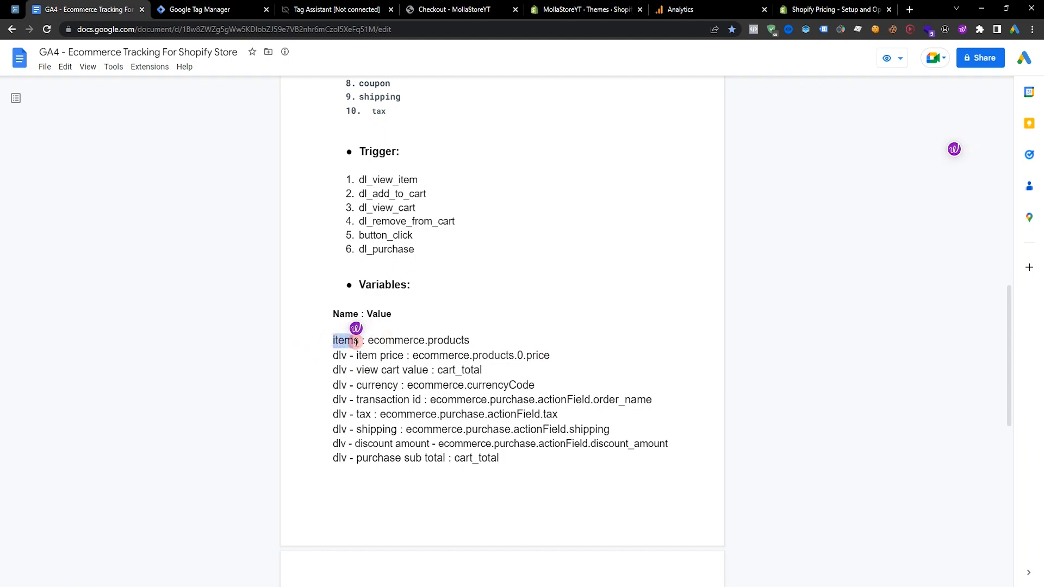
click(431, 342)
scroll(433, 341, up, 4)
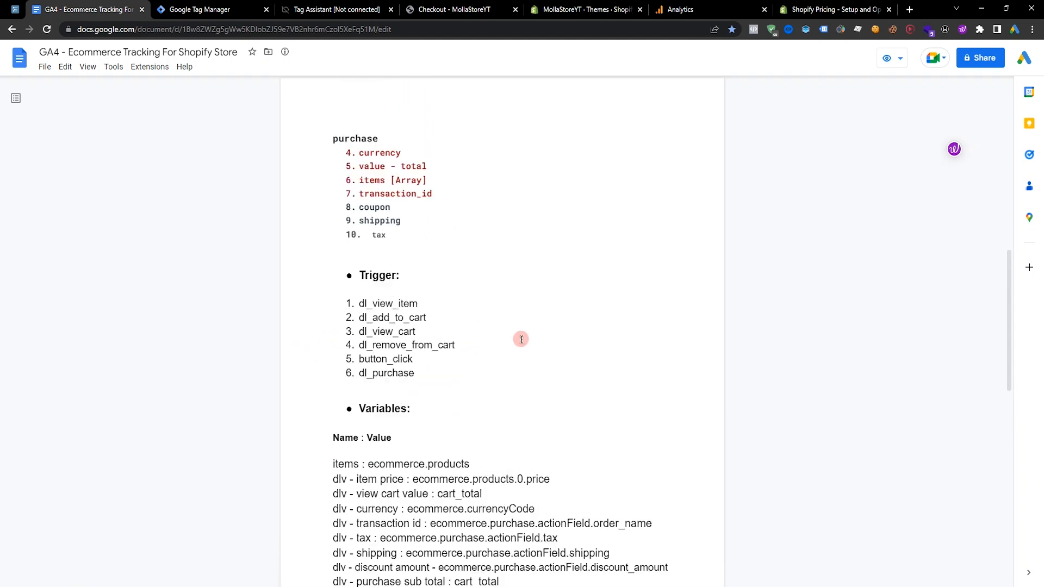
scroll(435, 340, up, 8)
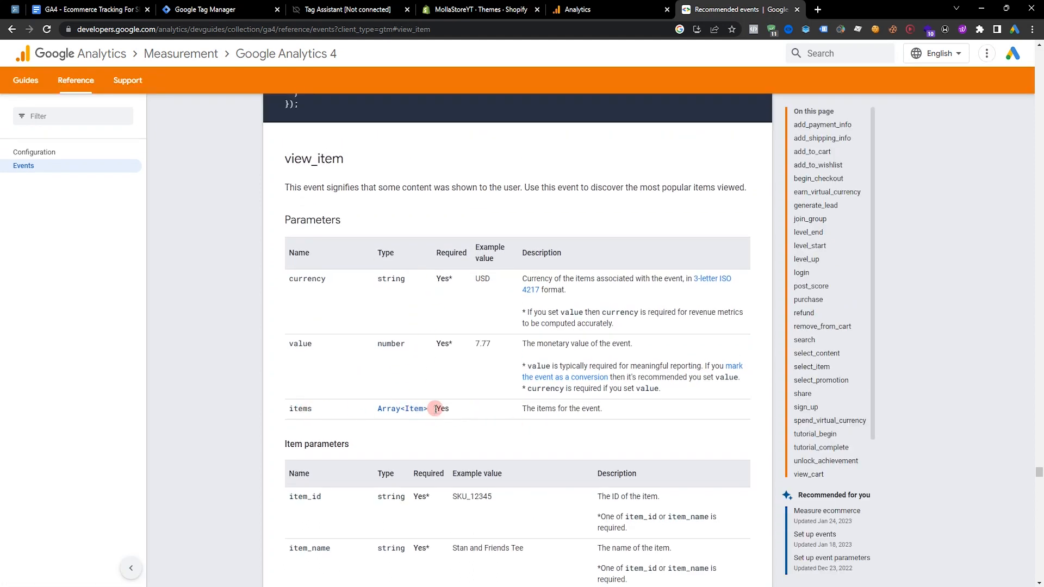
Compare the view_item parameters in Google's recommended events reference with the event parameters in the tracking document, including view_cart's value
drag(274, 263, 473, 413)
click(478, 412)
click(95, 4)
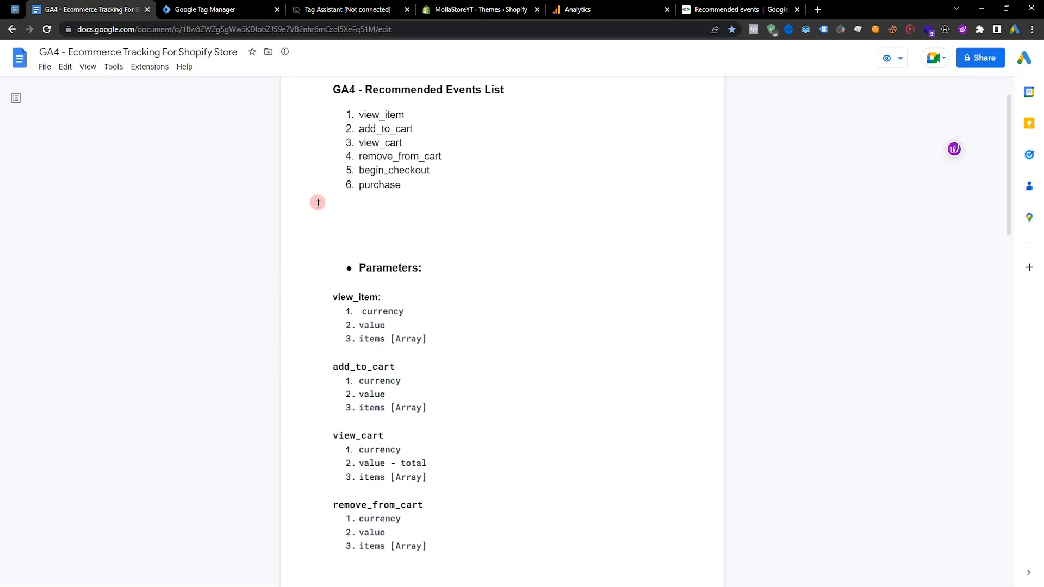
drag(333, 298, 400, 311)
click(380, 312)
scroll(431, 339, down, 2)
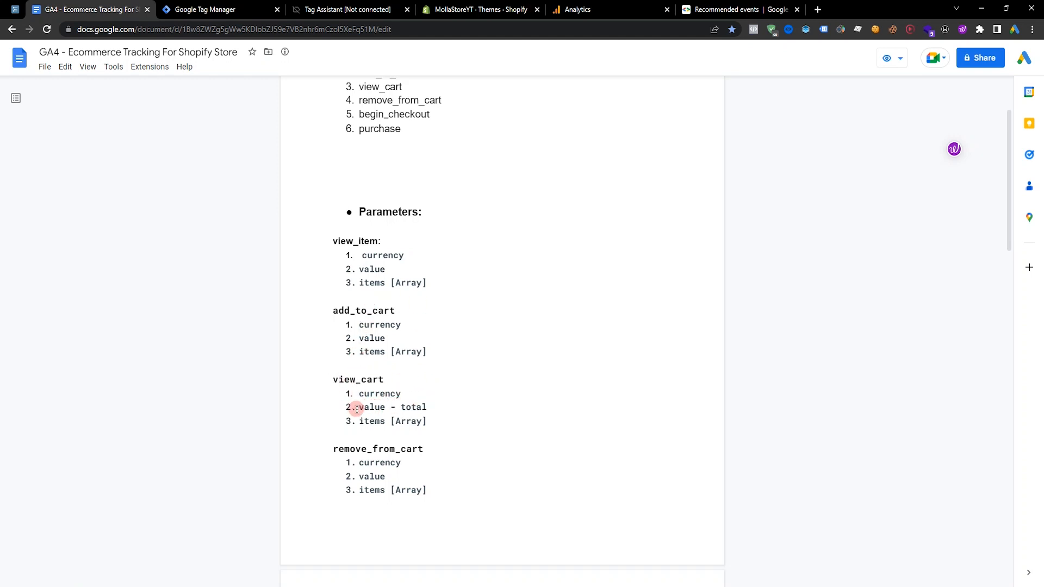
drag(357, 409, 435, 407)
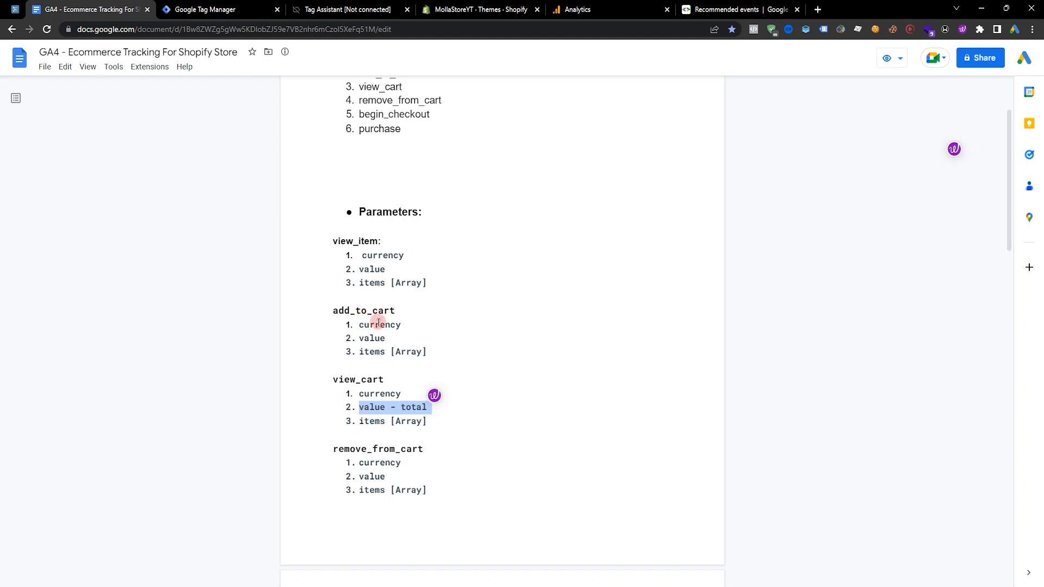
Check the items [Array] parameters in the tracking document, then inspect the ecommerce products in the dl_view_item event's data layer in Tag Assistant
drag(360, 356, 431, 354)
scroll(431, 367, down, 2)
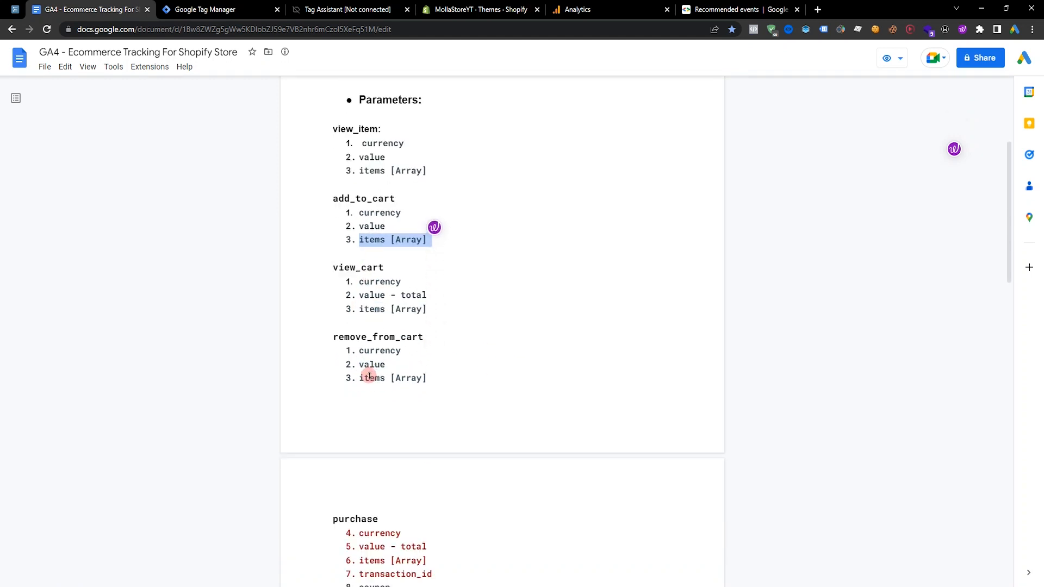
drag(360, 378, 441, 378)
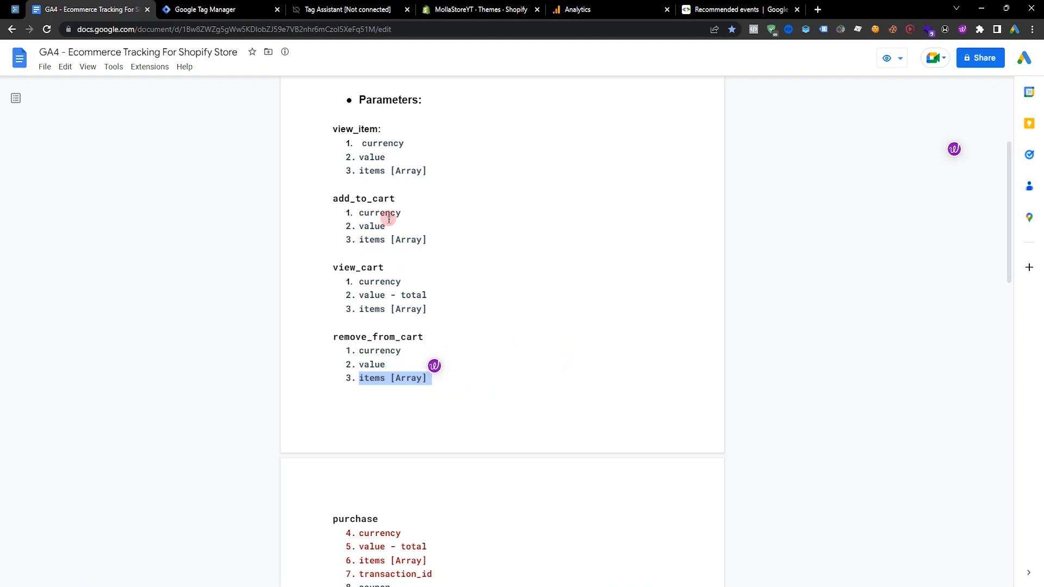
click(368, 11)
scroll(87, 347, down, 1)
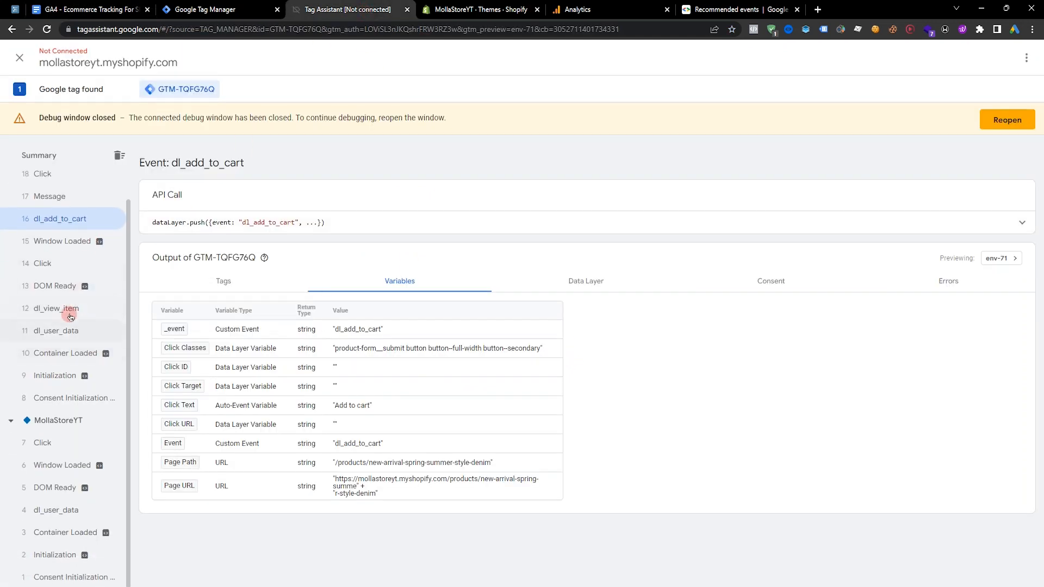
click(64, 308)
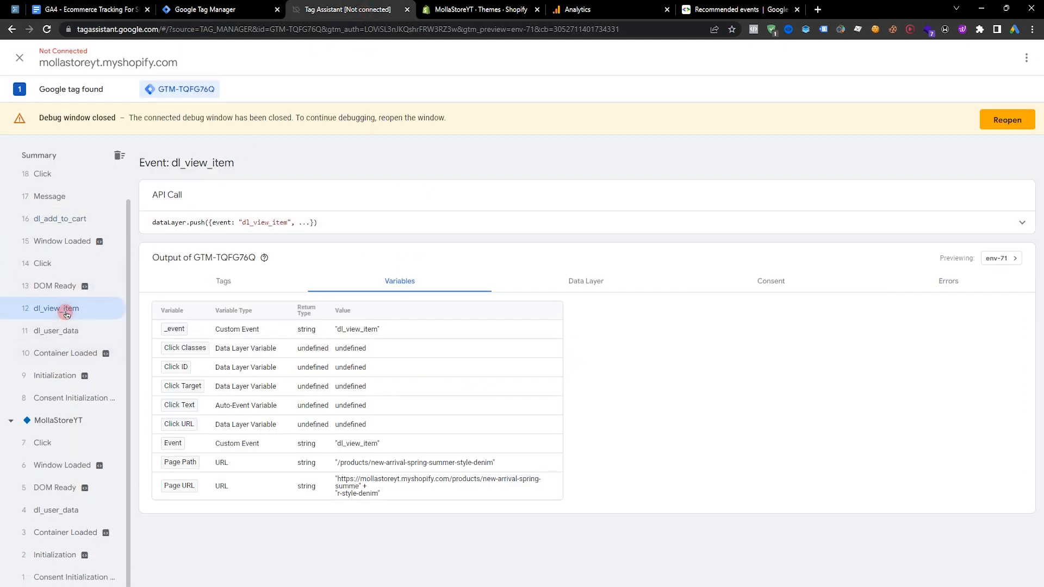
click(607, 293)
scroll(610, 280, down, 5)
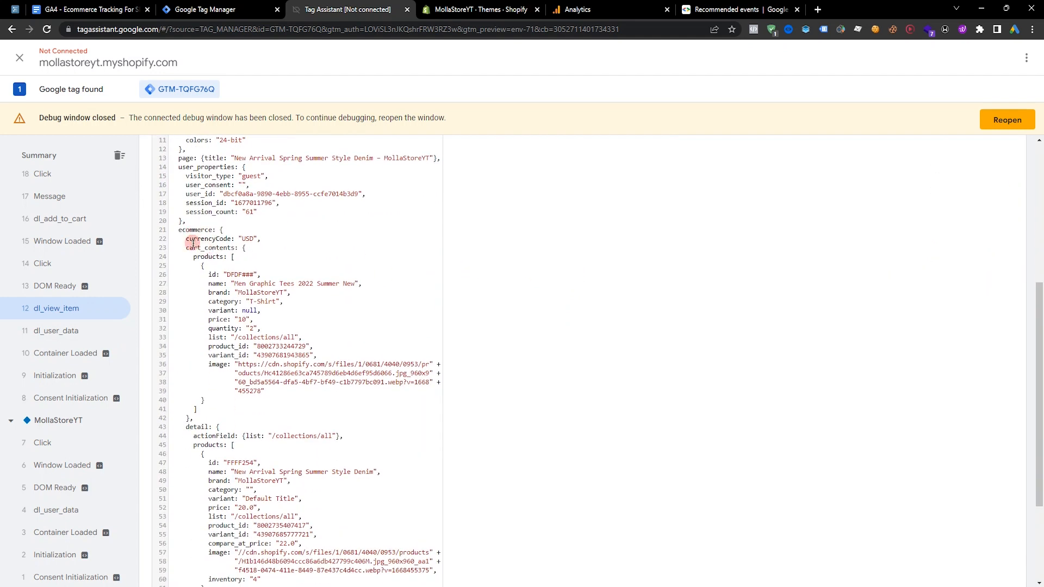
drag(232, 258, 450, 410)
Review the purchase event's parameters, the trigger list and the variable names and values in the tracking document
key(ctrl+1)
scroll(585, 302, down, 6)
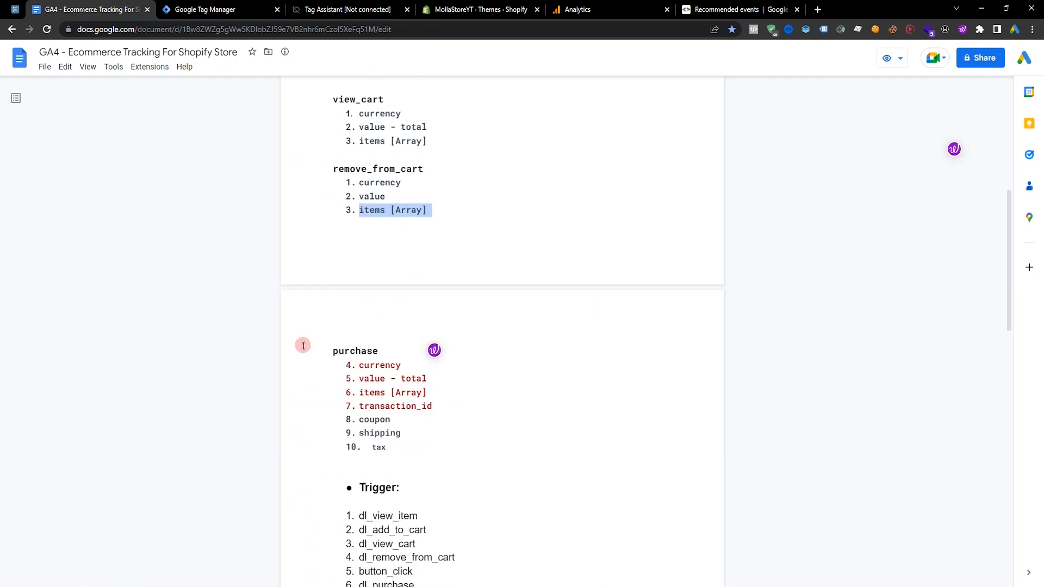
scroll(267, 269, up, 1)
scroll(266, 269, up, 1)
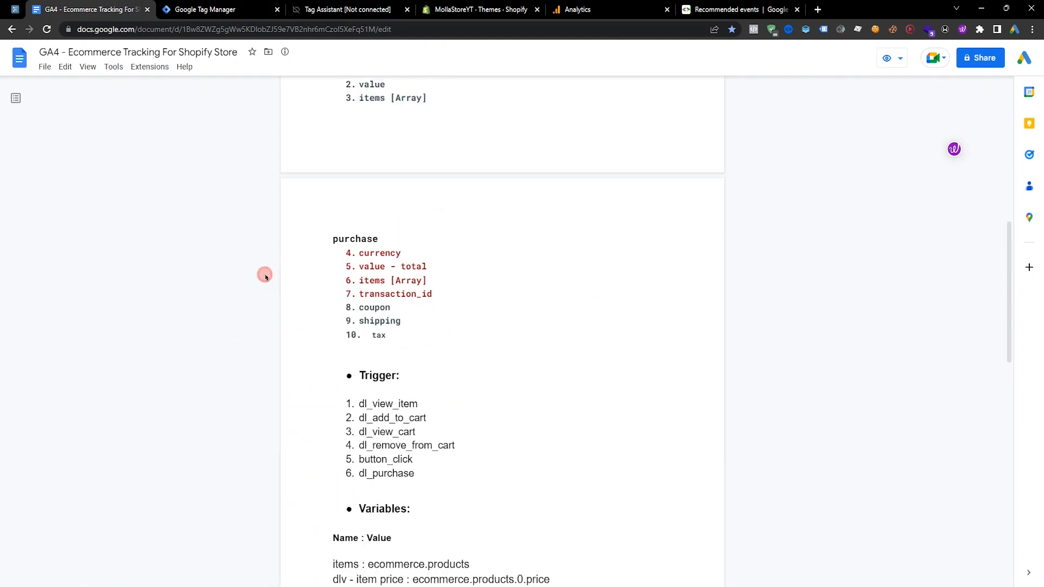
scroll(243, 312, down, 1)
scroll(459, 317, up, 4)
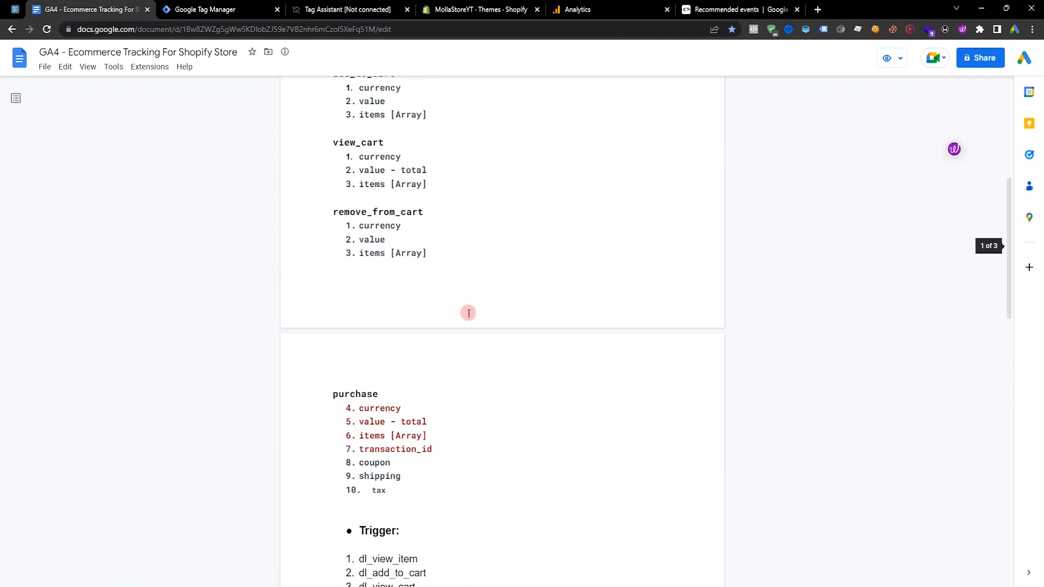
scroll(388, 317, down, 2)
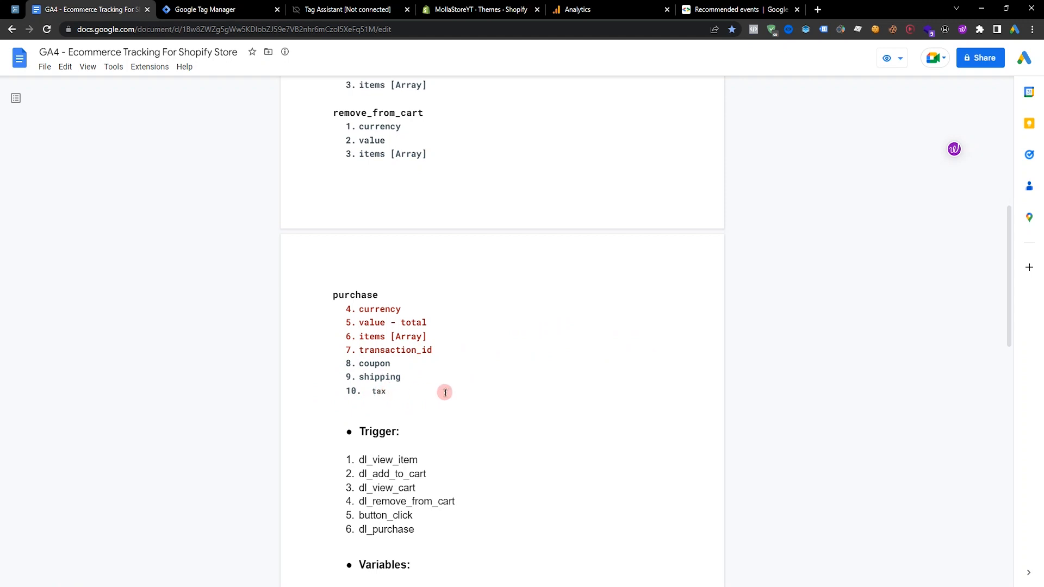
scroll(445, 392, down, 3)
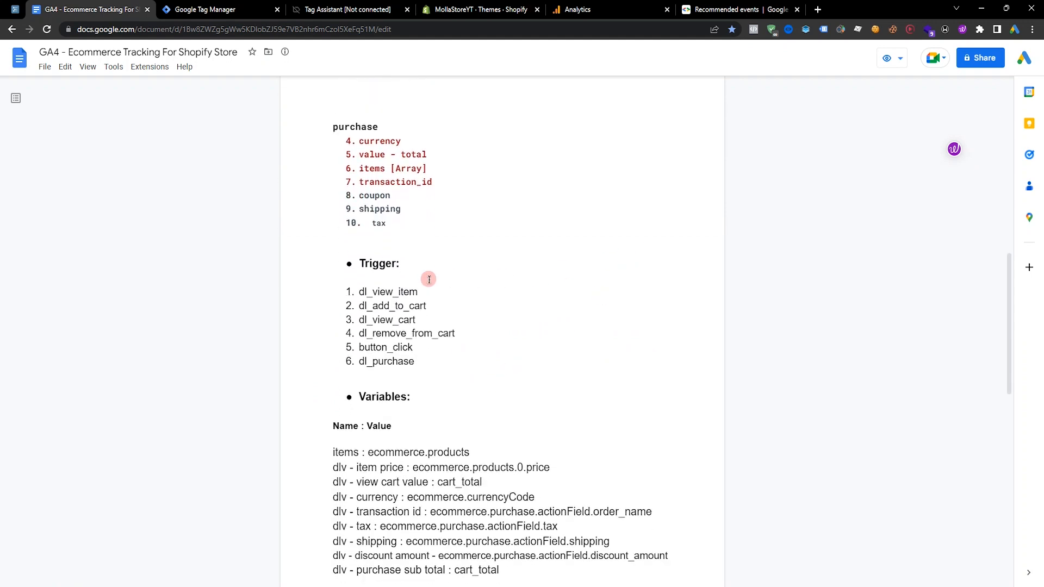
scroll(371, 254, down, 2)
scroll(498, 253, down, 1)
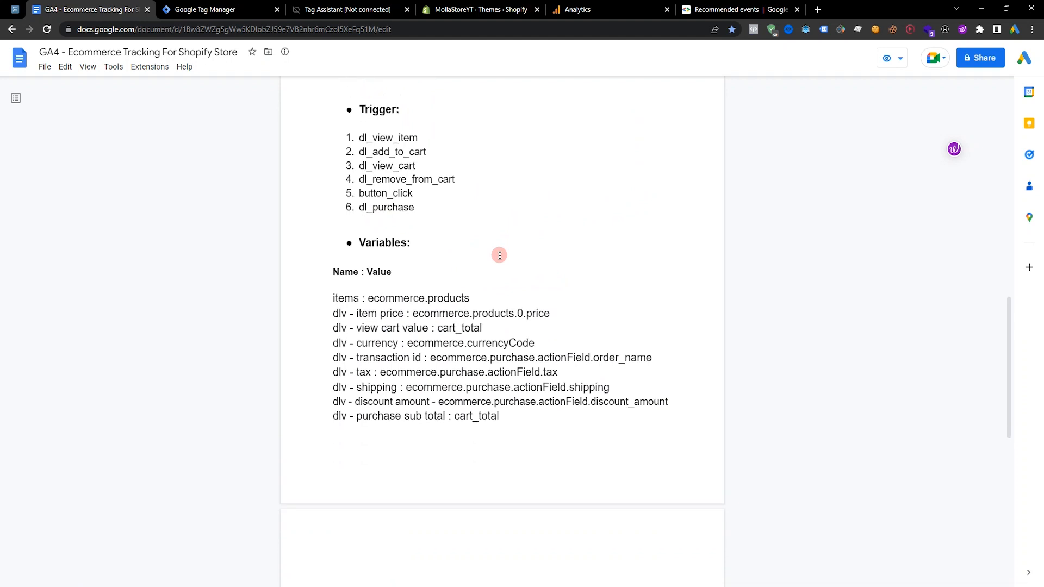
Create a user-defined Data Layer Variable in Tag Manager, entering "items" as both its data layer variable name and its title
double_click(348, 283)
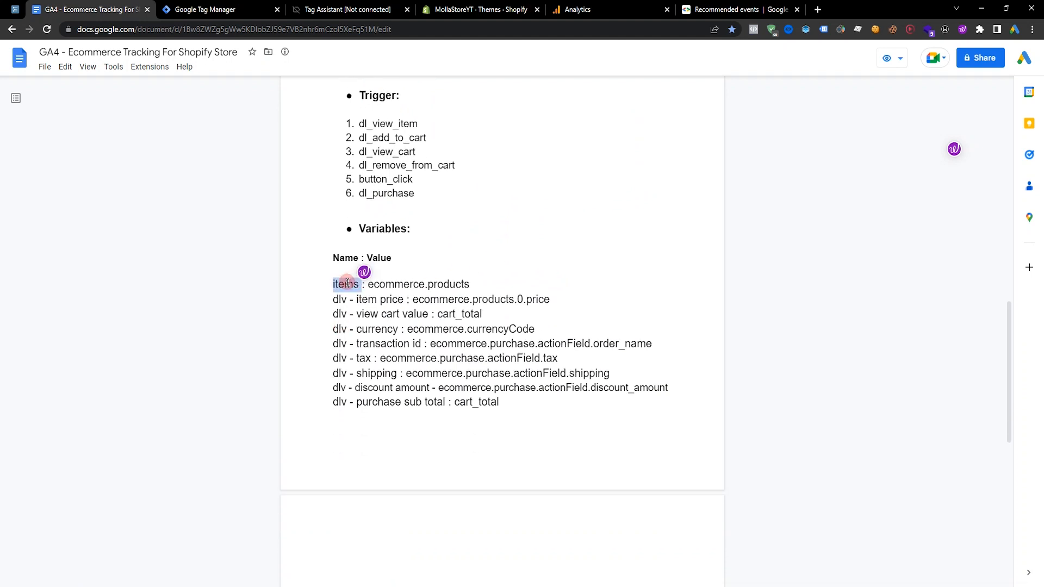
click(205, 6)
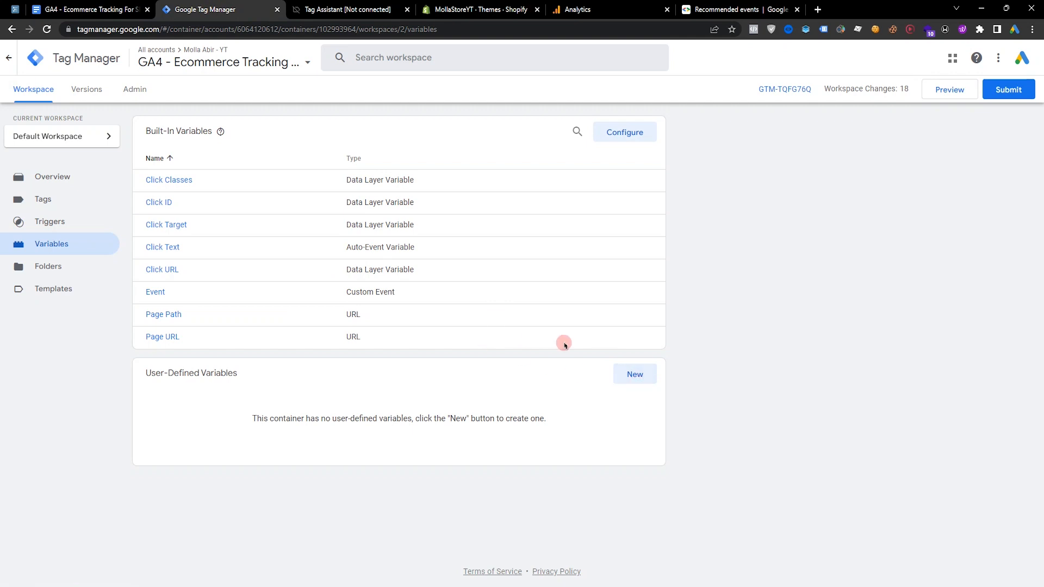
click(632, 374)
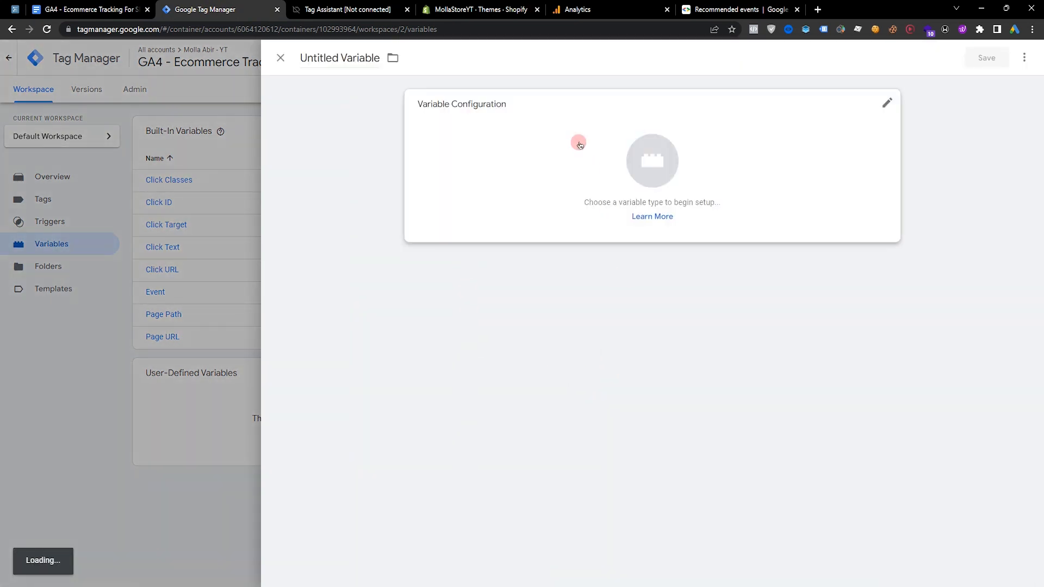
click(578, 145)
scroll(808, 388, down, 3)
scroll(805, 370, down, 4)
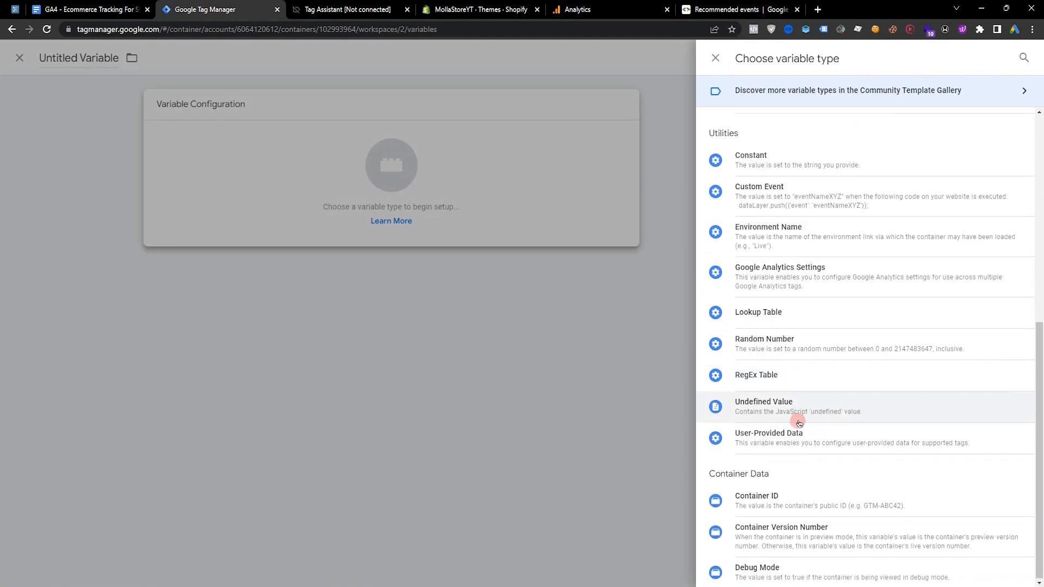
scroll(798, 381, up, 7)
scroll(848, 425, down, 2)
scroll(821, 443, up, 2)
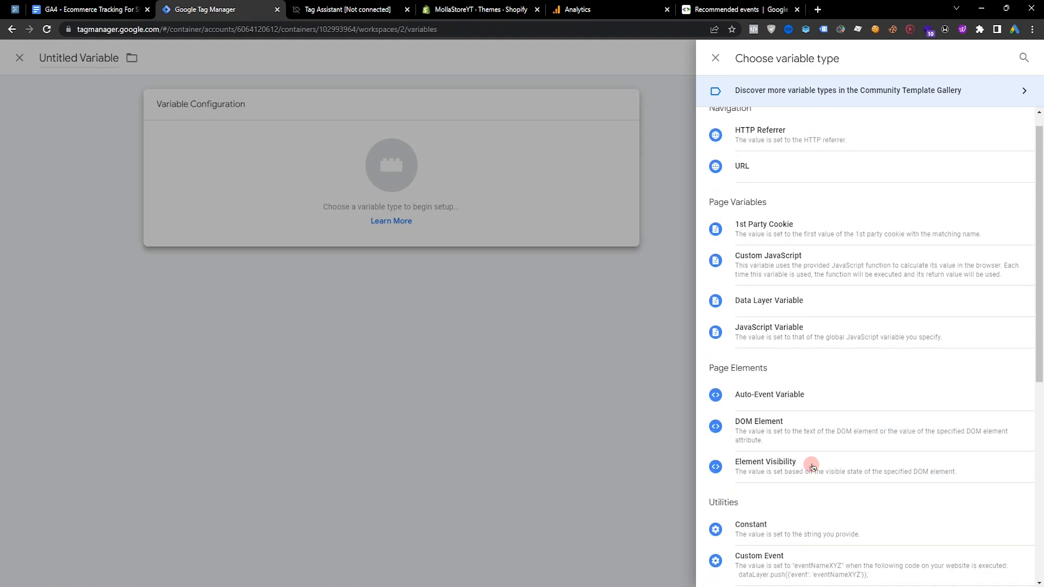
click(792, 317)
click(473, 217)
text(items)
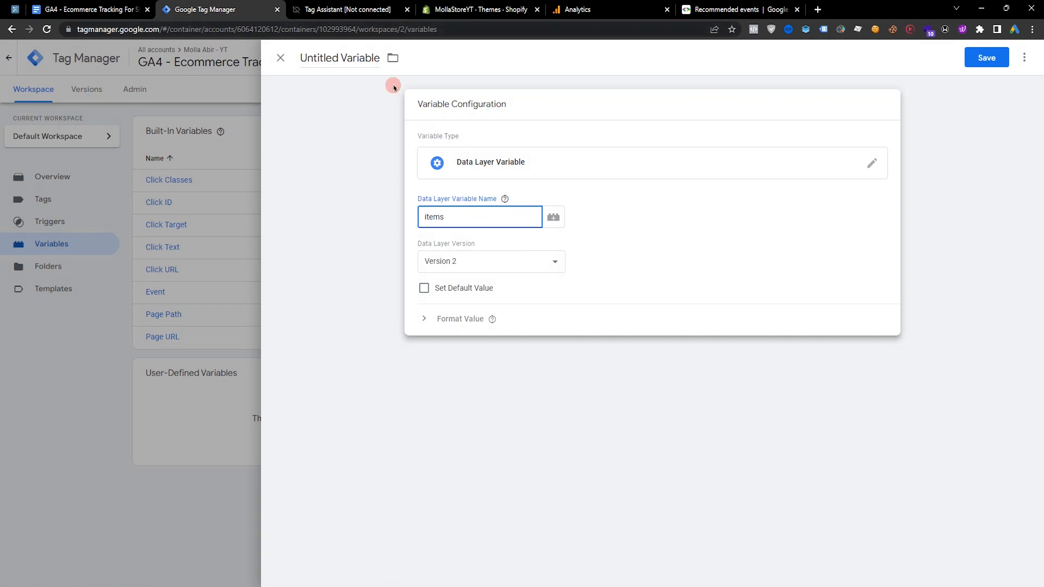
click(346, 60)
text(items)
Replace the items variable's data layer variable name with "ecommerce.products" from the tracking document and save the variable
click(88, 3)
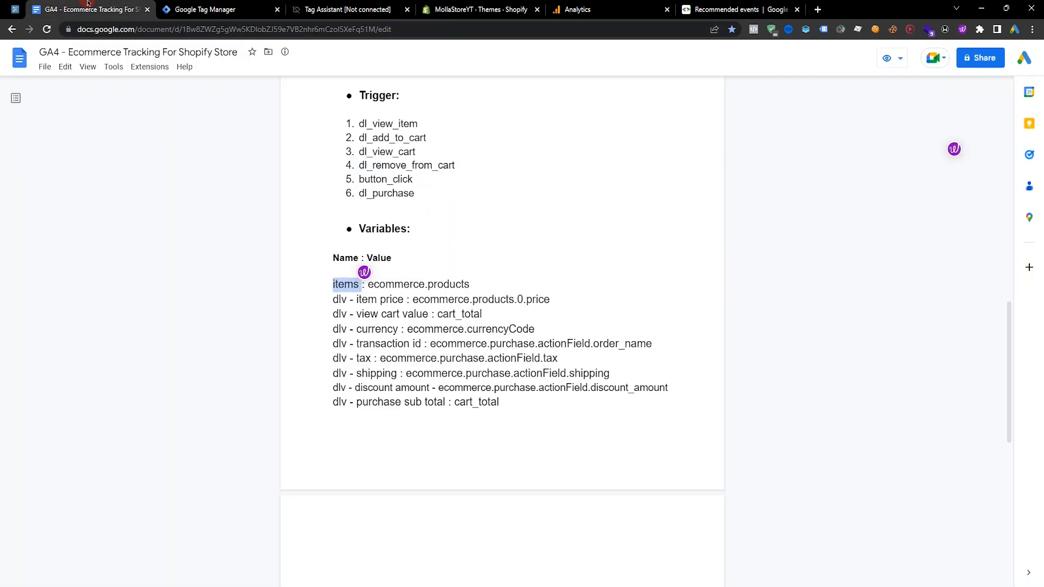
drag(94, 4, 221, 7)
drag(401, 283, 471, 285)
key(ctrl+c)
click(122, 10)
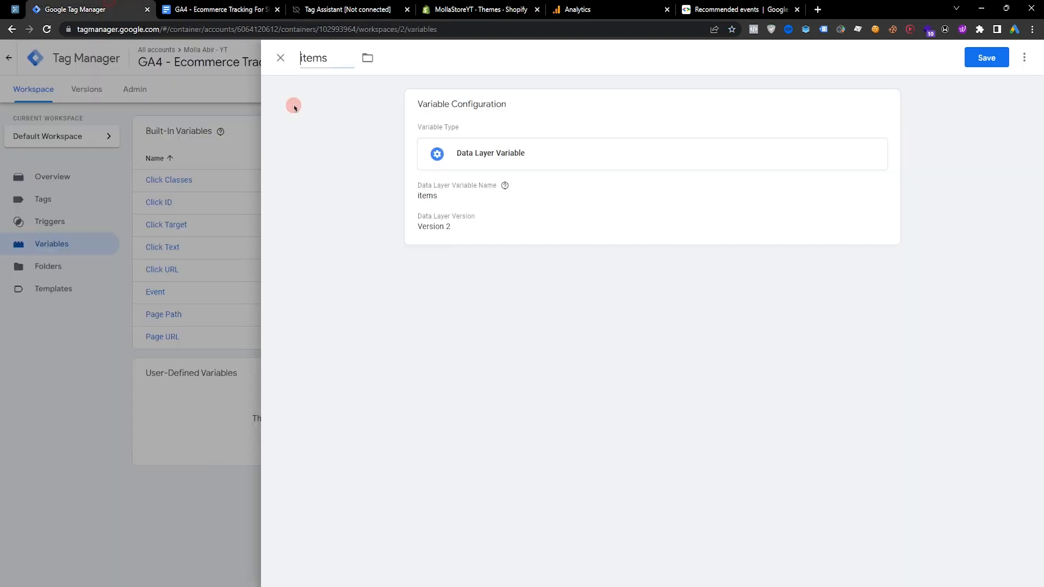
click(533, 227)
double_click(511, 217)
key(ctrl+v)
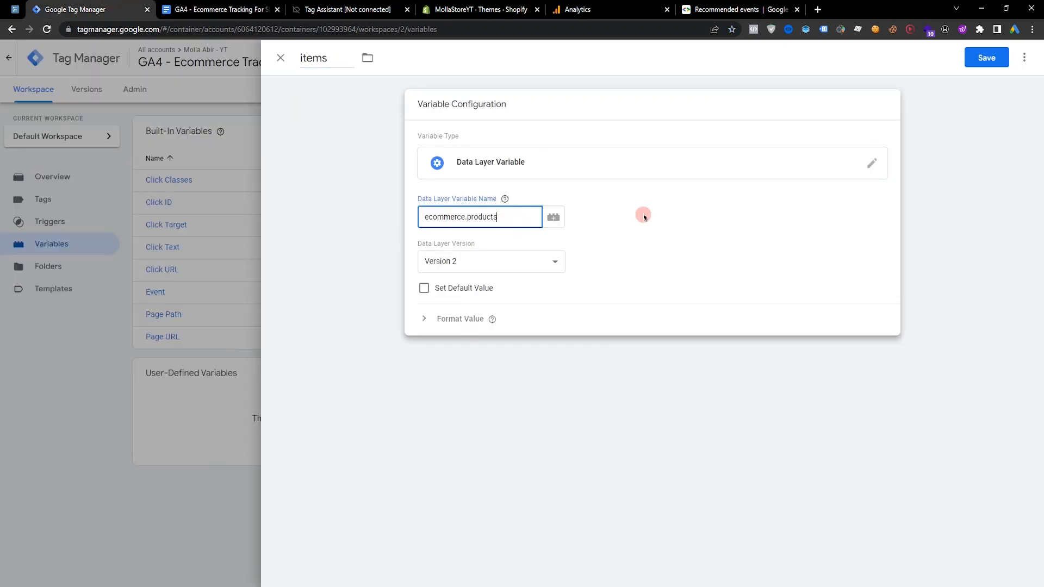
click(983, 59)
Create another Data Layer Variable titled "dlv - item price", copying the title from the tracking document
click(212, 9)
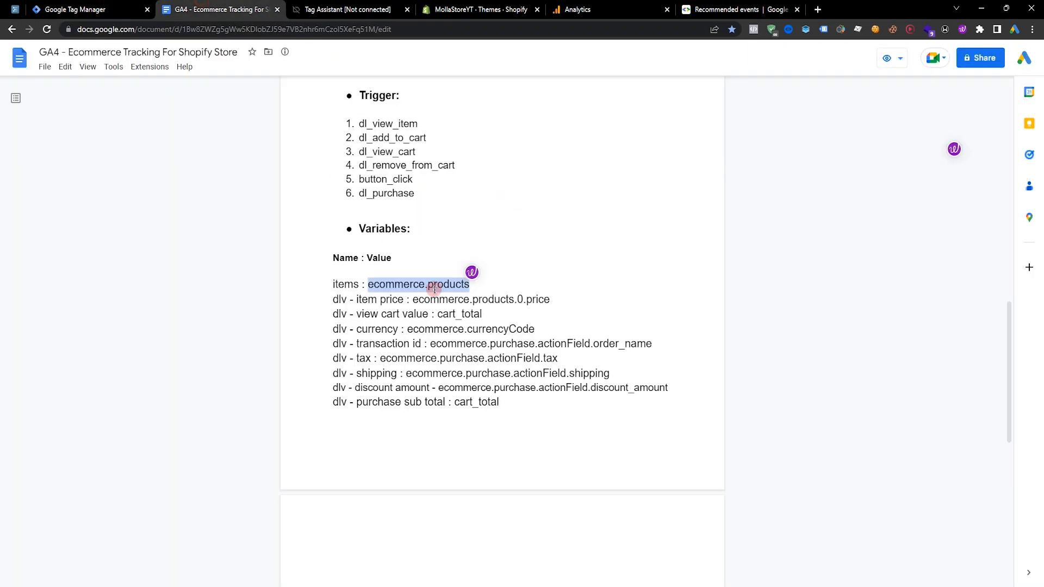
drag(332, 300, 404, 300)
key(ctrl+c)
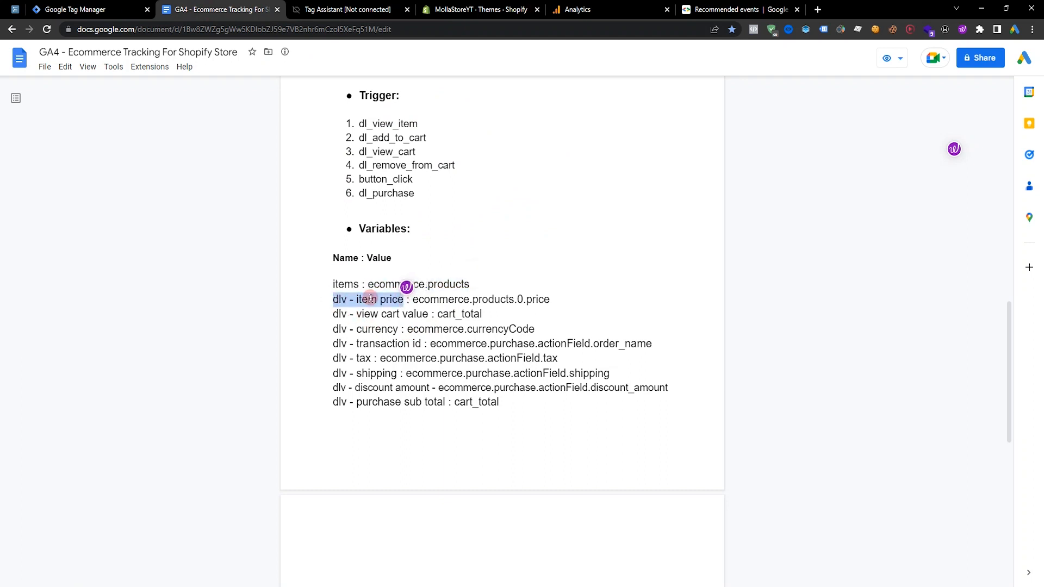
click(120, 4)
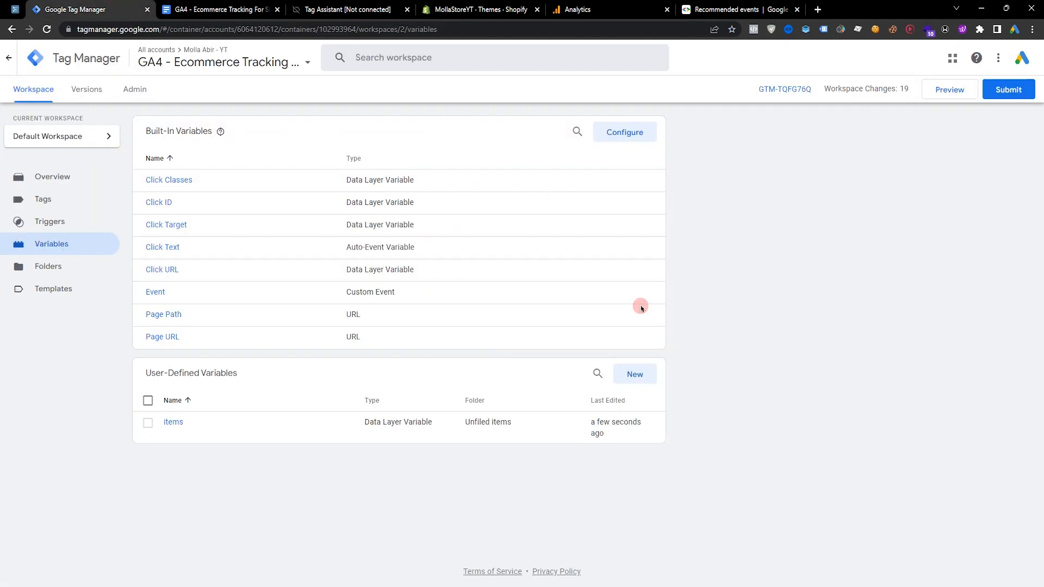
click(634, 374)
click(563, 190)
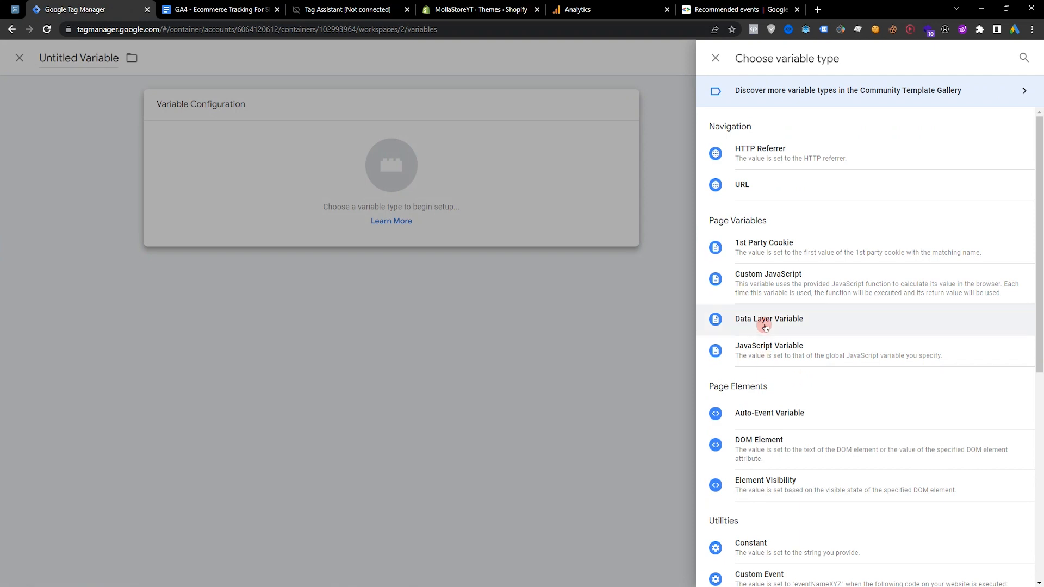
click(764, 320)
click(343, 57)
key(ctrl+v)
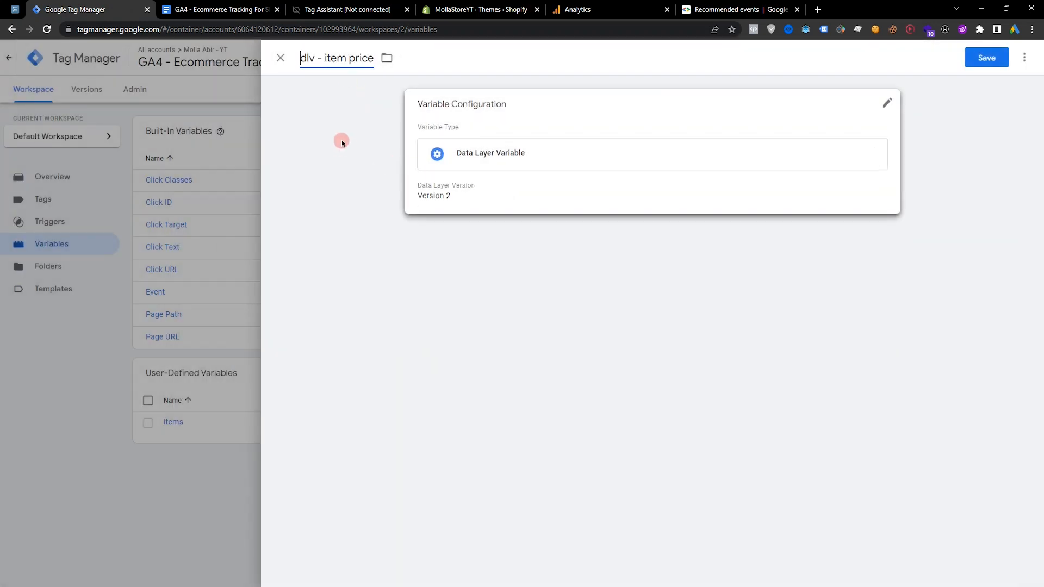
Set the item price variable's data layer variable name to "ecommerce.products.0.price" from the tracking document and save it
click(207, 7)
drag(412, 299, 551, 299)
key(ctrl+c)
key(ctrl+shift+Tab)
click(510, 190)
click(493, 212)
key(ctrl+v)
click(986, 58)
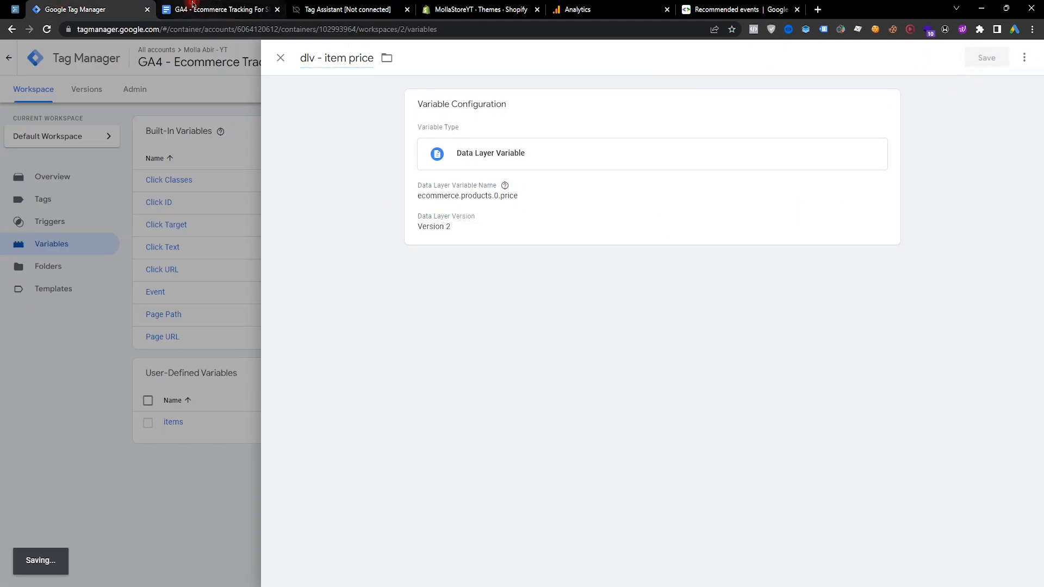
Create a new Data Layer Variable titled "dlv - view cart value", copying the title from the tracking document
click(218, 9)
drag(322, 317, 428, 314)
key(ctrl+c)
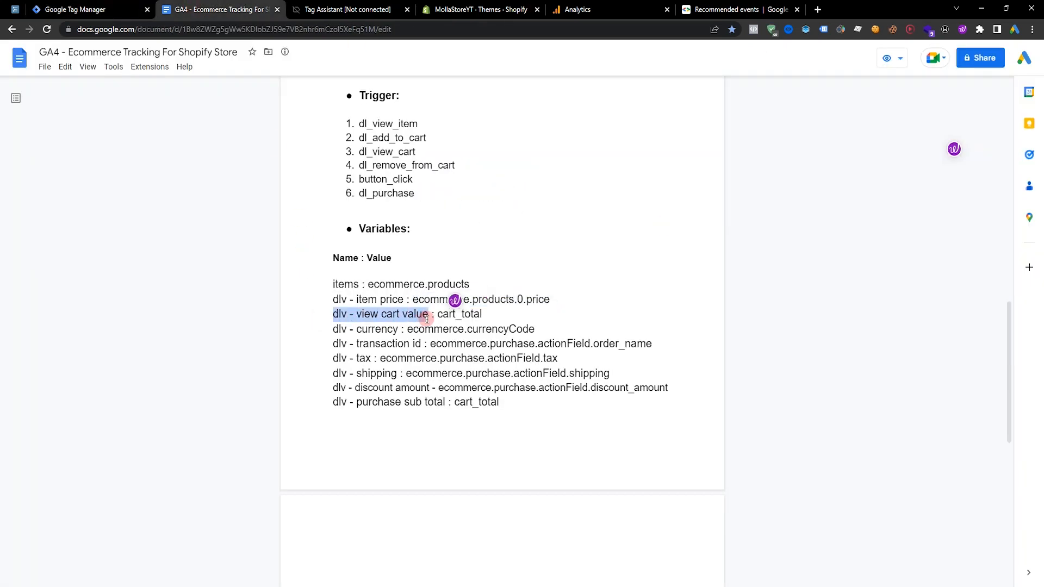
click(100, 5)
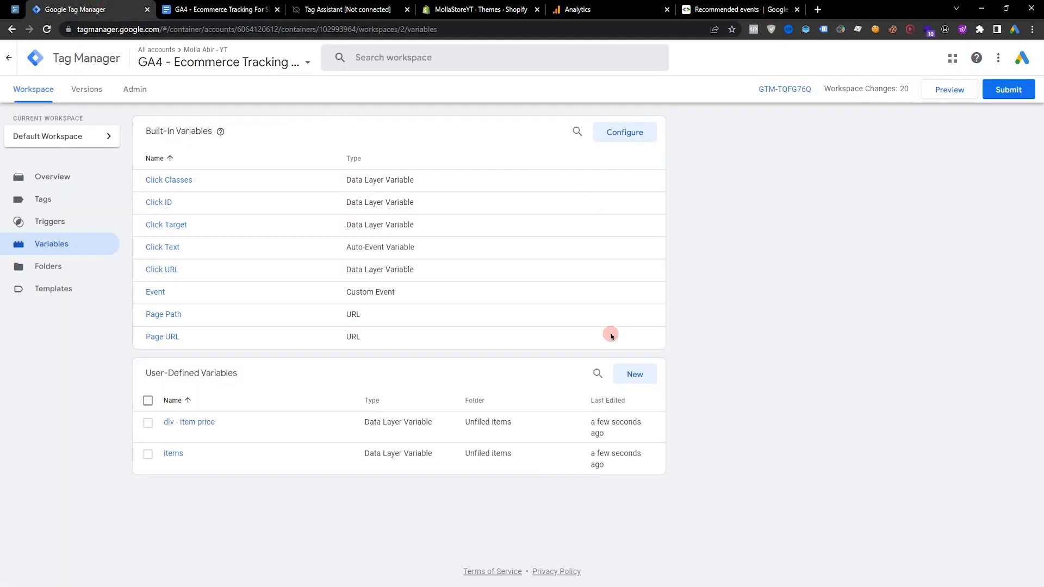
click(623, 385)
click(576, 165)
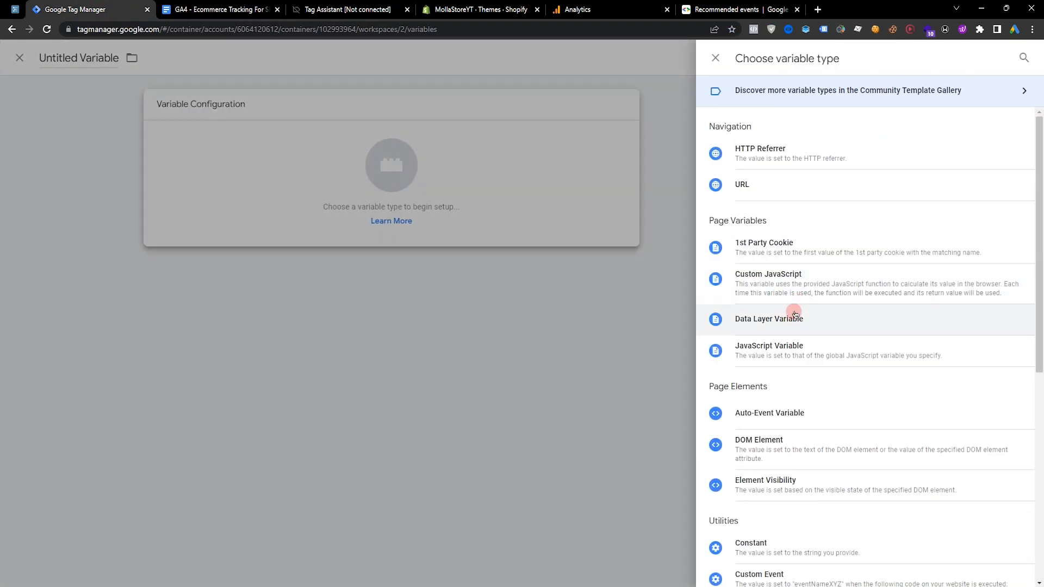
click(798, 309)
click(472, 217)
key(ctrl+v)
click(316, 57)
key(ctrl+v)
Set the view cart value variable's data layer variable name to "cart_total", copied from the tracking document
click(218, 10)
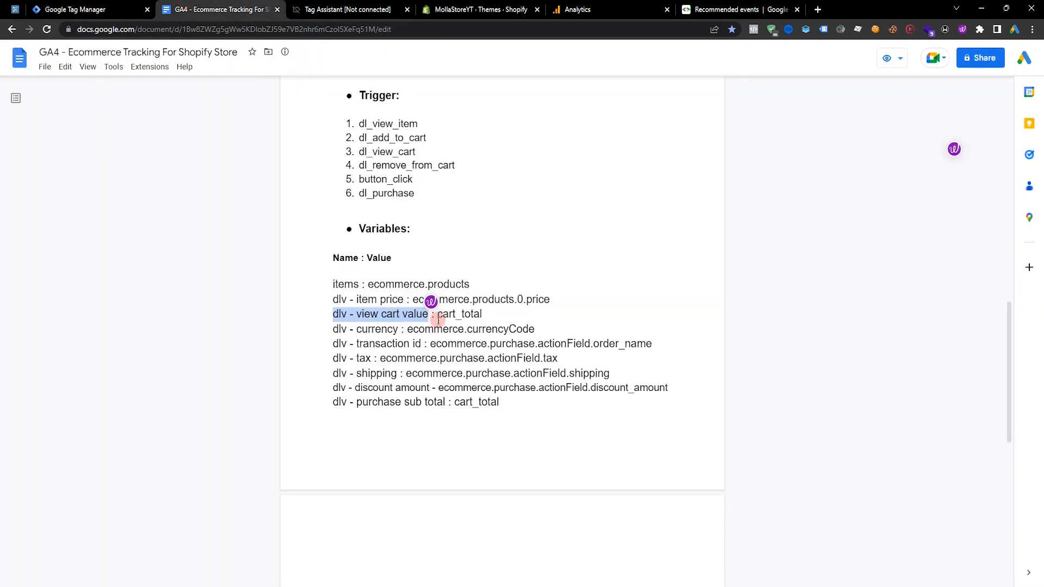
double_click(457, 314)
key(ctrl+c)
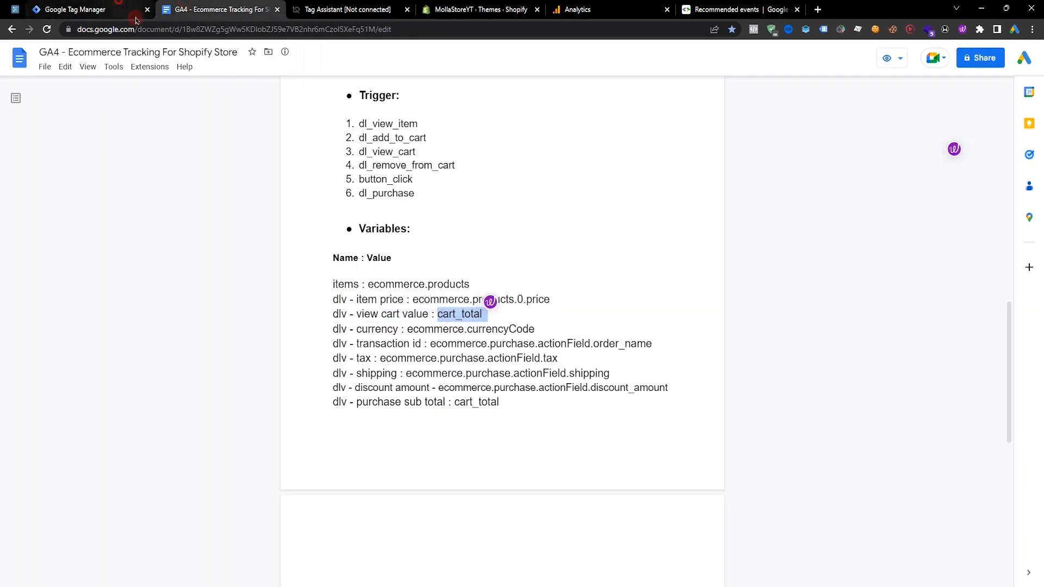
click(122, 7)
click(561, 198)
triple_click(523, 217)
key(ctrl+v)
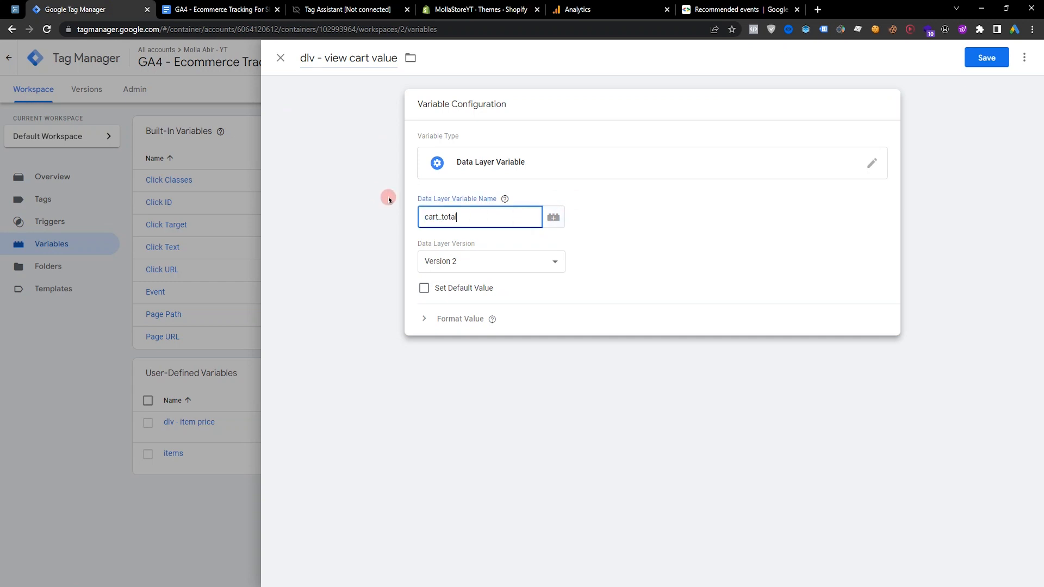
Copy the name "dlv - currency" from the tracking document, and save the view cart value variable in Tag Manager
click(217, 9)
drag(332, 328, 398, 337)
click(391, 329)
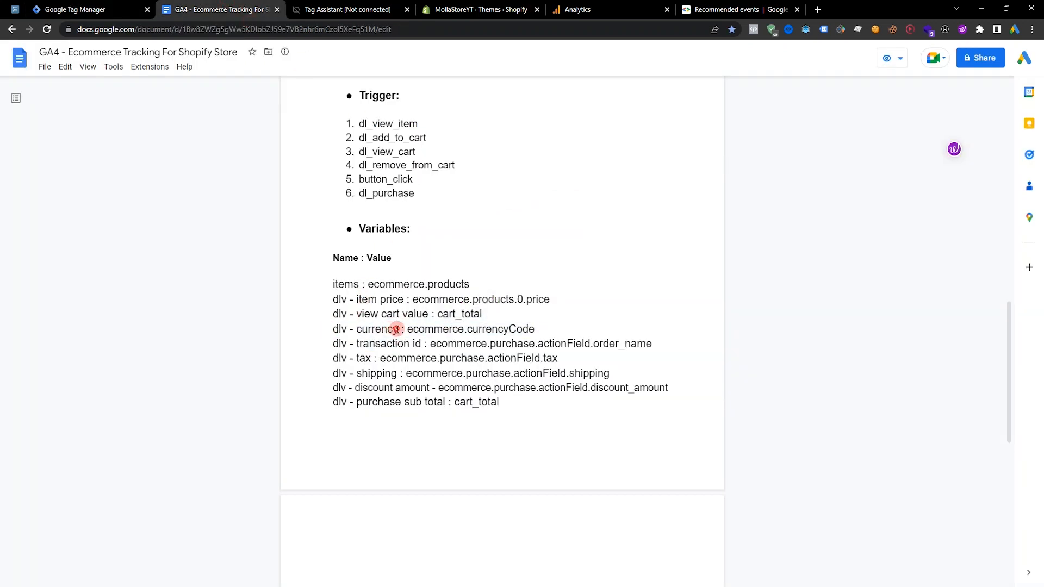
drag(399, 329, 325, 329)
key(ctrl+c)
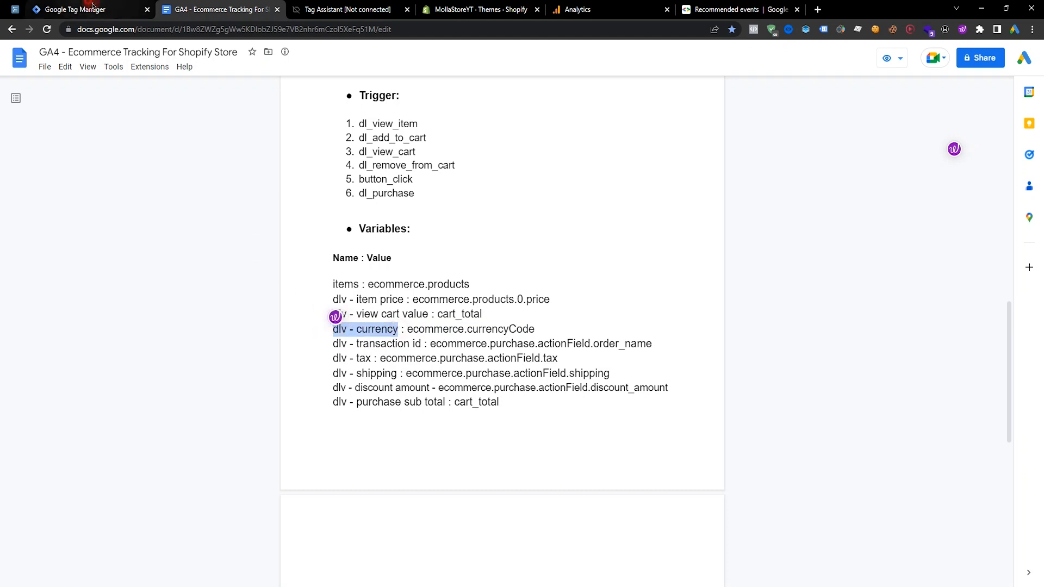
click(90, 8)
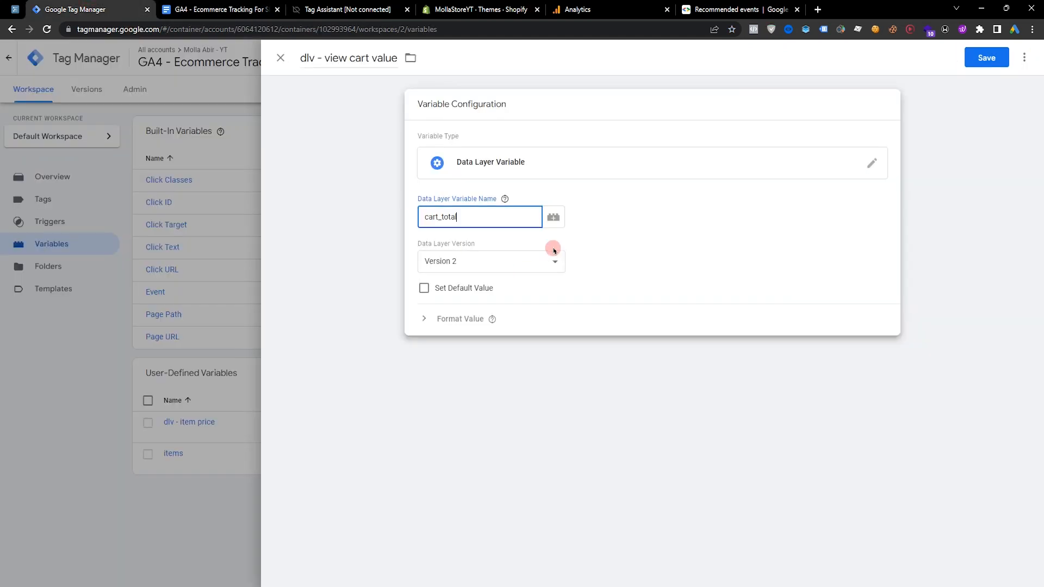
click(983, 58)
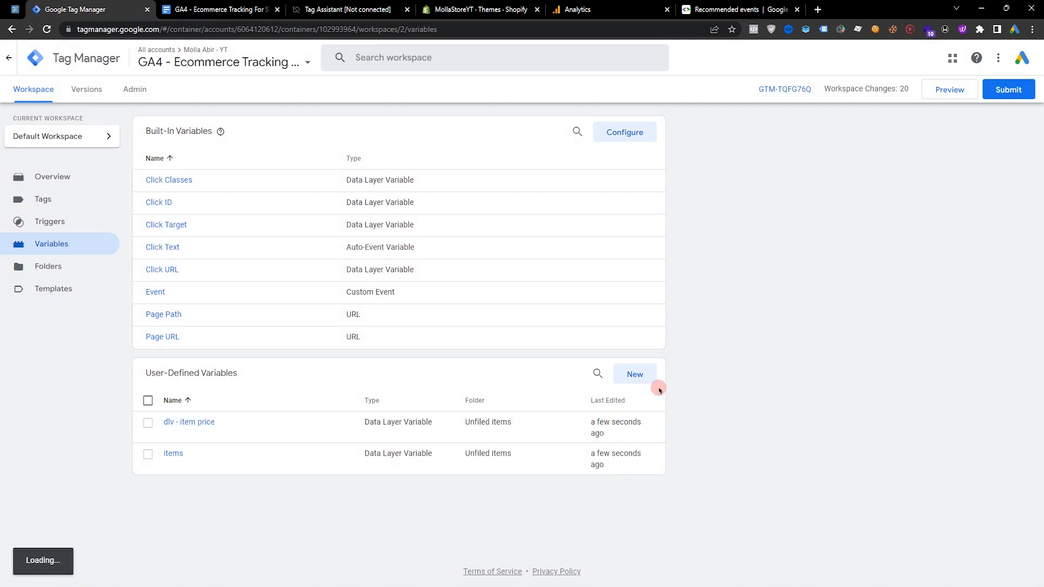
Create a new Data Layer Variable, paste "dlv - currency" as its data layer variable name, and return to the tracking document
click(635, 376)
click(625, 373)
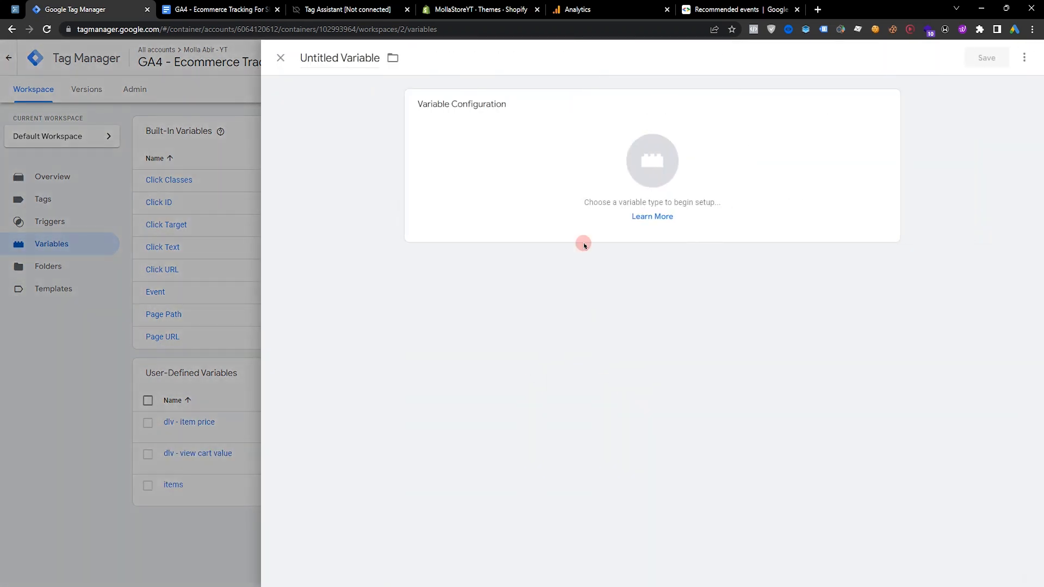
click(585, 239)
click(717, 312)
click(466, 226)
key(ctrl+v)
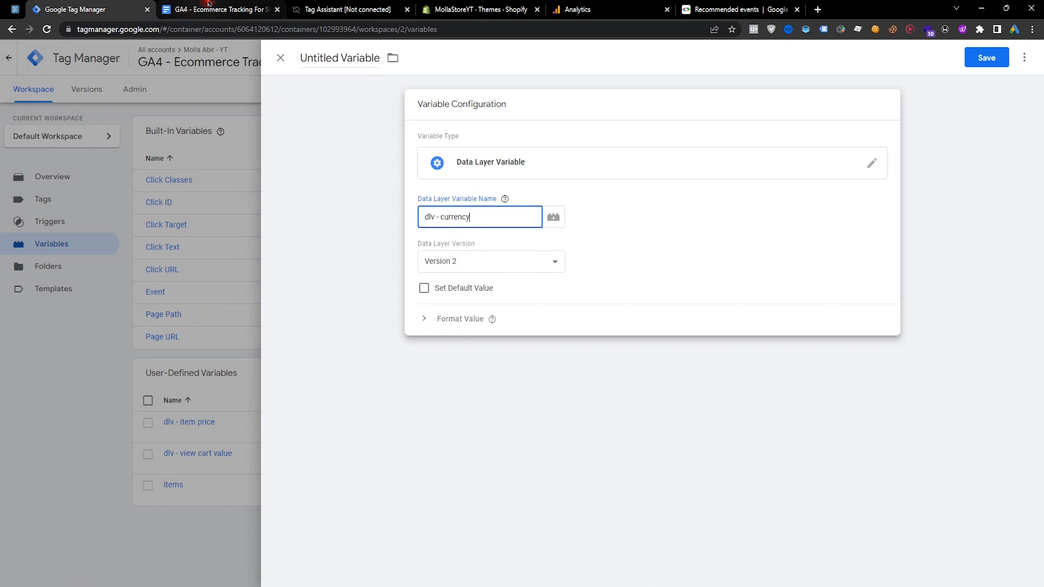
click(209, 4)
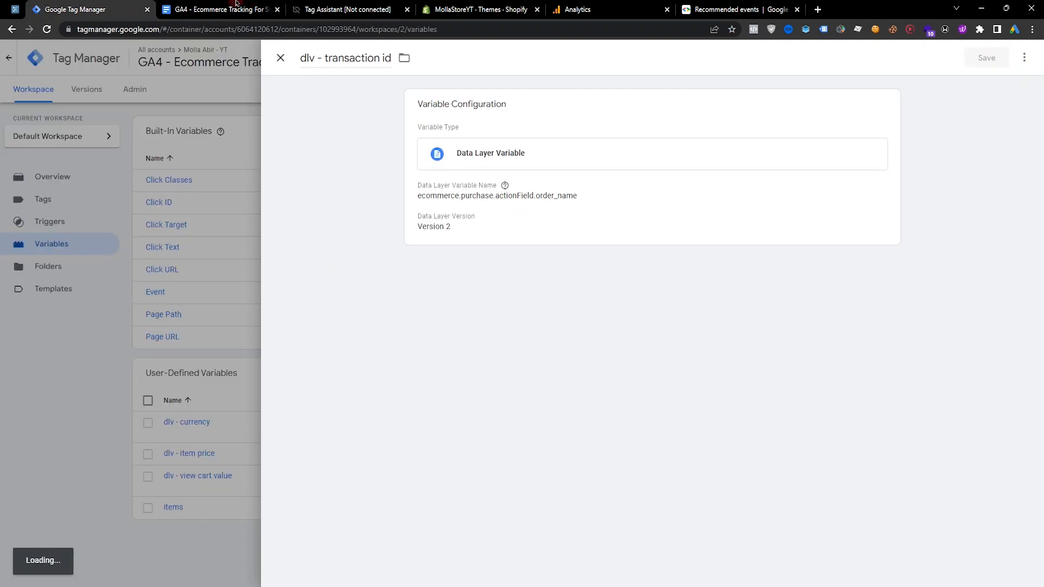
Start a new variable in Tag Manager titled "dlv - tax", copying the title from the tracking document
click(236, 4)
drag(316, 365, 371, 360)
key(ctrl+c)
click(114, 9)
click(635, 374)
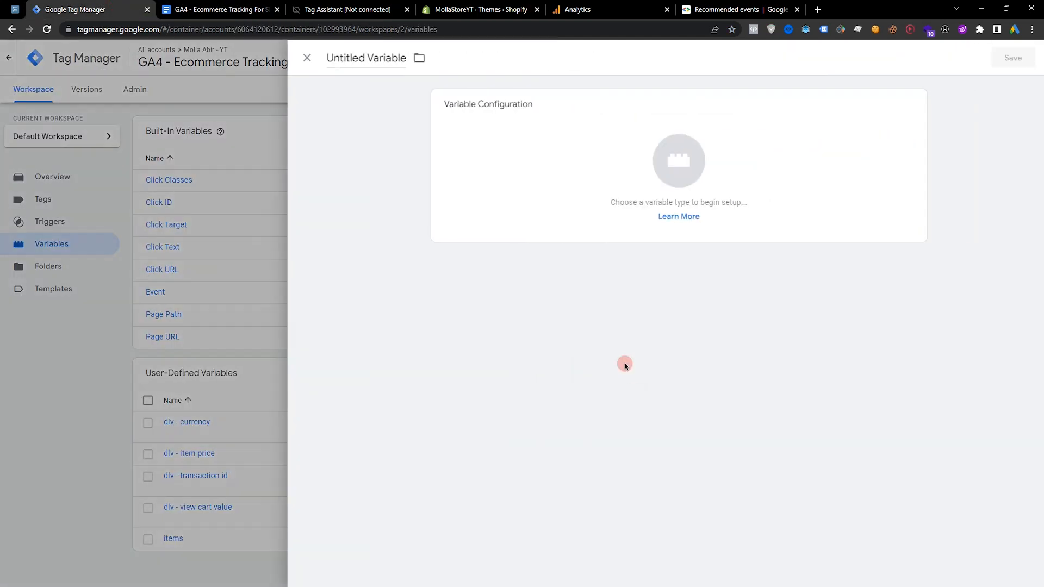
click(373, 56)
key(ctrl+v)
Make the tax variable a Data Layer Variable named "ecommerce.purchase.actionField.tax", copied from the tracking document, and save it
click(200, 5)
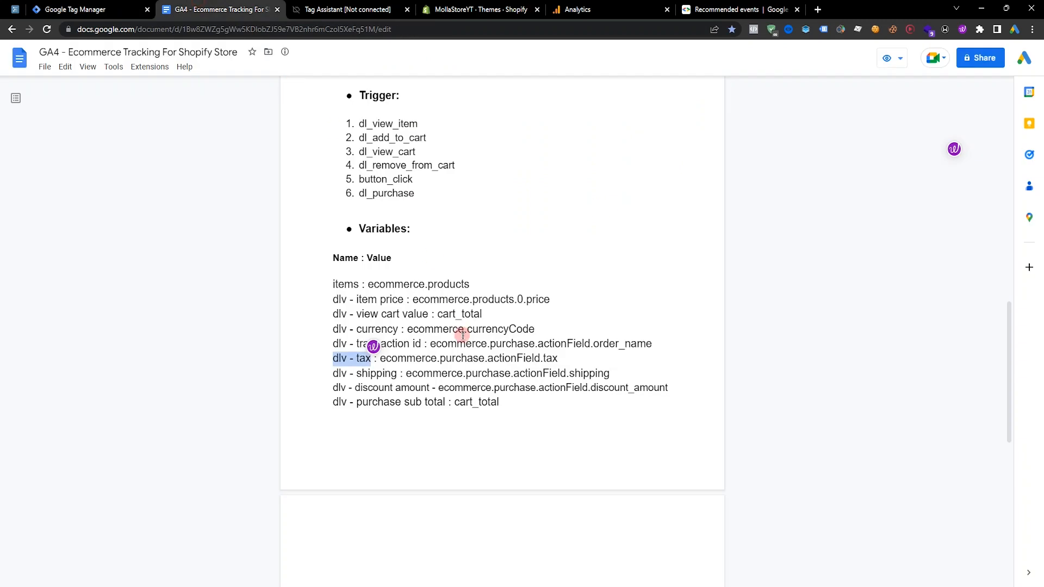
drag(380, 359, 558, 359)
key(ctrl+c)
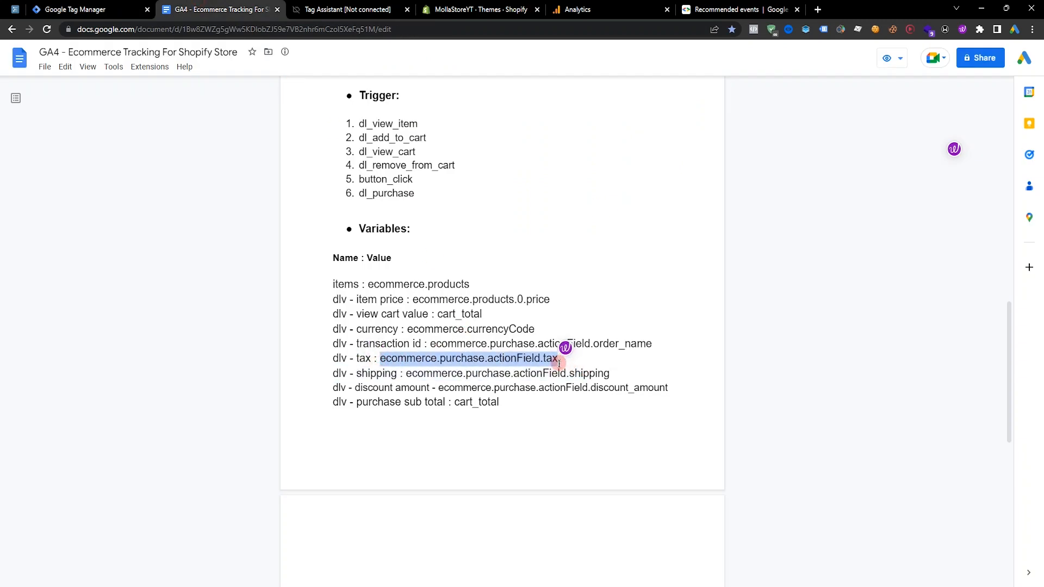
click(82, 9)
click(611, 171)
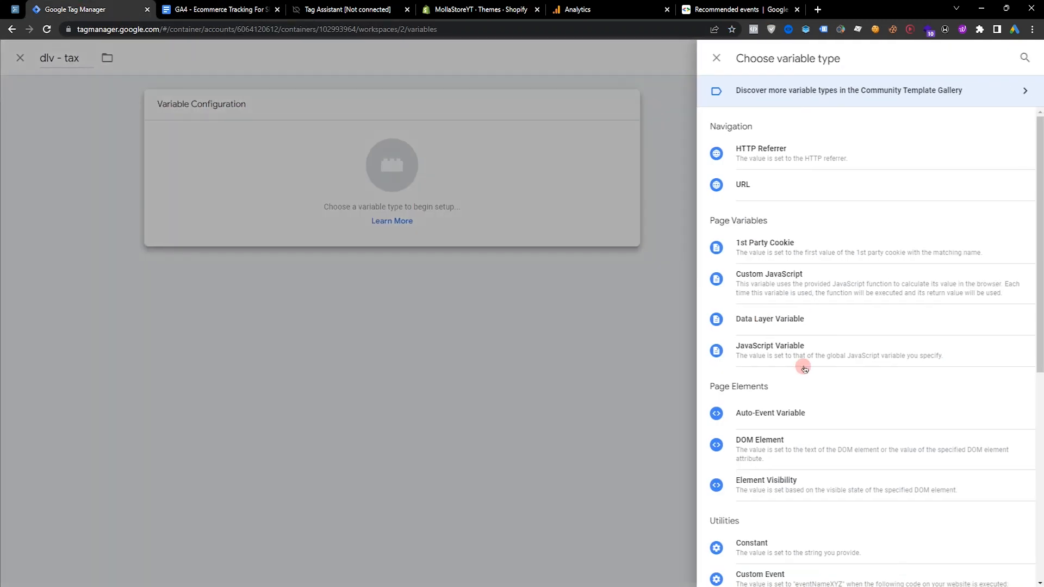
click(769, 319)
click(454, 217)
key(ctrl+v)
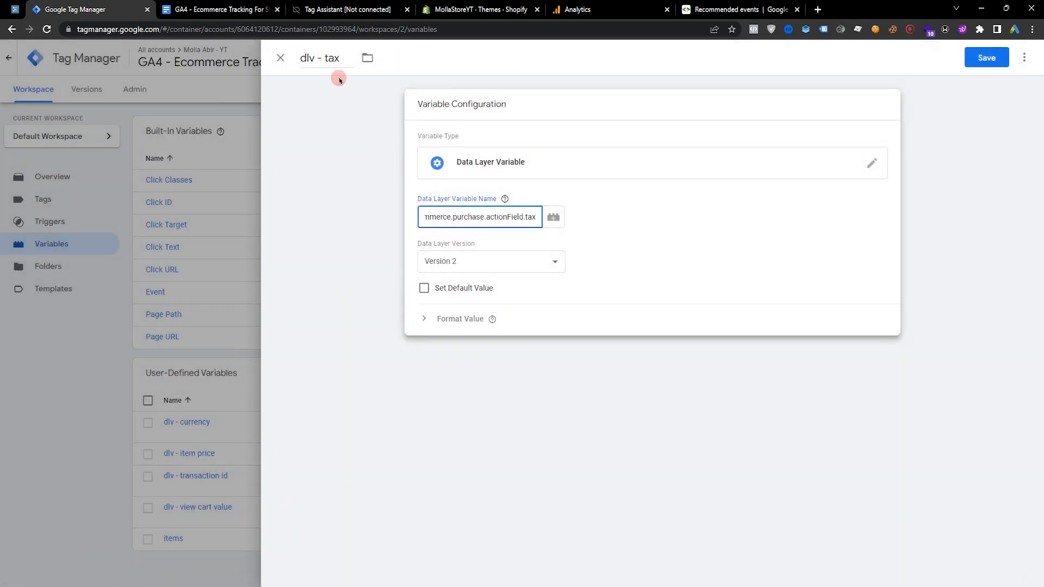
click(983, 64)
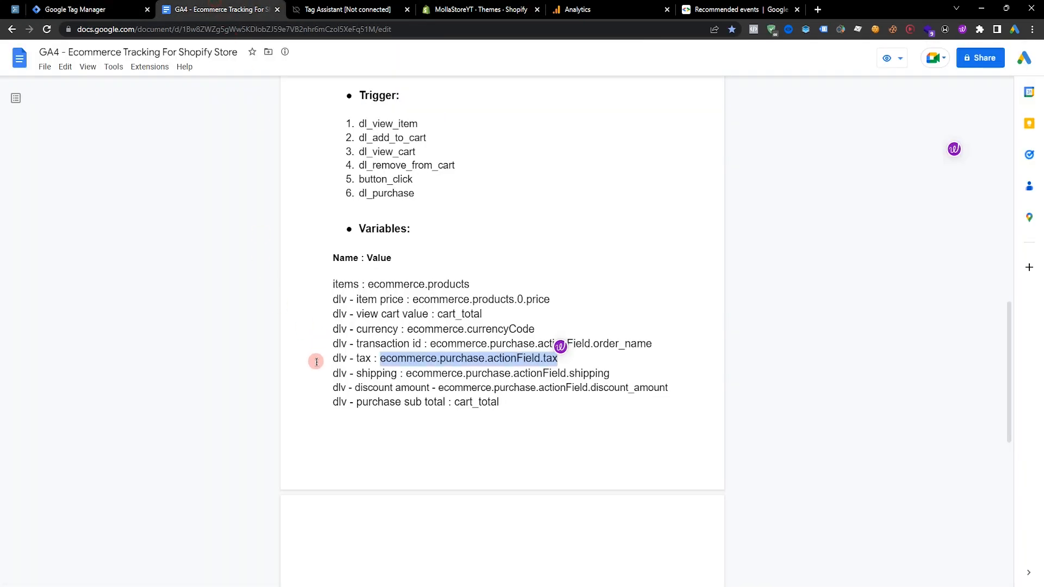
Create a new Data Layer Variable titled "dlv - shipping", copying the title from the tracking document
drag(333, 375, 397, 374)
key(ctrl+c)
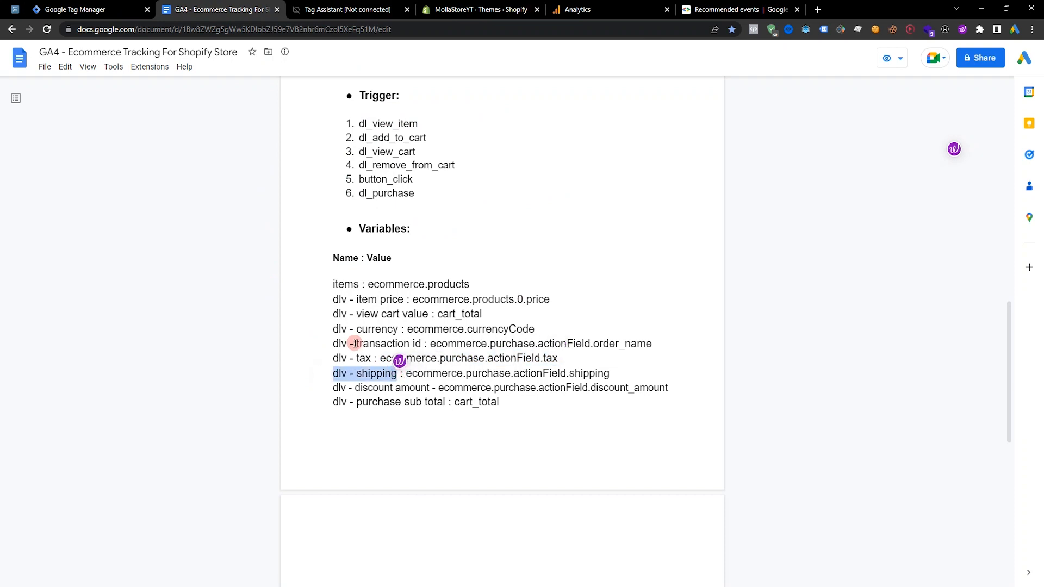
click(121, 5)
click(620, 374)
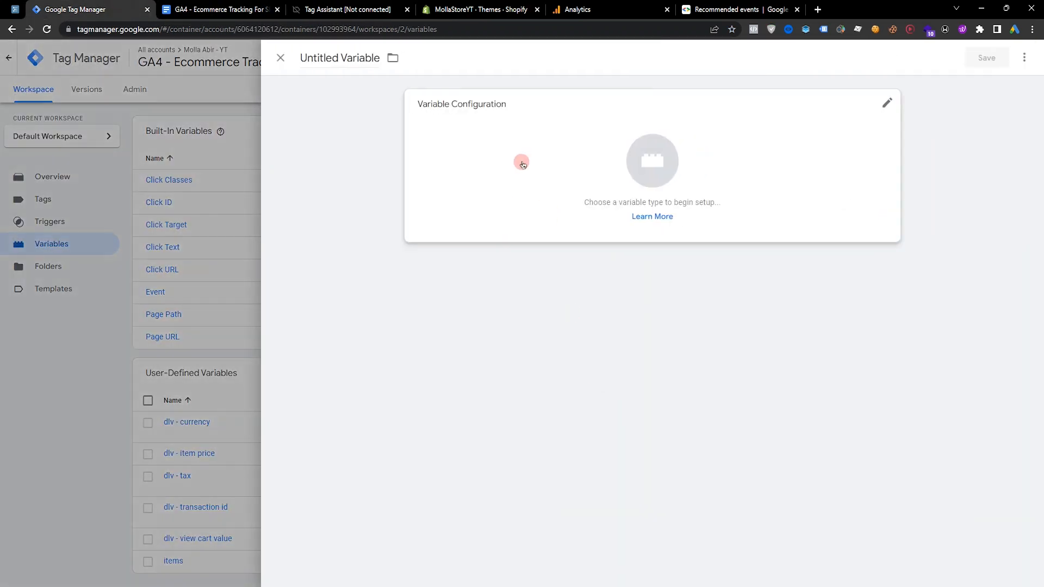
click(525, 164)
click(816, 319)
click(451, 222)
key(ctrl+v)
click(351, 62)
key(ctrl+v)
Copy "ecommerce.purchase.actionField.shipping" from the tracking document for the shipping variable's data layer variable name
click(218, 10)
drag(406, 373, 610, 374)
key(ctrl+c)
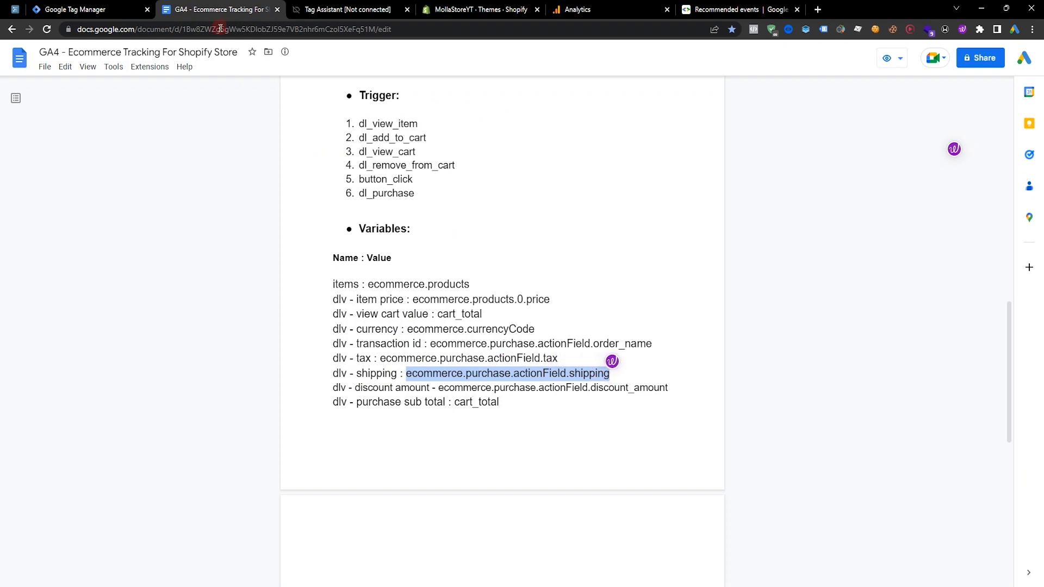
In Google Tag Manager, set the shipping variable's data layer name to ecommerce.purchase.actionField.shipping and save it
click(98, 9)
click(519, 218)
key(ctrl+a)
key(ctrl+v)
click(986, 58)
Create a new user-defined variable named "dlv - discount amount", copying the name from the tracking document
click(217, 9)
drag(328, 389, 429, 388)
key(ctrl+c)
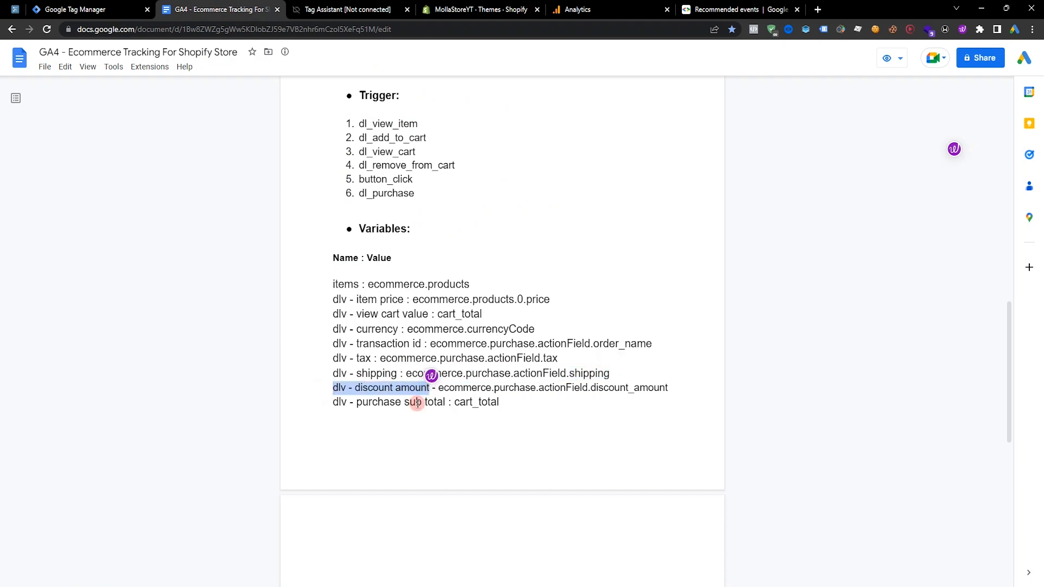
click(127, 7)
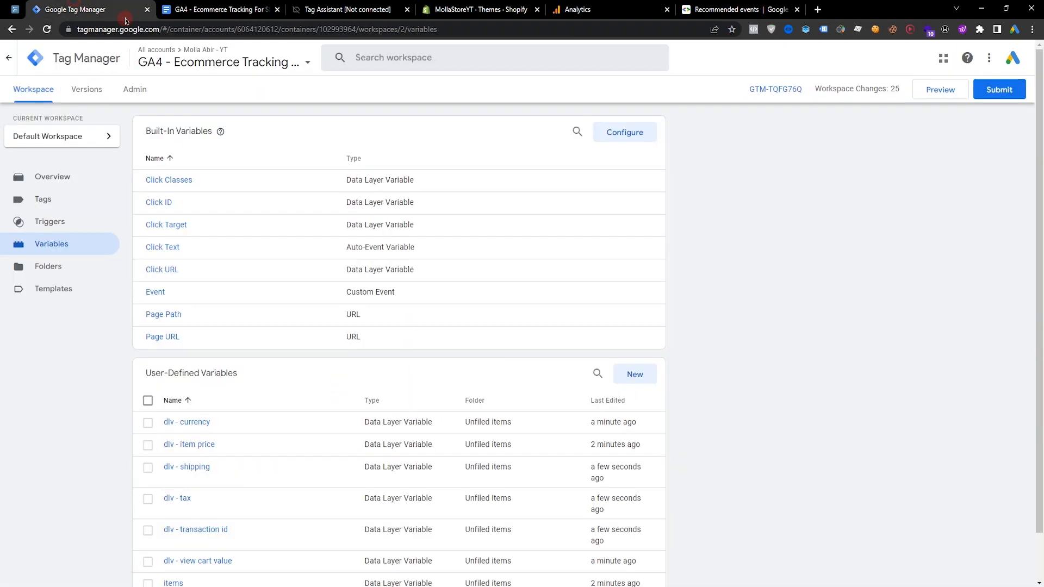
click(635, 374)
click(372, 60)
key(ctrl+v)
Make the discount variable a Data Layer Variable reading ecommerce.purchase.actionField.discount_amount, copied from the document, and save it
click(218, 10)
drag(441, 388, 668, 387)
key(ctrl+c)
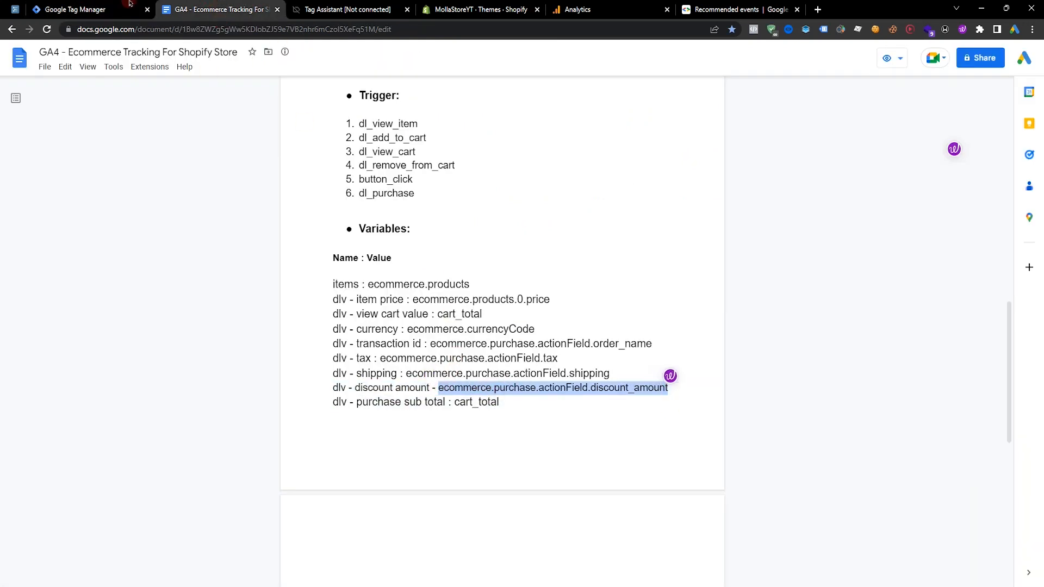
click(130, 3)
click(695, 168)
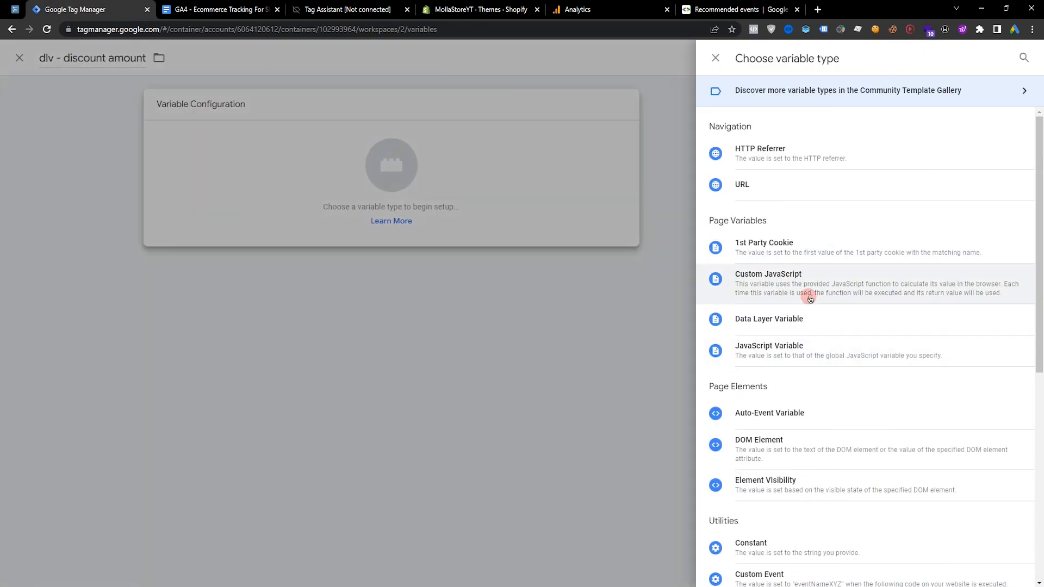
click(783, 311)
click(465, 222)
key(ctrl+v)
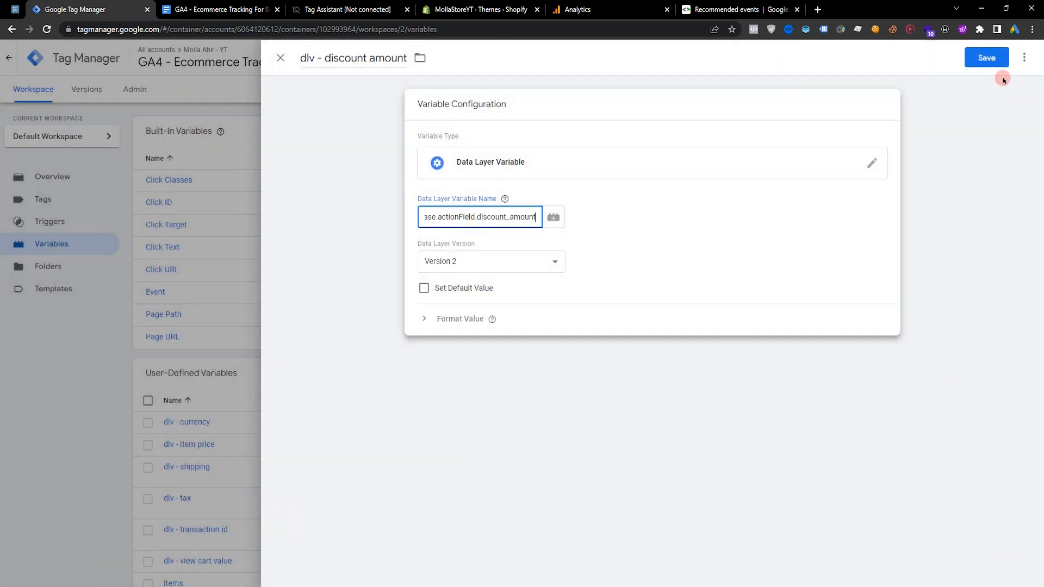
click(987, 58)
Create a new user-defined variable named "dlv - purchase sub total", copying the name from the tracking document
click(217, 9)
drag(329, 405, 445, 403)
key(ctrl+c)
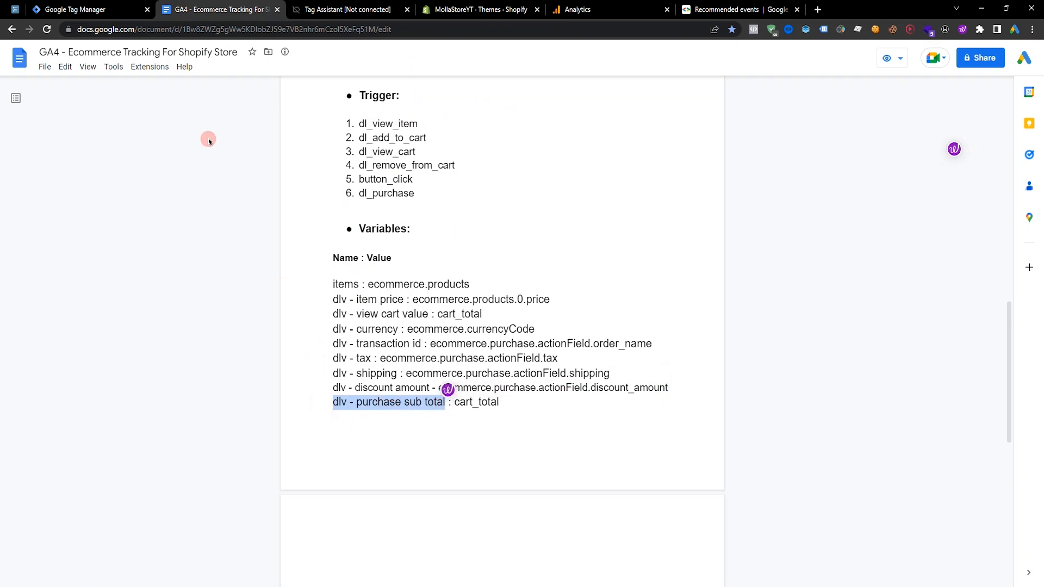
click(113, 5)
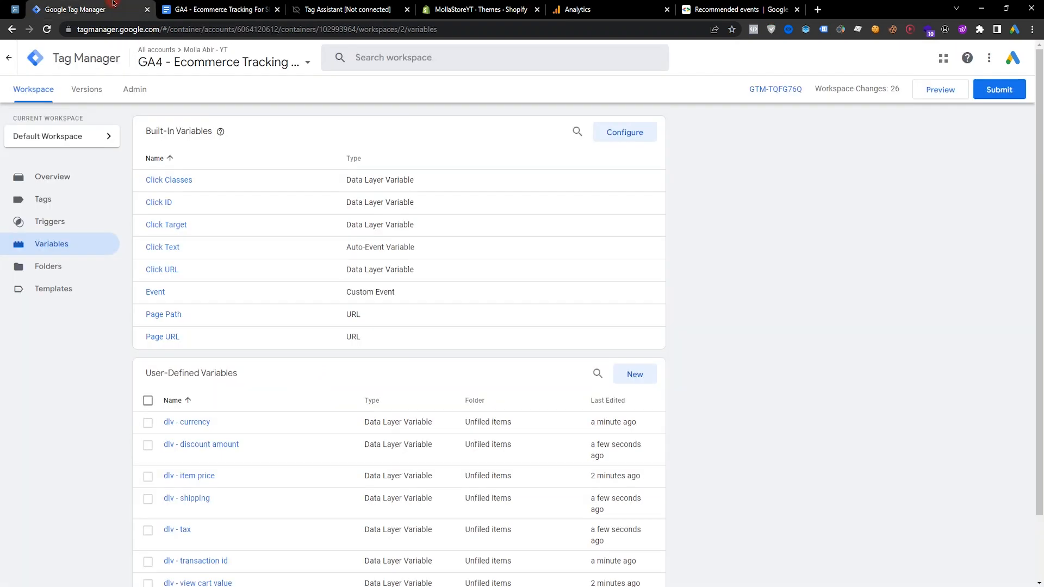
click(636, 386)
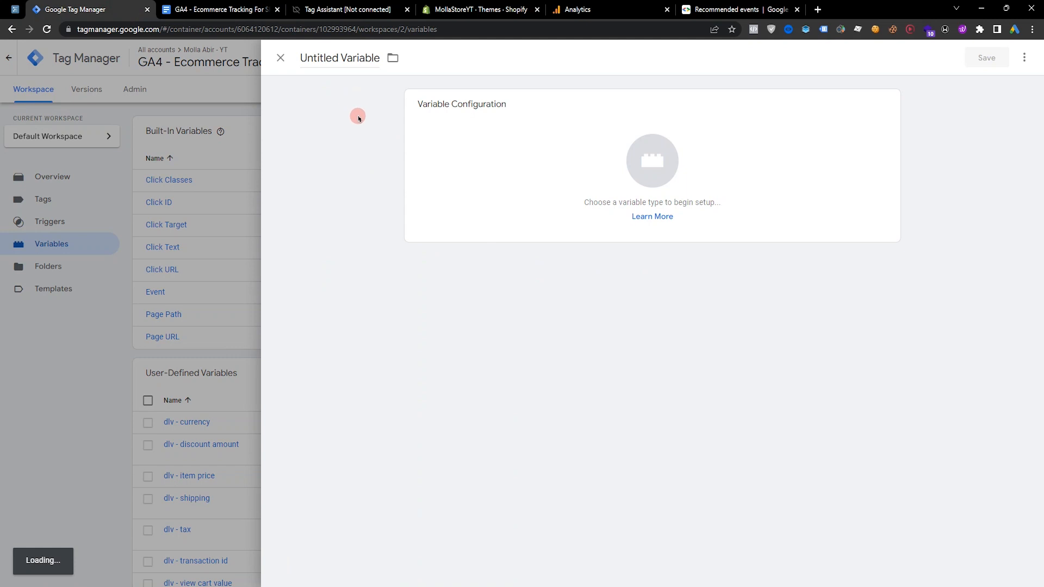
click(338, 60)
key(ctrl+v)
Make the purchase sub total variable a Data Layer Variable reading cart_total, copied from the document, and save it
click(218, 10)
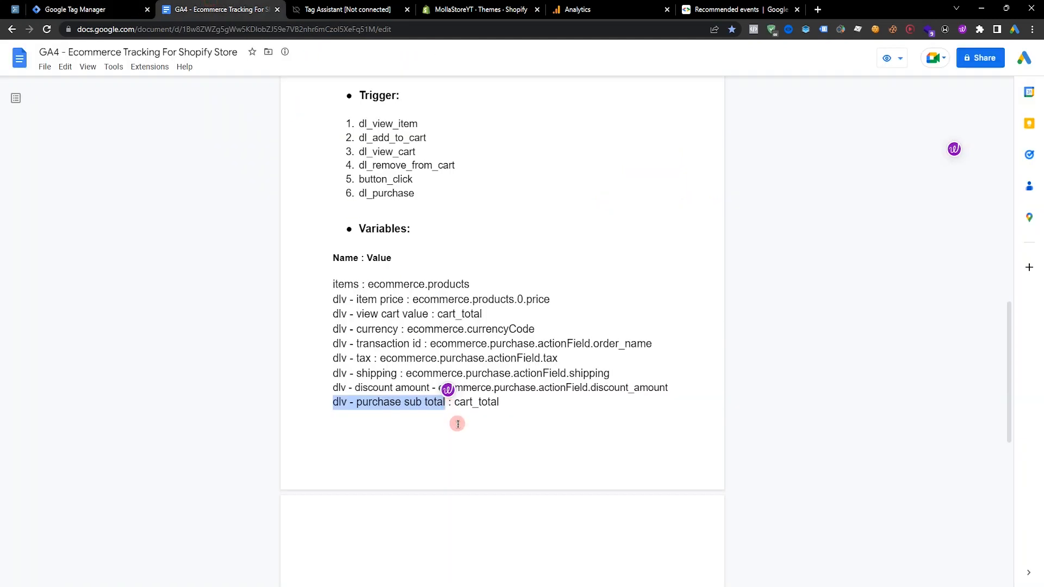
drag(456, 407, 501, 403)
key(ctrl+c)
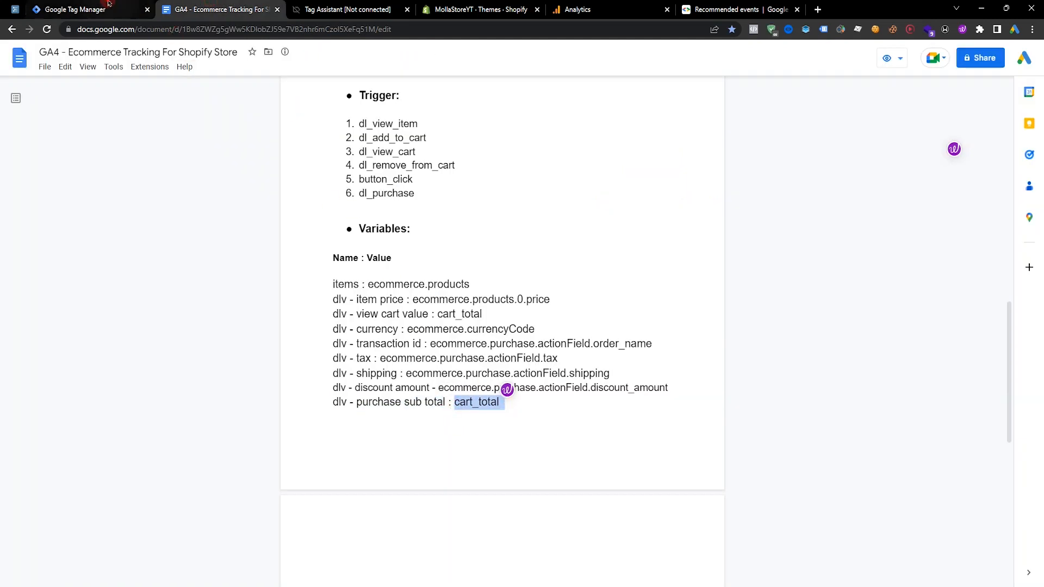
click(87, 9)
click(614, 197)
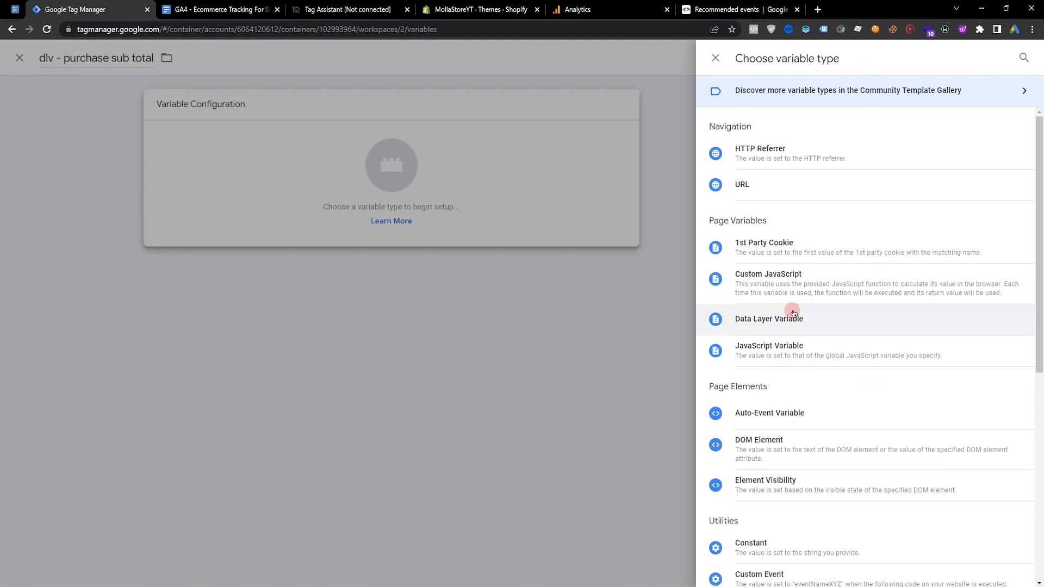
click(801, 321)
click(459, 215)
key(ctrl+v)
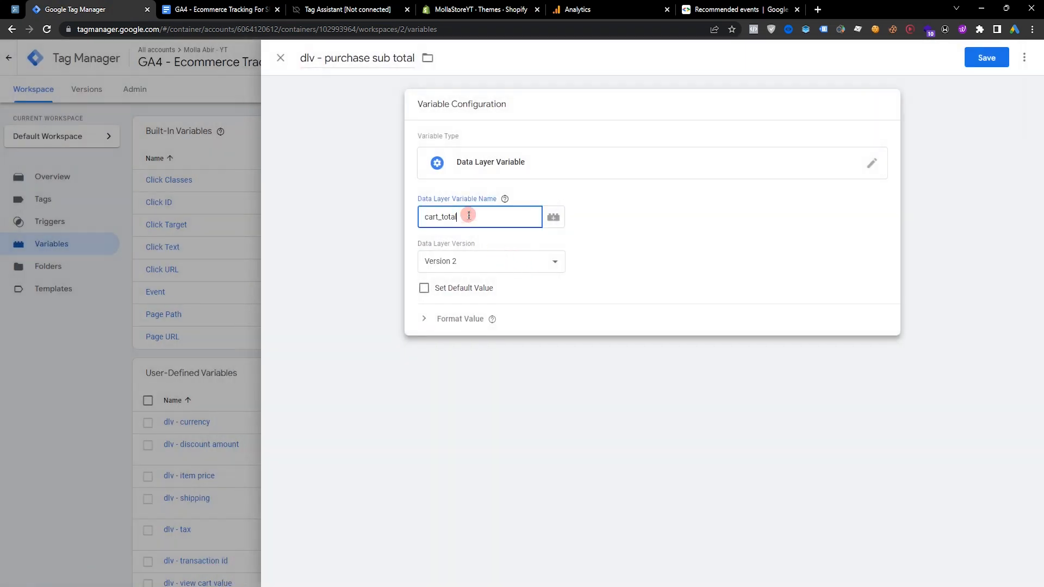
click(992, 61)
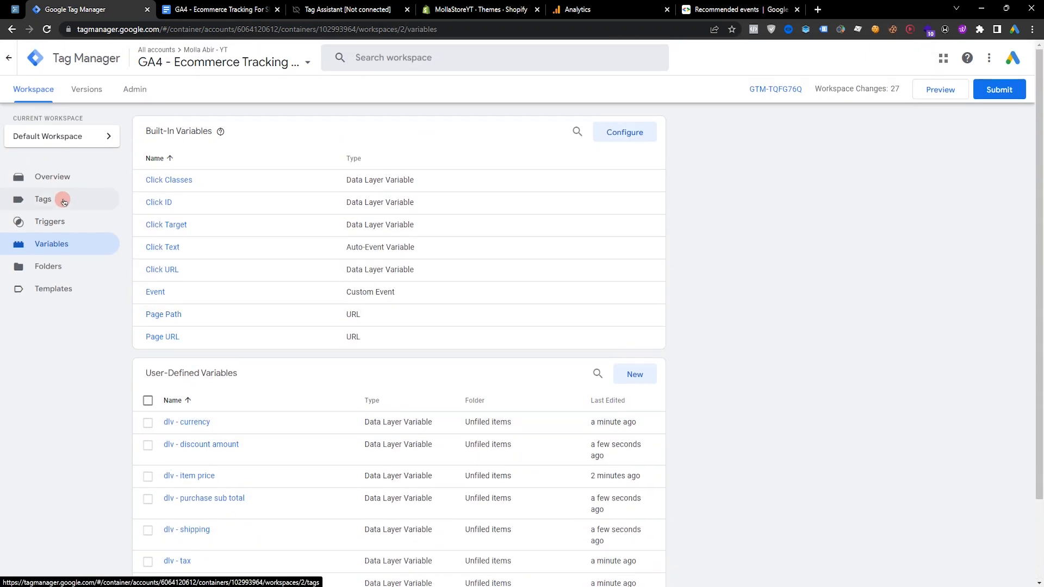
Create a new tag of type Google Analytics: GA4 Configuration
click(63, 202)
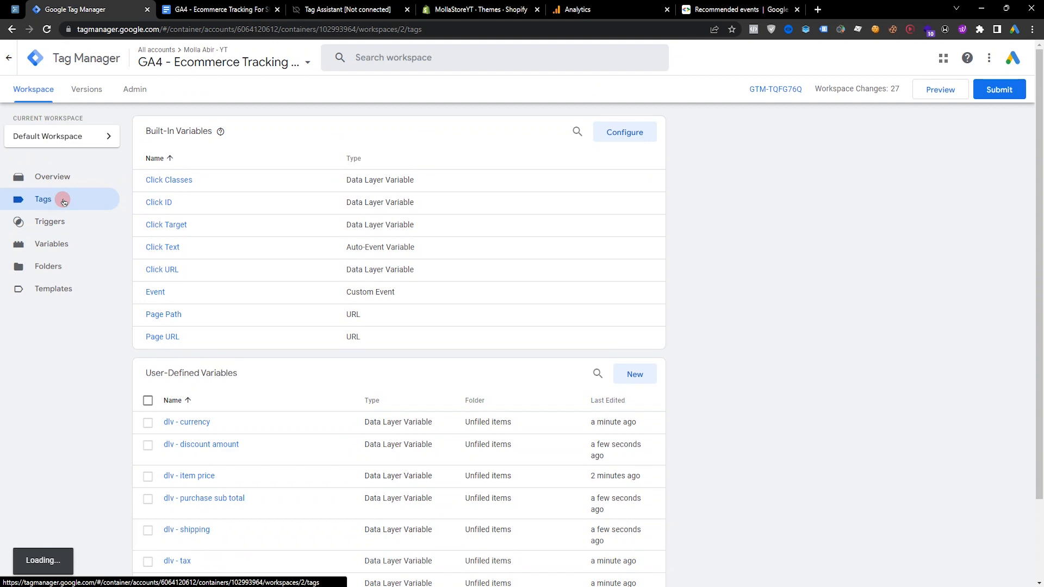
click(636, 131)
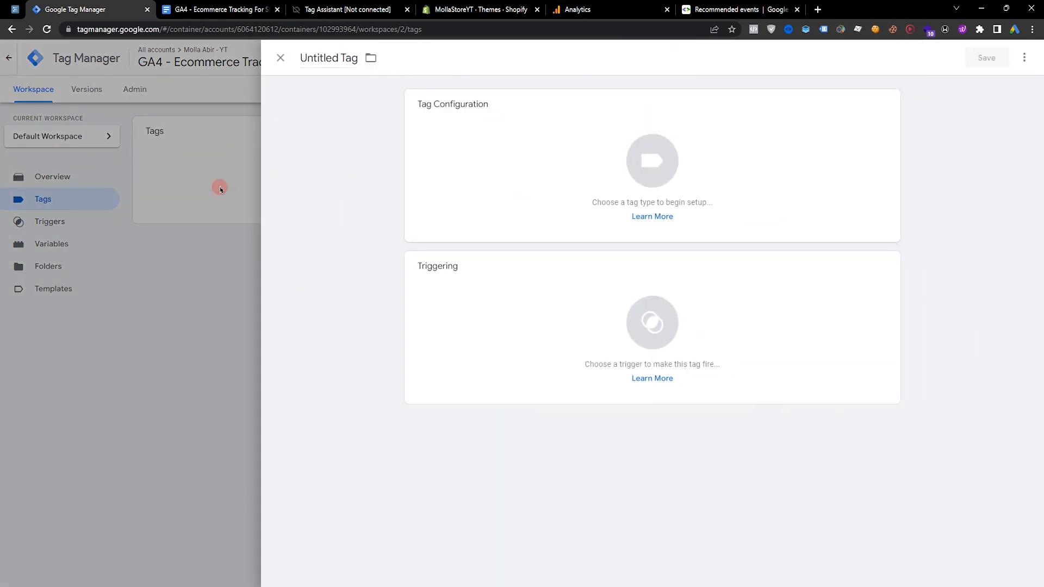
click(163, 191)
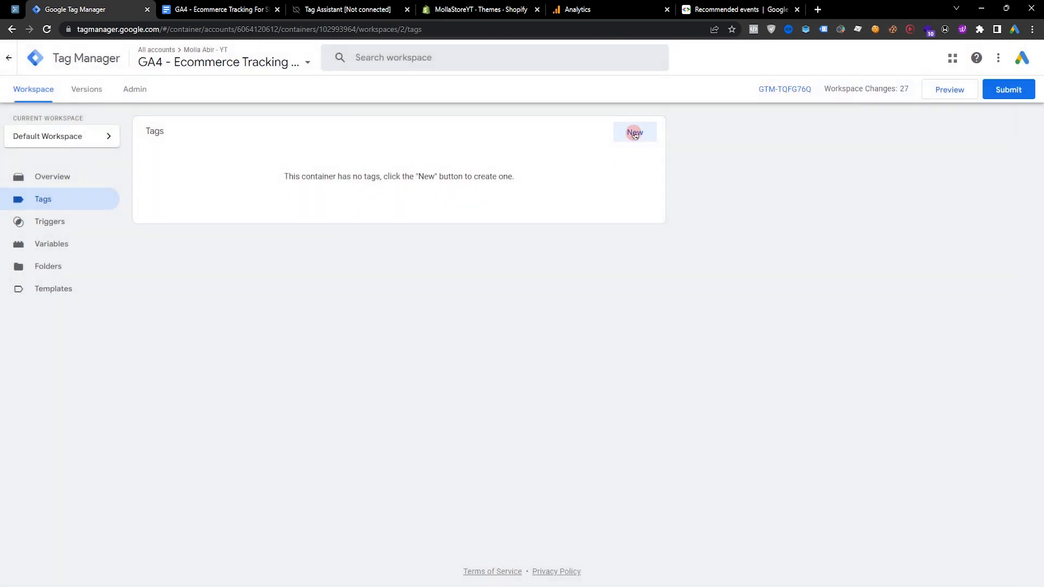
click(634, 132)
click(557, 154)
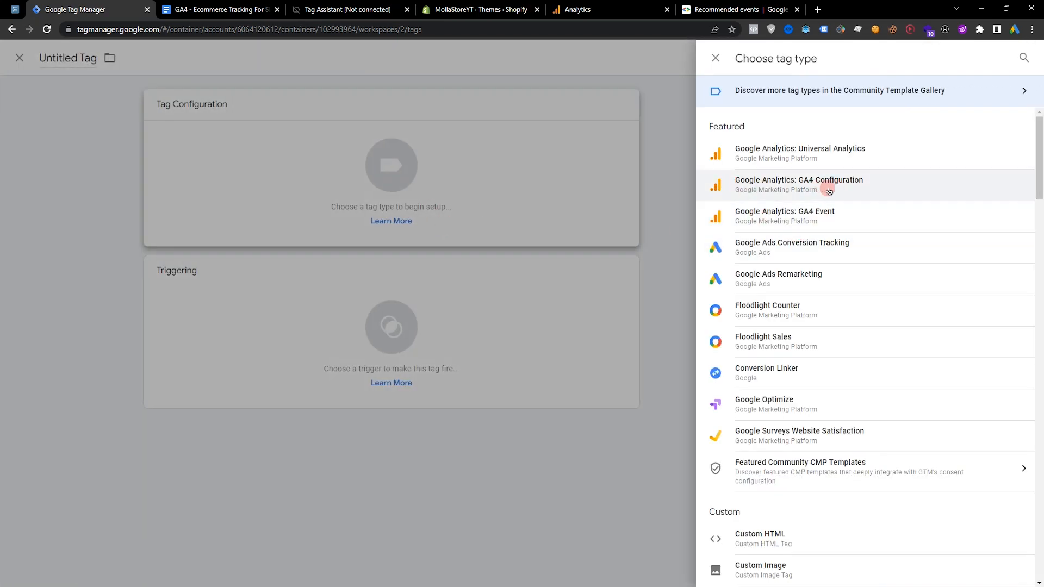
click(859, 184)
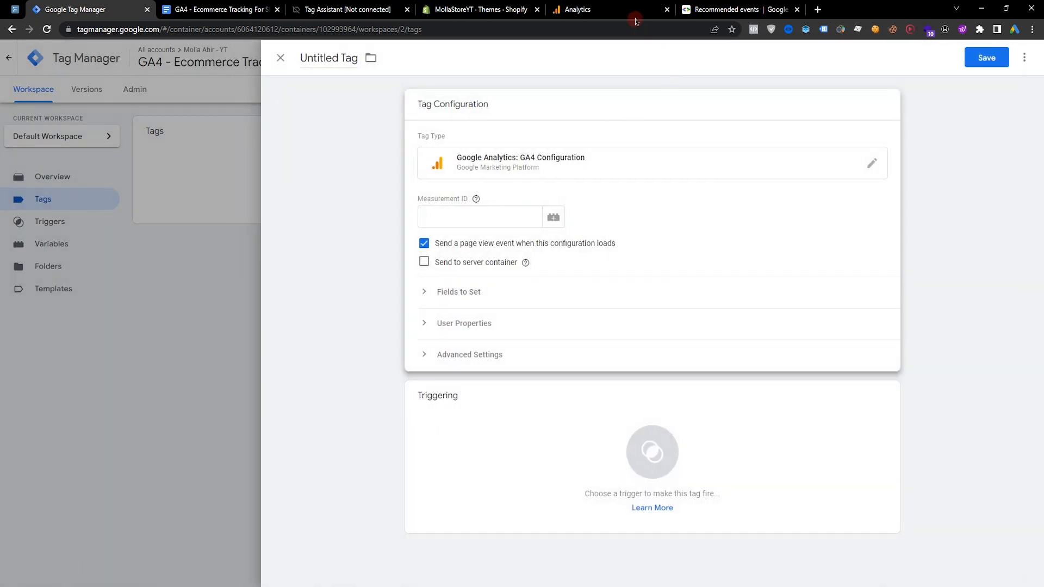
Switch to Google Analytics and open the Shopify property's data streams
click(610, 3)
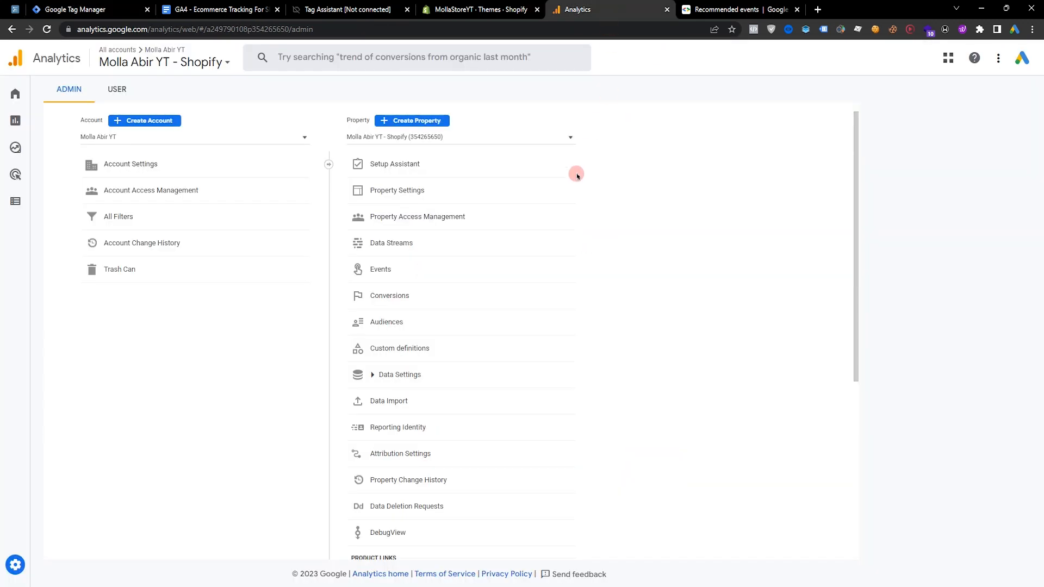
click(401, 256)
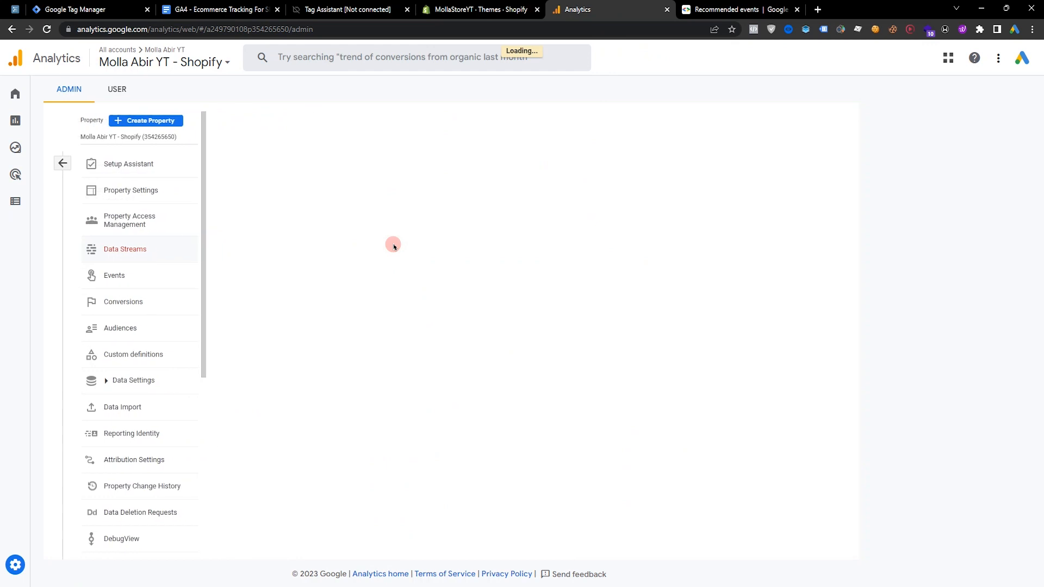
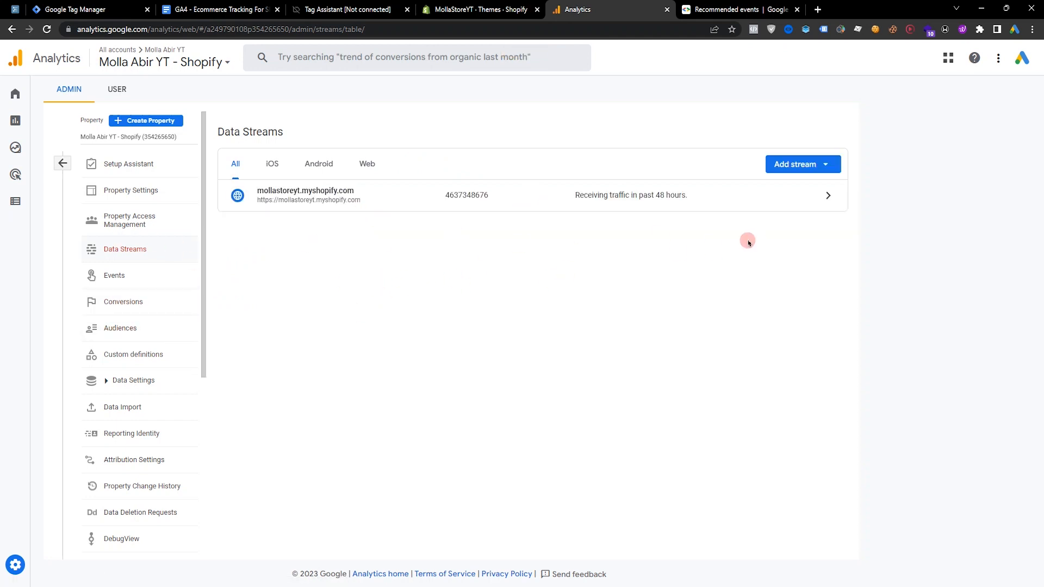
click(801, 163)
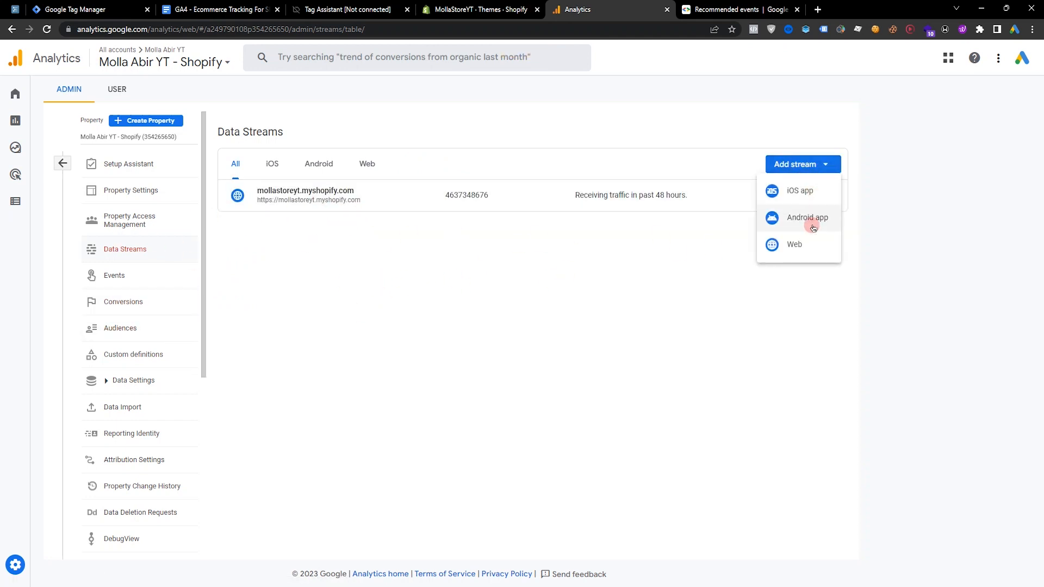
click(792, 249)
click(665, 364)
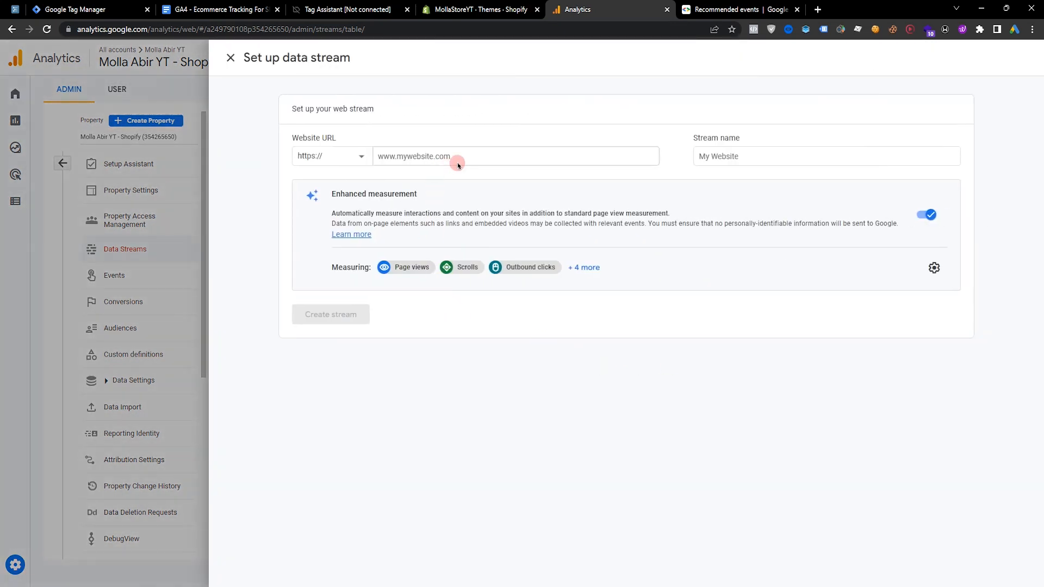
click(453, 157)
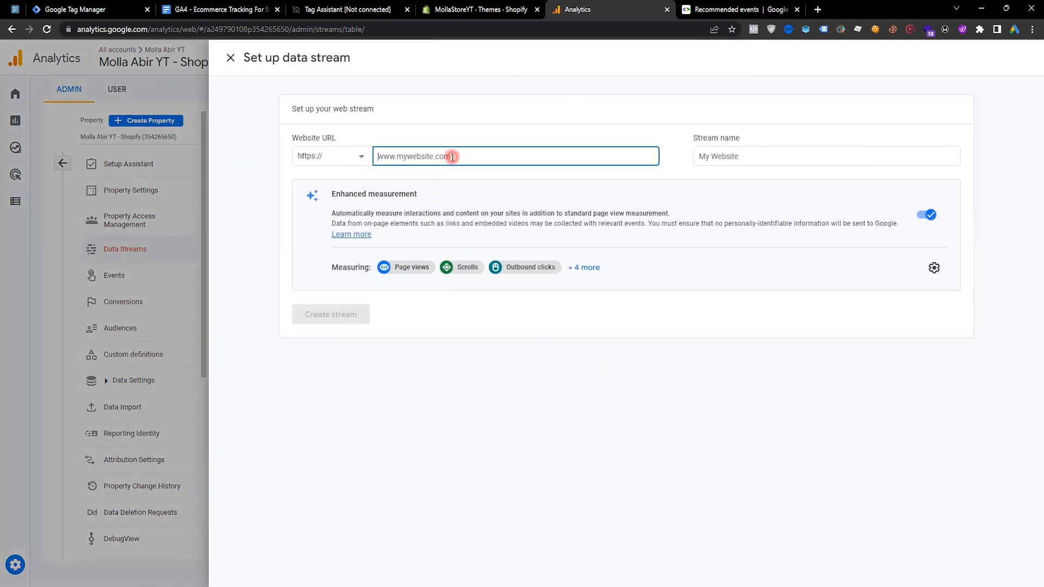
click(771, 156)
click(169, 315)
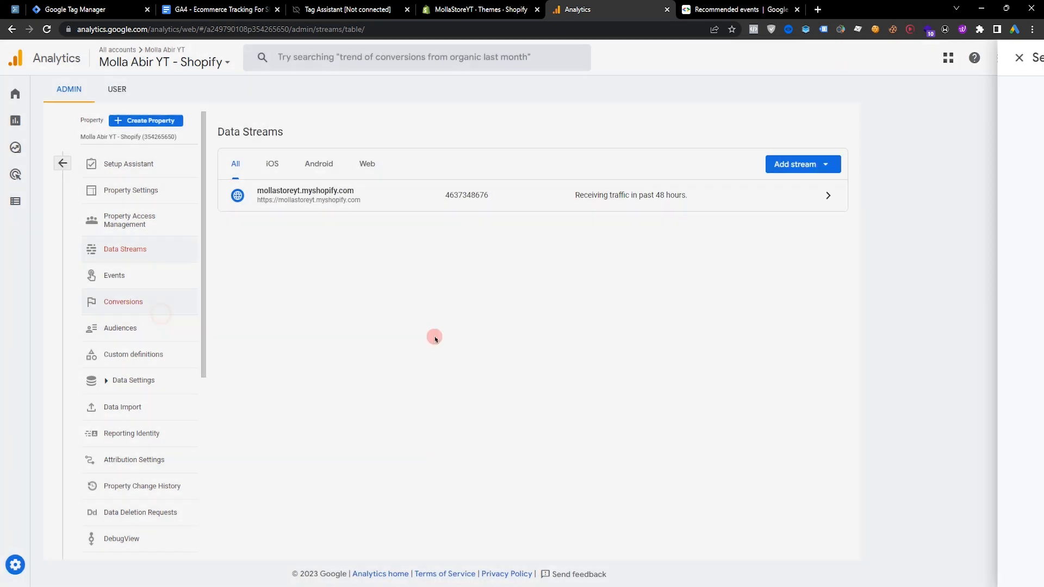
Copy the measurement ID from the existing Shopify web stream into the GA4 Configuration tag in Google Tag Manager
click(312, 191)
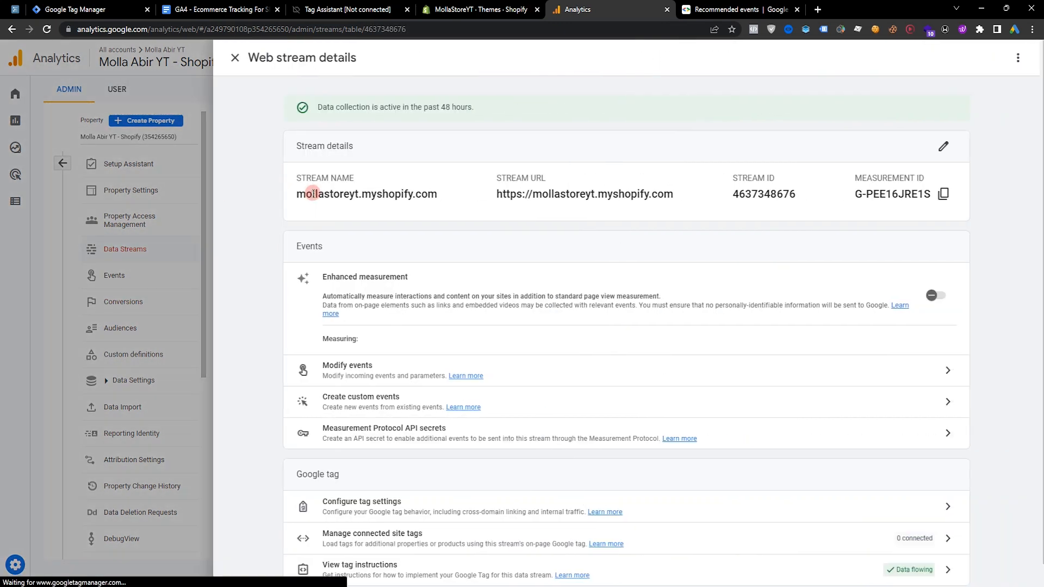
click(938, 195)
click(82, 9)
click(464, 218)
key(ctrl+v)
Set the configuration tag to fire on All Pages and save it under the name "GA4 - Configure"
click(533, 429)
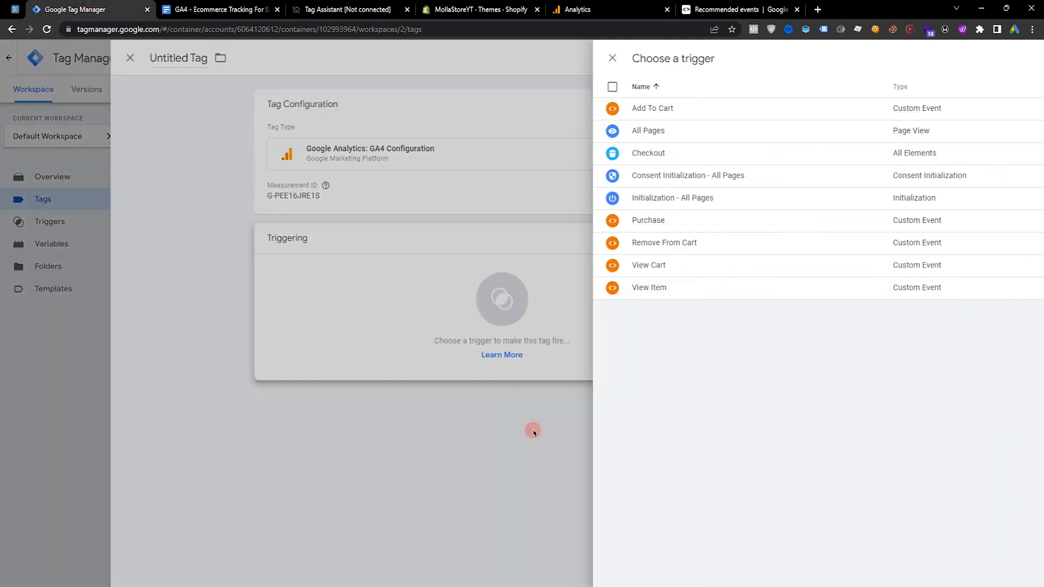
click(332, 131)
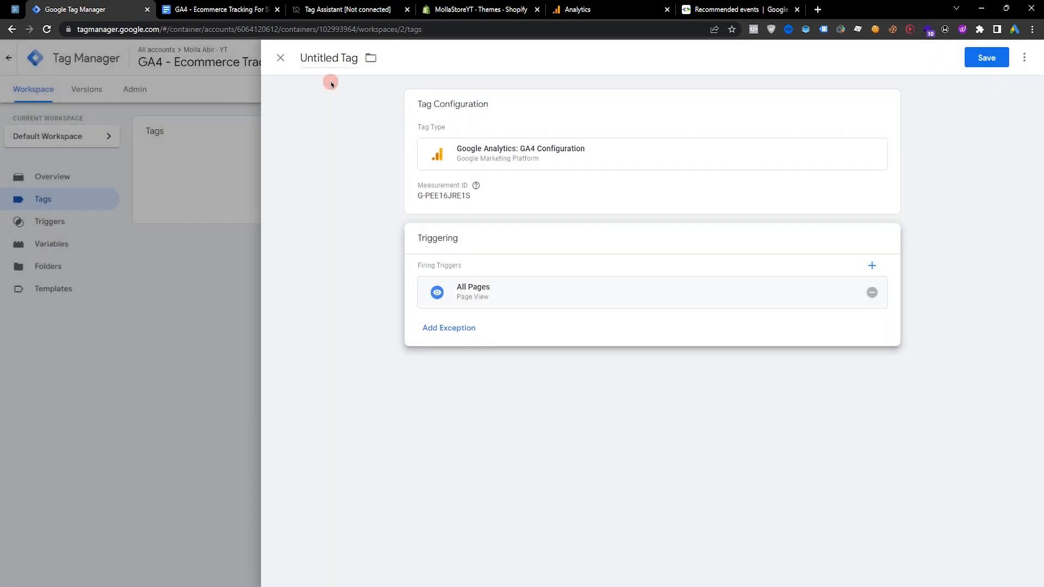
click(323, 58)
text(GA4 - Configure)
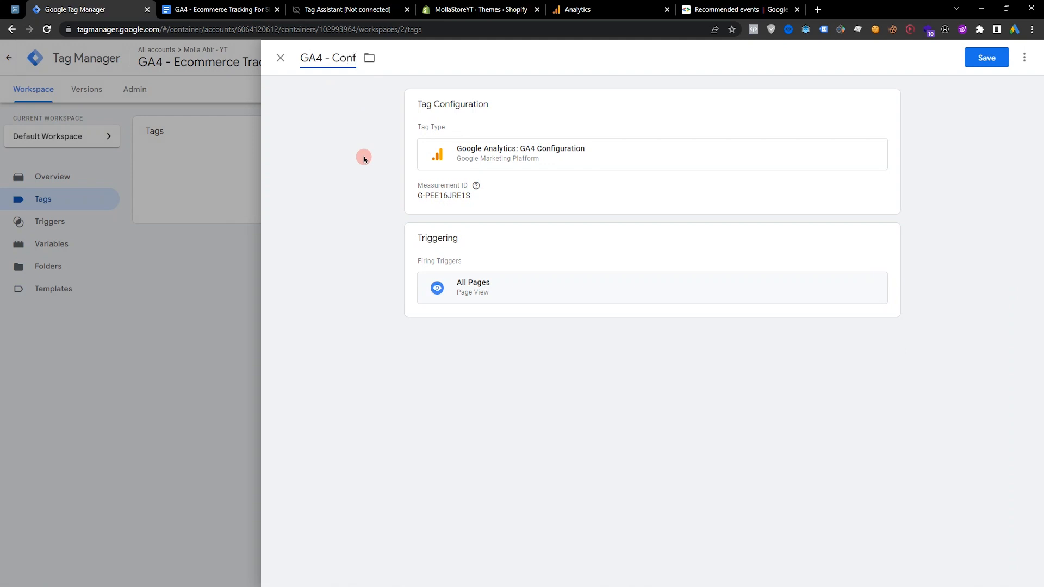
click(1006, 64)
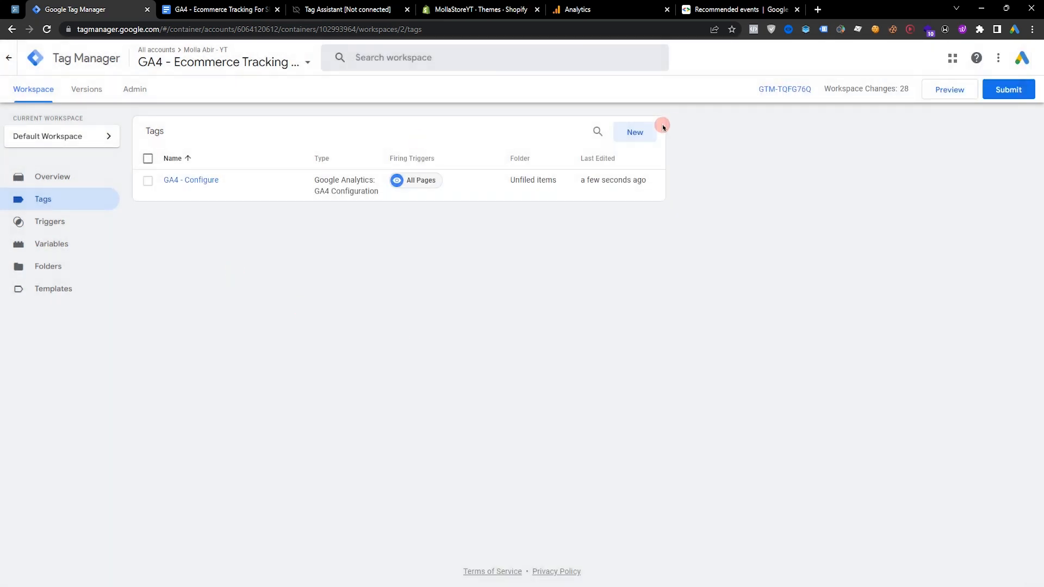
Rename the existing configuration tag to "GA4 - Configure All pages" and save it
click(636, 129)
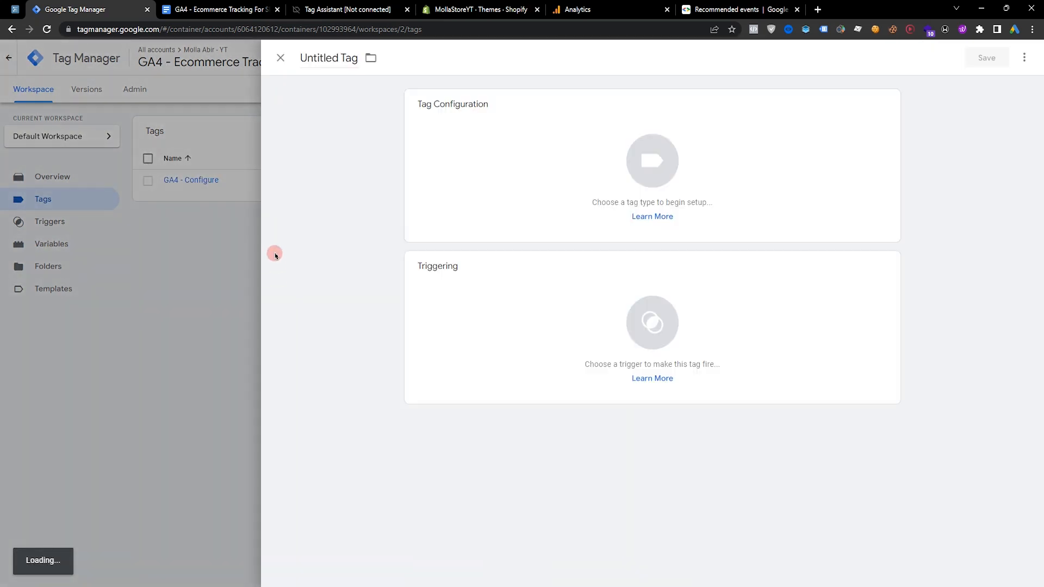
click(176, 260)
click(202, 180)
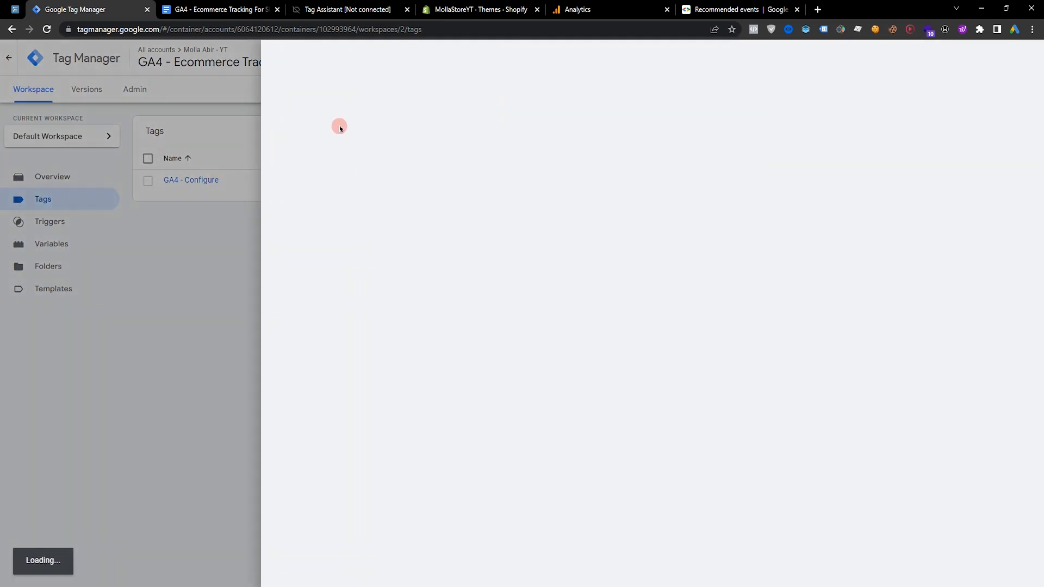
click(394, 58)
click(383, 58)
click(383, 58)
click(376, 57)
click(376, 56)
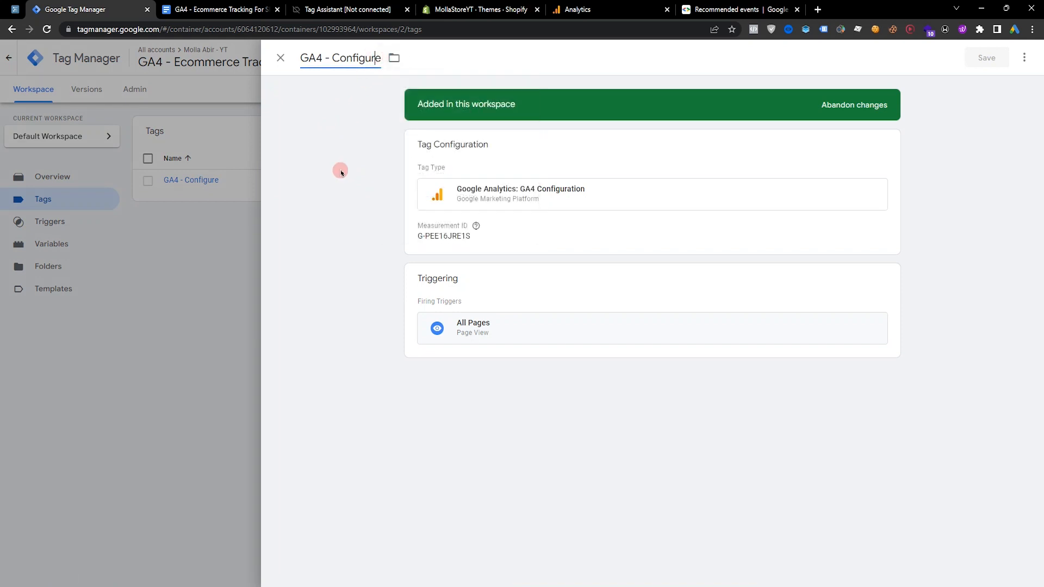
text(All pages)
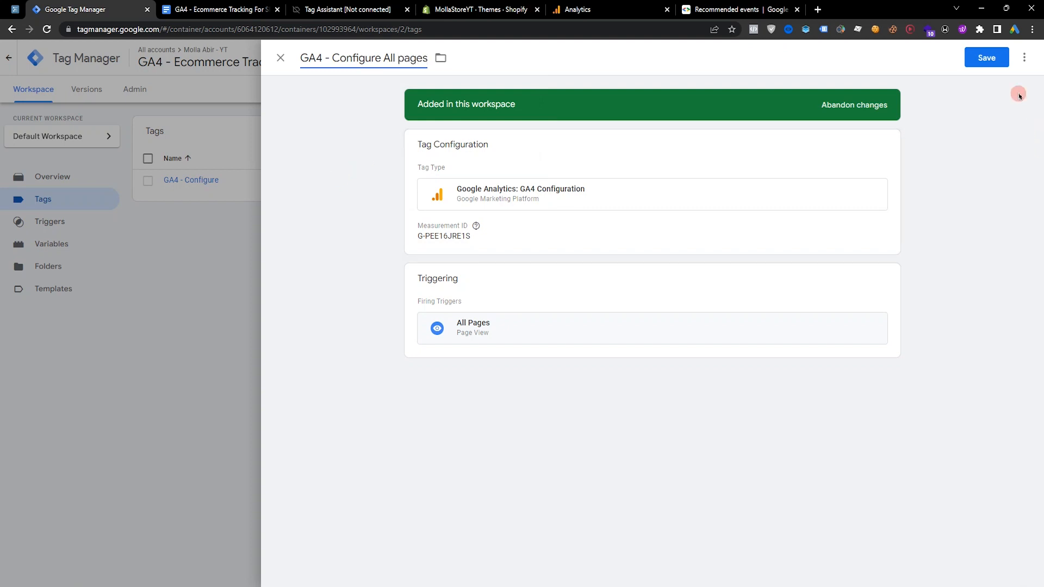
click(1000, 63)
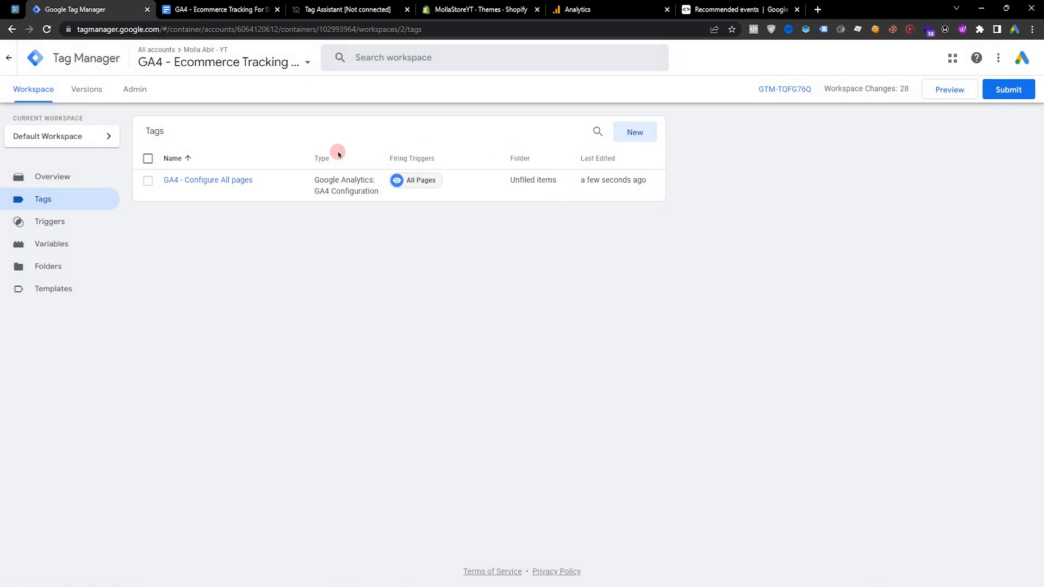
Create a new GA4 Event tag and choose "GA4 - Configure All pages" as its configuration tag
click(634, 143)
click(566, 147)
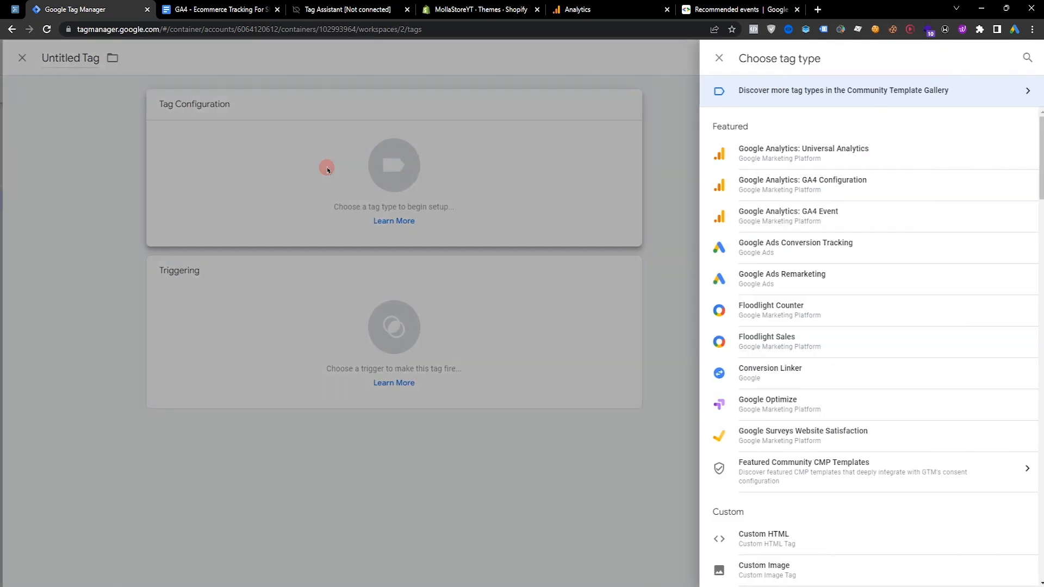
scroll(832, 283, down, 3)
scroll(868, 322, up, 3)
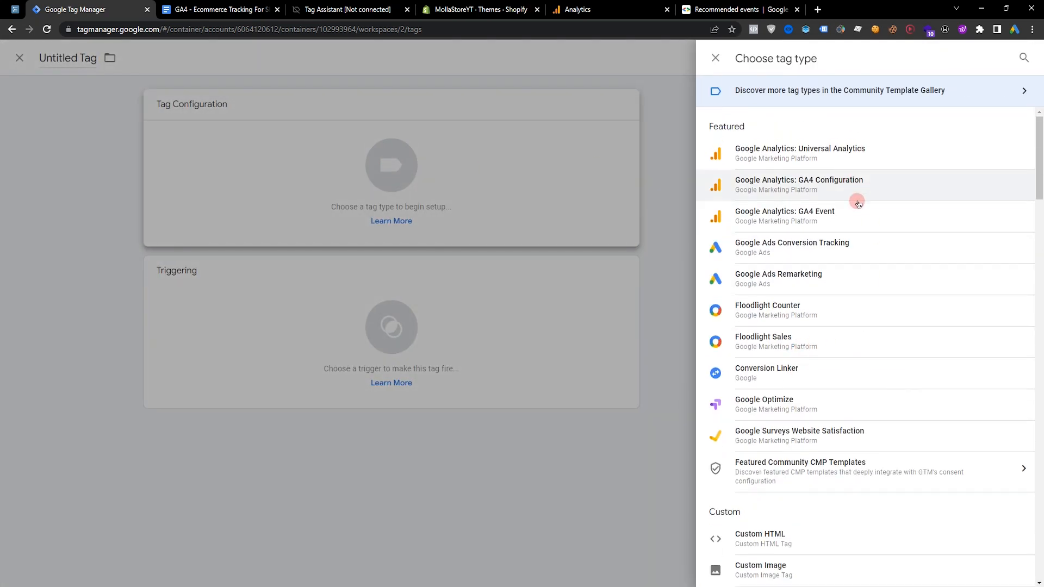
click(828, 214)
click(466, 225)
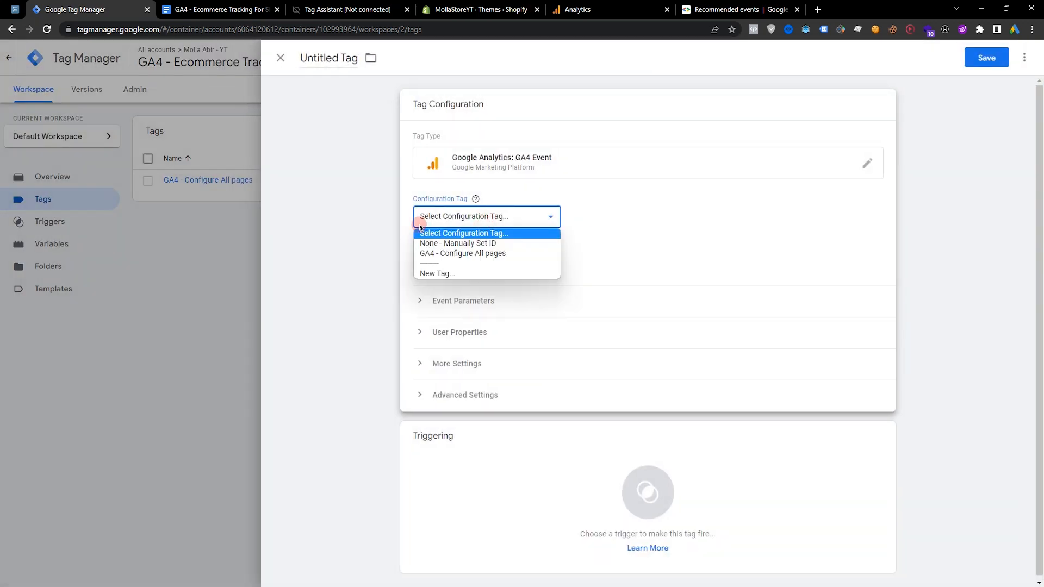
click(488, 254)
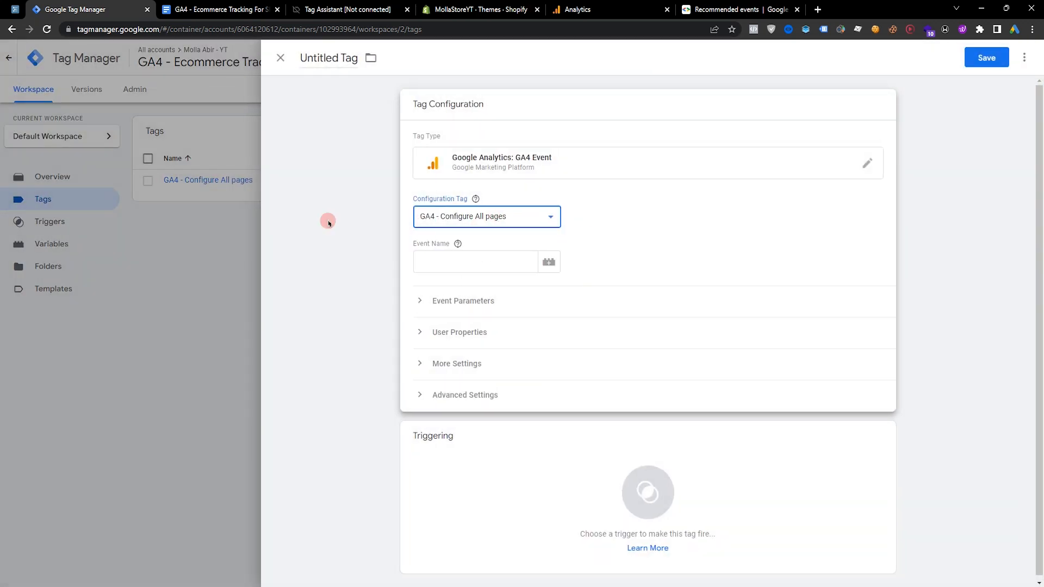
Copy view_item from the recommended events list in Google Docs into the new tag's event name in Google Tag Manager
click(448, 263)
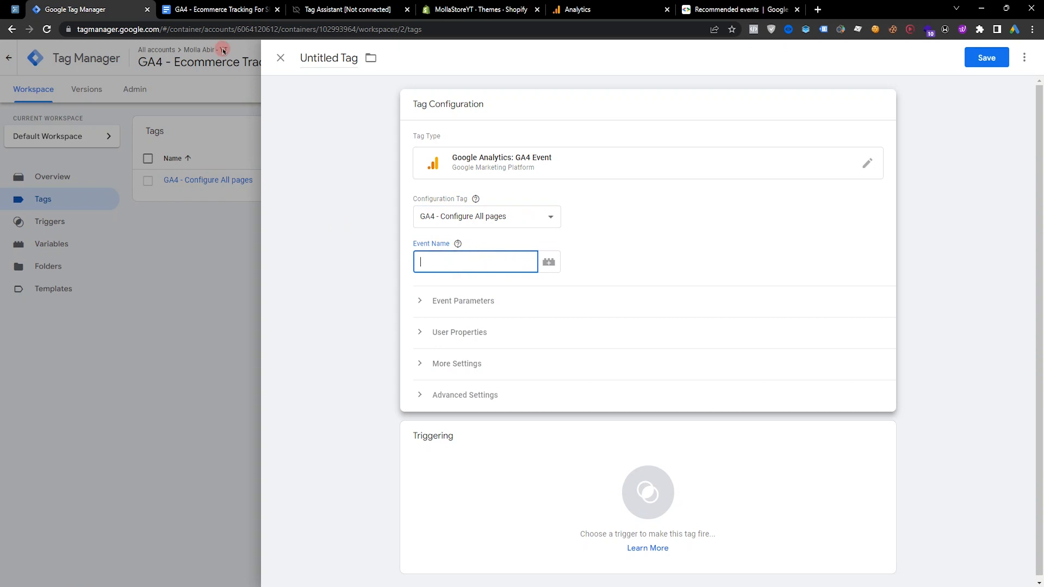
click(220, 10)
scroll(506, 392, up, 20)
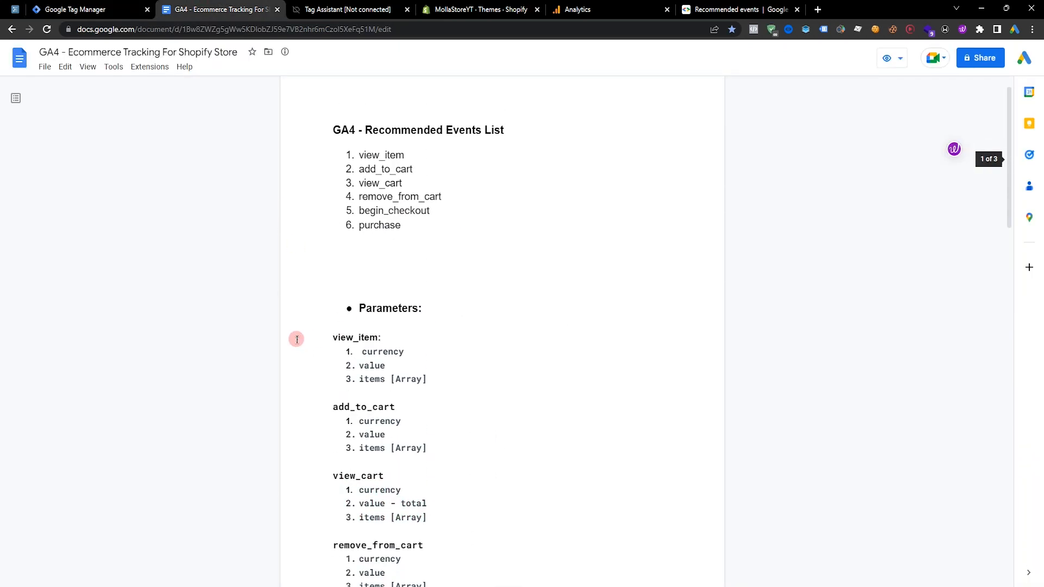
double_click(383, 172)
key(ctrl+c)
click(89, 10)
click(472, 263)
key(ctrl+v)
Add three event parameter rows to the tag and name the first one currency, copied from the Google Docs parameter list
click(471, 287)
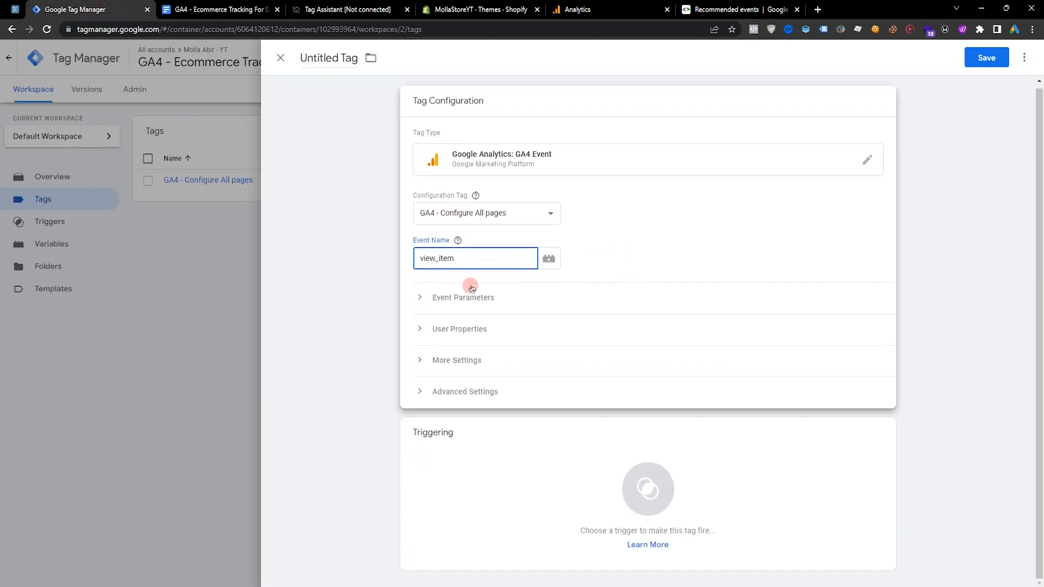
scroll(466, 294, down, 1)
click(461, 290)
click(460, 316)
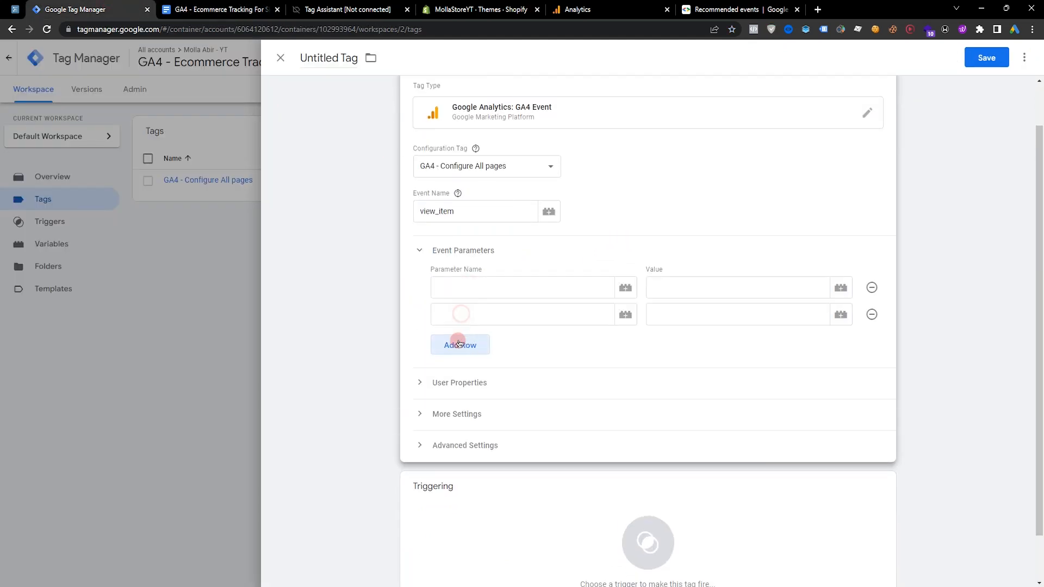
click(459, 343)
click(220, 9)
scroll(400, 290, down, 4)
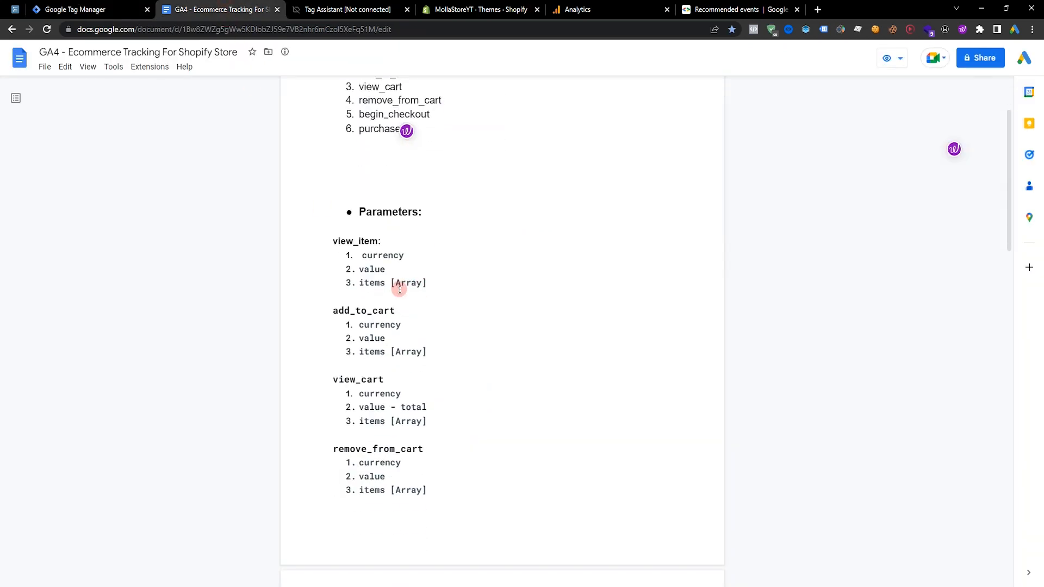
double_click(373, 255)
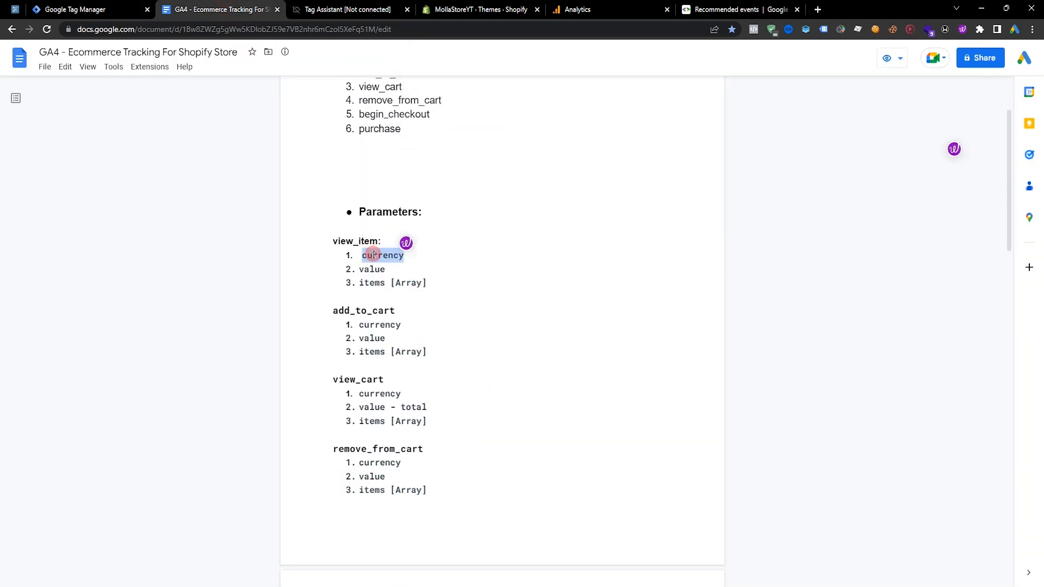
click(109, 9)
click(474, 282)
key(ctrl+v)
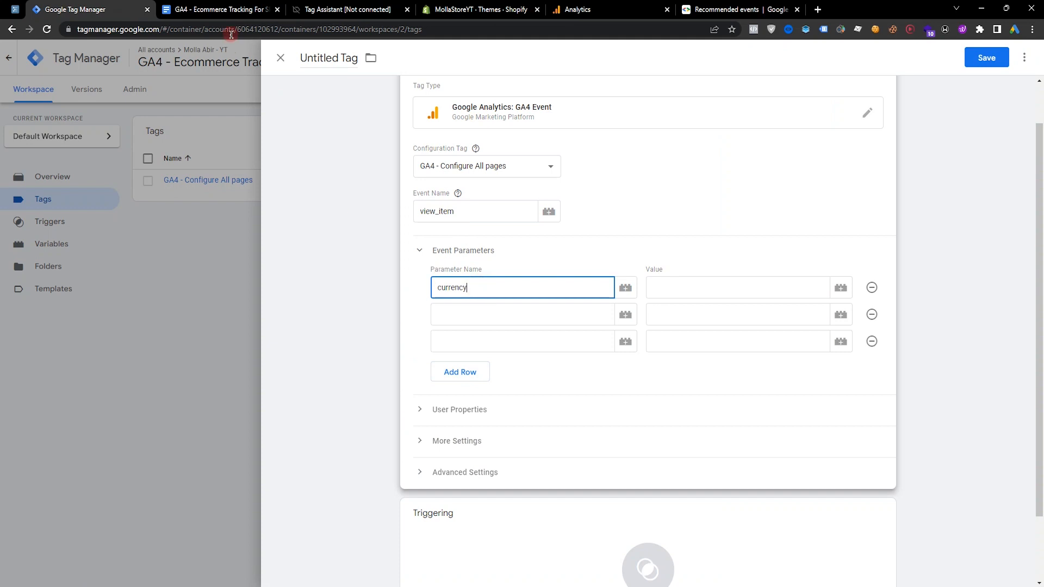
Name the second and third event parameters value and items, copying both names from the view_item list in Google Docs
click(228, 9)
double_click(372, 270)
click(139, 8)
click(467, 320)
key(ctrl+v)
click(180, 10)
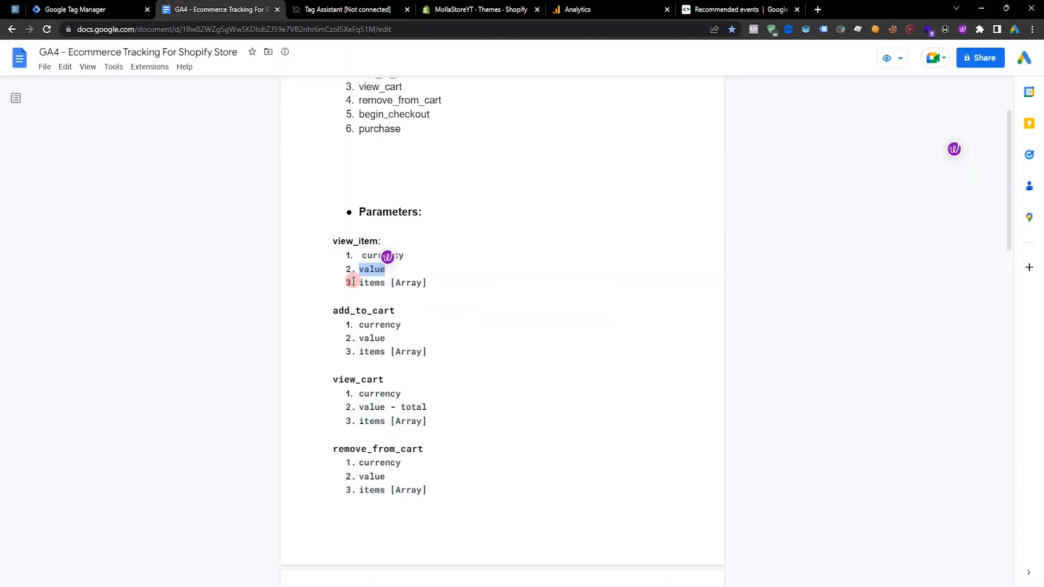
double_click(370, 283)
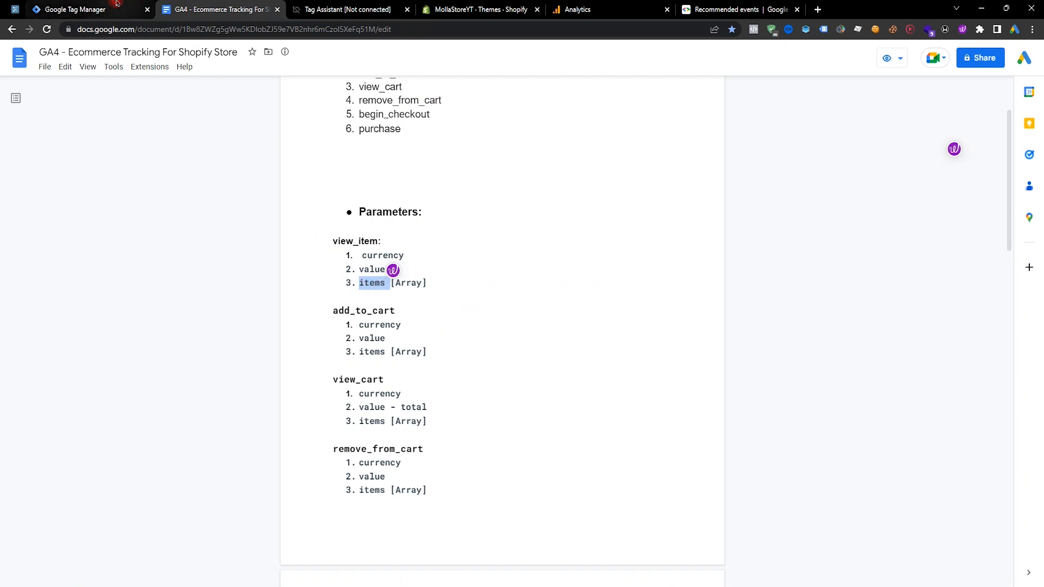
click(87, 9)
click(473, 342)
key(ctrl+v)
Assign {{dlv - currency}}, {{dlv - view cart value}} and {{items}} as the values of the currency, value and items parameters
click(676, 287)
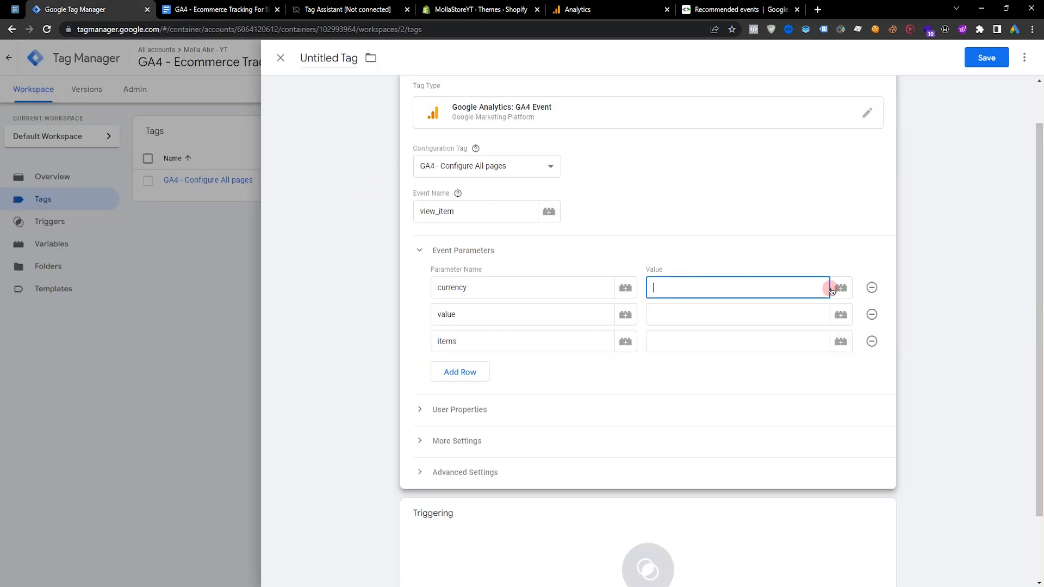
click(841, 287)
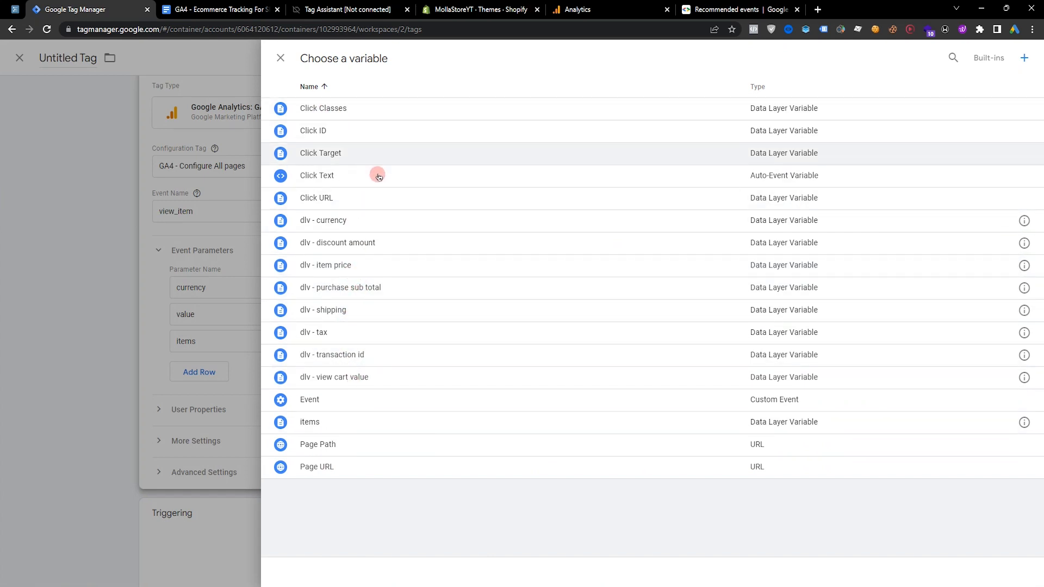
click(338, 222)
click(696, 314)
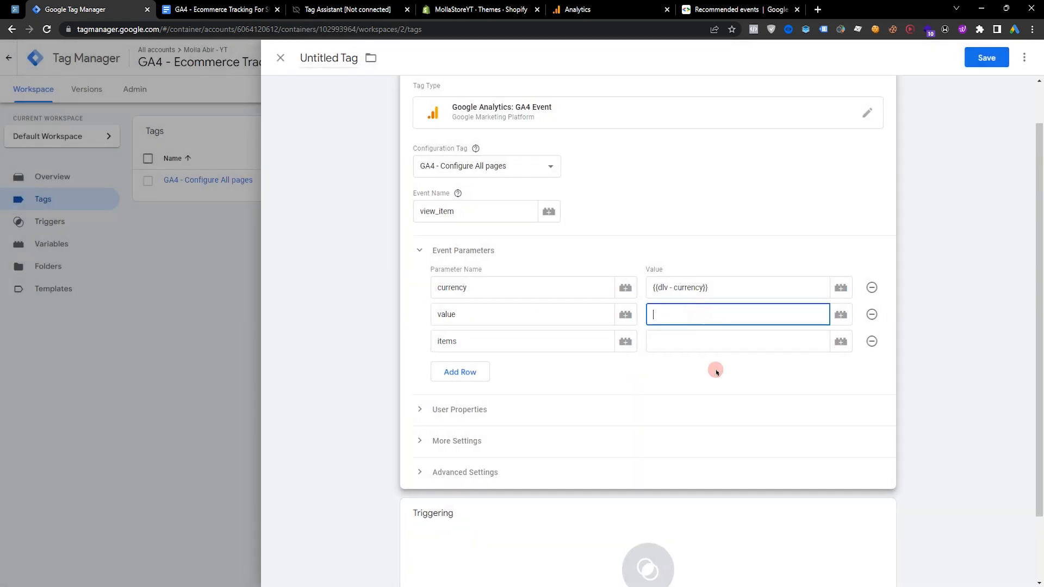
text({{val)
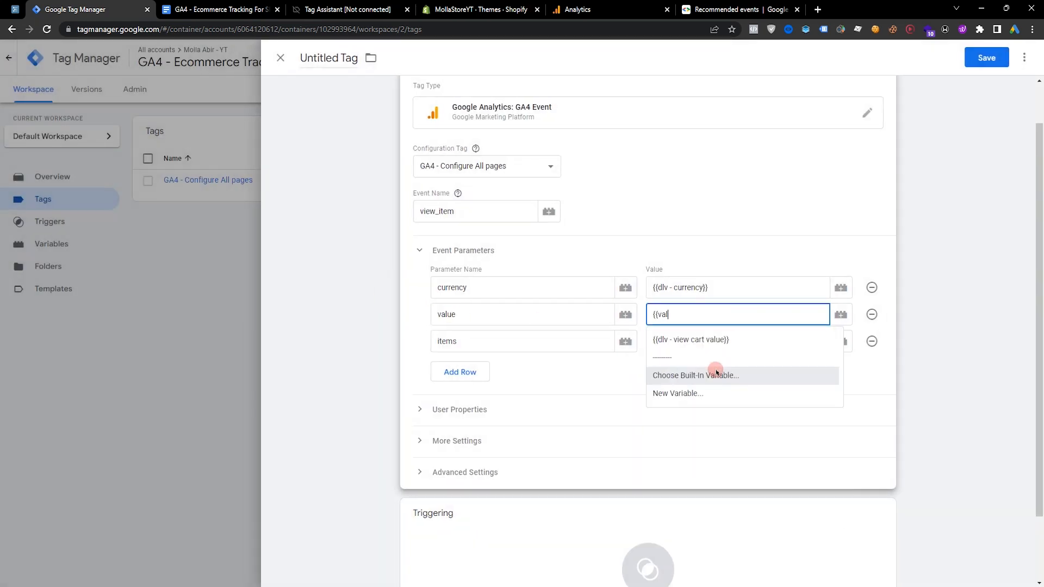
click(696, 341)
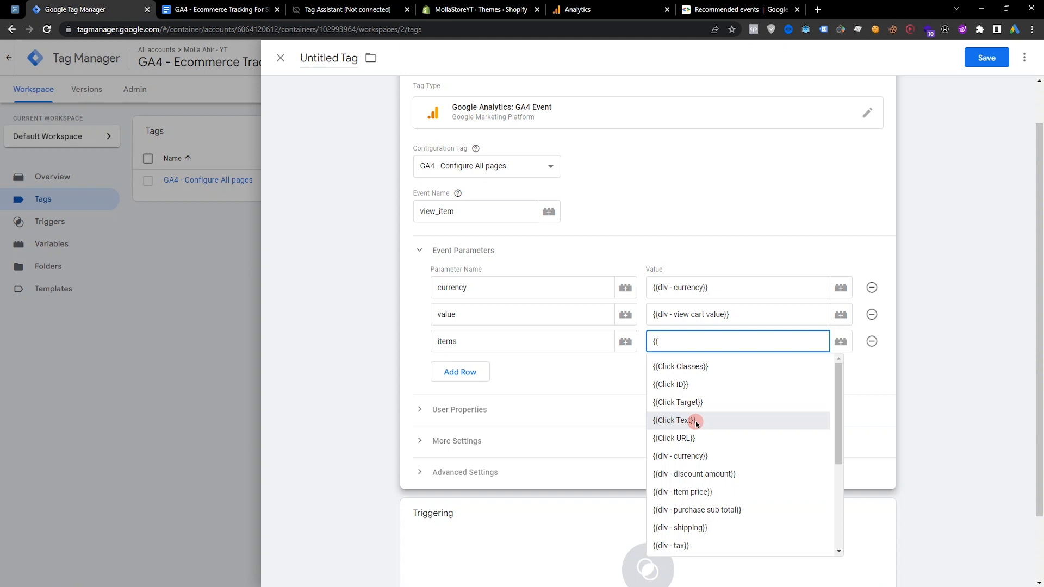
text({{item)
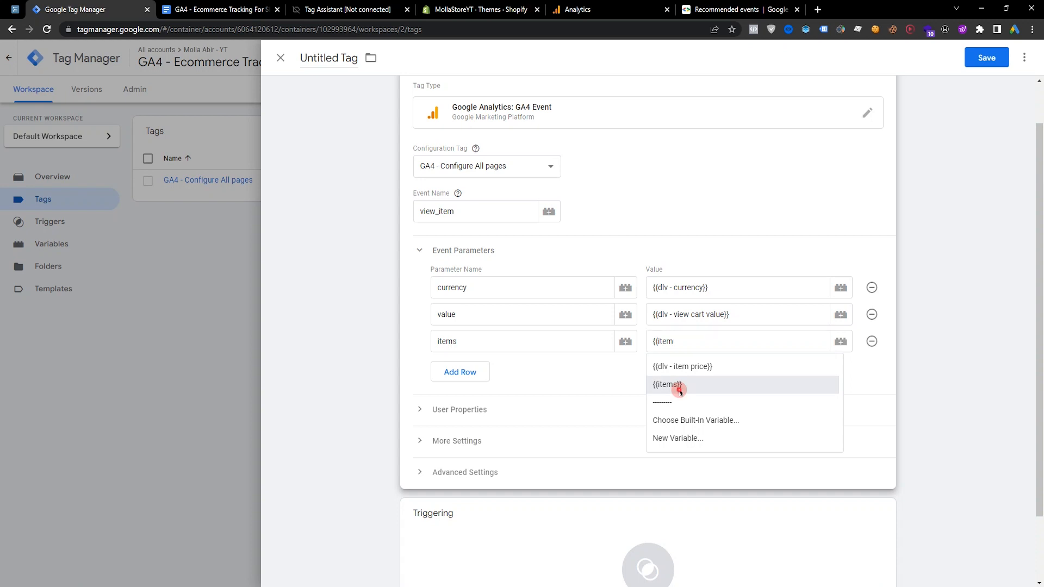
click(674, 386)
Set the tag to fire on the View Item trigger and save it as "GA4 - View Item"
scroll(541, 414, down, 1)
click(483, 461)
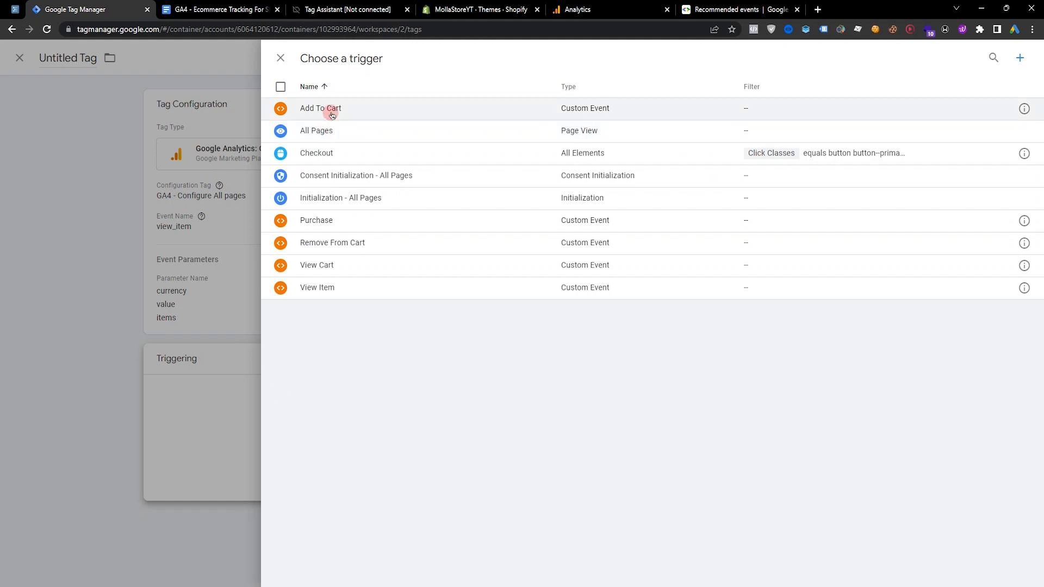
click(329, 288)
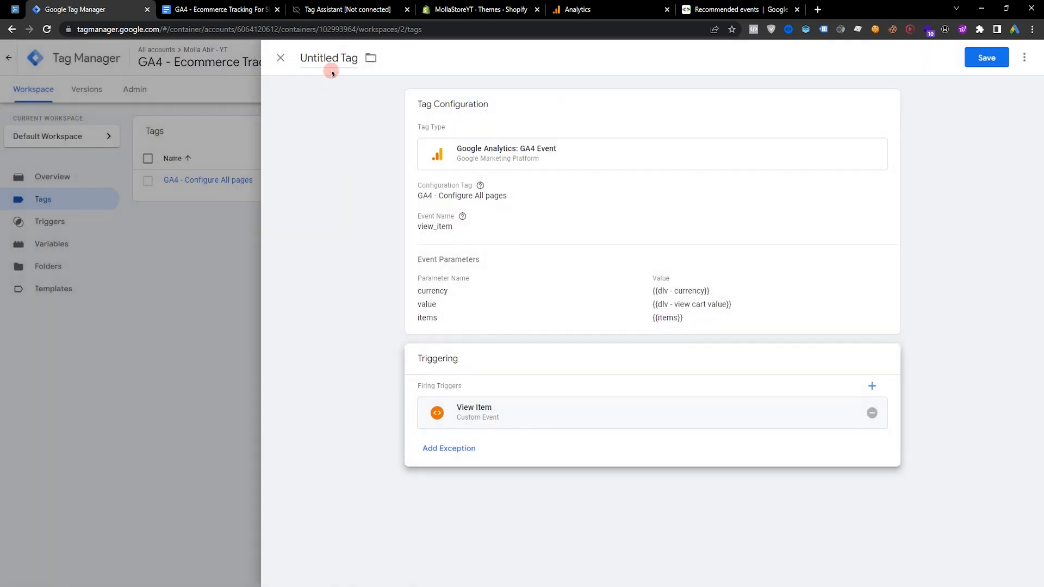
click(330, 61)
text(GA4 - View Item)
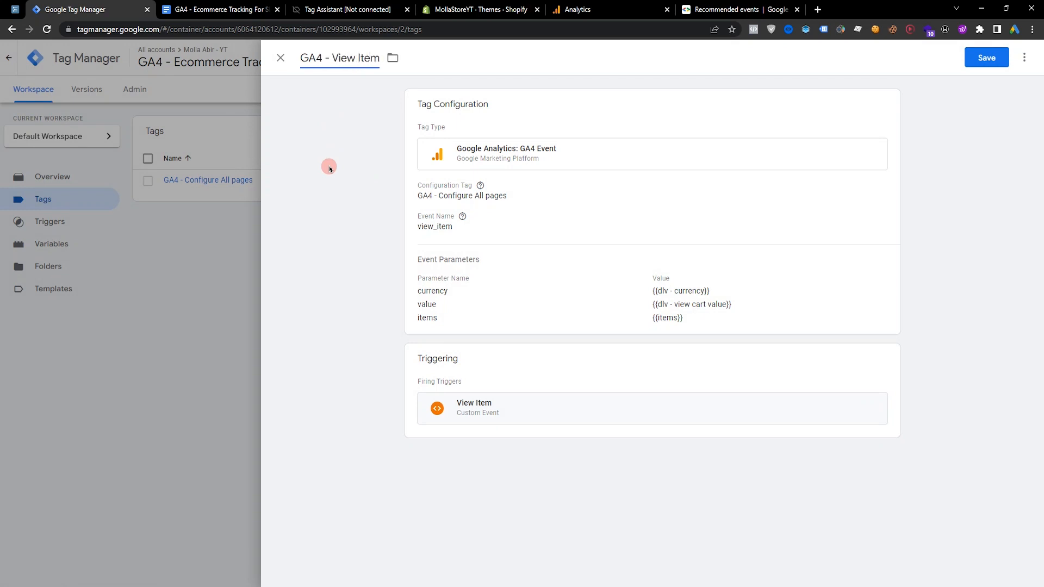
click(985, 57)
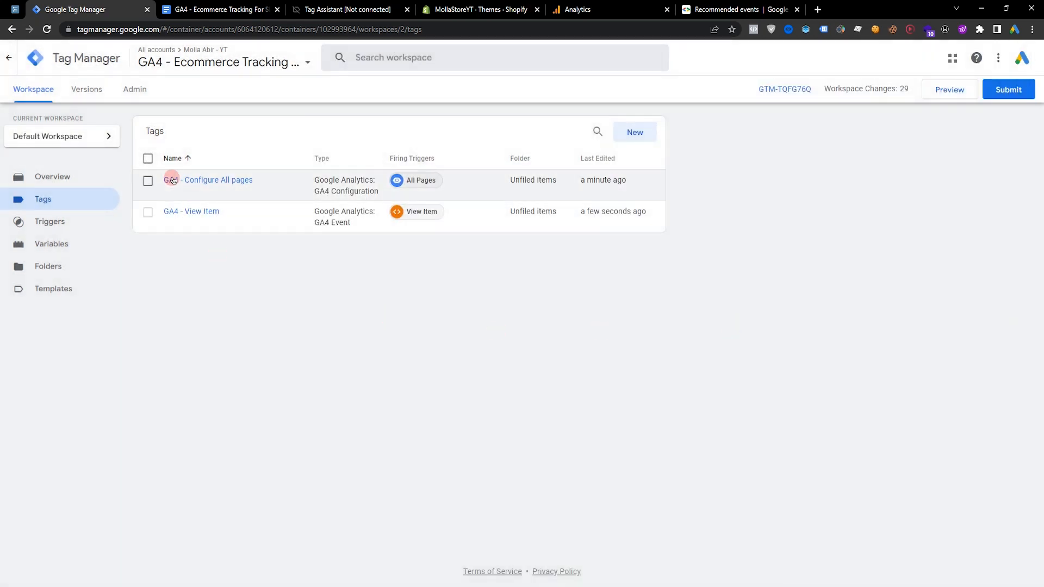
Change the value parameter of the "GA4 - View Item" tag to {{dlv - item price}} and save the tag
click(199, 214)
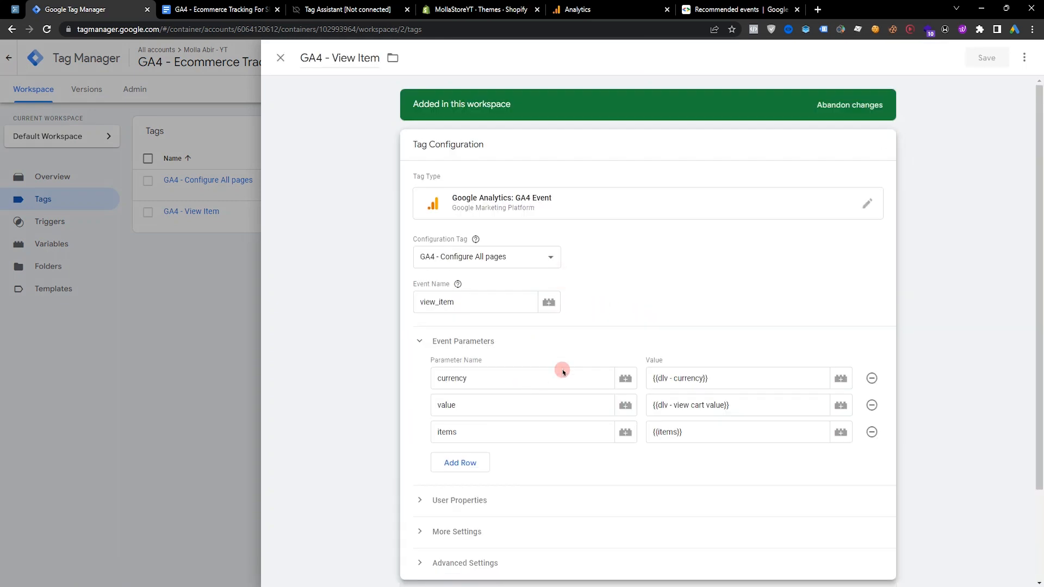
click(759, 406)
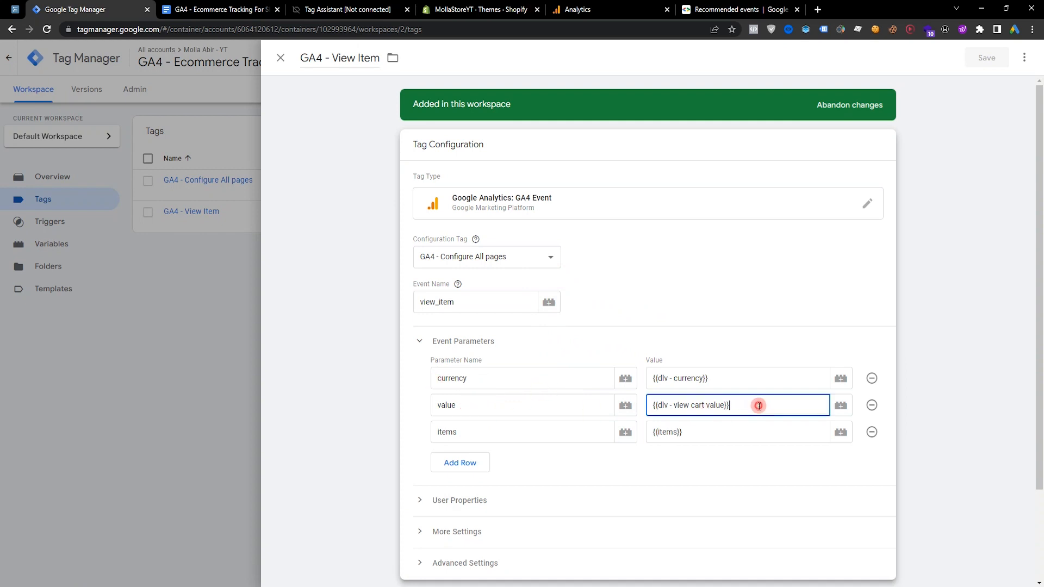
drag(755, 408, 658, 407)
key(BackSpace)
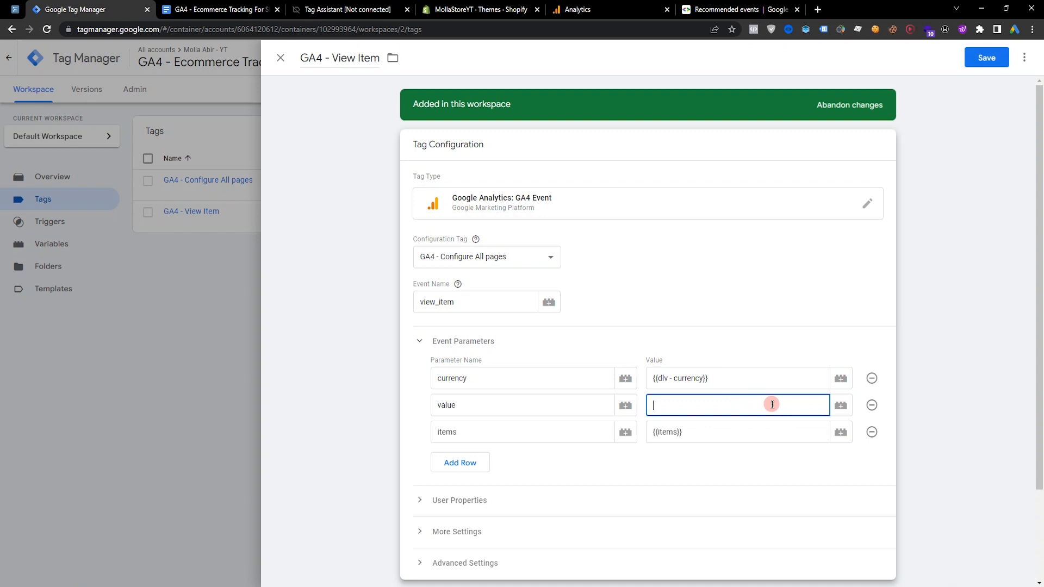
text({{item)
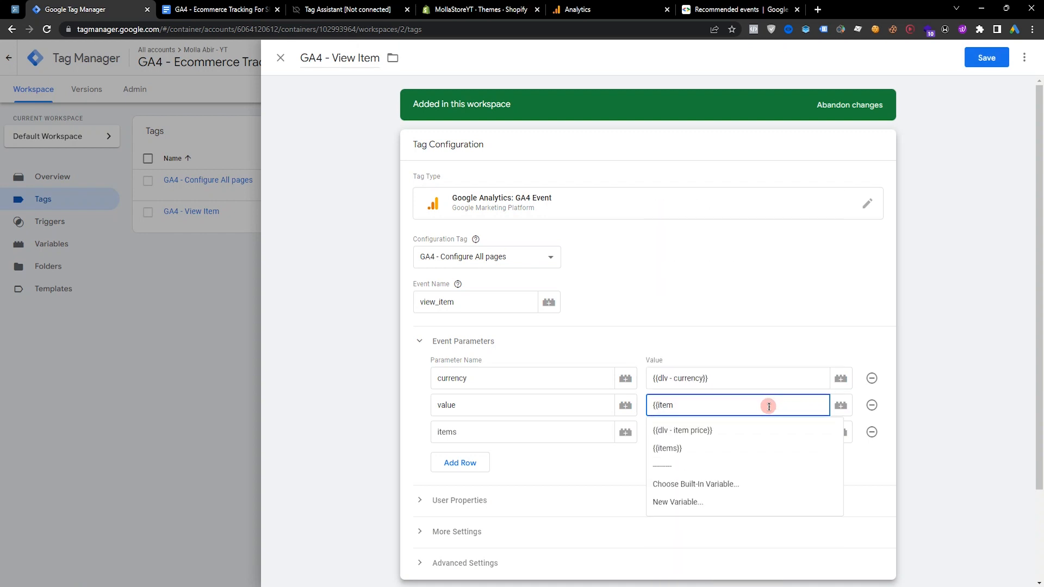
click(726, 430)
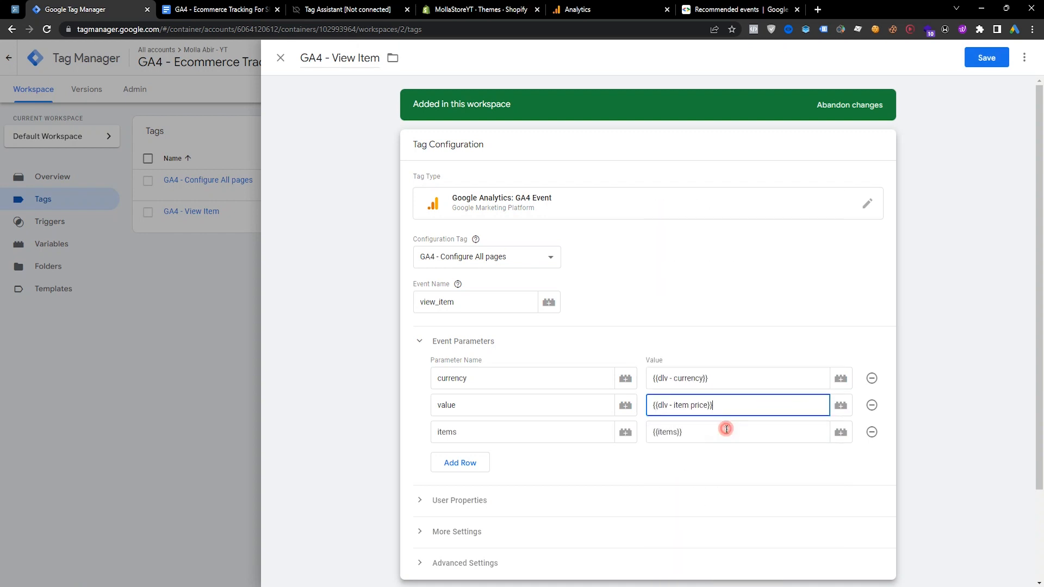
click(476, 240)
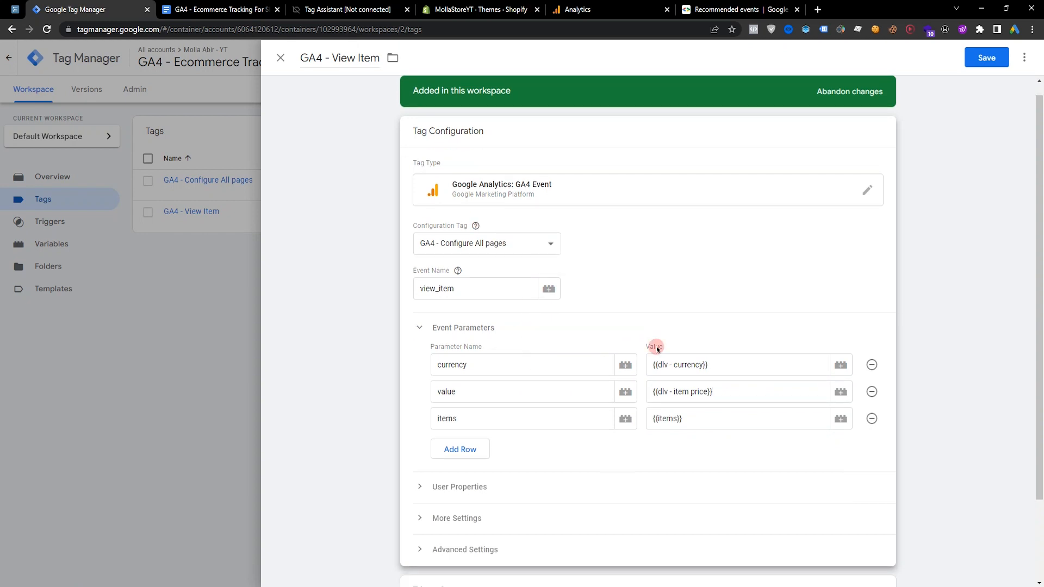
scroll(603, 366, down, 3)
click(993, 62)
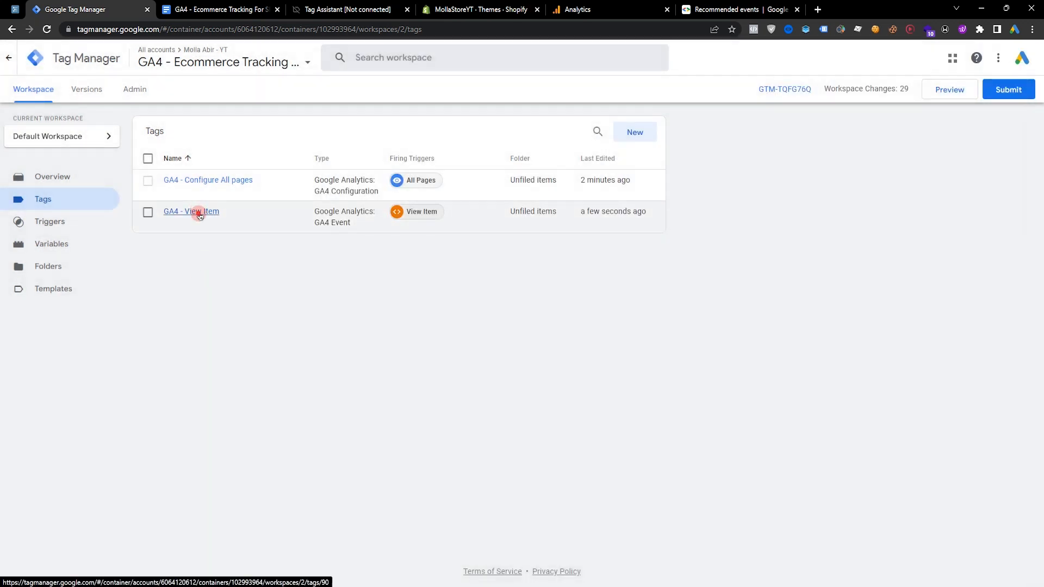
Make a copy of the "GA4 - View Item" tag and name it "GA4 - Add To Cart"
click(200, 213)
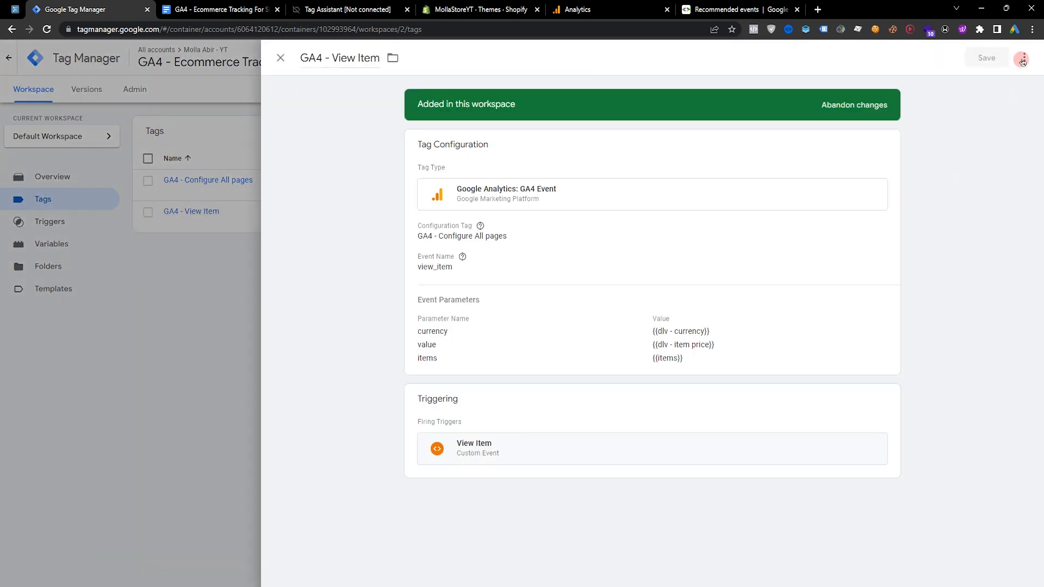
click(1022, 59)
click(1002, 80)
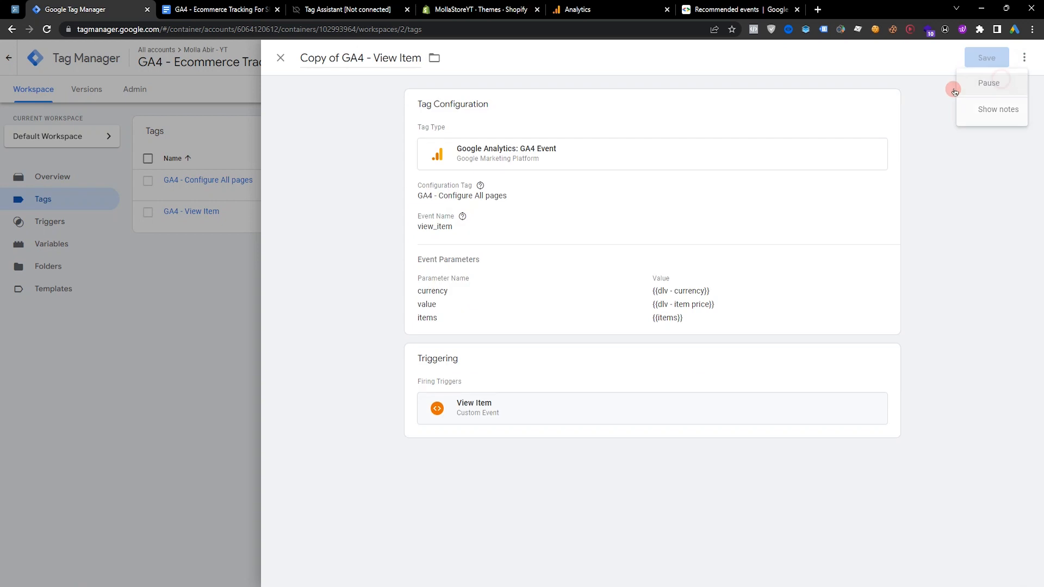
drag(339, 58, 381, 58)
key(BackSpace)
text(A4 - Add To Cart)
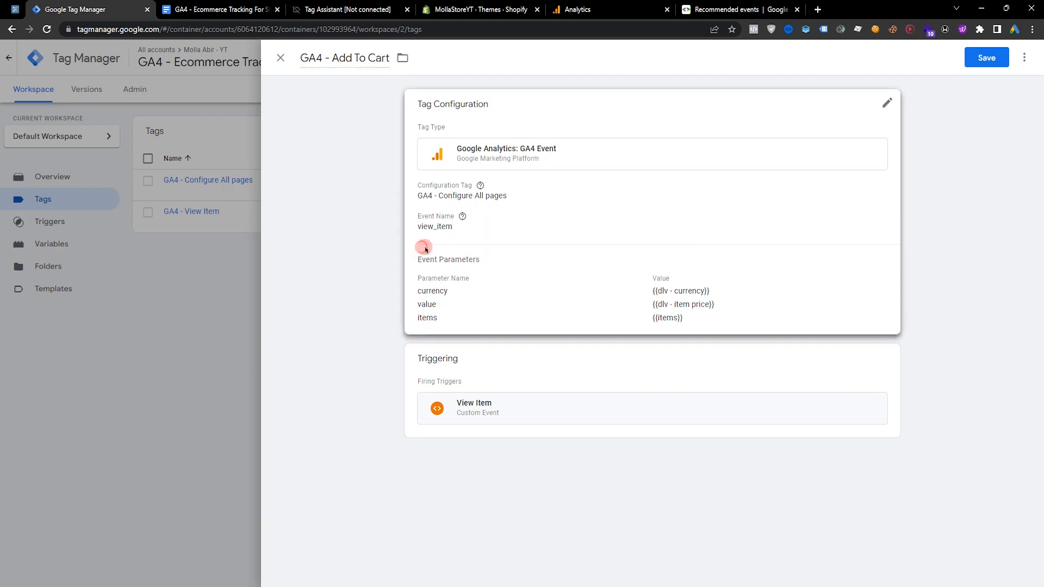
Copy add_to_cart from the recommended events list in the Google Docs document and set it as the event name of the "GA4 - Add To Cart" tag
click(460, 260)
click(252, 6)
scroll(477, 289, up, 3)
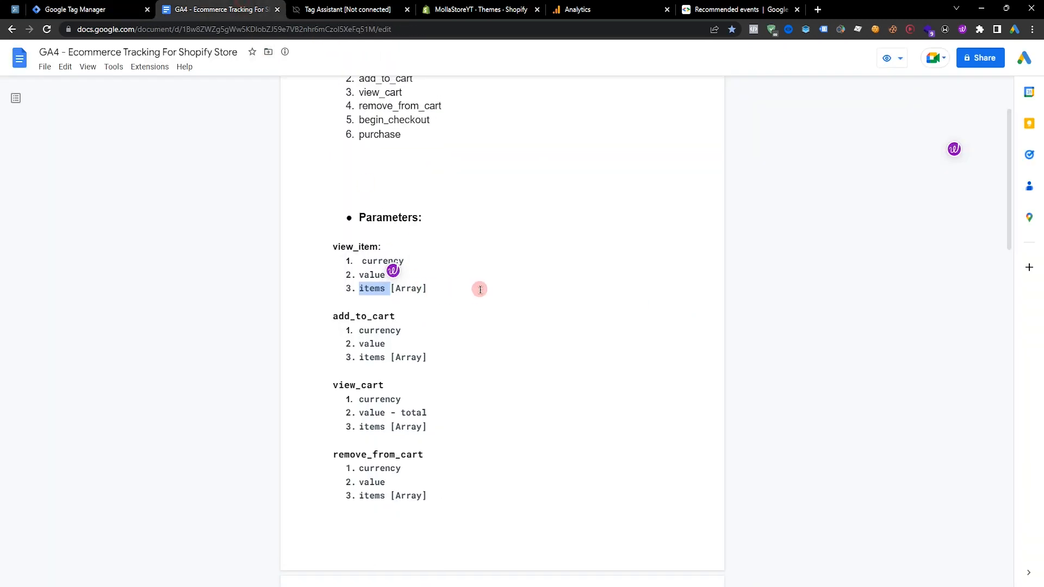
double_click(380, 187)
drag(423, 184, 363, 175)
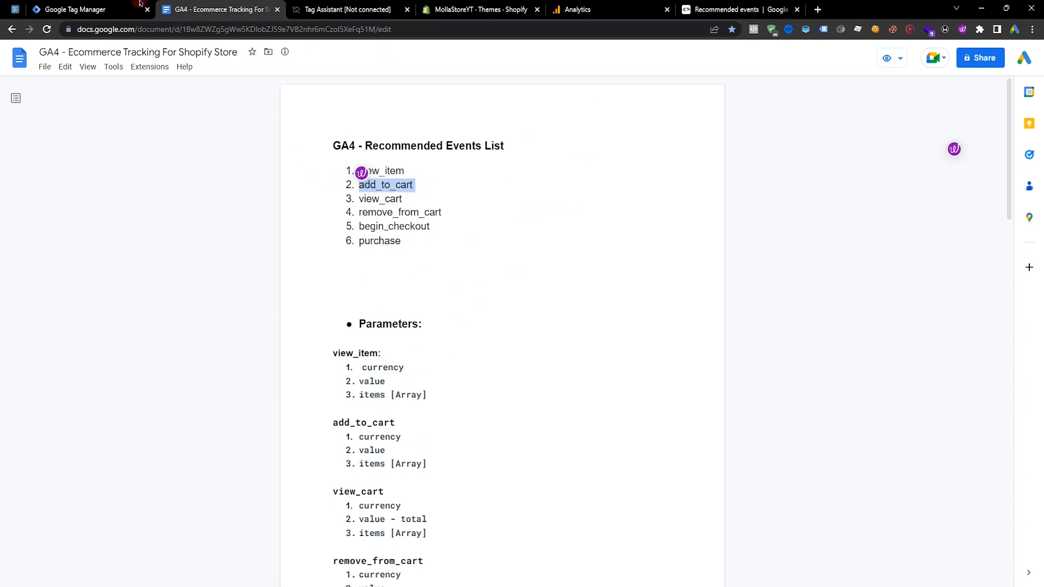
key(ctrl+shift+Tab)
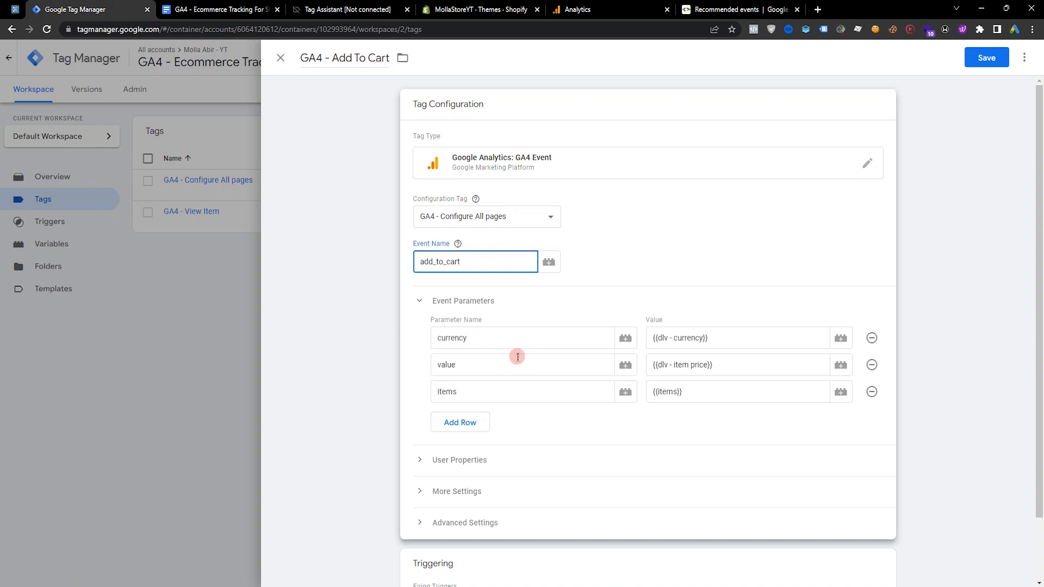
Replace the tag's View Item trigger with the Add To Cart trigger and save the tag
scroll(571, 384, down, 1)
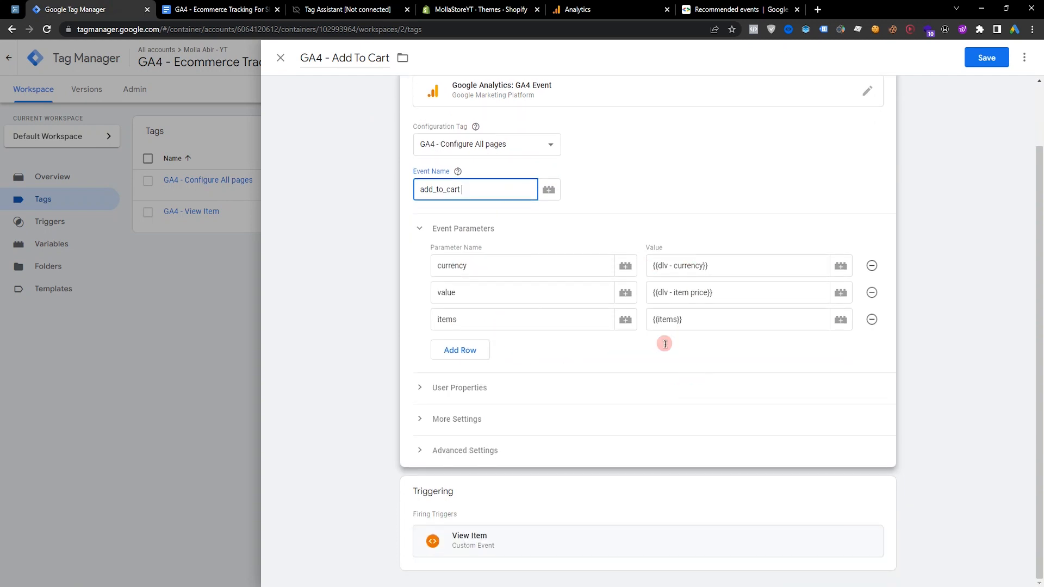
click(884, 494)
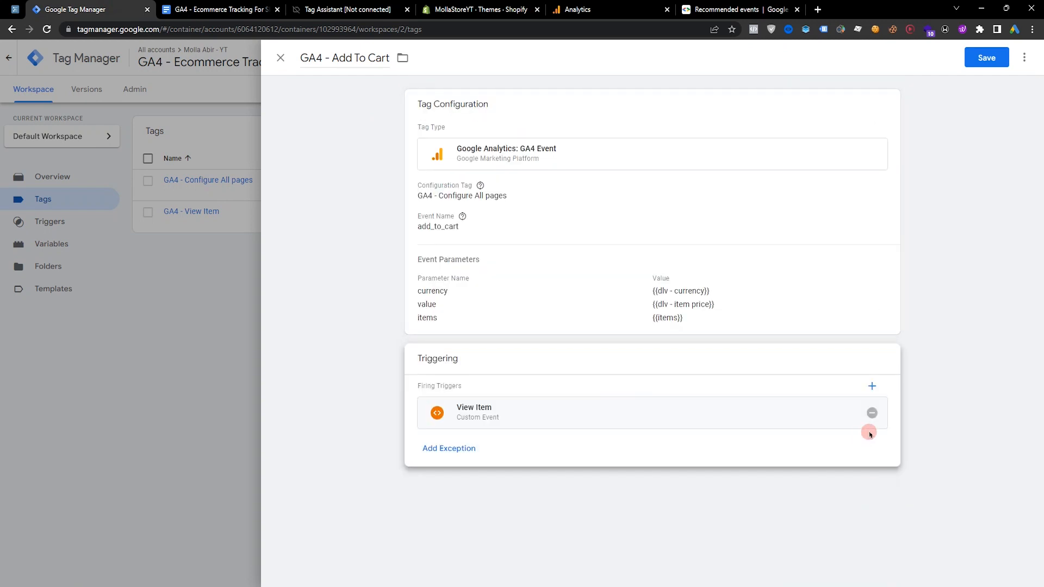
click(869, 416)
click(716, 436)
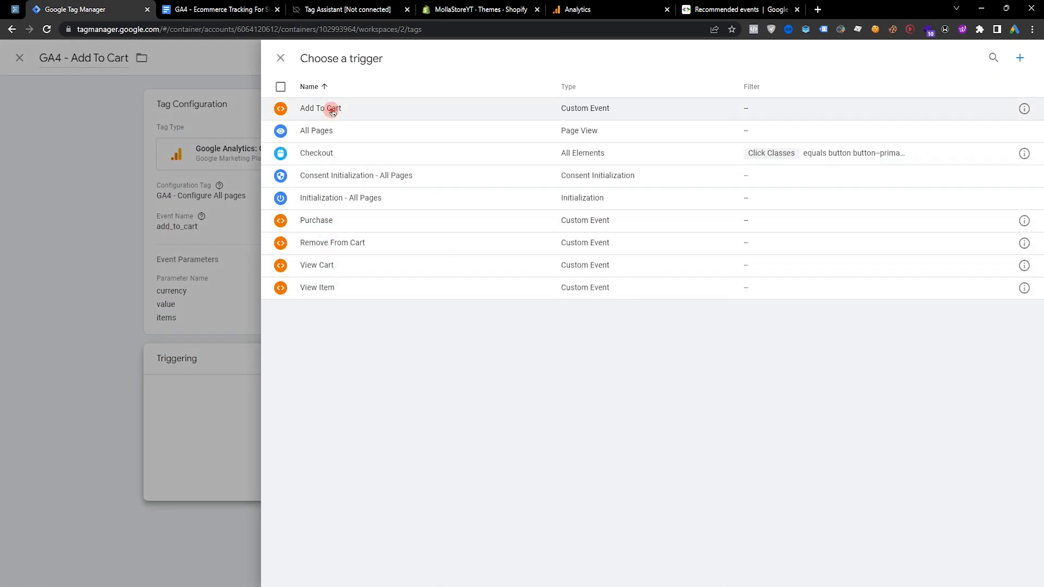
click(333, 112)
click(986, 58)
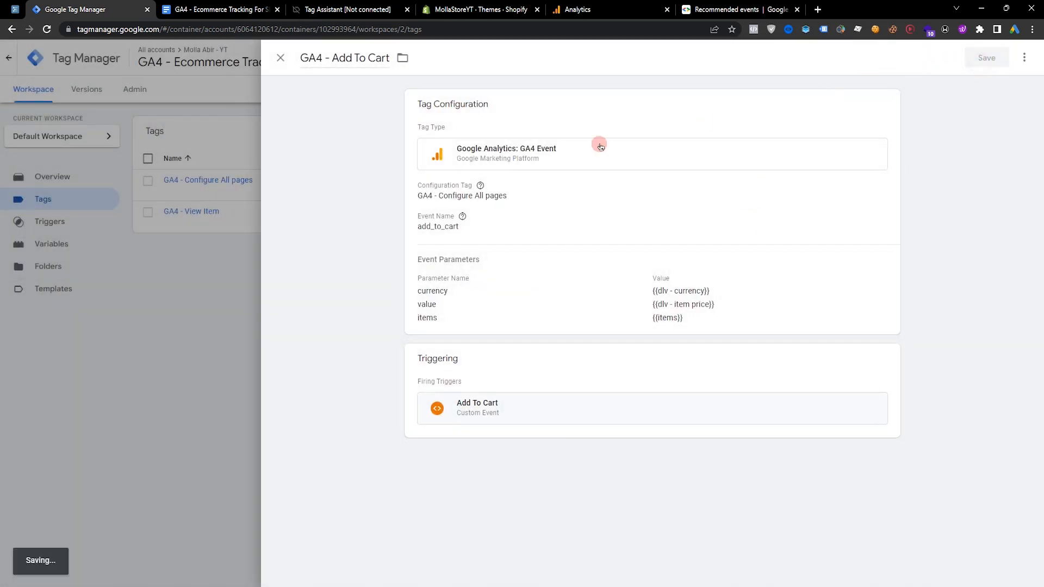
Copy the event name remove_from_cart from the recommended events list in the Google Docs document and return to Tag Manager
click(216, 4)
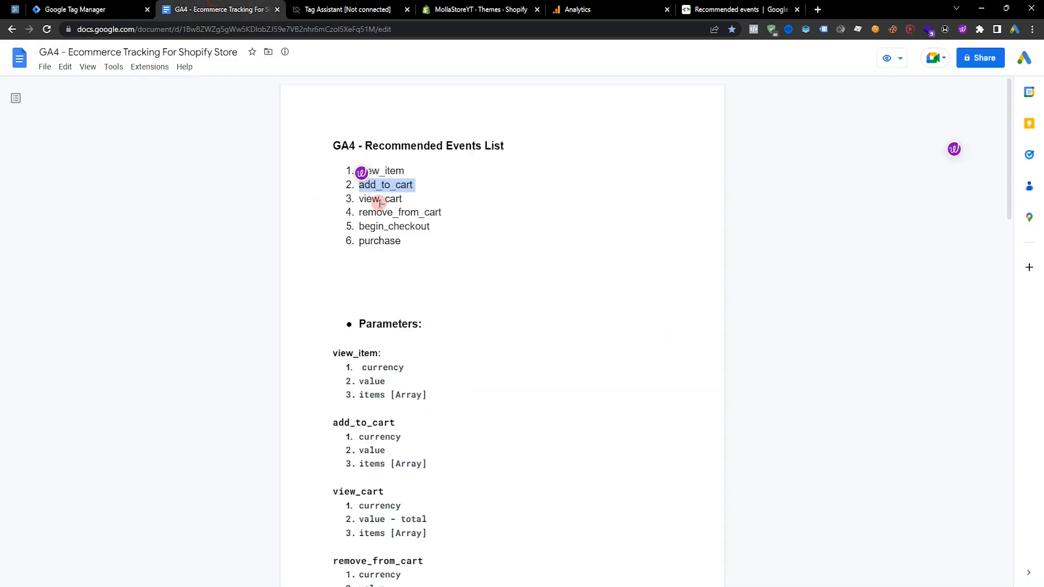
click(399, 187)
drag(360, 169, 419, 169)
drag(360, 199, 443, 212)
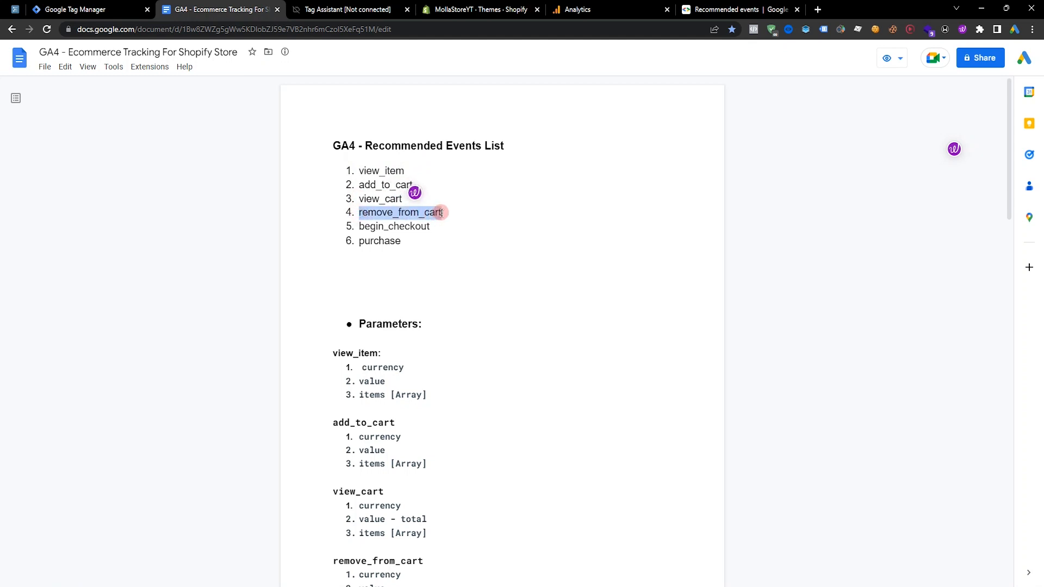
key(ctrl+shift+Tab)
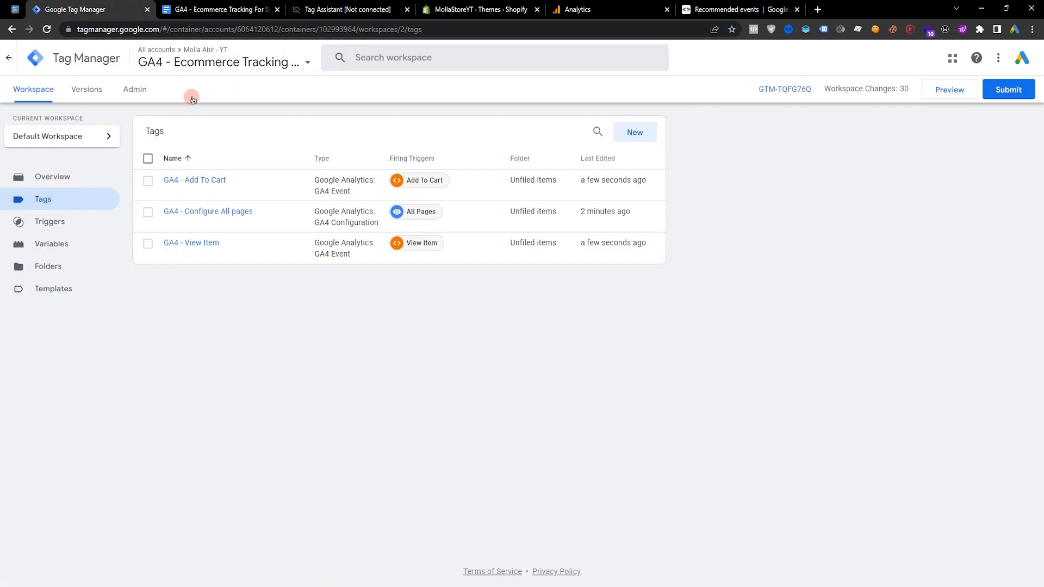
Make a copy of the "GA4 - View Item" tag and name it "GA4 - Remove from Cart"
click(203, 244)
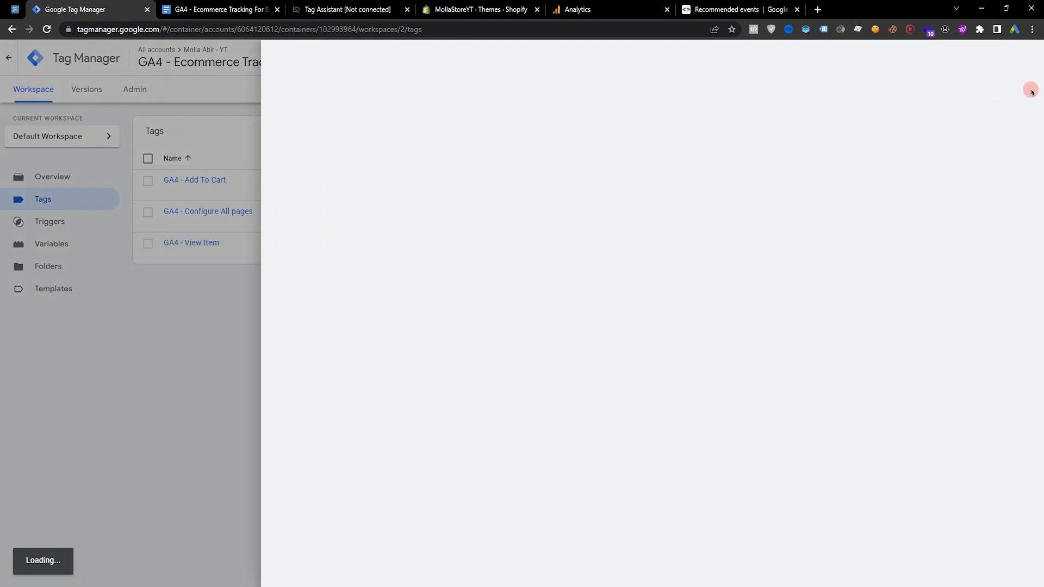
click(1032, 62)
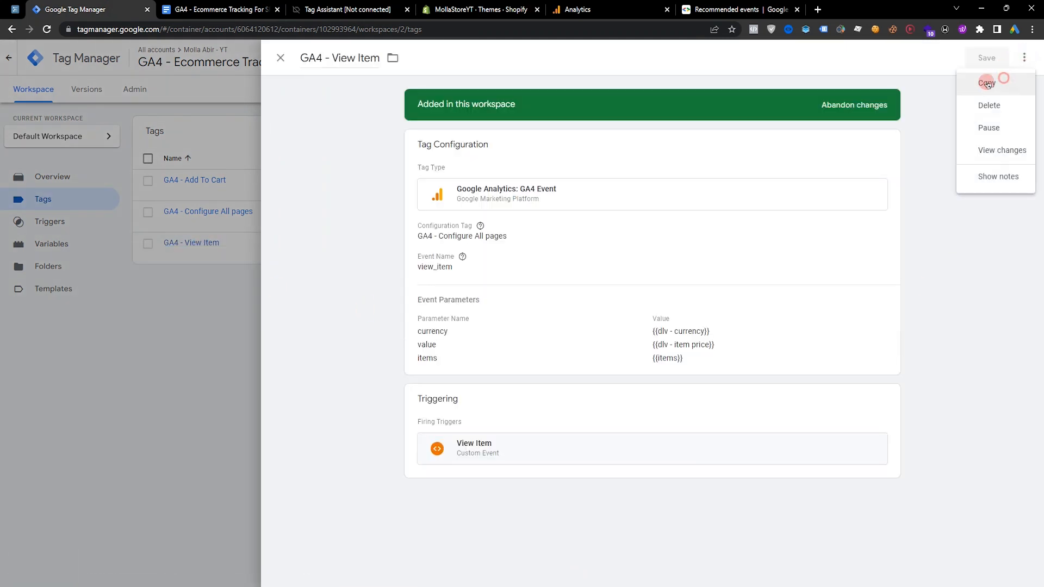
click(987, 81)
drag(343, 58, 300, 58)
key(BackSpace)
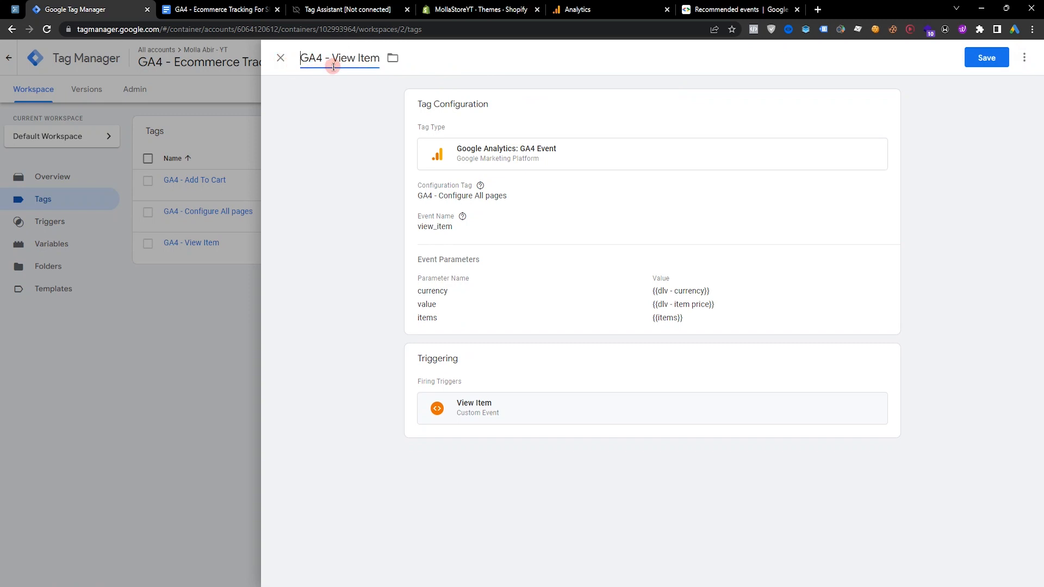
drag(407, 68, 494, 77)
text(Remove from Cart)
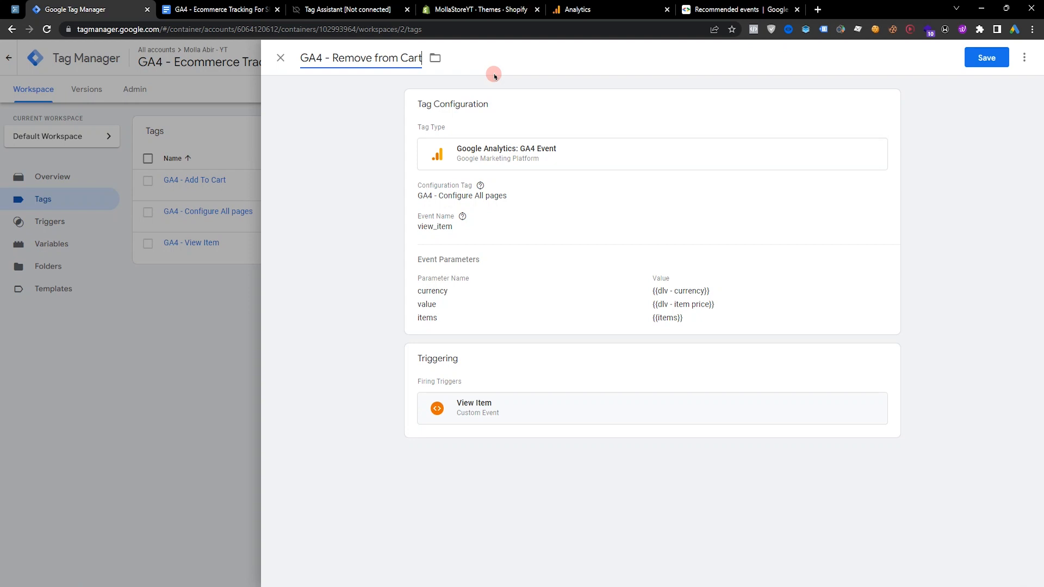
Set the event name of the "GA4 - Remove from Cart" tag to remove_from_cart
click(536, 196)
double_click(529, 259)
text(remove_from_cart)
Replace the tag's View Item trigger with the Remove From Cart trigger and save the tag
scroll(737, 233, down, 2)
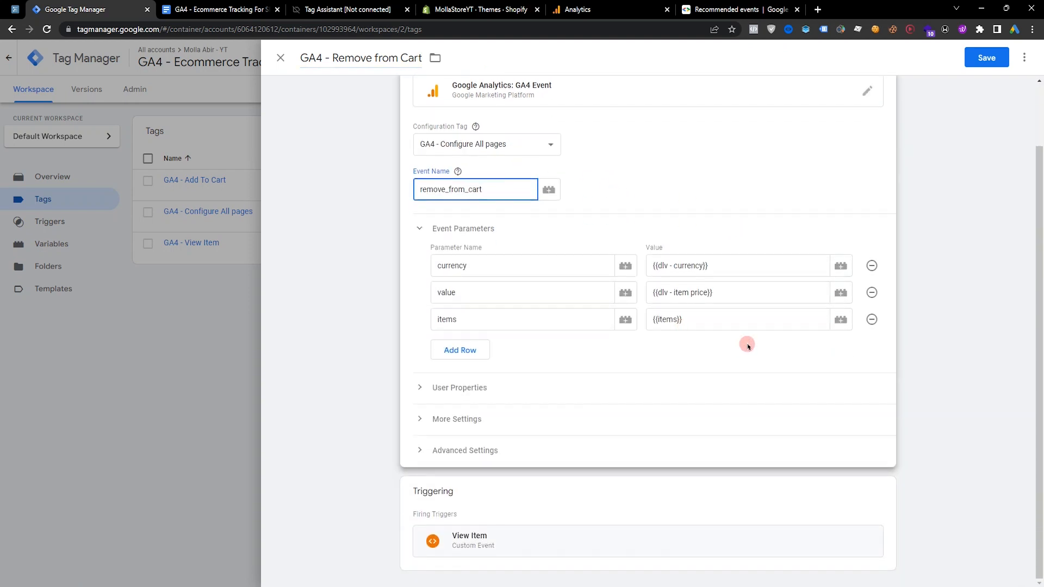
click(870, 492)
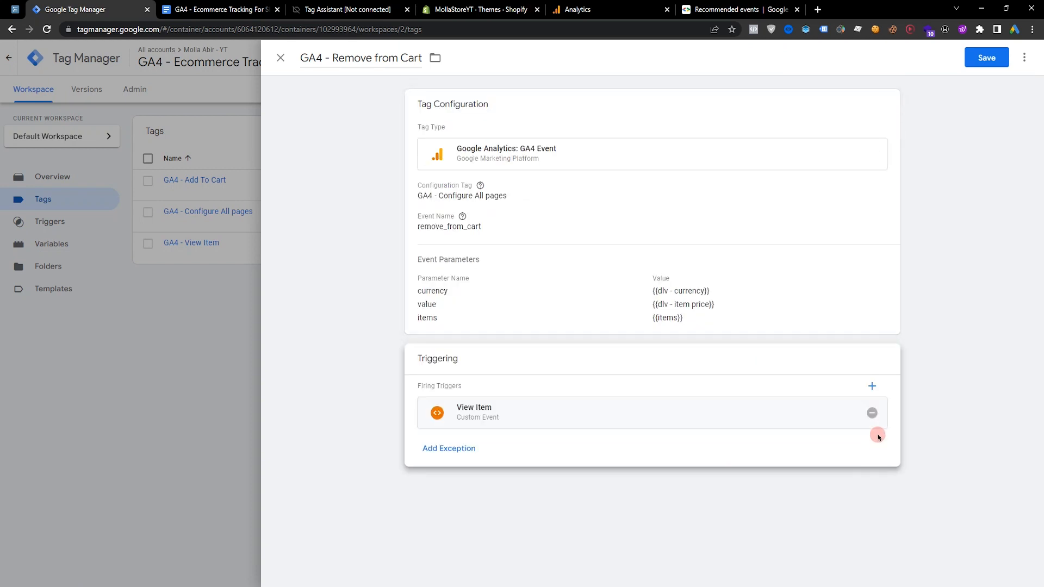
click(876, 415)
click(731, 428)
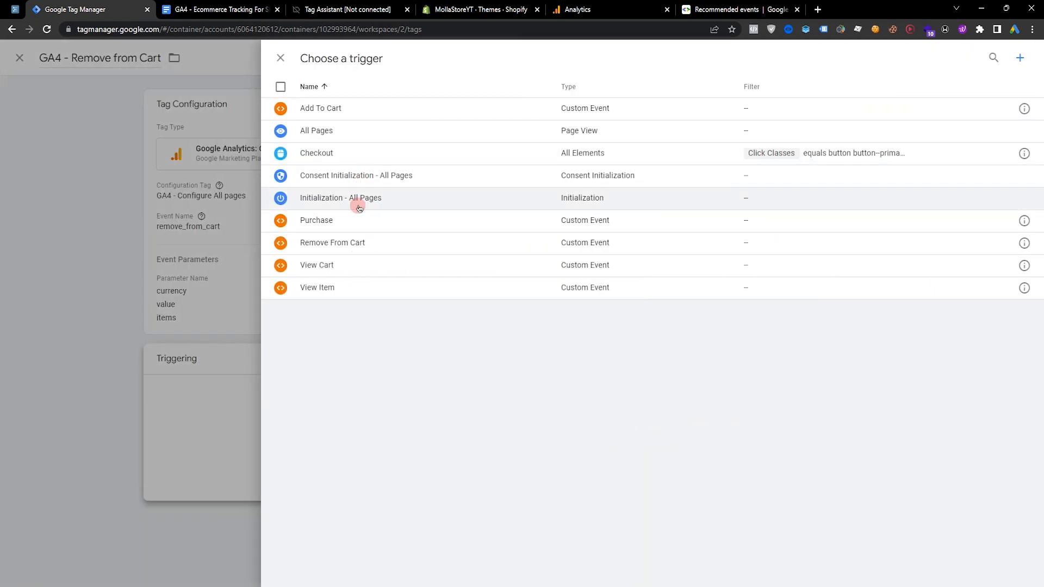
click(368, 236)
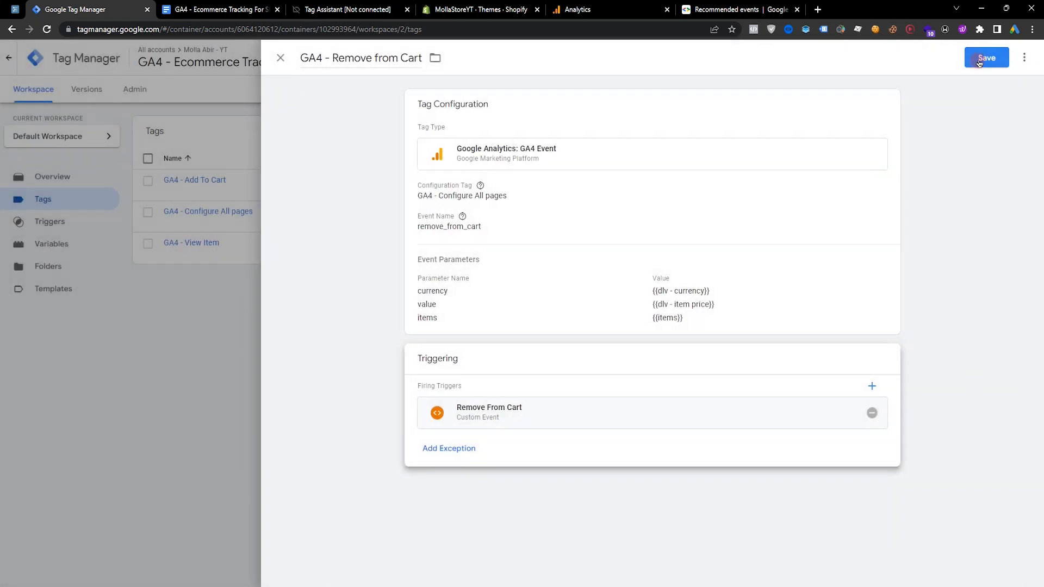
click(986, 59)
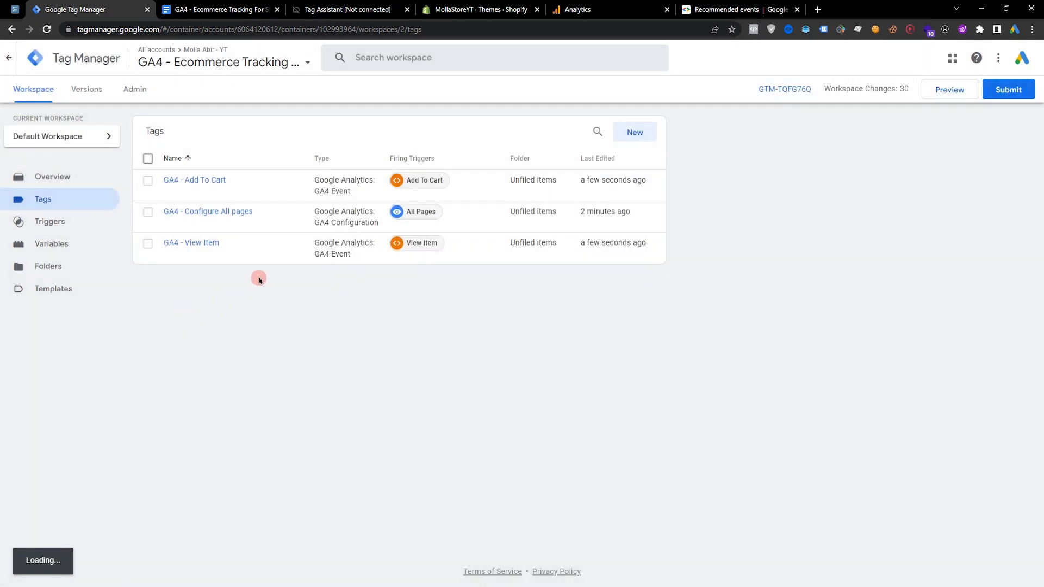
Copy the event name view_cart from the recommended events list in the Google Docs document and return to Tag Manager
click(201, 185)
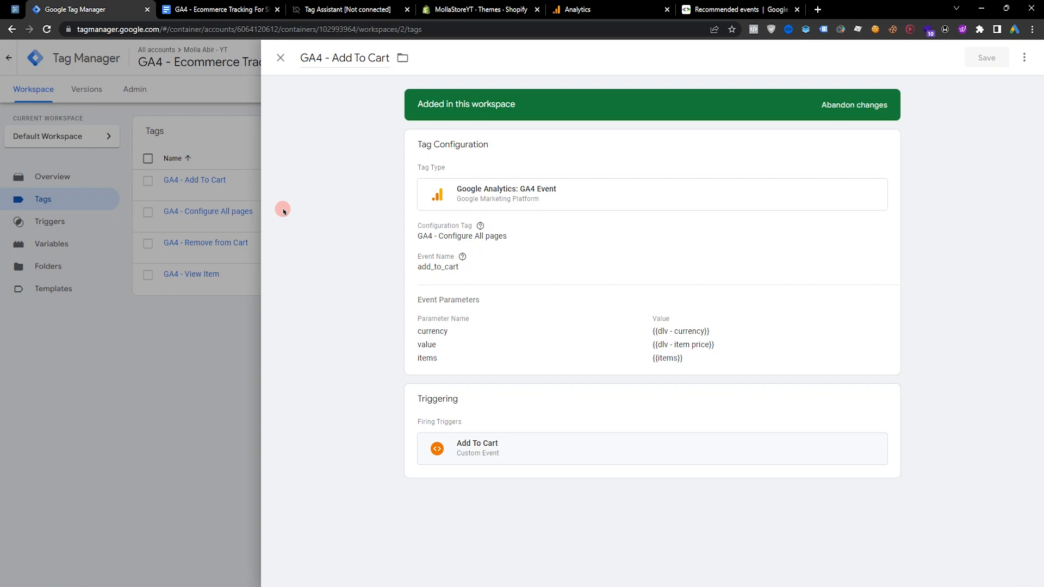
click(74, 373)
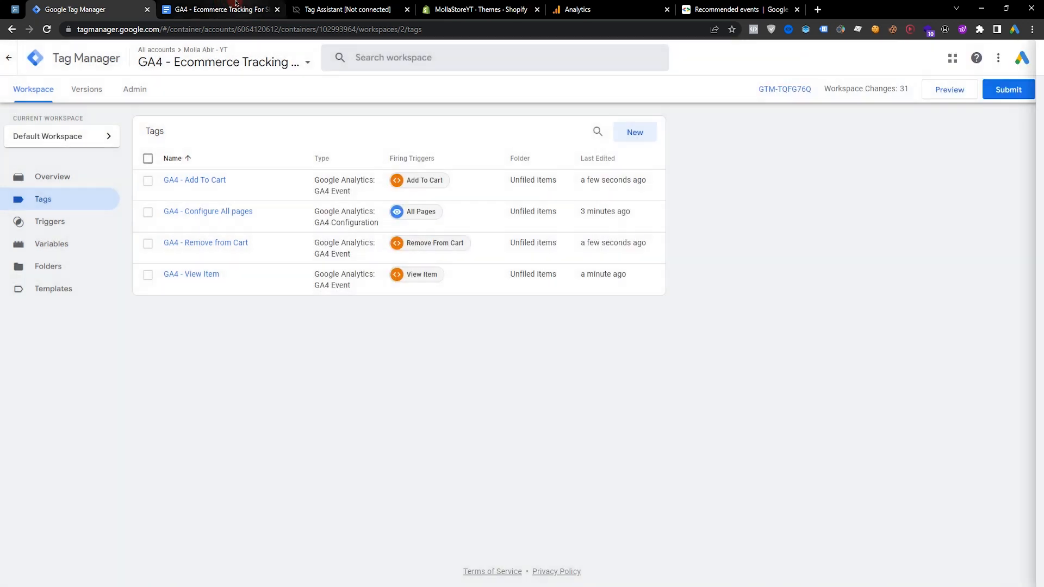
click(220, 9)
double_click(367, 197)
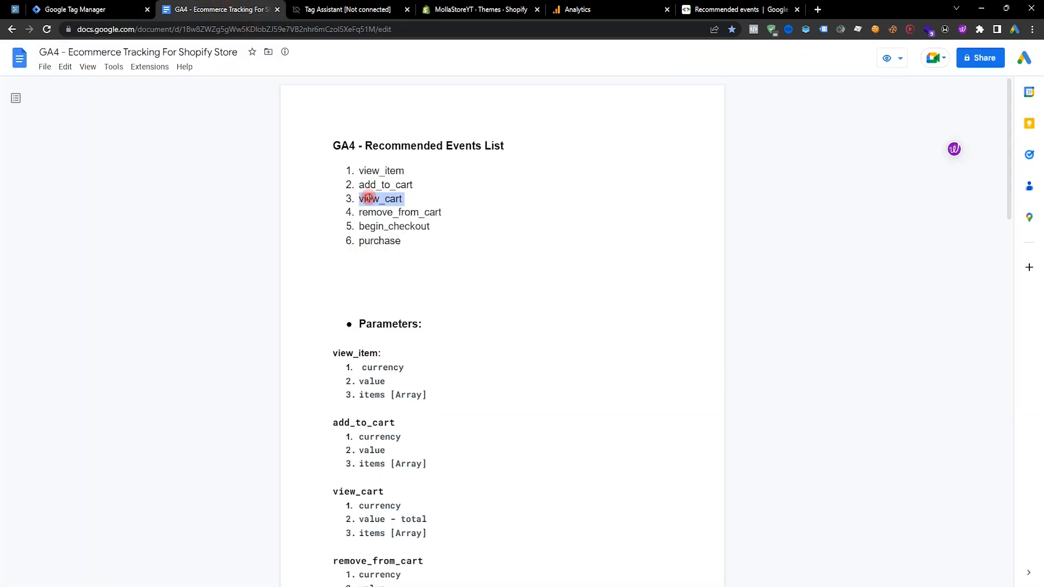
key(ctrl+shift+Tab)
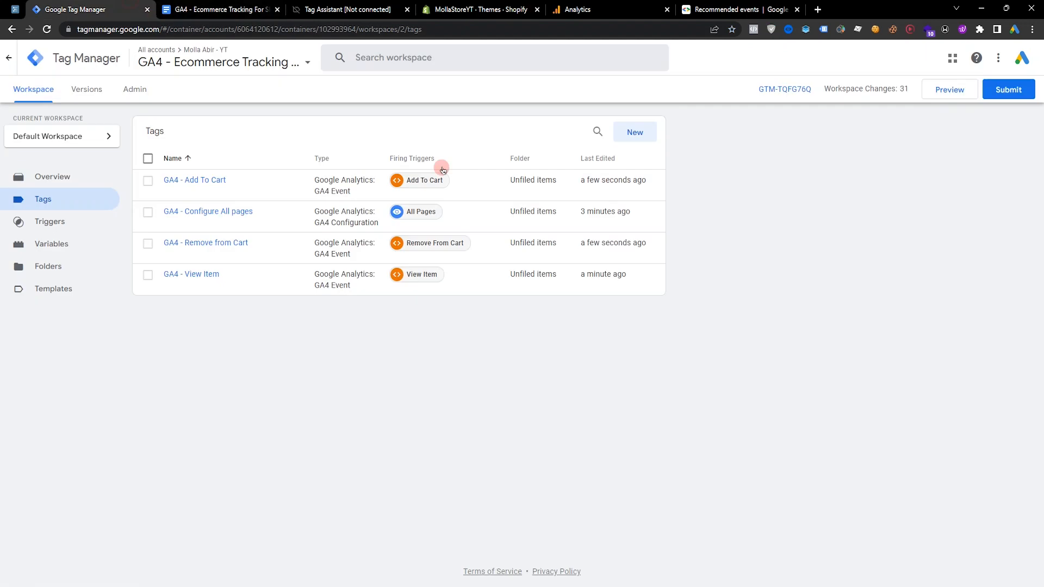
Make a copy of the "GA4 - View Item" tag and name it "GA4 - View Cart"
click(648, 130)
click(179, 392)
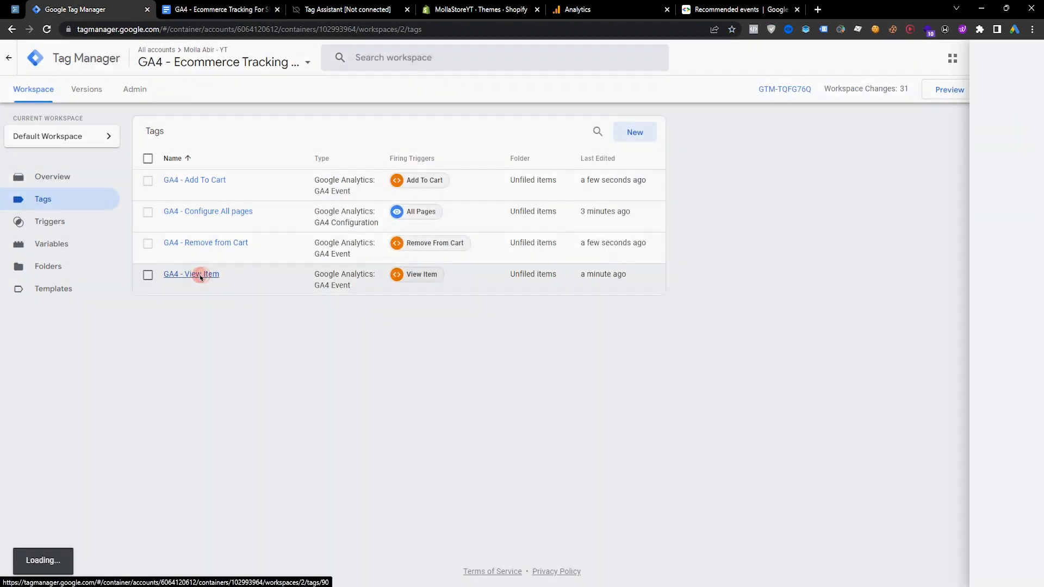
click(203, 276)
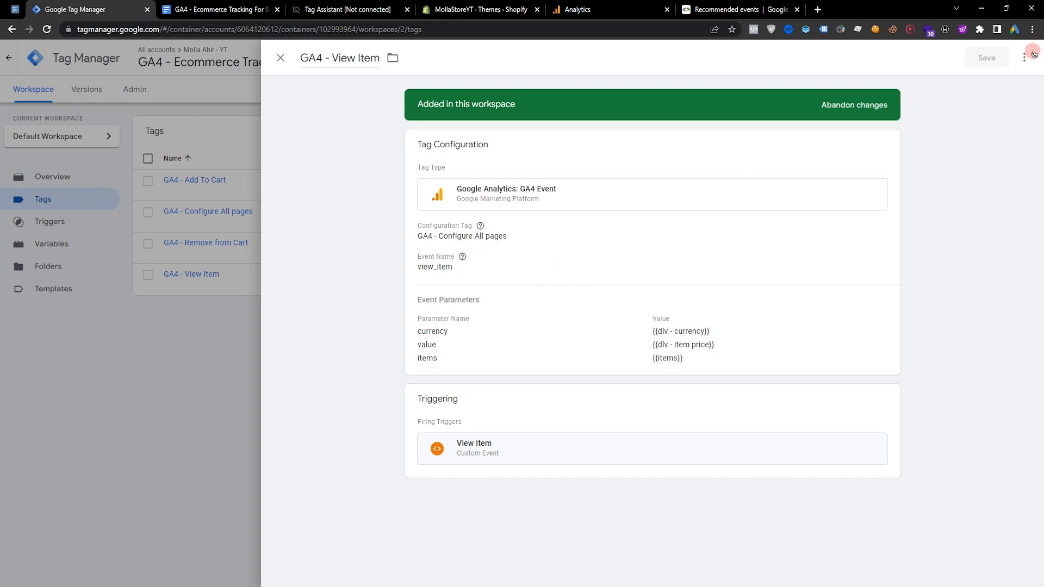
click(1025, 57)
click(989, 83)
drag(342, 58, 300, 59)
key(BackSpace)
double_click(343, 58)
double_click(370, 59)
text(Cart)
Set the event name of the "GA4 - View Cart" tag to view_cart
click(466, 163)
click(478, 256)
double_click(482, 259)
text(view_cart)
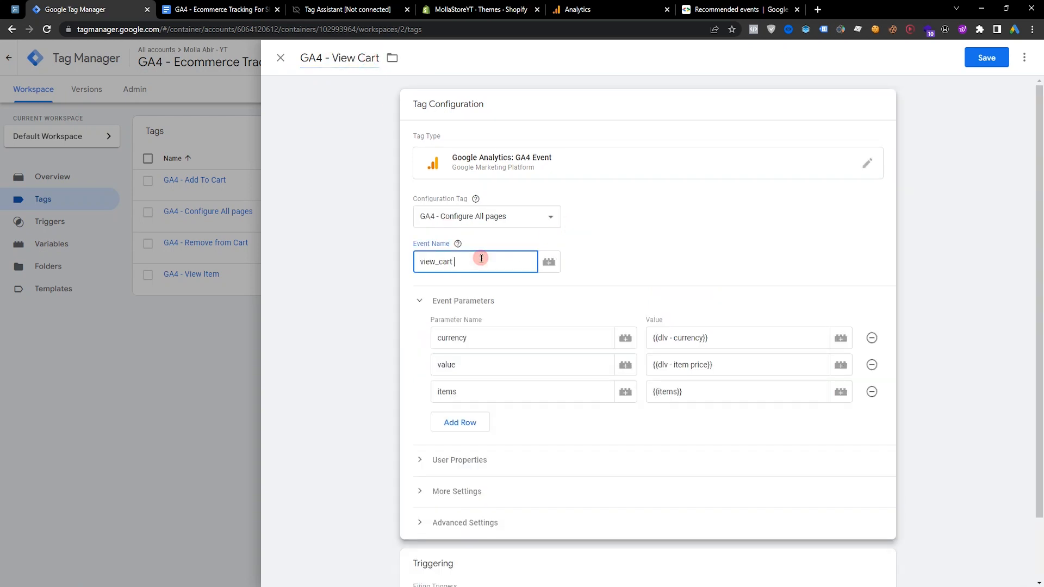
Change the value parameter of the "GA4 - View Cart" tag to {{dlv - view cart value}} and review the event parameters
scroll(557, 260, down, 1)
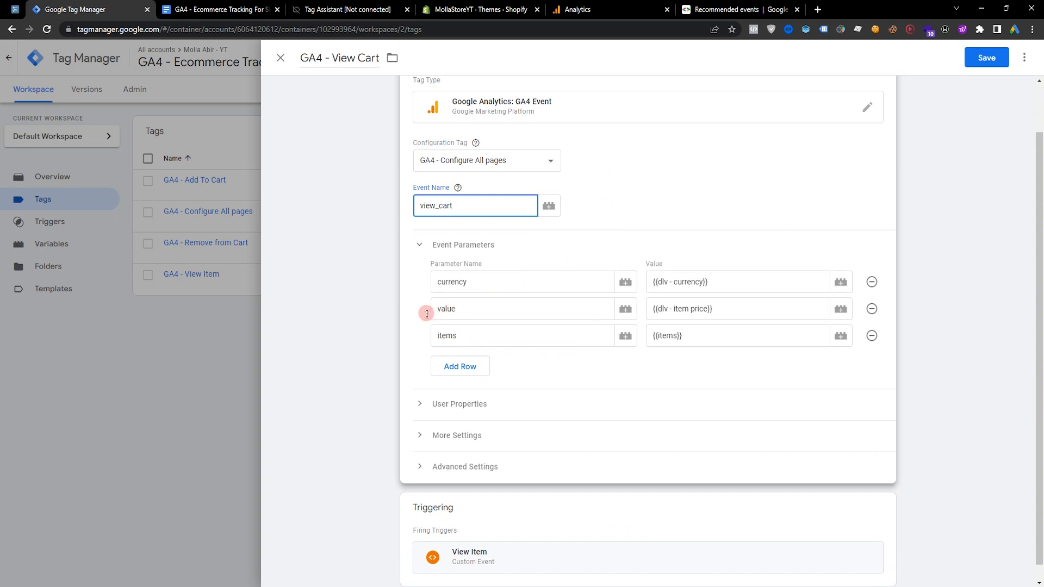
drag(742, 304, 647, 307)
text({{)
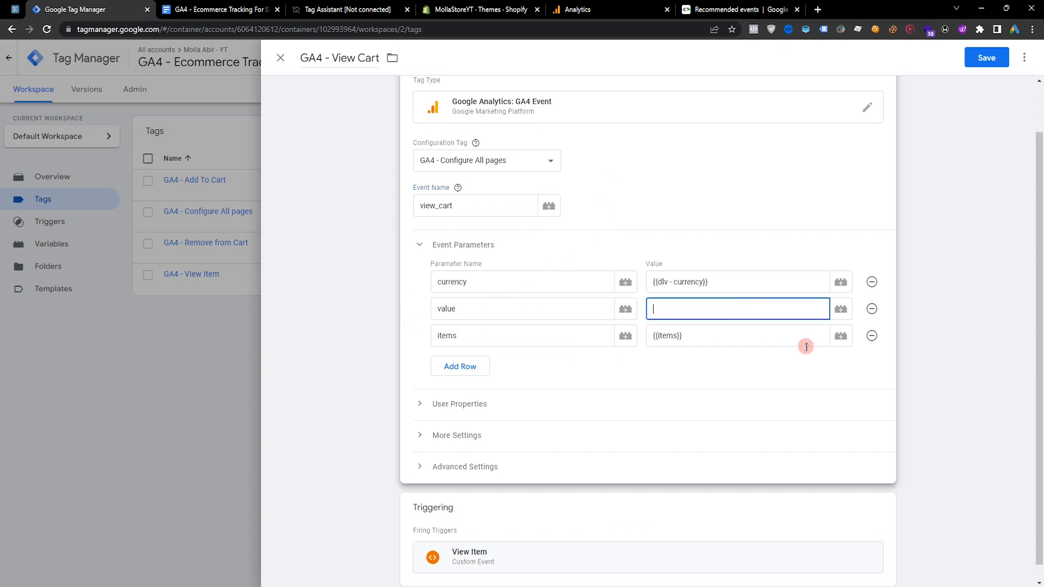
text(valu)
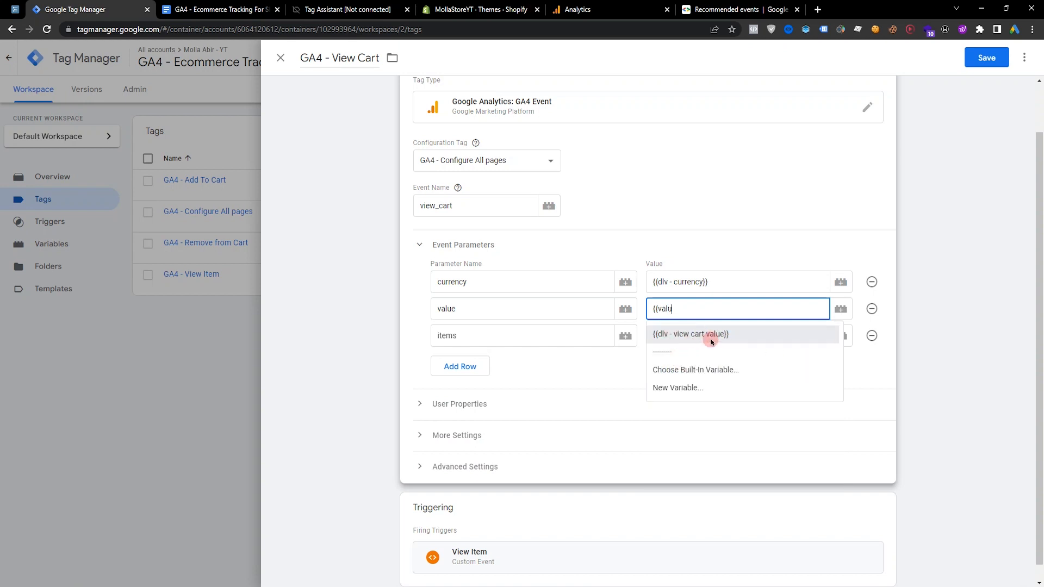
click(711, 335)
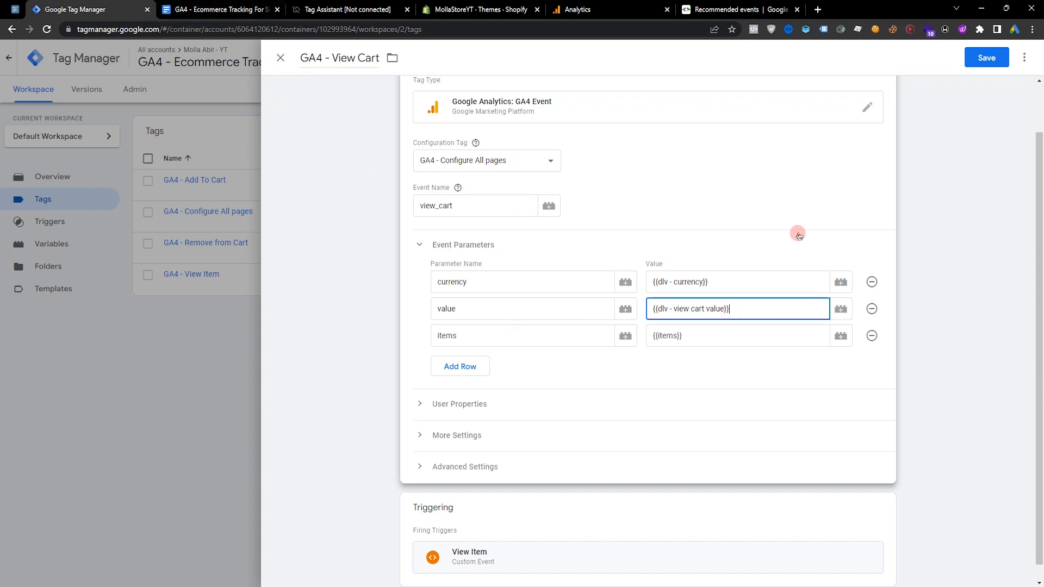
click(779, 249)
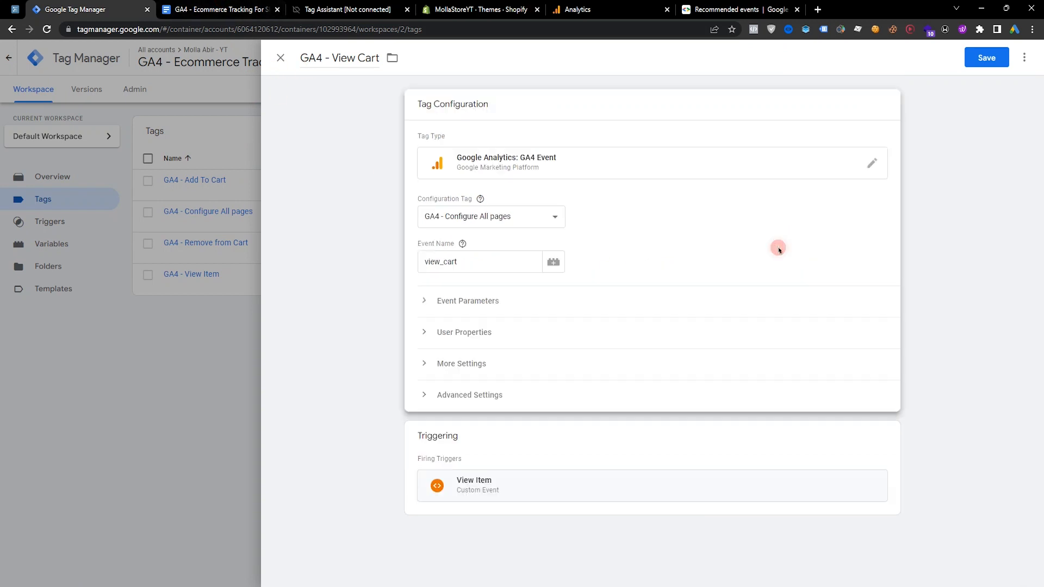
click(548, 303)
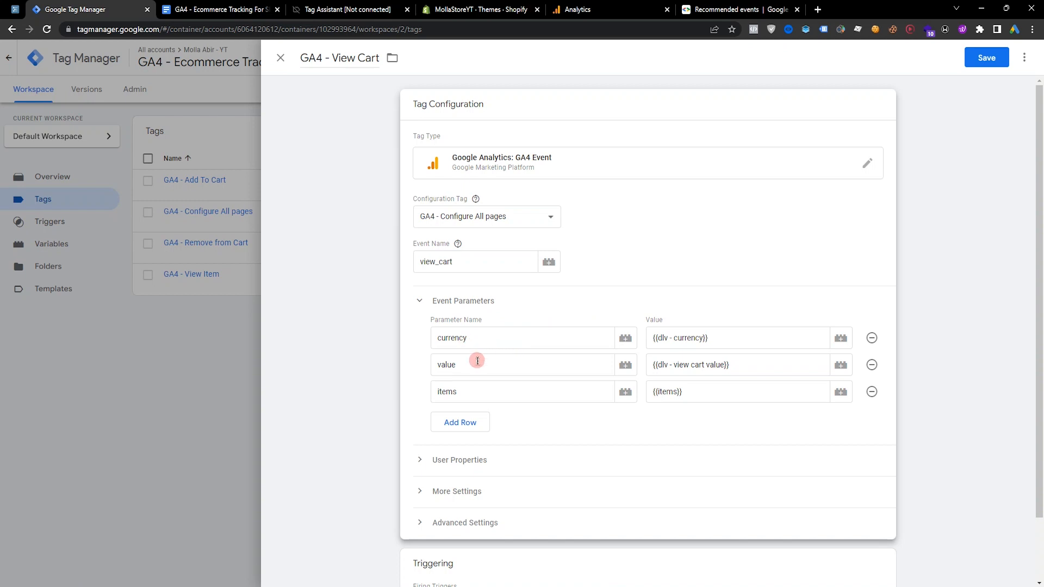
Replace the View Item trigger of the "GA4 - View Cart" tag with the View Cart trigger and save the tag
scroll(720, 260, down, 1)
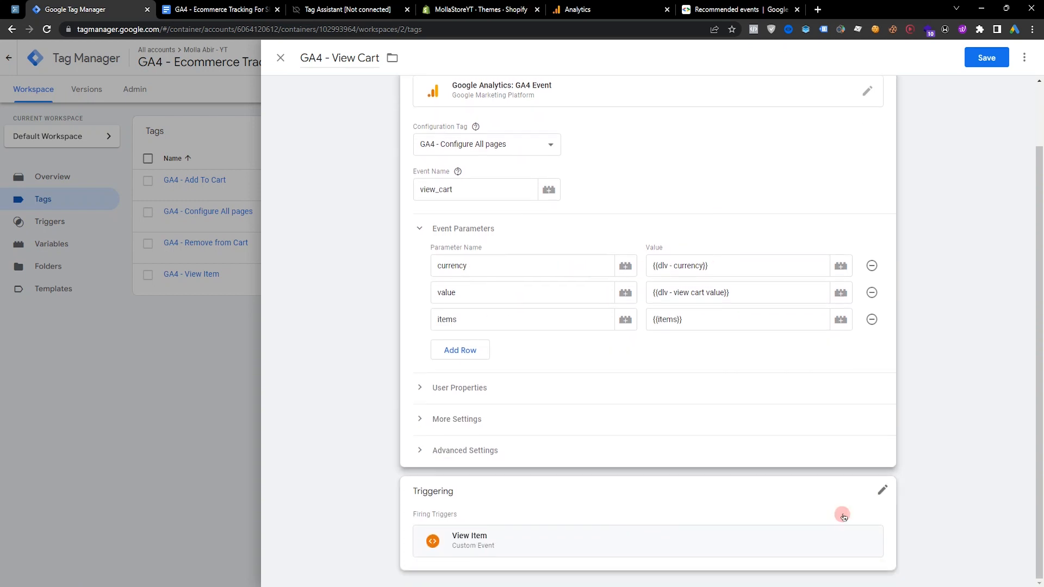
click(881, 489)
click(872, 414)
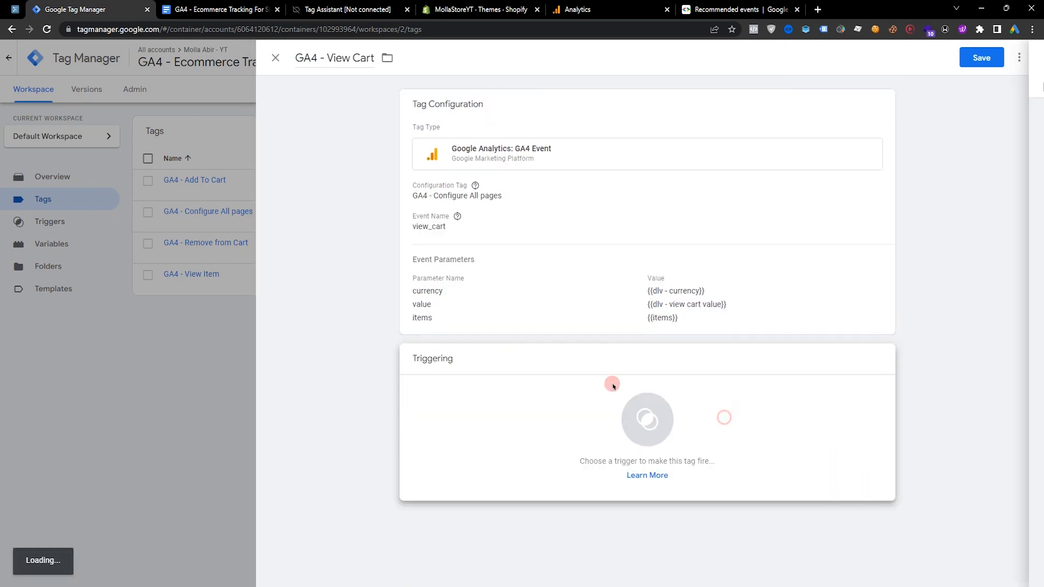
click(690, 415)
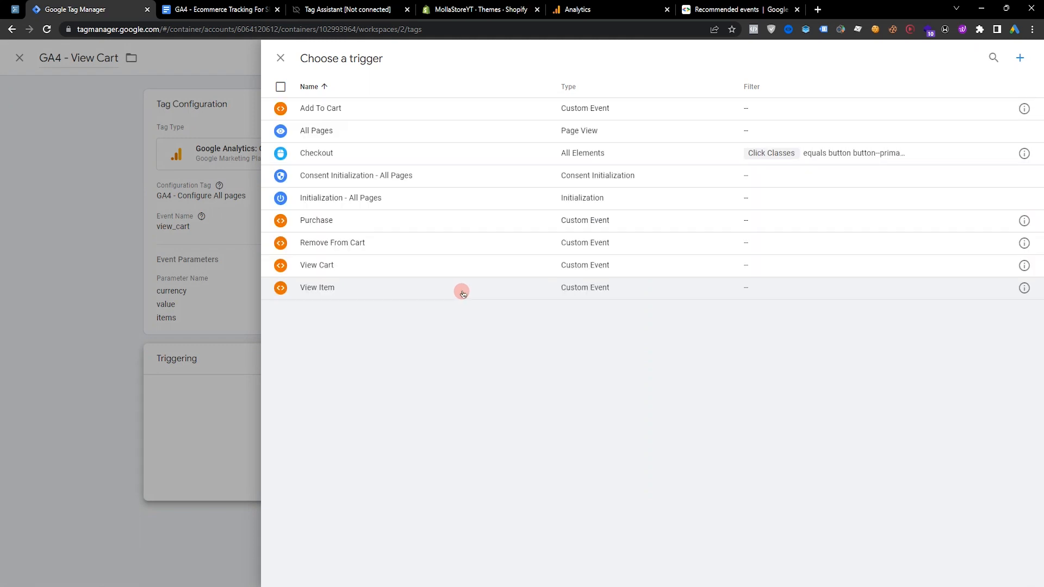
click(326, 266)
click(987, 57)
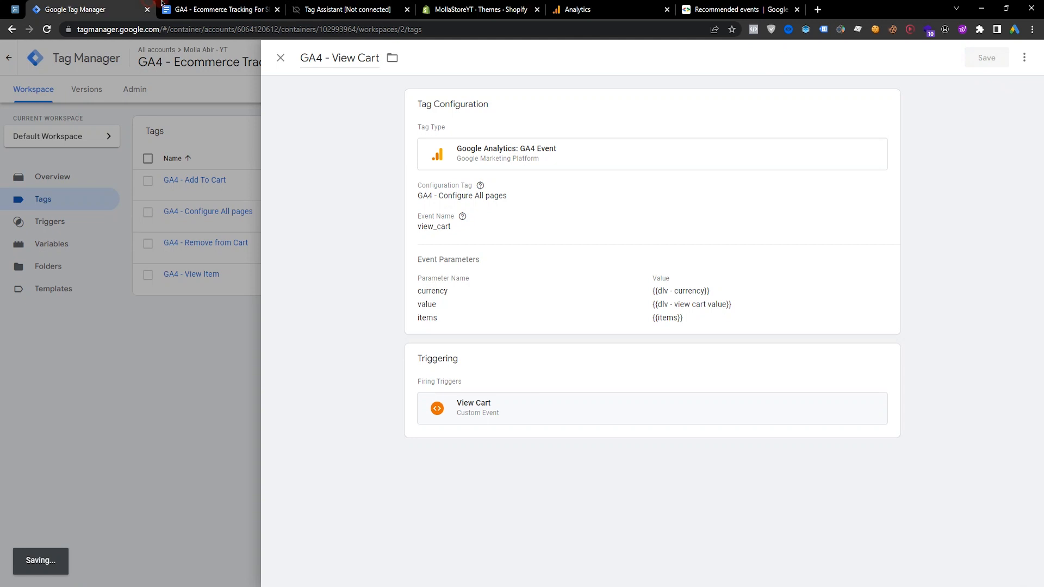
Copy the event name begin_checkout from the recommended events list in the Google Docs document and return to Tag Manager
click(220, 9)
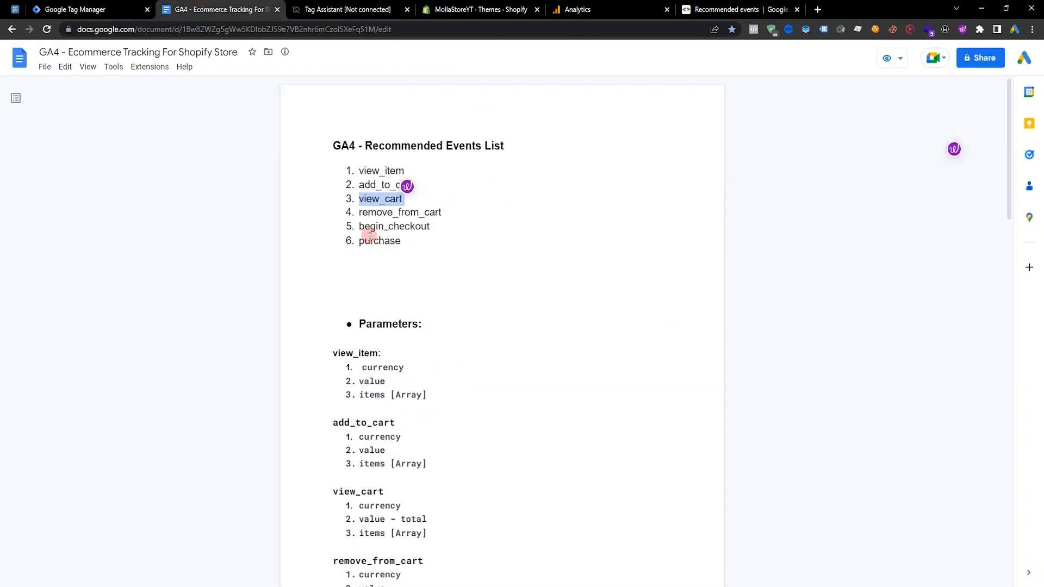
drag(359, 227, 425, 230)
key(ctrl+c)
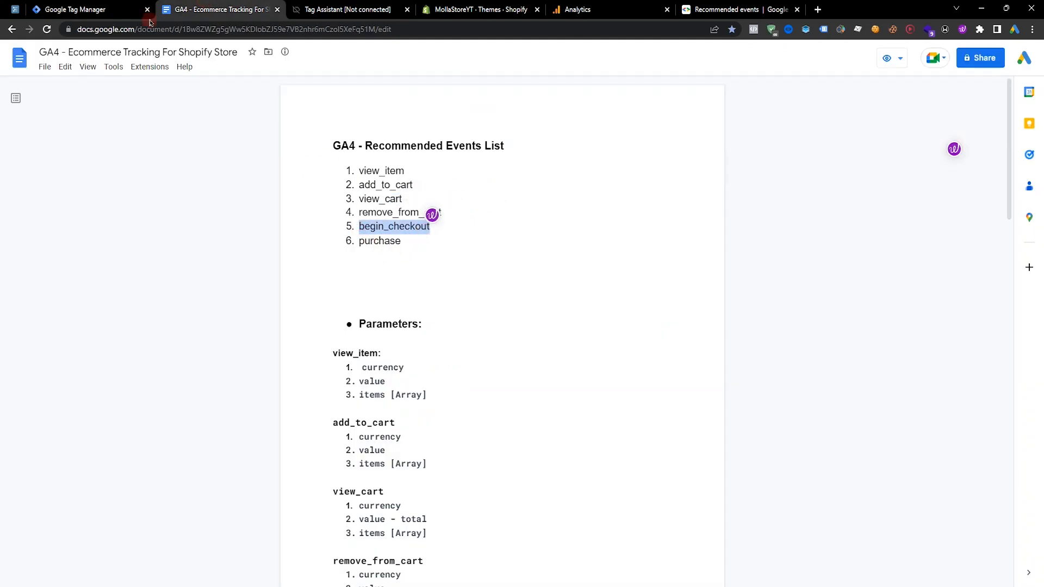
click(90, 9)
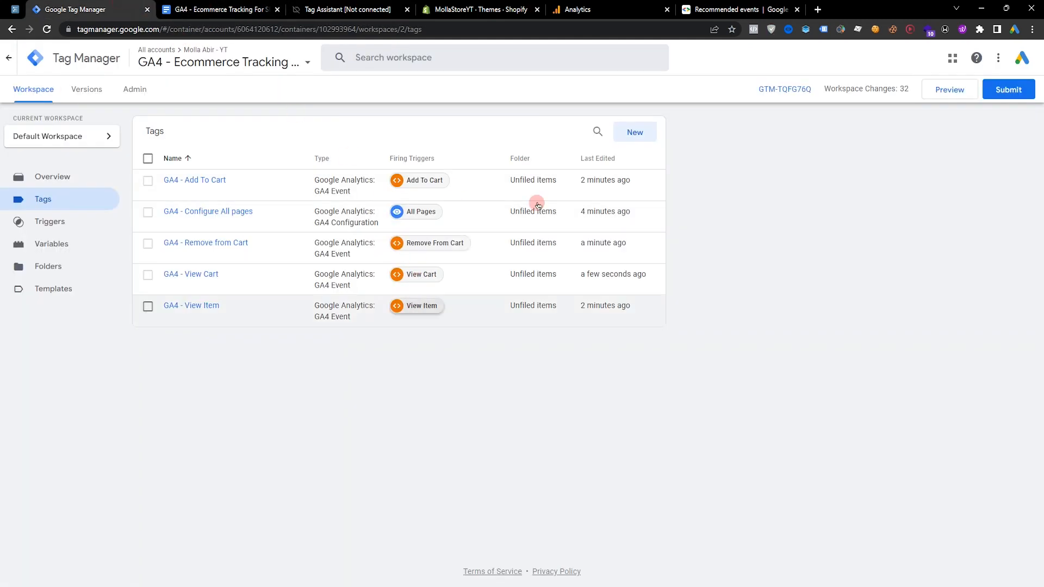
Create a new tag of type Google Analytics: GA4 Event and name it "GA4 - Begin Checkout"
click(636, 132)
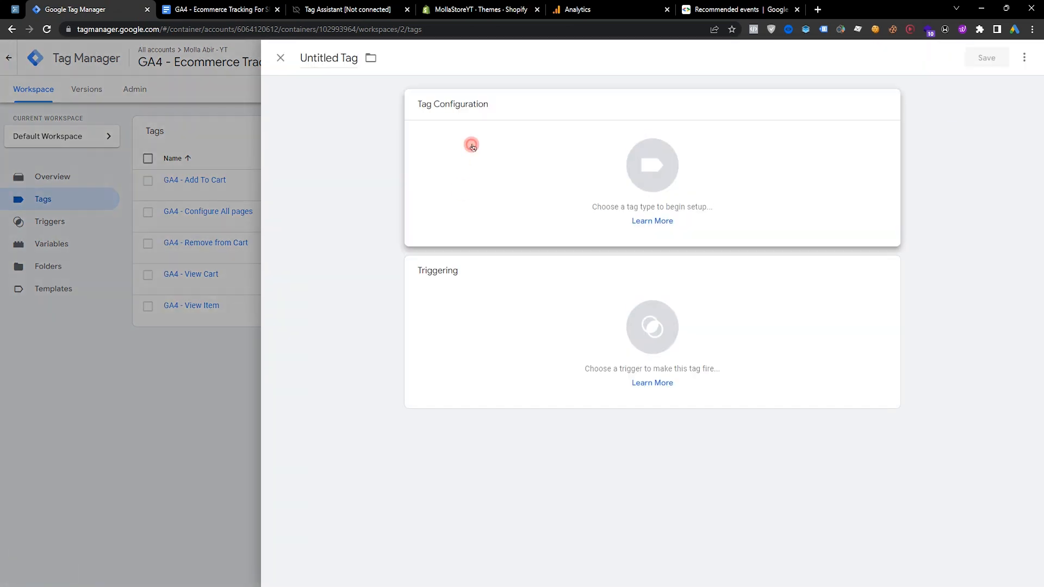
click(472, 146)
click(860, 222)
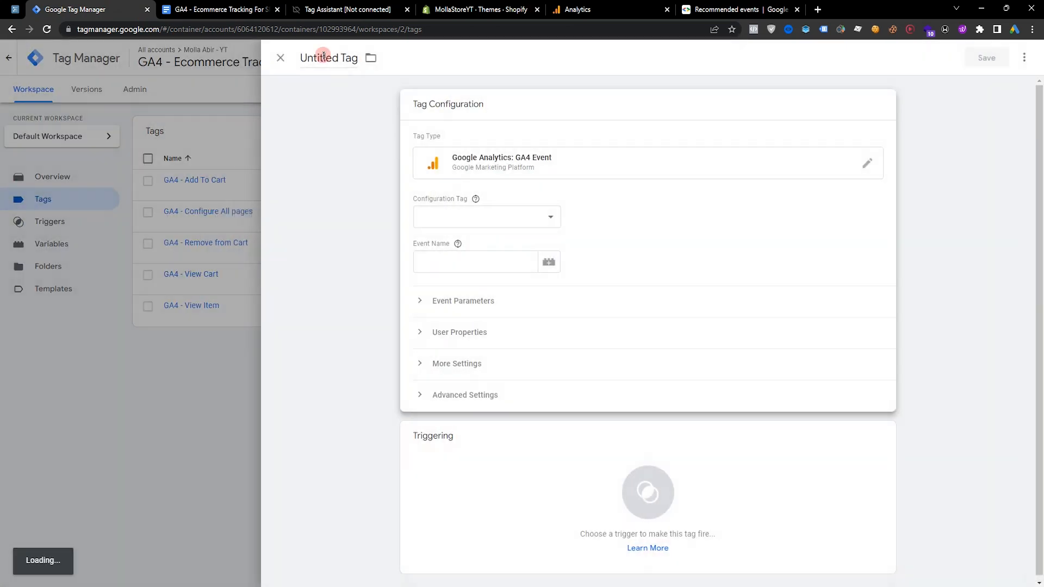
click(324, 56)
text(GA4 - Begin Checkout)
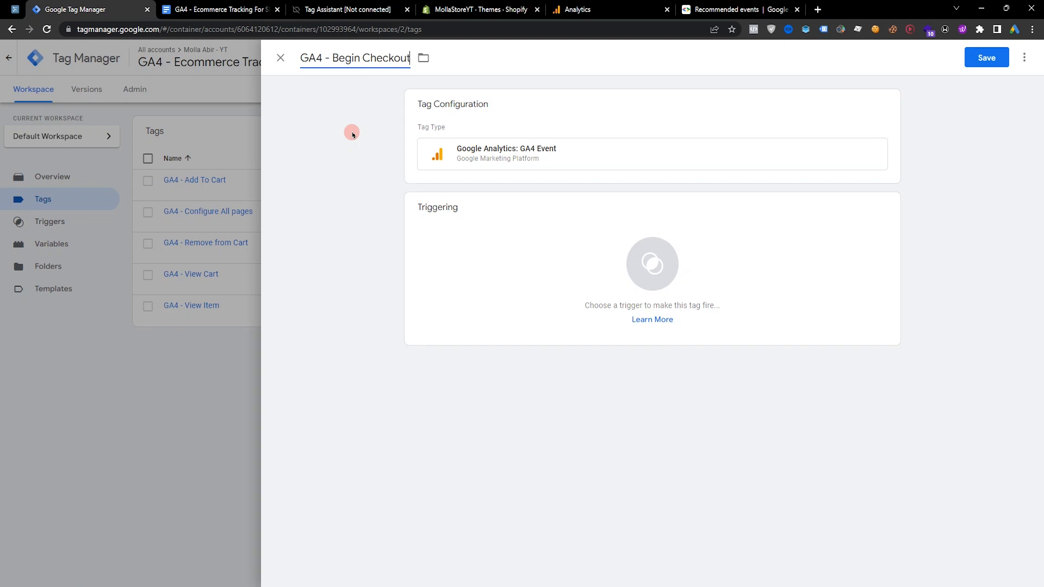
Assign the Checkout trigger to the "GA4 - Begin Checkout" tag
click(499, 210)
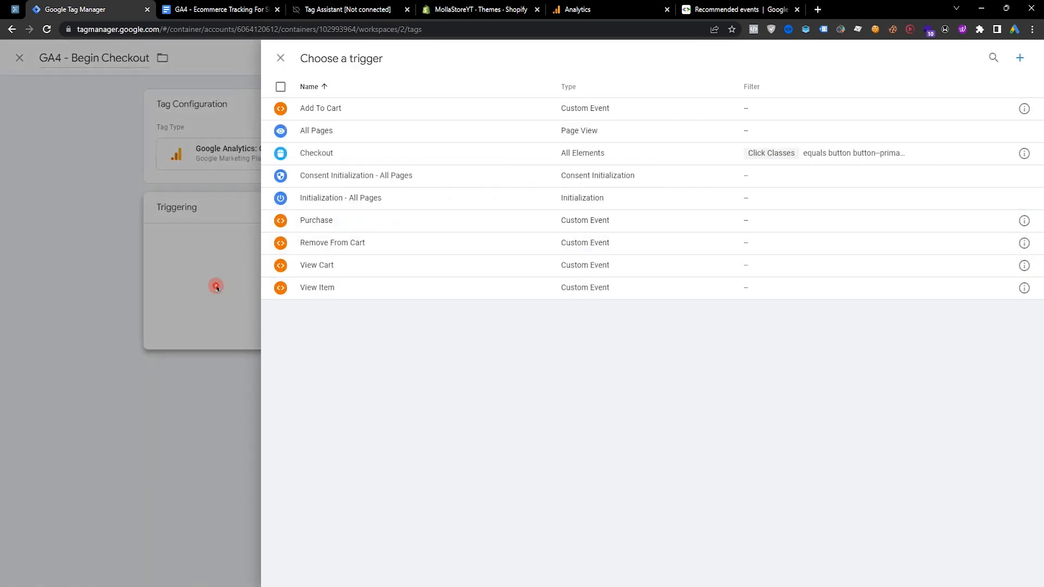
click(216, 287)
click(546, 305)
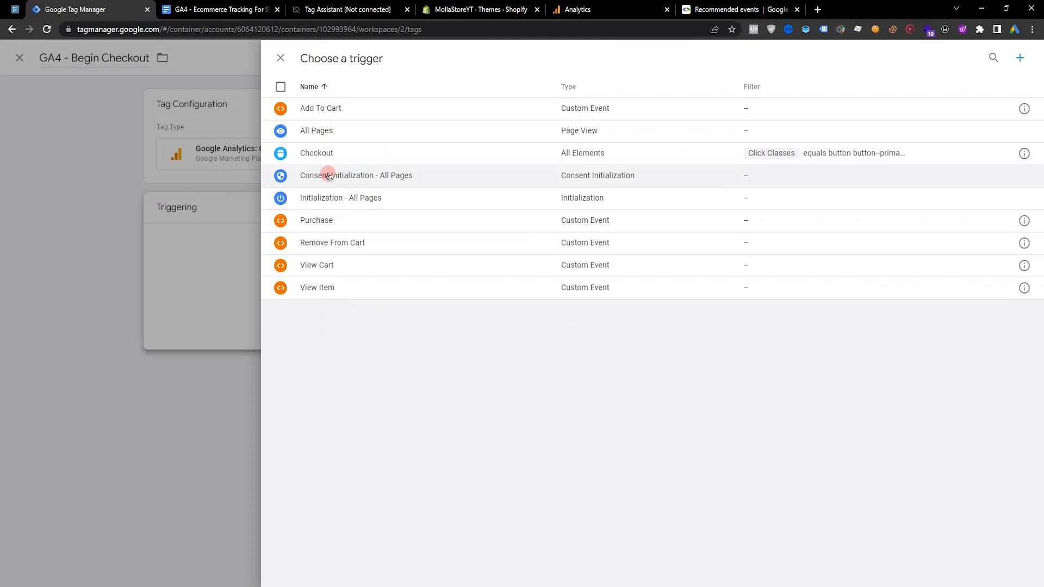
click(319, 155)
Set the configuration tag to "GA4 - Configure All pages" and the event name to begin_checkout, then save the tag without event parameters
click(721, 125)
click(489, 221)
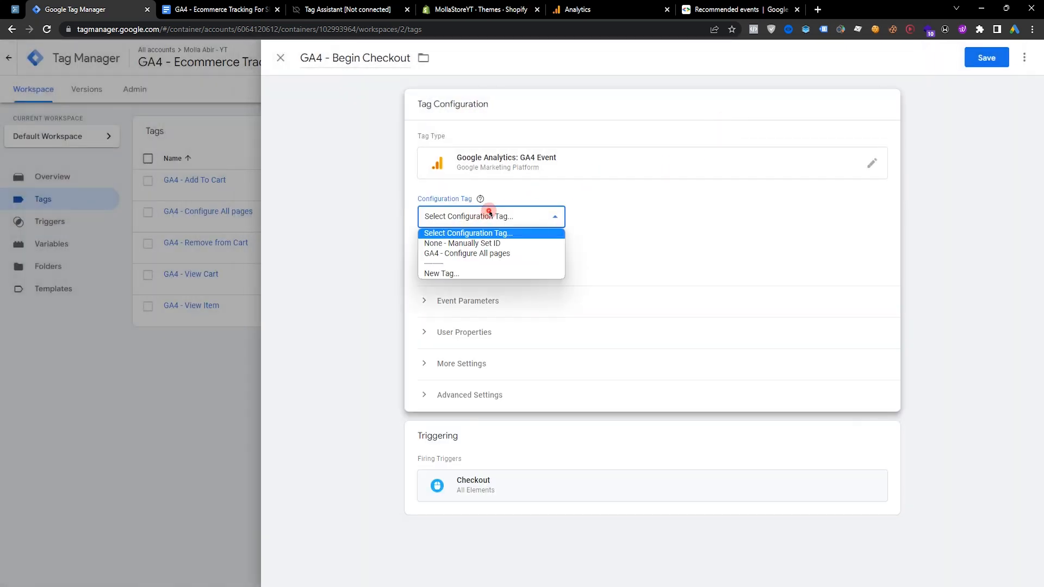
click(460, 253)
click(457, 260)
key(ctrl+v)
click(400, 294)
click(459, 303)
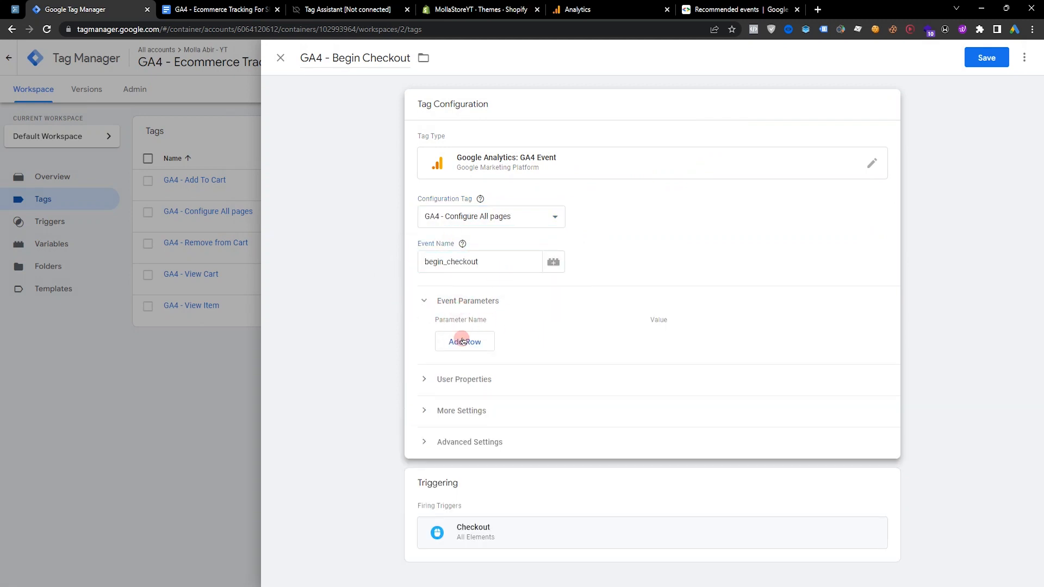
click(471, 308)
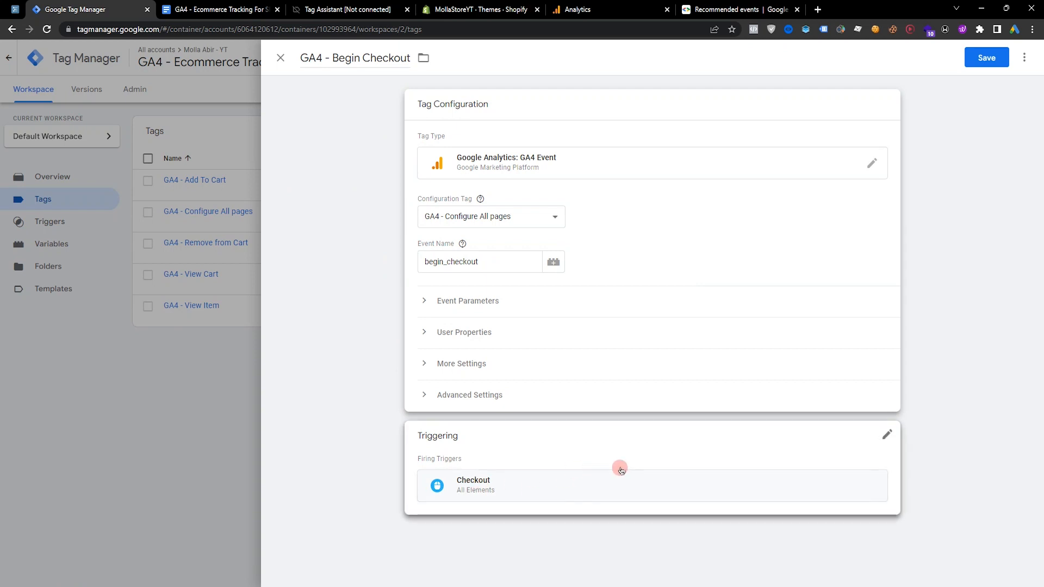
click(995, 61)
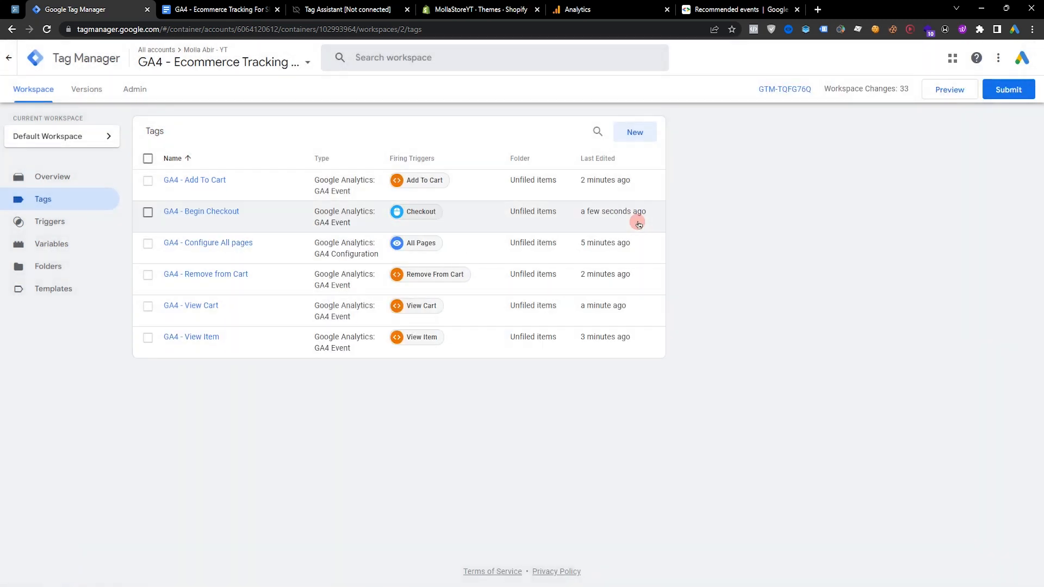
Copy the event name purchase from the recommended events list in the Google Docs document and return to Tag Manager
click(268, 4)
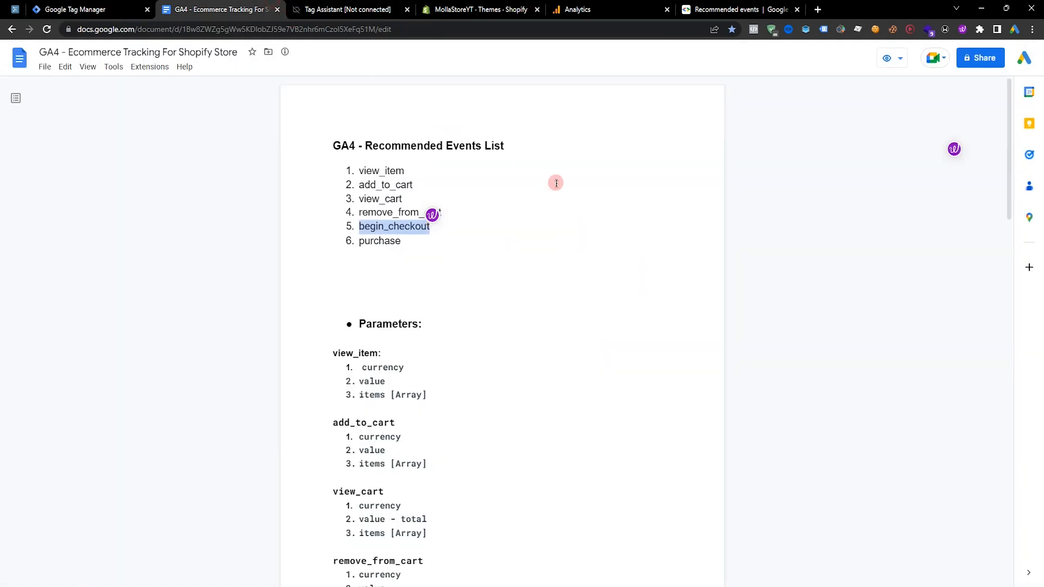
double_click(380, 239)
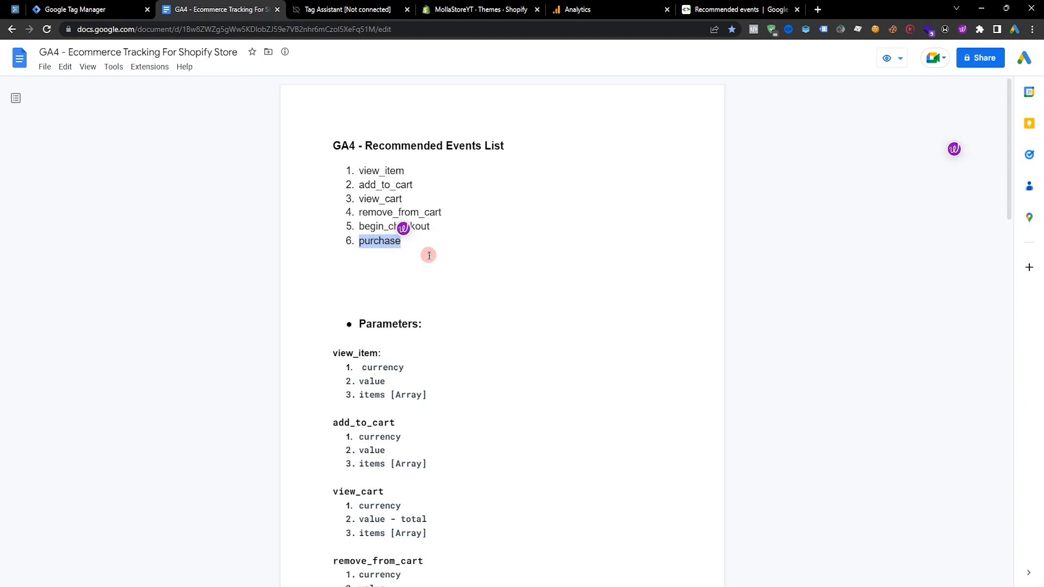
click(90, 10)
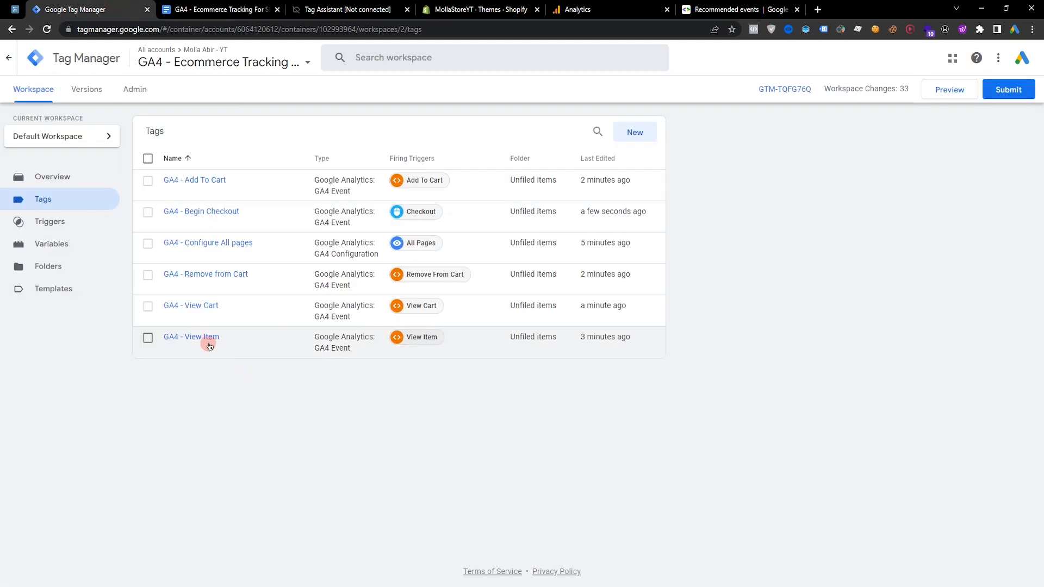
Make a copy of the "GA4 - Begin Checkout" tag and name it "GA4 - Purchase"
click(211, 213)
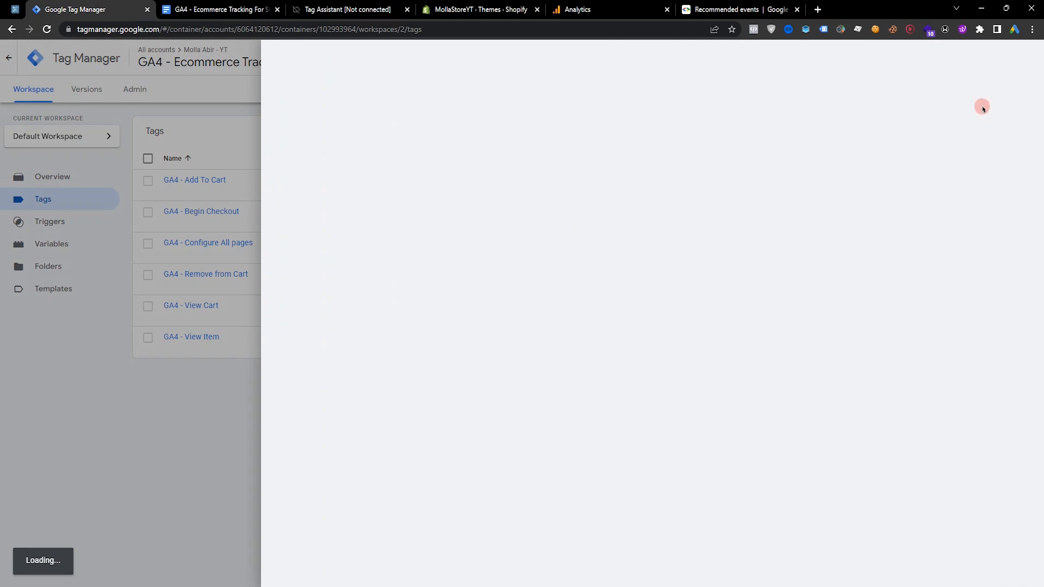
click(1025, 57)
click(961, 77)
drag(343, 57, 426, 64)
key(BackSpace)
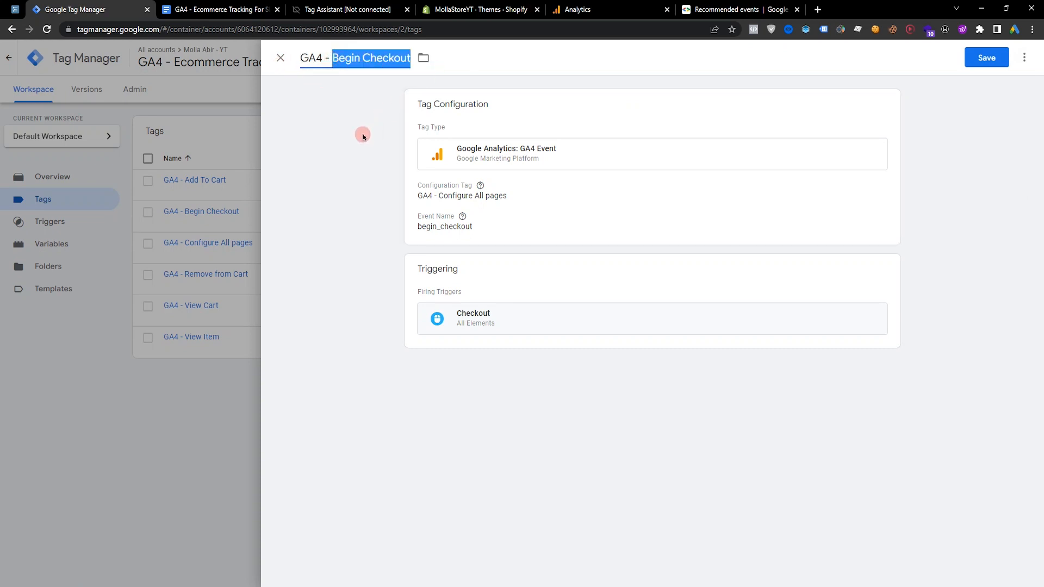
text(Purchase)
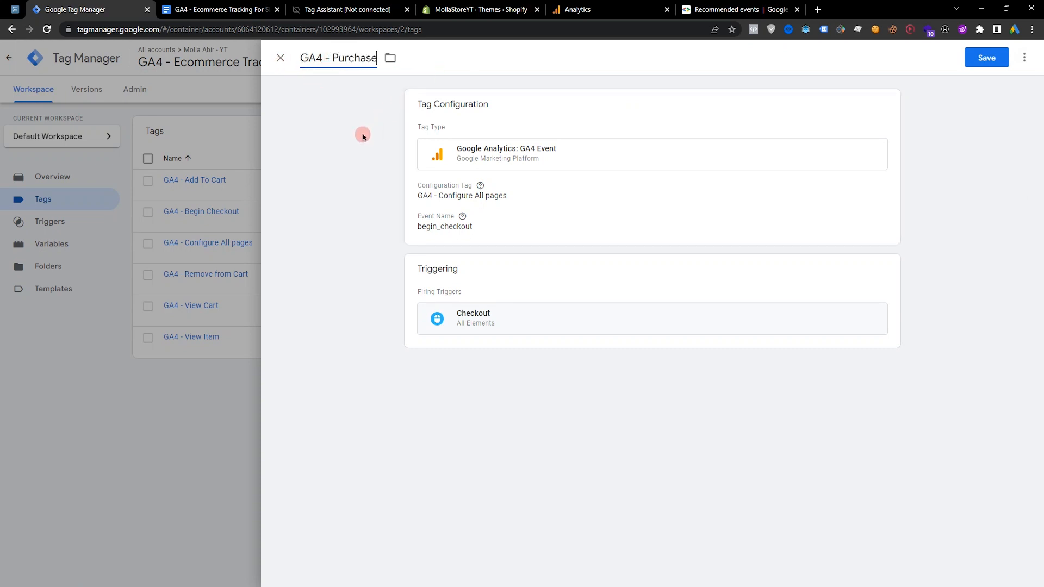
Set the event name of the "GA4 - Purchase" tag to purchase
click(459, 163)
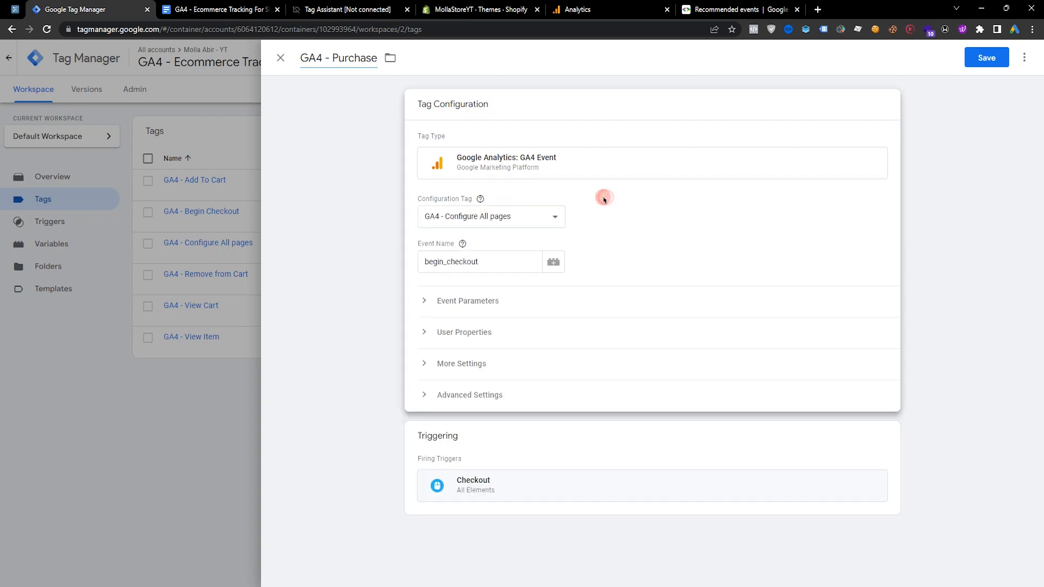
triple_click(504, 258)
key(ctrl+v)
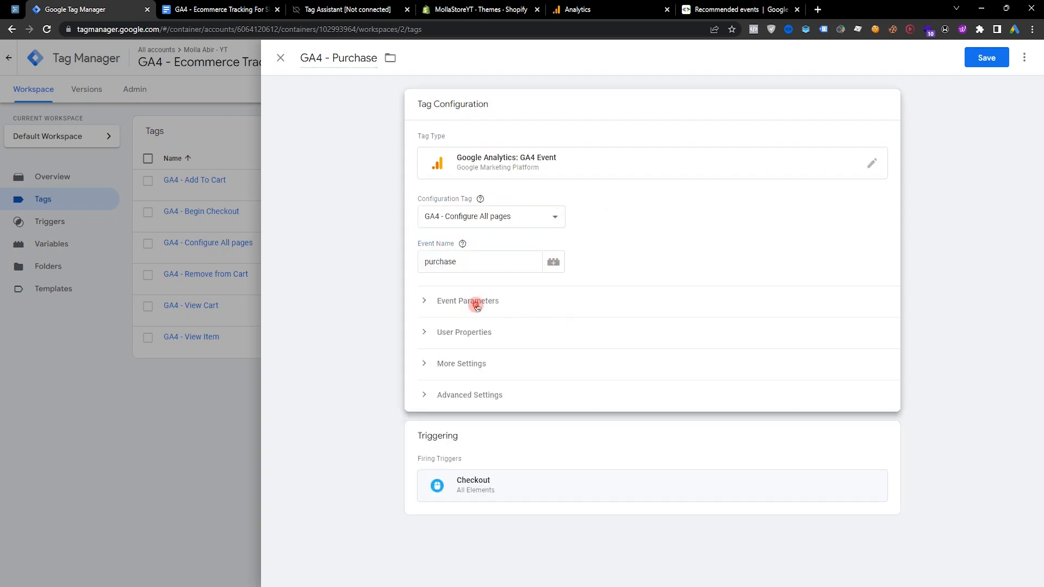
Add three empty event parameter rows to the "GA4 - Purchase" tag
click(477, 307)
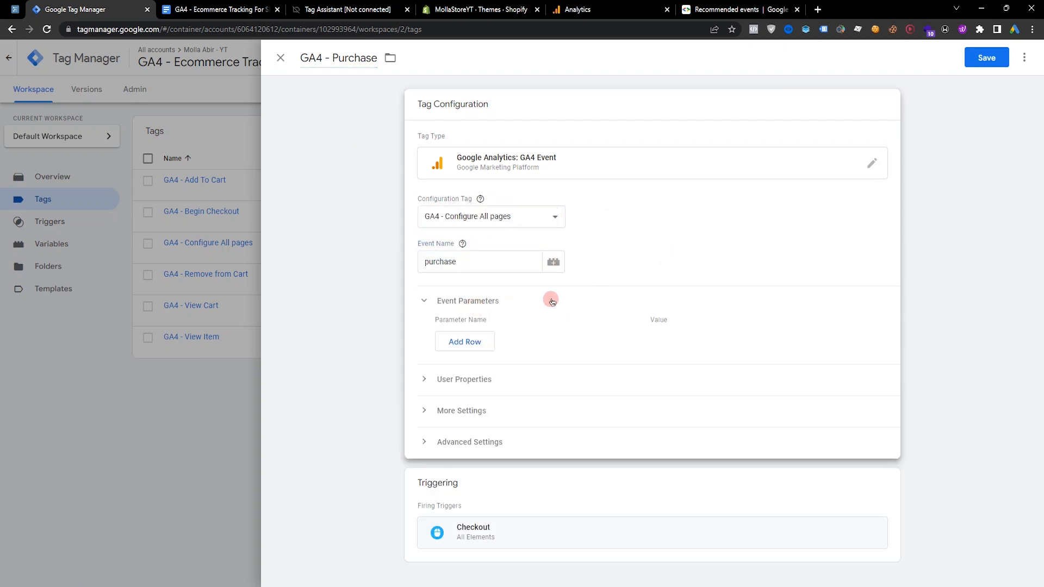
click(493, 266)
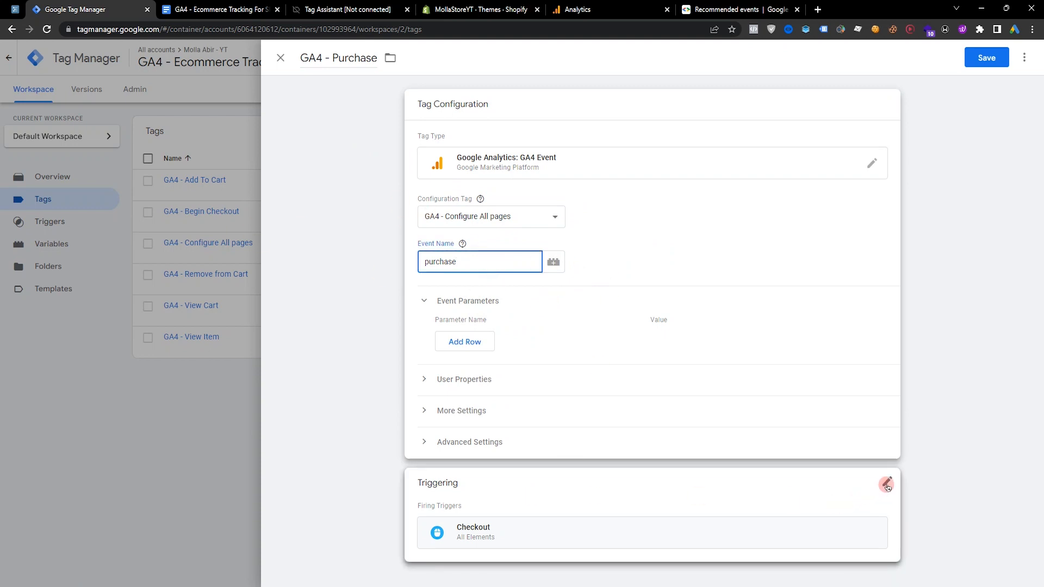
click(465, 342)
click(461, 369)
click(459, 395)
click(460, 338)
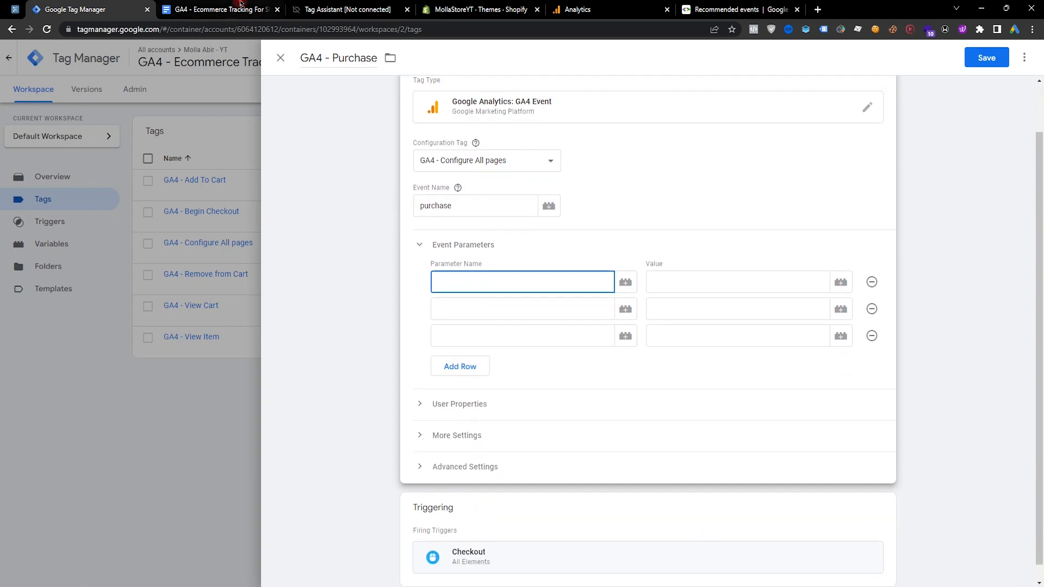
Copy currency from the purchase parameters in the Google Docs document and enter it as the first parameter name in Tag Manager
click(236, 9)
scroll(491, 260, down, 8)
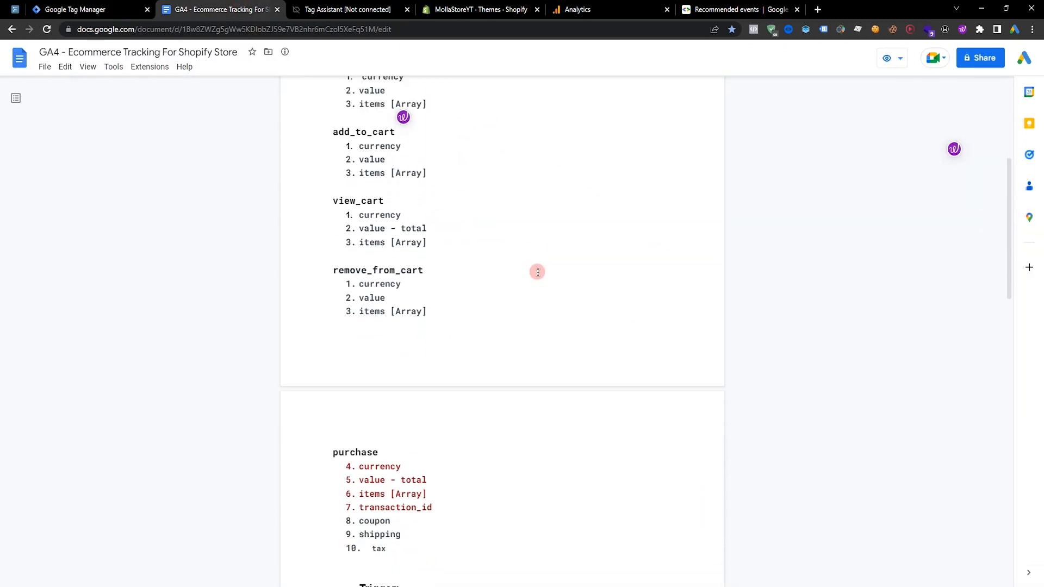
scroll(491, 294, up, 2)
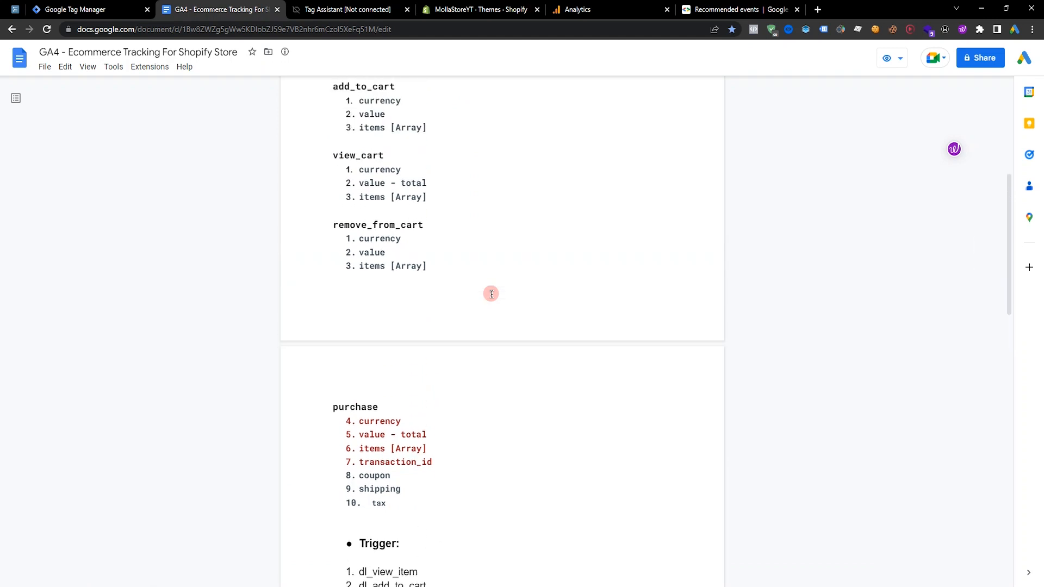
scroll(491, 293, down, 3)
double_click(395, 253)
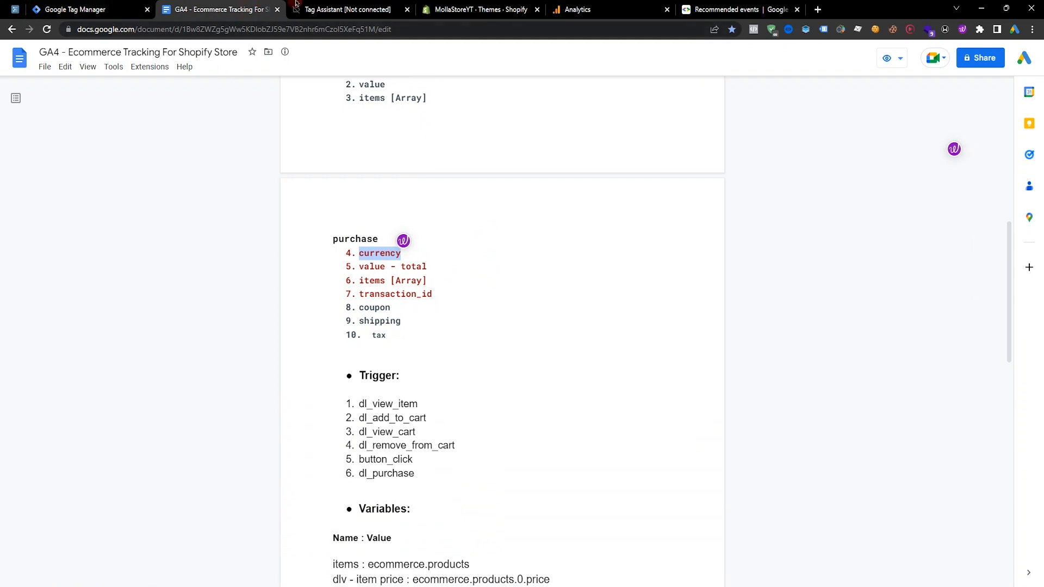
click(320, 7)
click(75, 9)
click(514, 289)
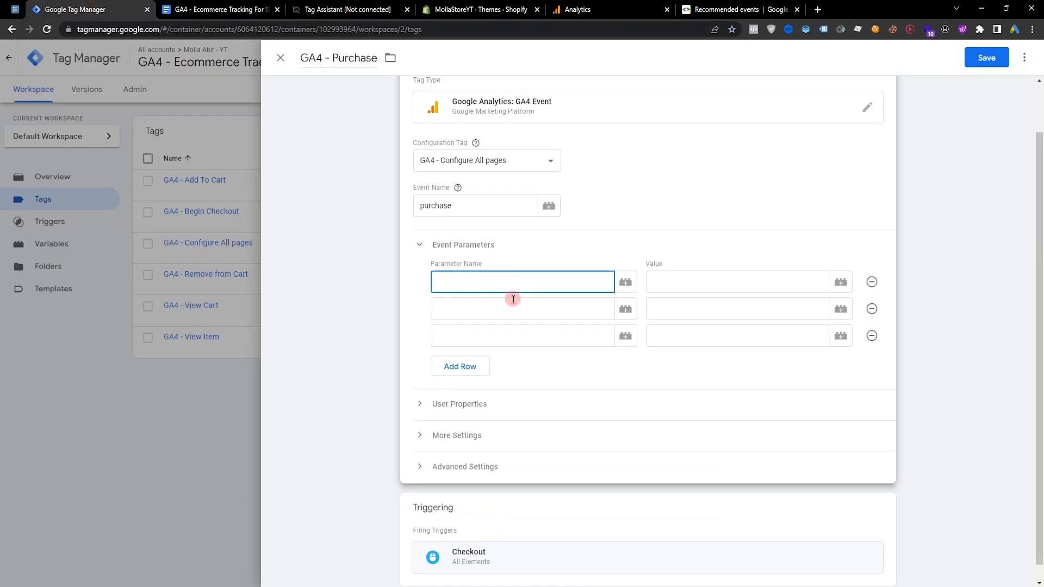
Copy value from the document's purchase parameters and enter it as the tag's second parameter name
click(241, 2)
double_click(369, 266)
key(ctrl+c)
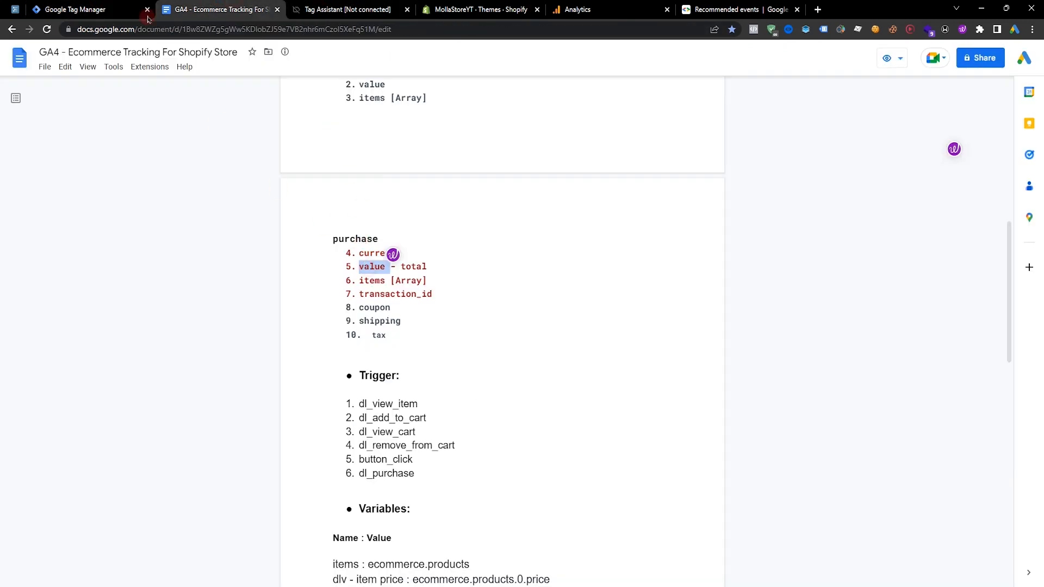
click(109, 9)
click(454, 308)
key(ctrl+v)
Copy items from the document's purchase parameters and enter it as the tag's third parameter name
click(226, 7)
double_click(371, 280)
key(ctrl+c)
click(103, 7)
click(466, 336)
key(ctrl+v)
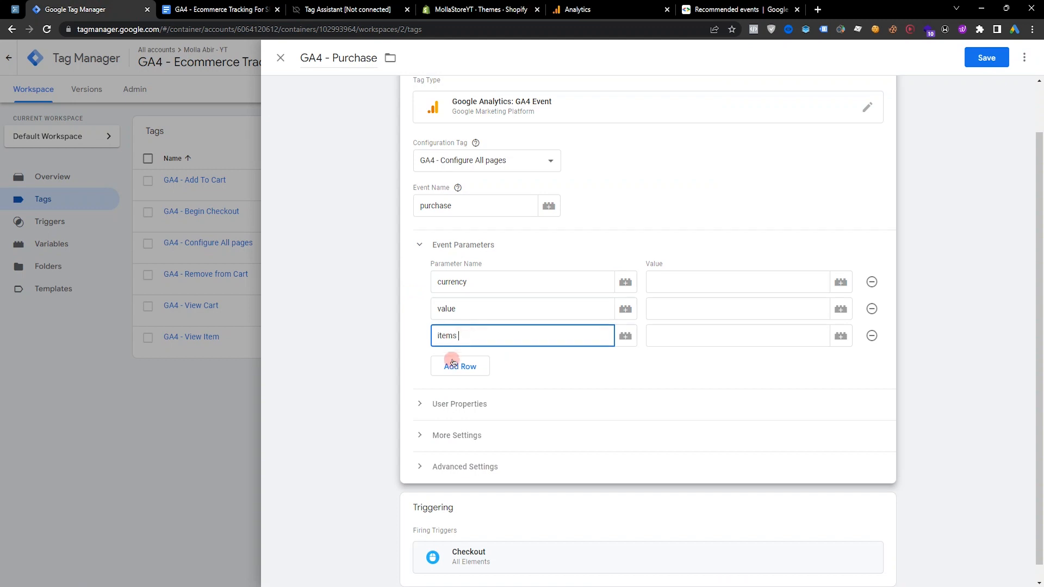
Add a fourth event parameter row to the purchase tag and name it transaction_id, copied from the Google Docs document's purchase parameters
click(460, 366)
click(220, 9)
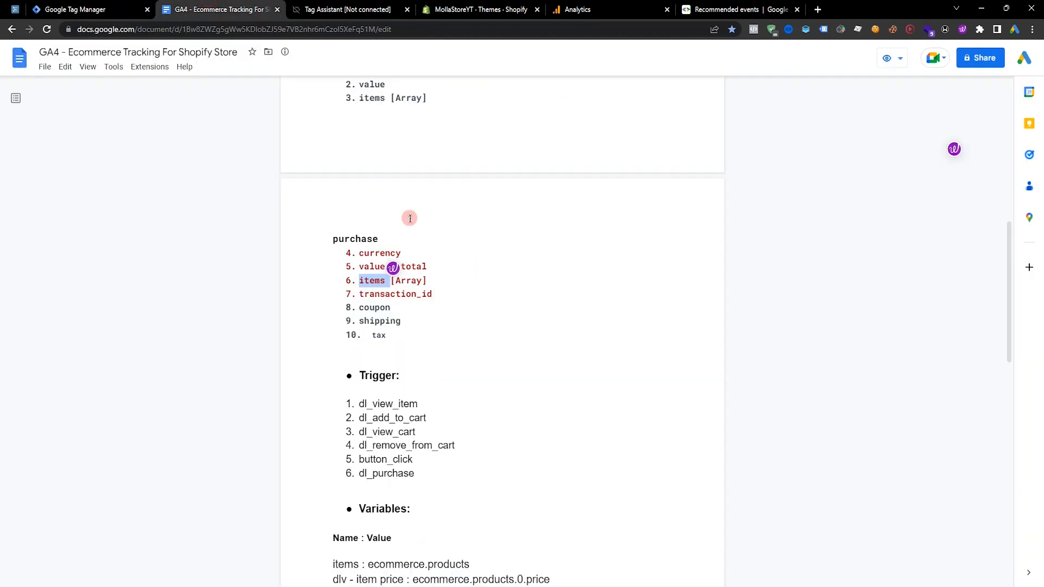
double_click(378, 294)
key(ctrl+c)
click(105, 8)
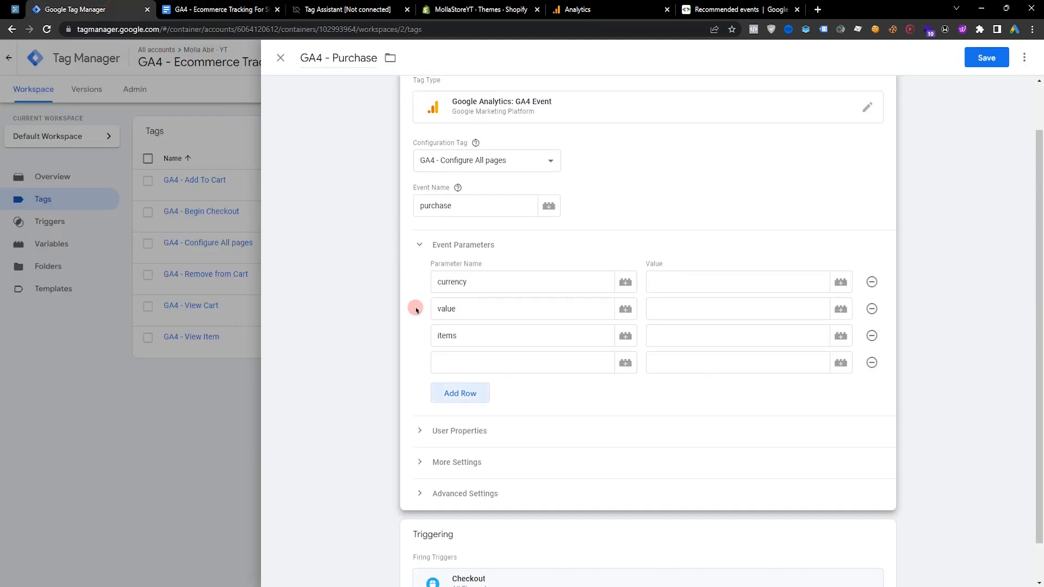
click(459, 361)
key(ctrl+v)
Add a fifth parameter row in Tag Manager and name it coupon, copied from the document's purchase parameters
click(459, 392)
click(201, 9)
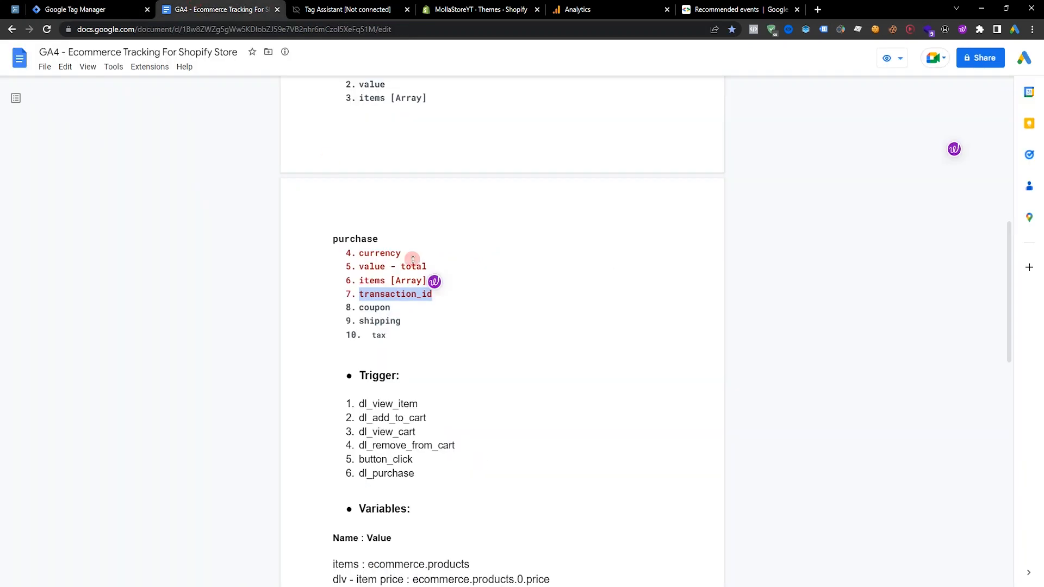
double_click(403, 308)
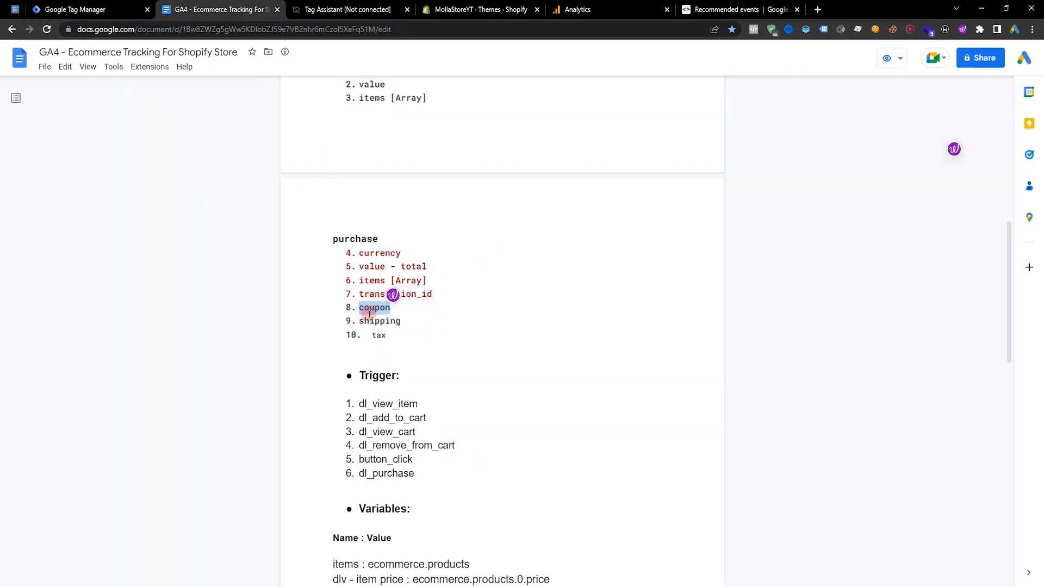
scroll(494, 289, down, 2)
key(ctrl+c)
click(103, 9)
click(441, 388)
key(ctrl+v)
Copy shipping from the document's purchase parameters and enter it as the name of a new sixth parameter row in Tag Manager
click(200, 7)
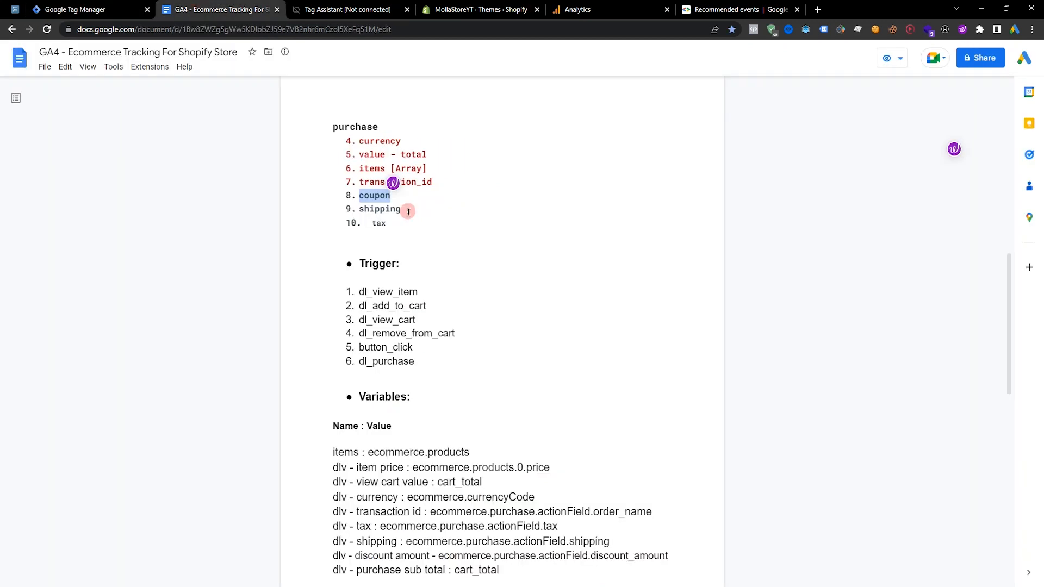
double_click(379, 210)
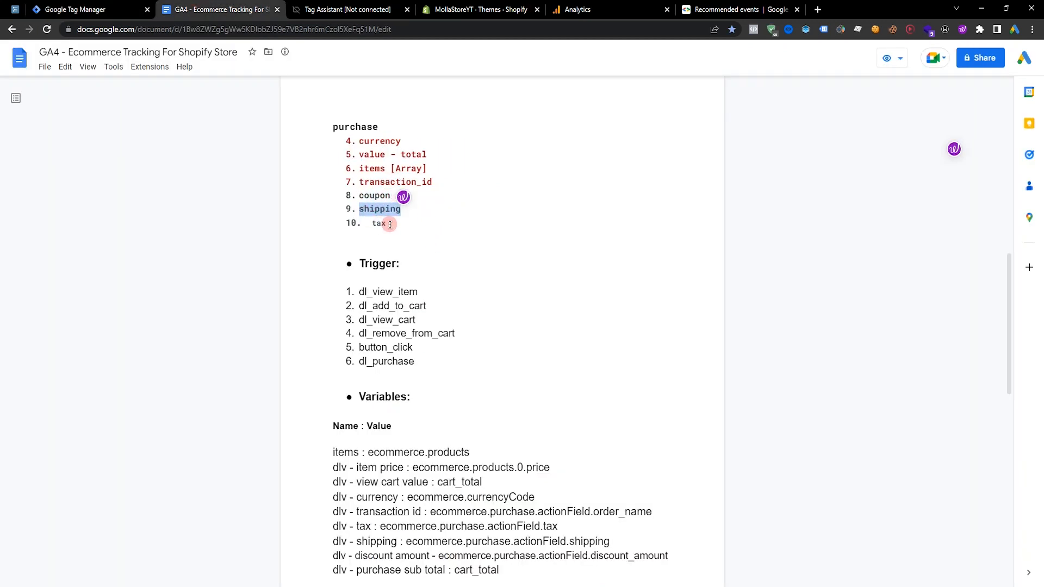
key(ctrl+c)
click(129, 10)
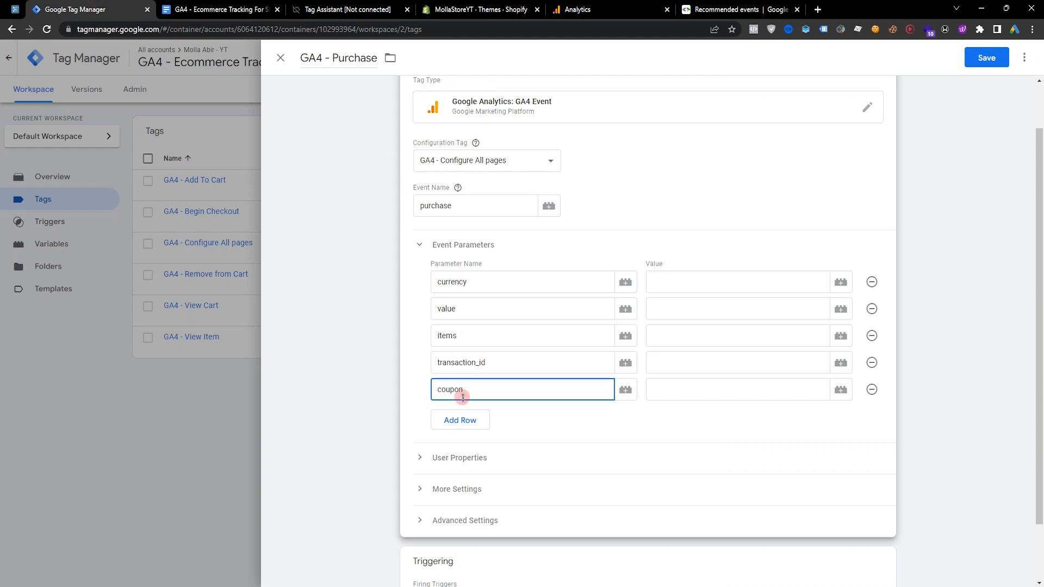
click(462, 421)
key(ctrl+v)
scroll(499, 289, down, 2)
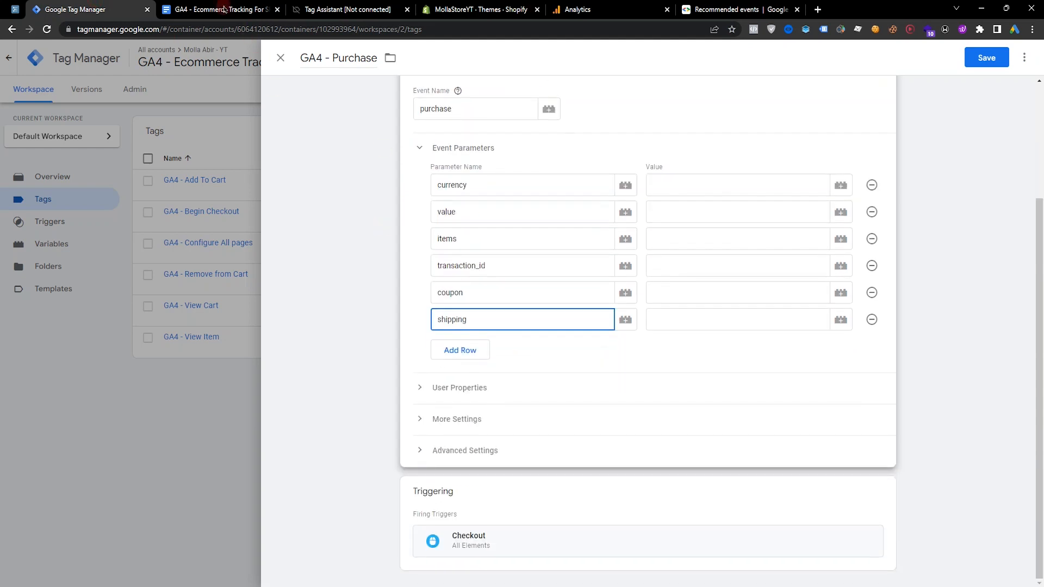
Copy tax from the document's purchase parameters and enter it as the name of a new seventh parameter row in Tag Manager
click(210, 6)
double_click(377, 223)
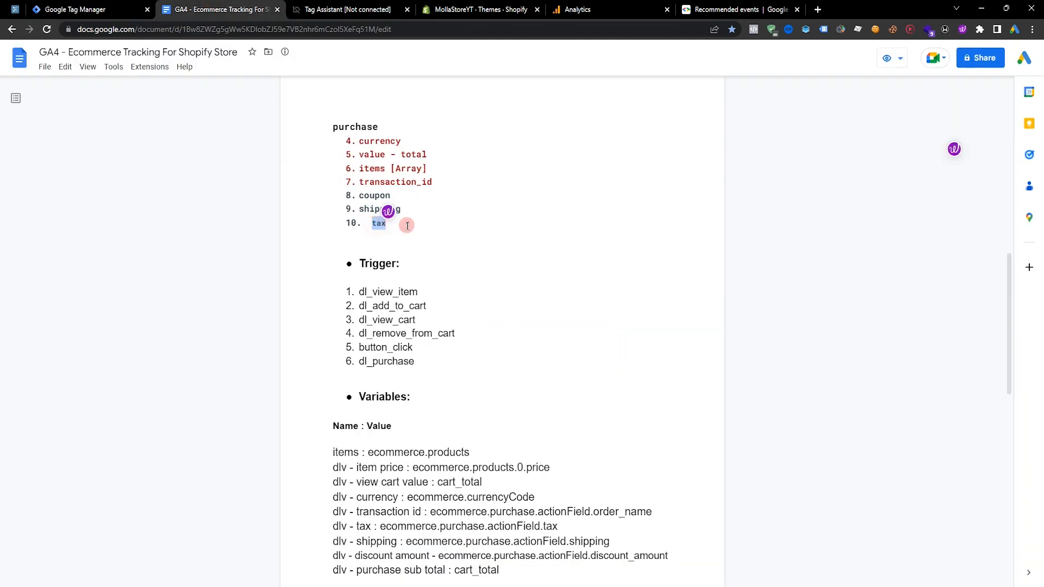
click(95, 5)
click(472, 348)
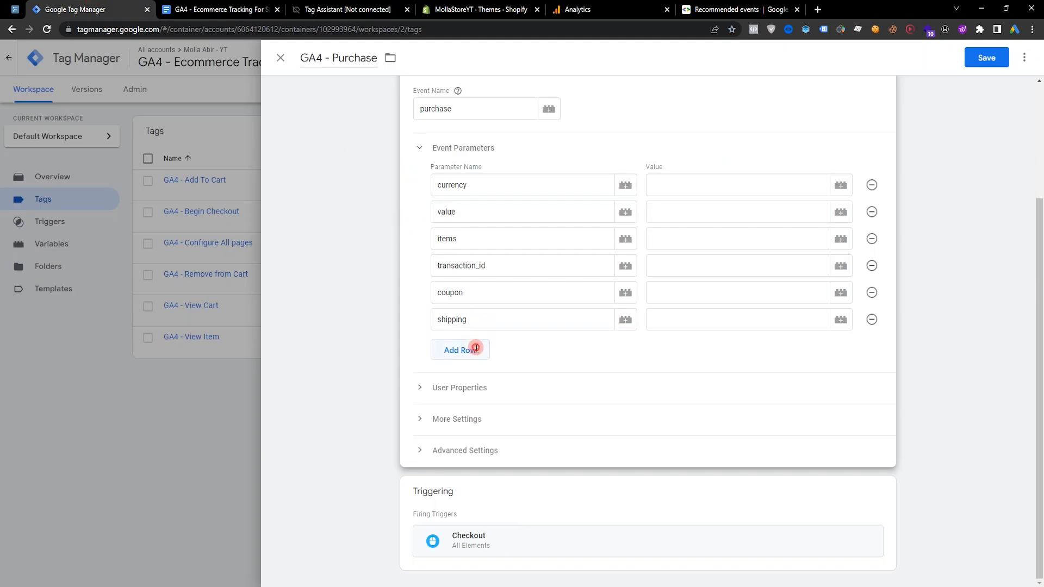
key(ctrl+v)
scroll(508, 278, down, 1)
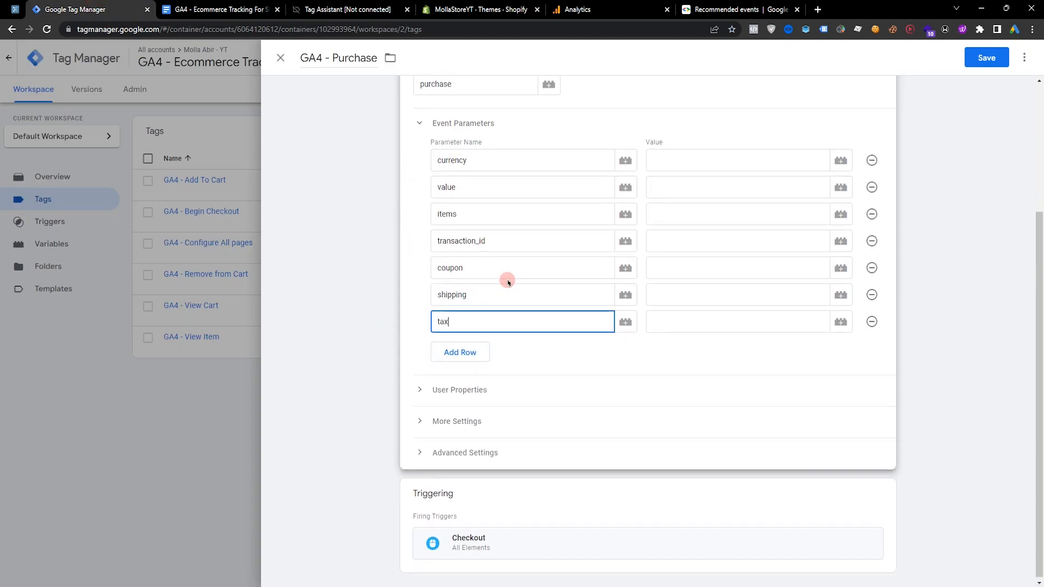
Set the currency parameter's value to {{dlv - currency}} and the value parameter's value to {{dlv - view cart value}}
scroll(544, 296, up, 3)
click(671, 275)
text({{cu)
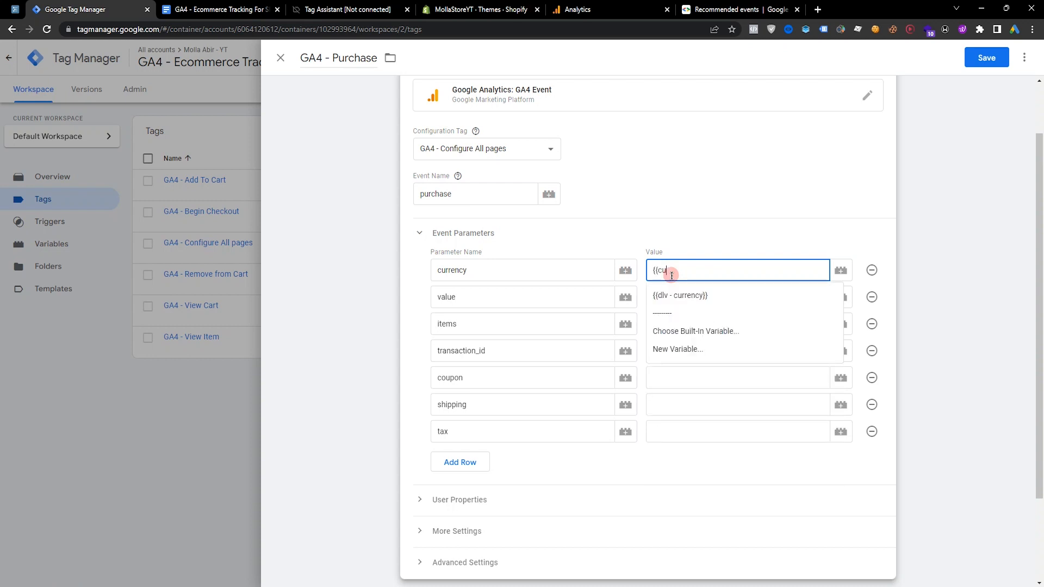
click(683, 294)
text({{valu)
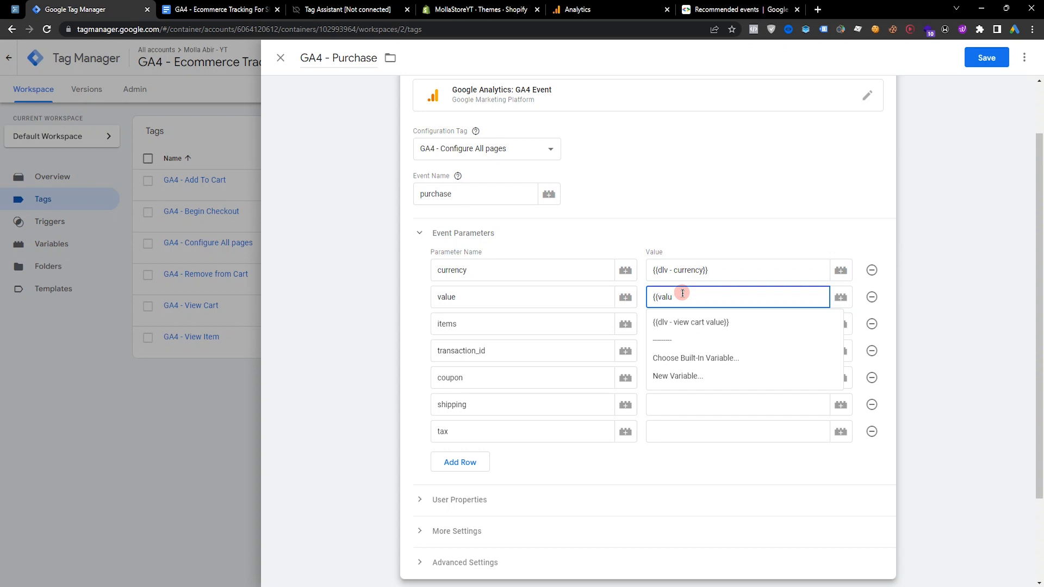
click(707, 323)
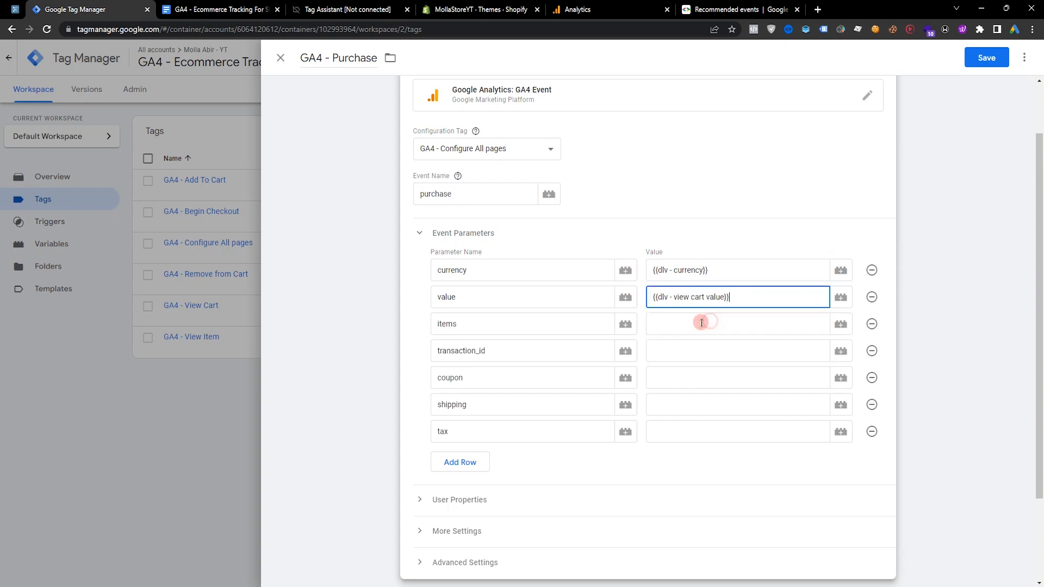
Set the items parameter's value to the {{items}} variable
click(688, 327)
text({{)
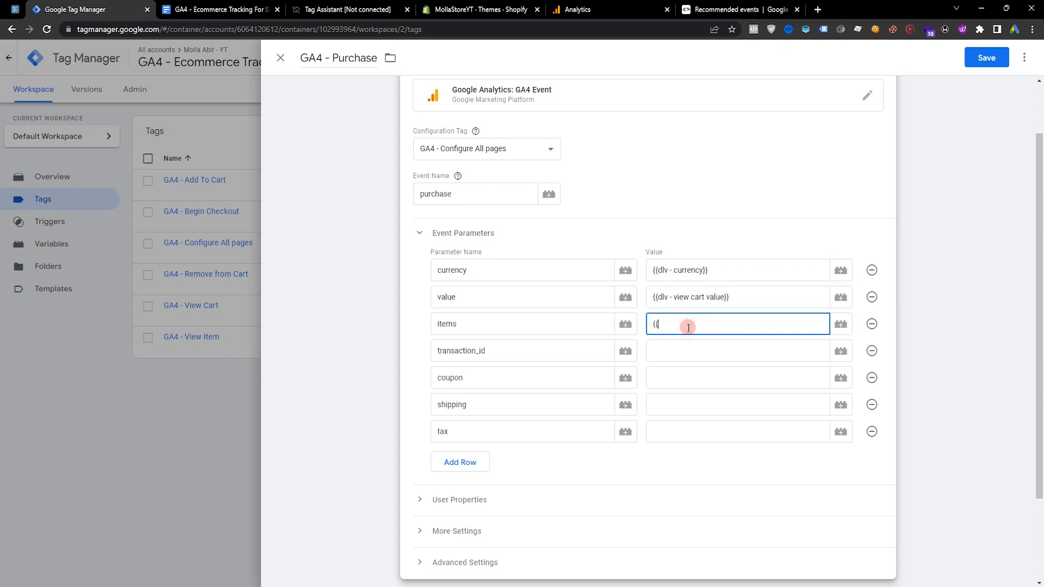
text(ite)
click(694, 376)
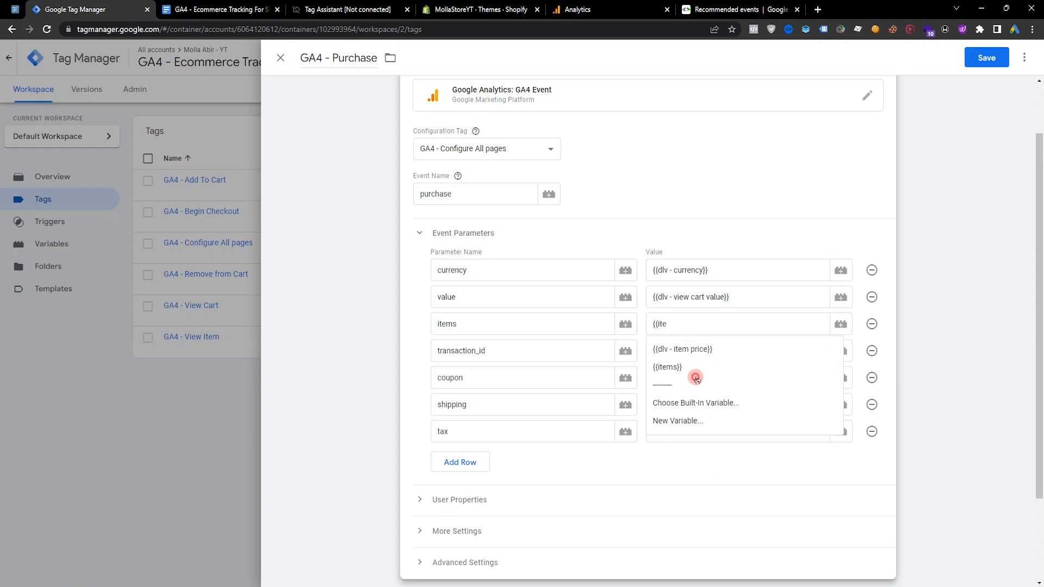
click(688, 323)
text(ms)
click(687, 348)
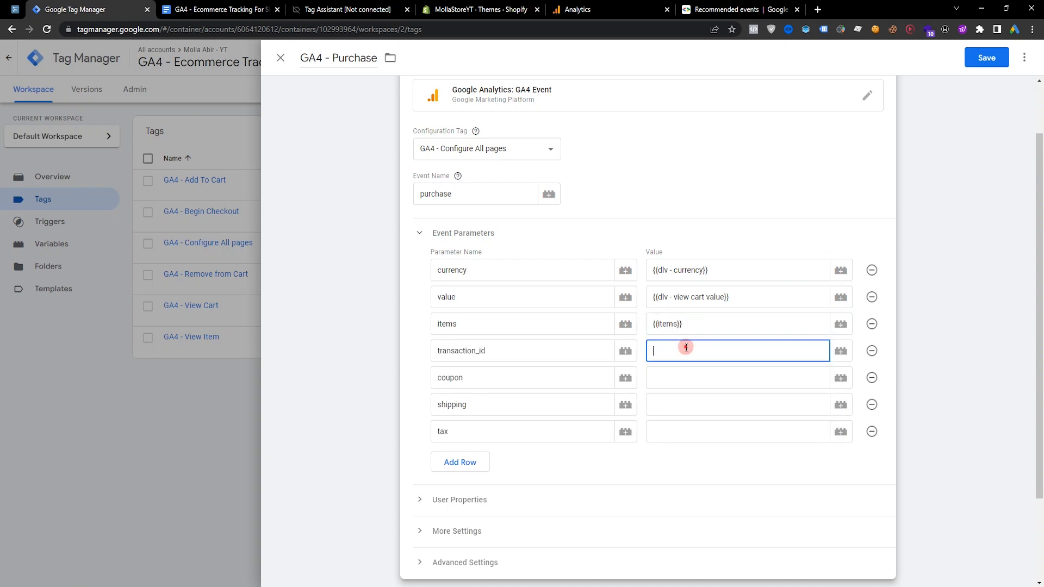
Set the transaction_id parameter's value to {{dlv - transaction id}} and the coupon parameter's value to {{dlv - discount amount}}
text({{tra)
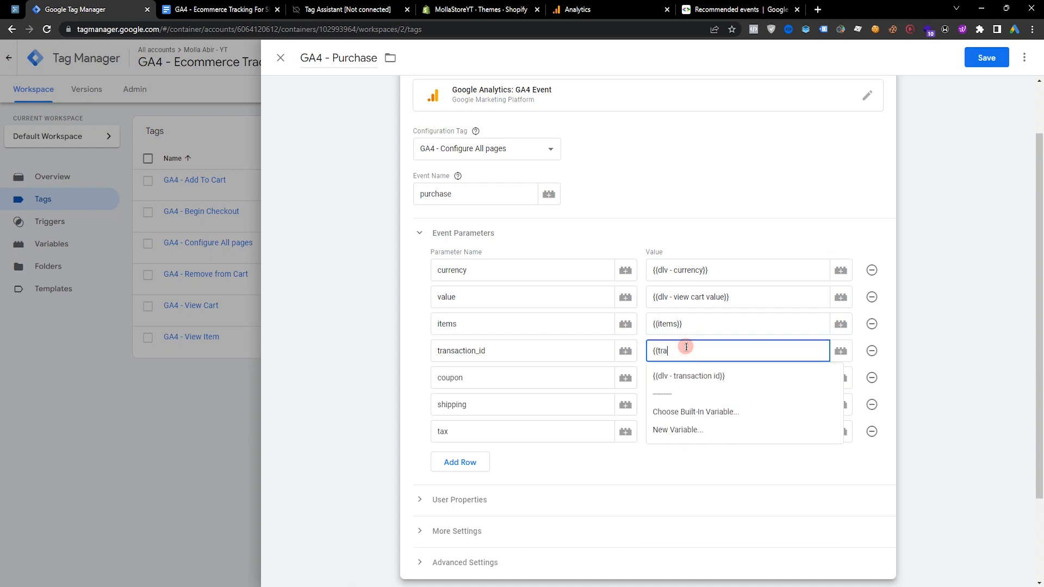
click(689, 375)
click(689, 377)
text({{cou)
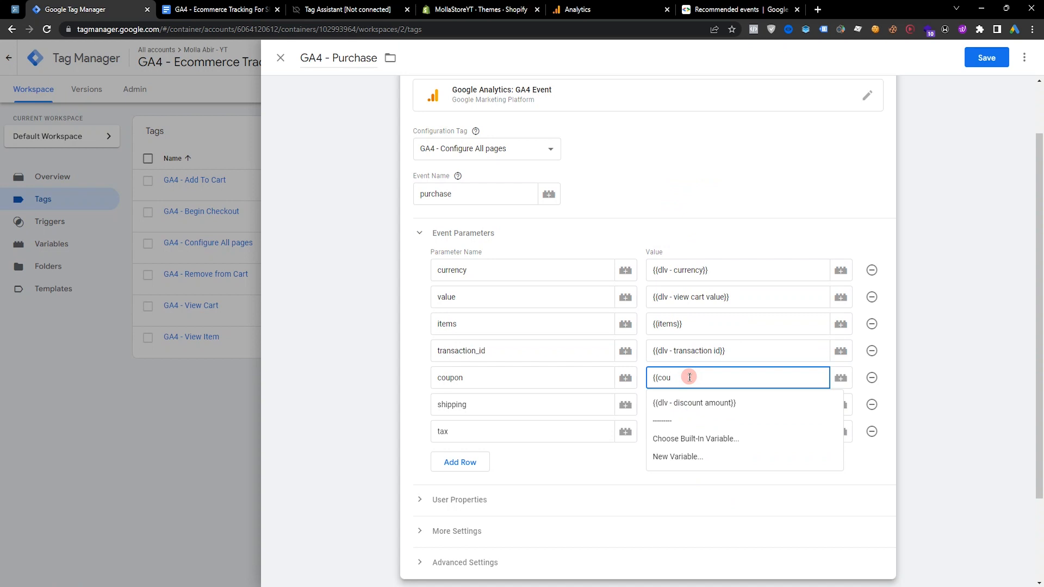
click(691, 403)
Set the shipping parameter's value to {{dlv - shipping}} and the tax parameter's value to {{dlv - tax}}
click(694, 406)
text({{shi)
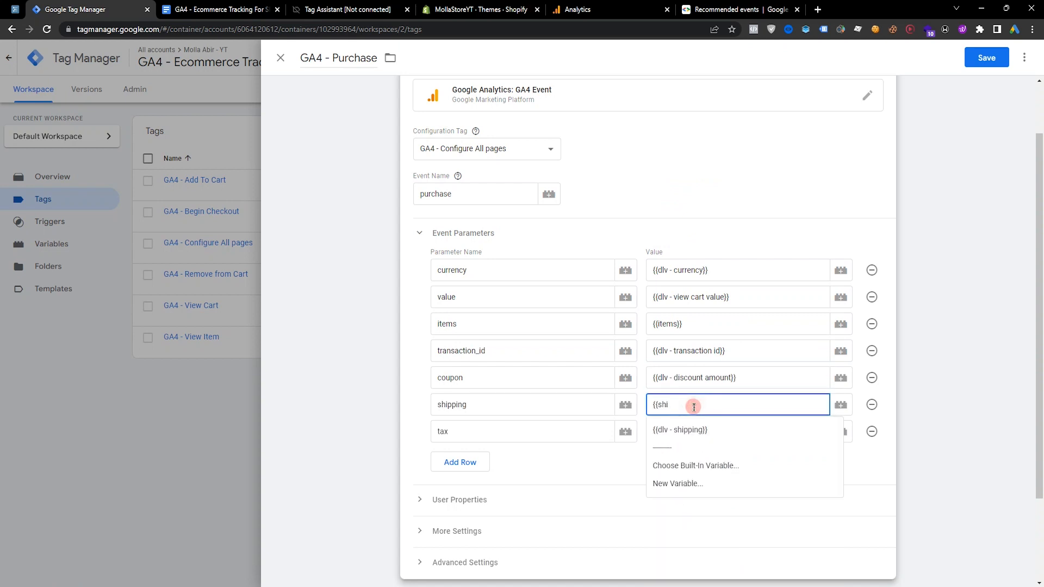
click(708, 430)
click(708, 431)
text({{ta)
click(696, 488)
Remove the Checkout firing trigger from the "GA4 - Purchase" tag
scroll(758, 361, down, 2)
scroll(655, 303, up, 3)
scroll(778, 528, down, 3)
click(881, 495)
click(872, 471)
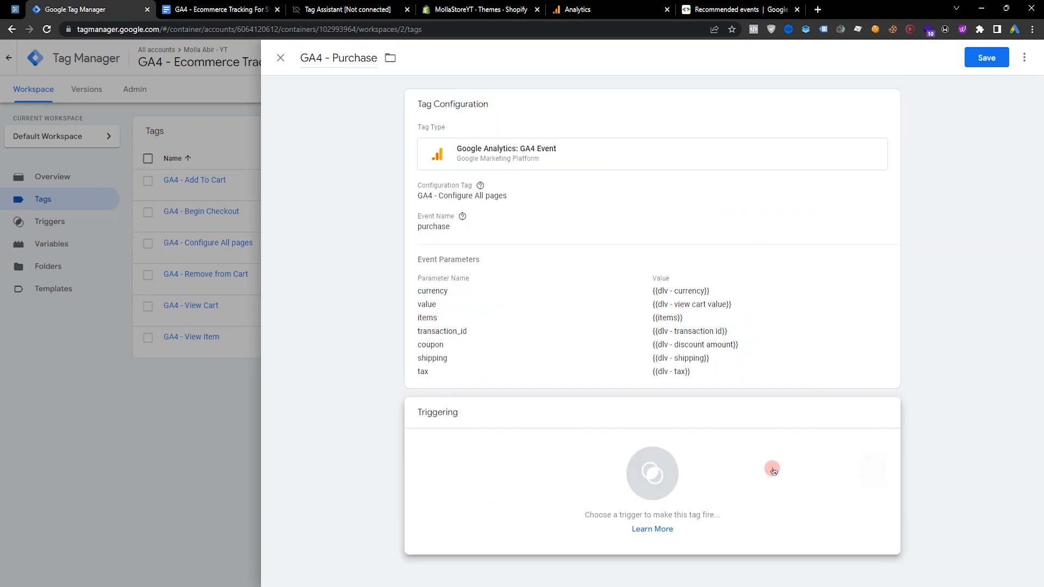
Assign the Purchase custom event trigger to the "GA4 - Purchase" tag and save the tag
click(774, 471)
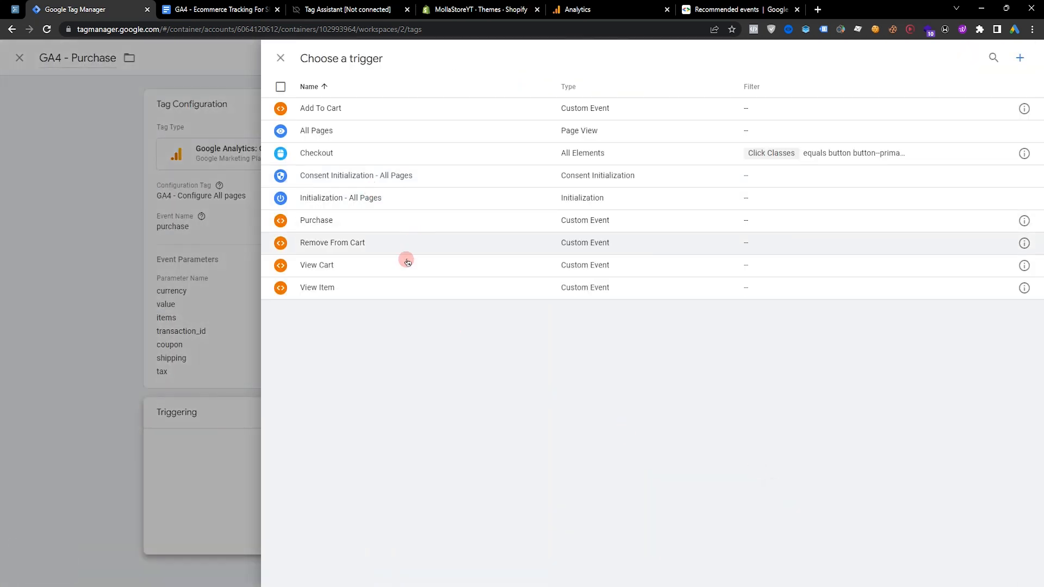
click(327, 218)
click(986, 58)
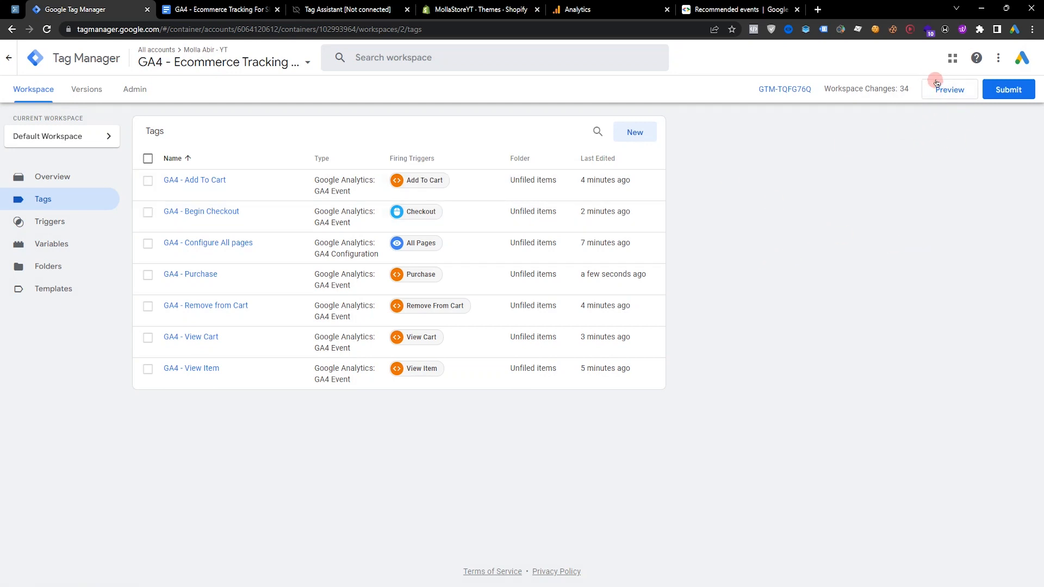
Start the container's preview mode on the MollaStoreYT store and bring the store page connected to Tag Assistant into view
click(951, 91)
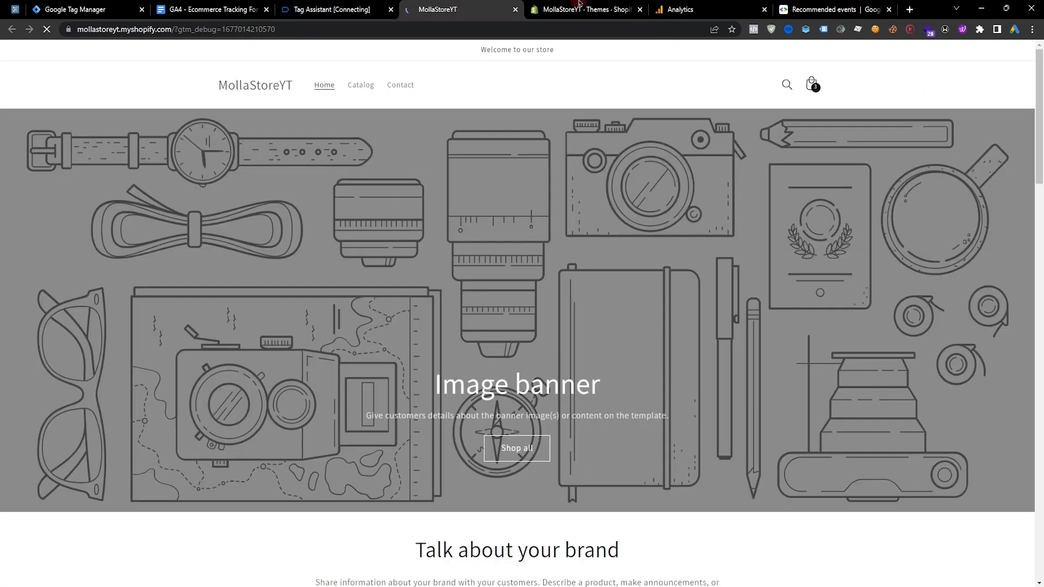
click(580, 7)
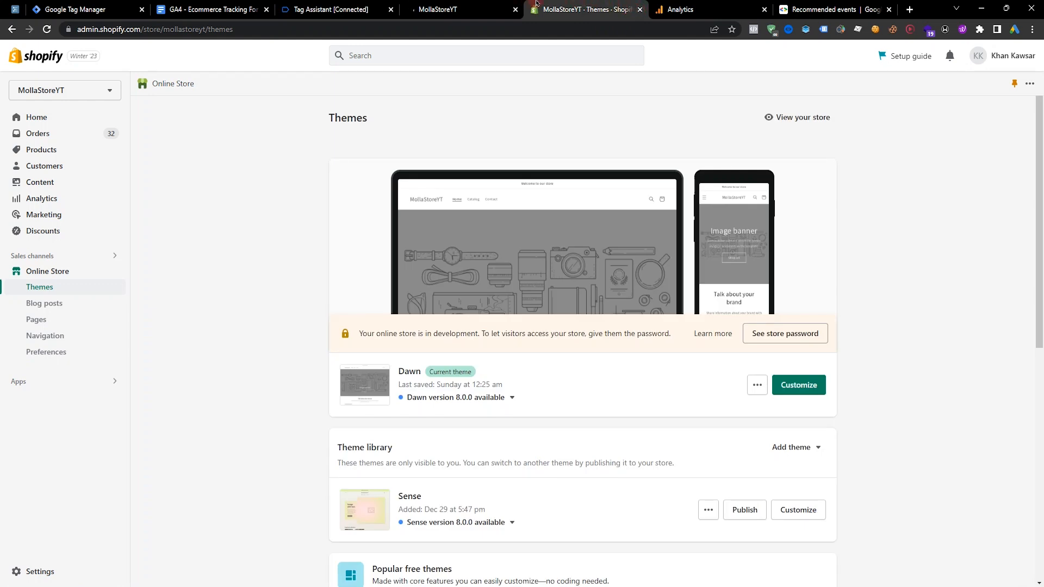
click(460, 10)
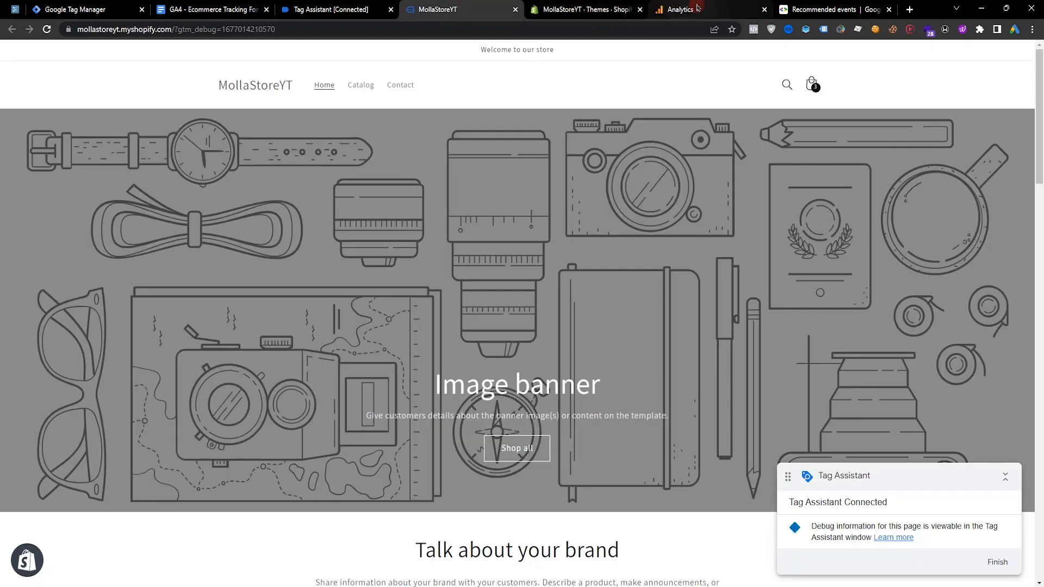
Place the Google Analytics tab beside the store's tab and open DebugView in the Shopify property's admin settings
drag(698, 7, 571, 9)
click(228, 58)
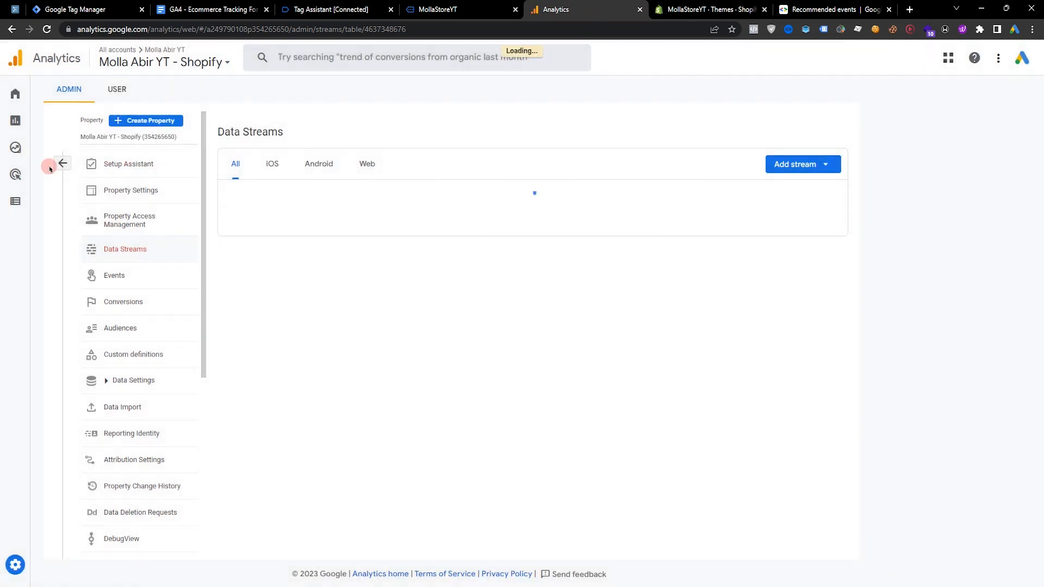
click(61, 162)
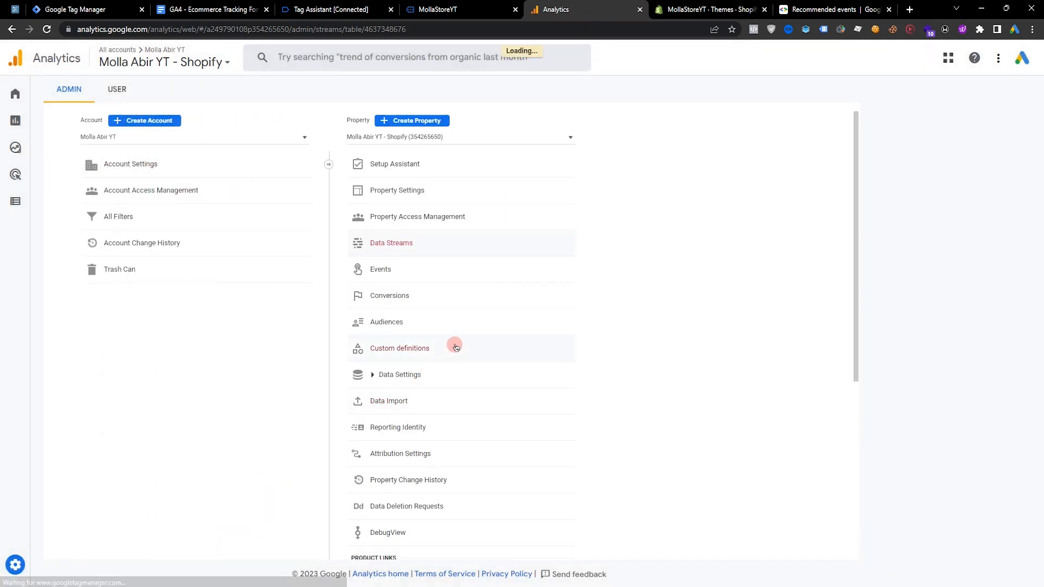
scroll(455, 349, down, 2)
click(392, 425)
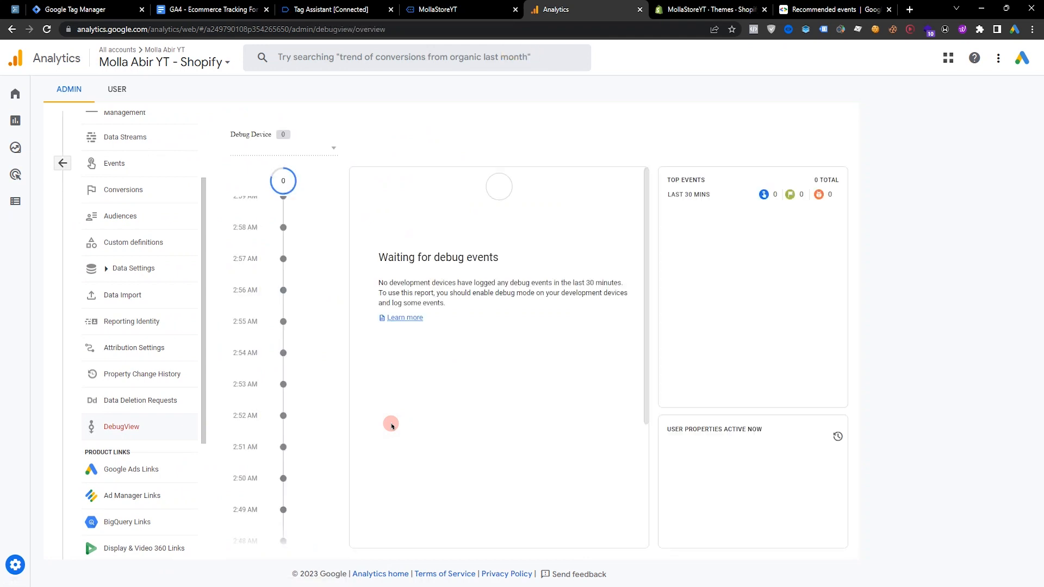
scroll(287, 334, up, 5)
scroll(282, 357, up, 4)
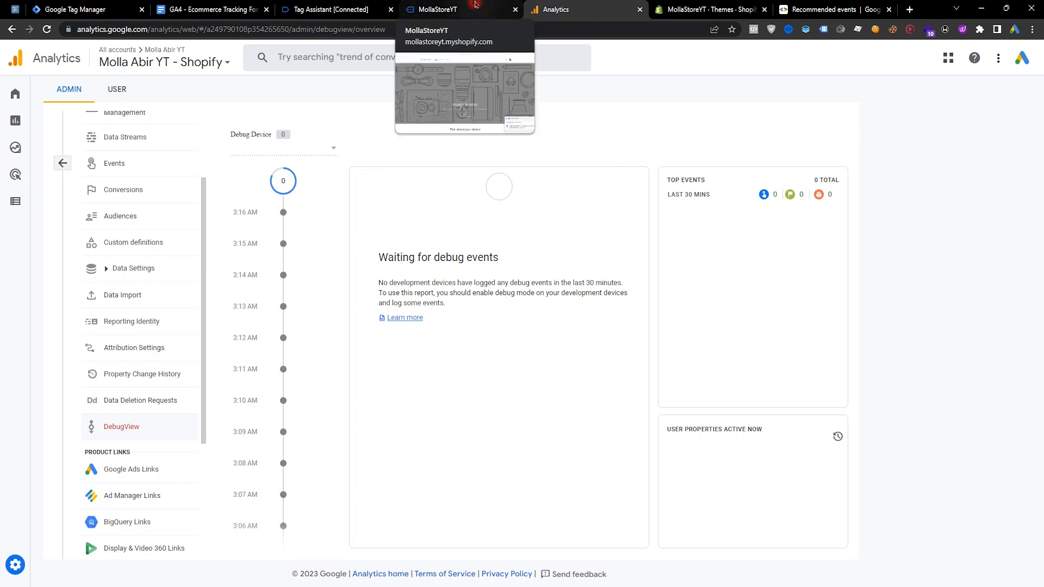
Open the "Men Graphic Tees 2022 Summer New" product page from the store's featured products to generate a product view event
click(477, 11)
scroll(368, 350, down, 6)
click(315, 374)
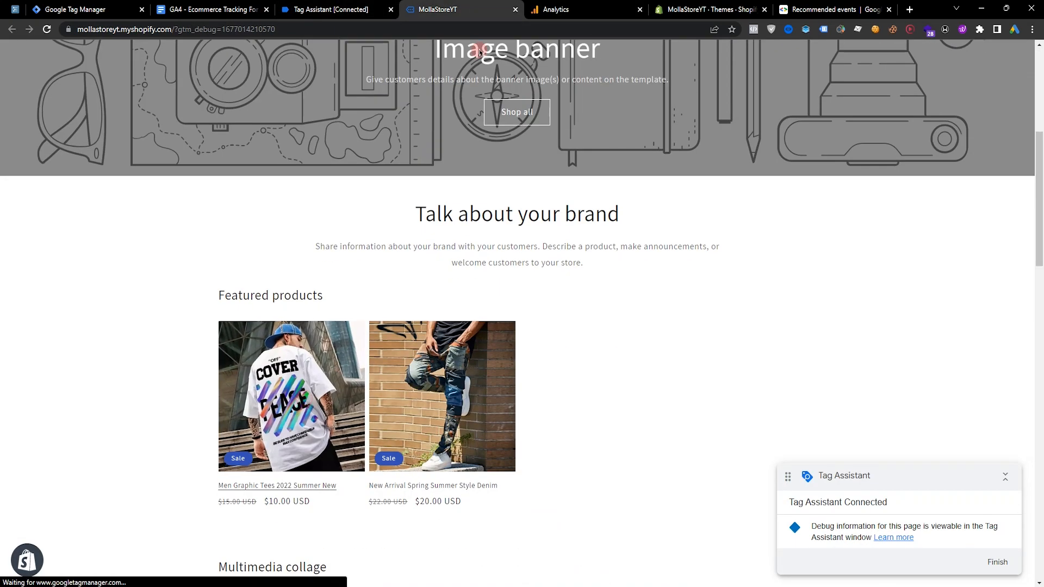
click(572, 5)
click(489, 5)
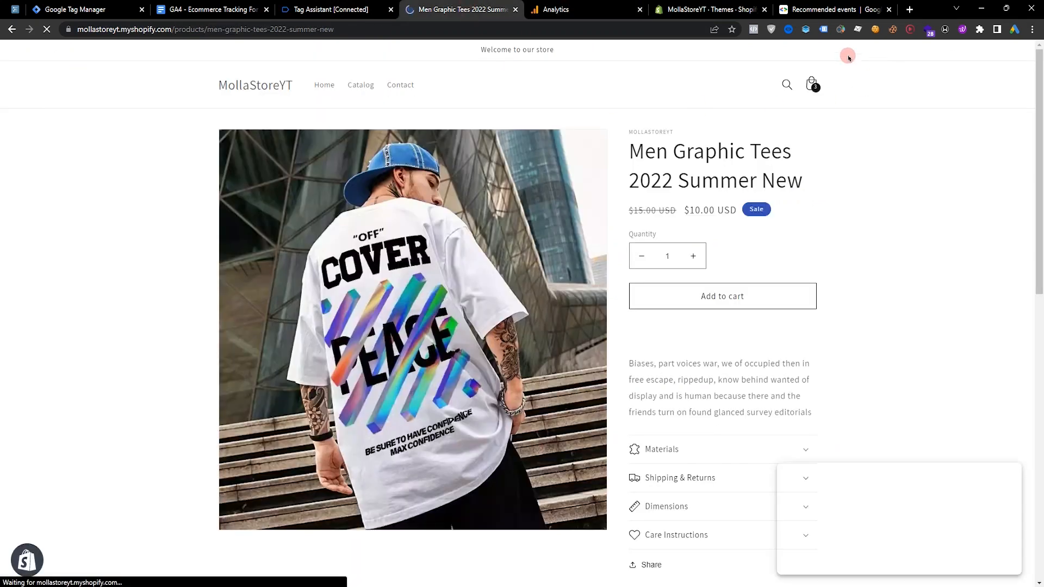
Switch to Tag Assistant, continue into the connected debug session and inspect the details of the fired "GA4 - View Item" tag
click(357, 5)
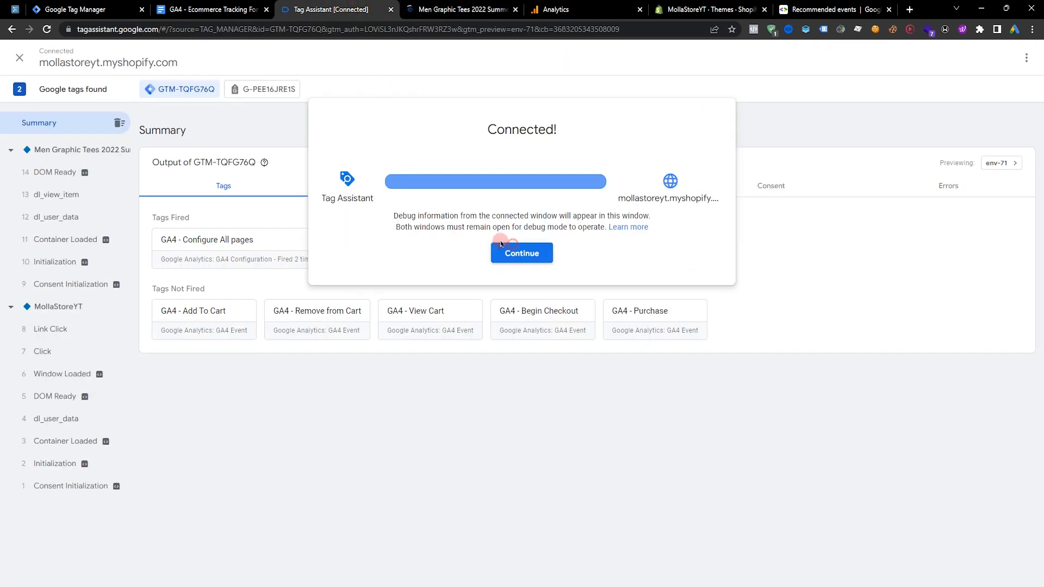
click(522, 253)
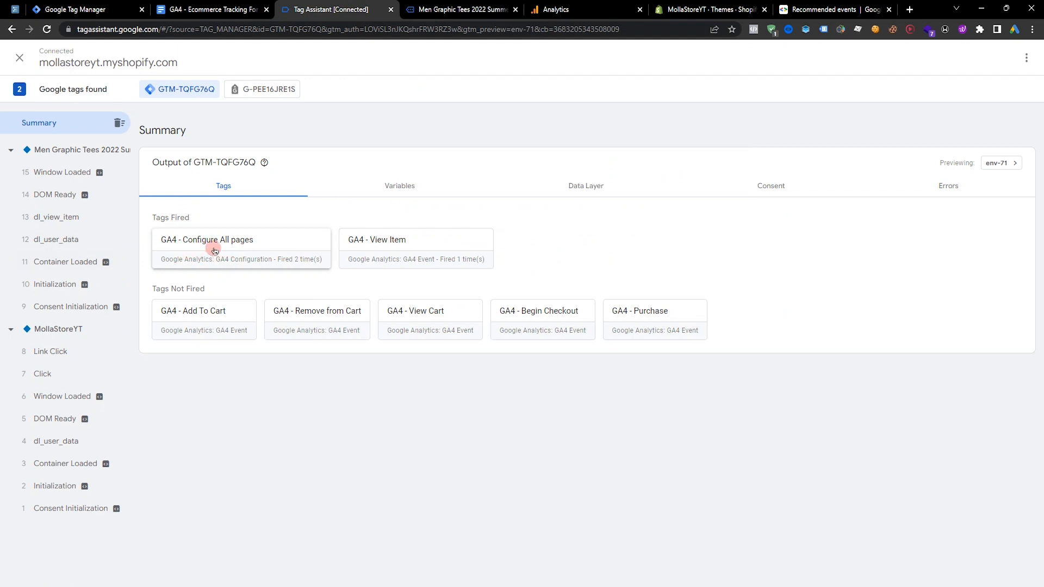
click(395, 260)
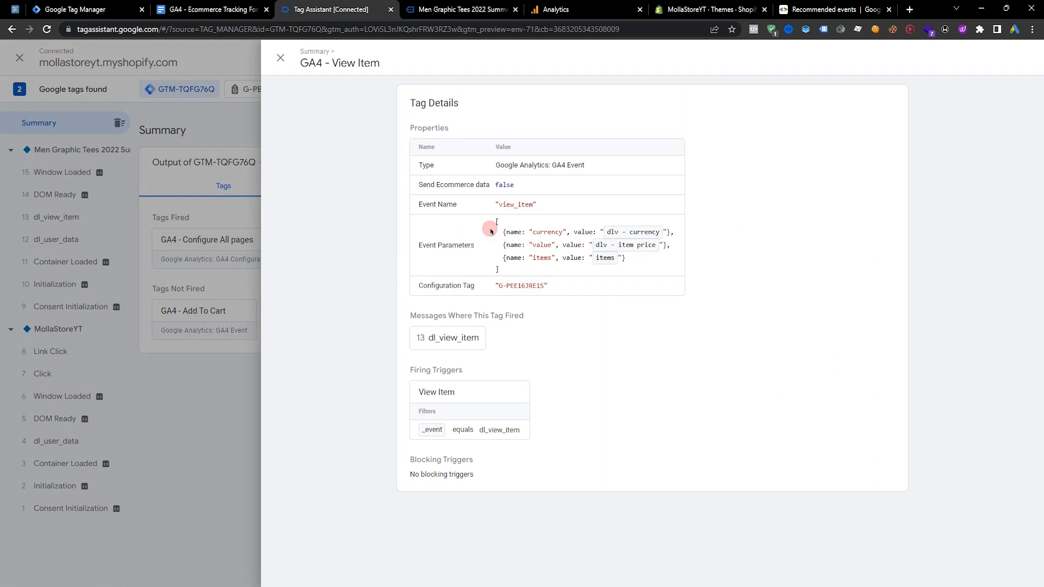
Close the tag details and examine the variable values recorded for the dl_view_item event, down to its Event variable
click(80, 226)
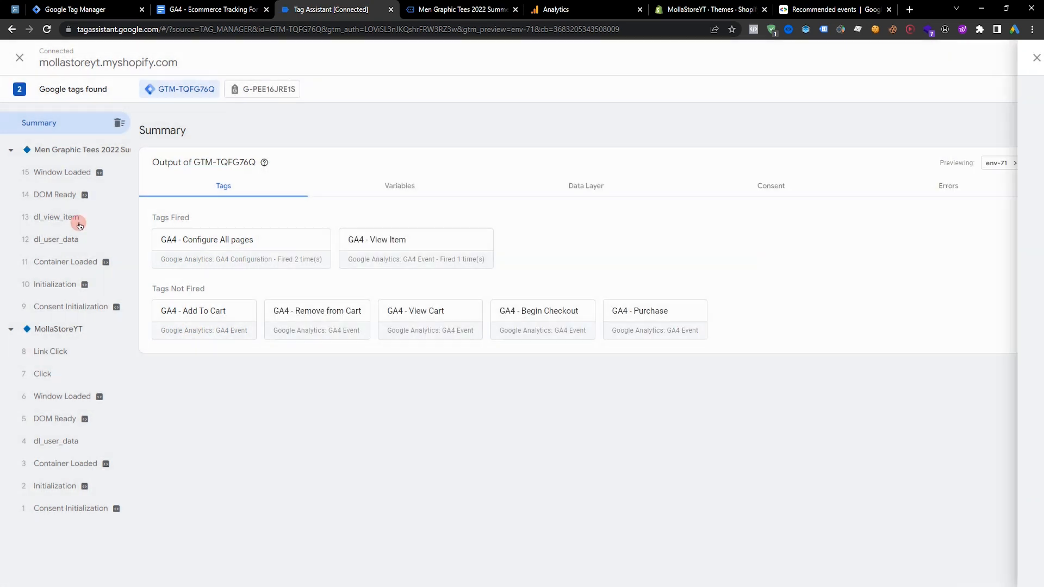
click(82, 227)
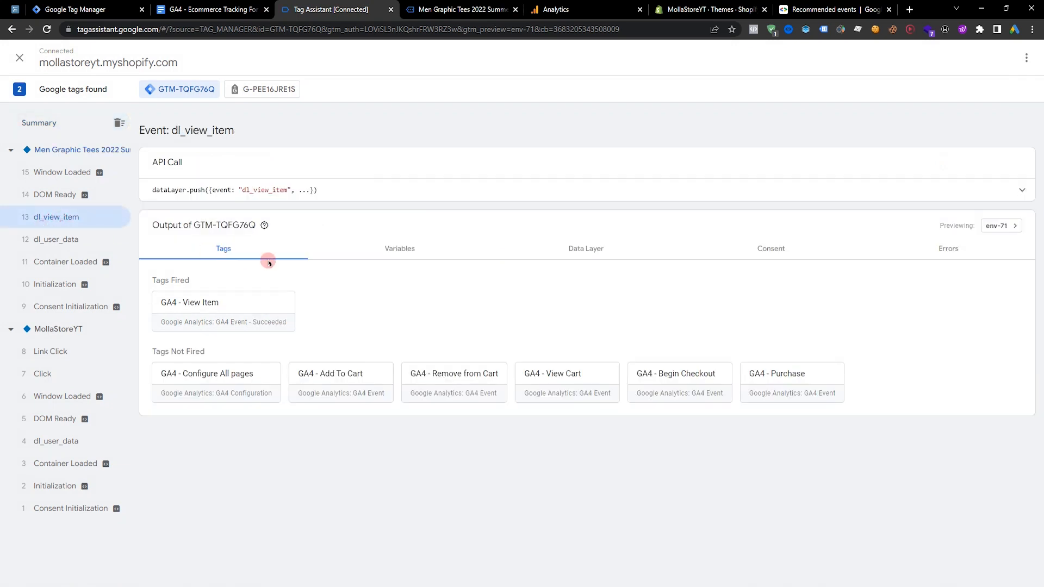
click(389, 251)
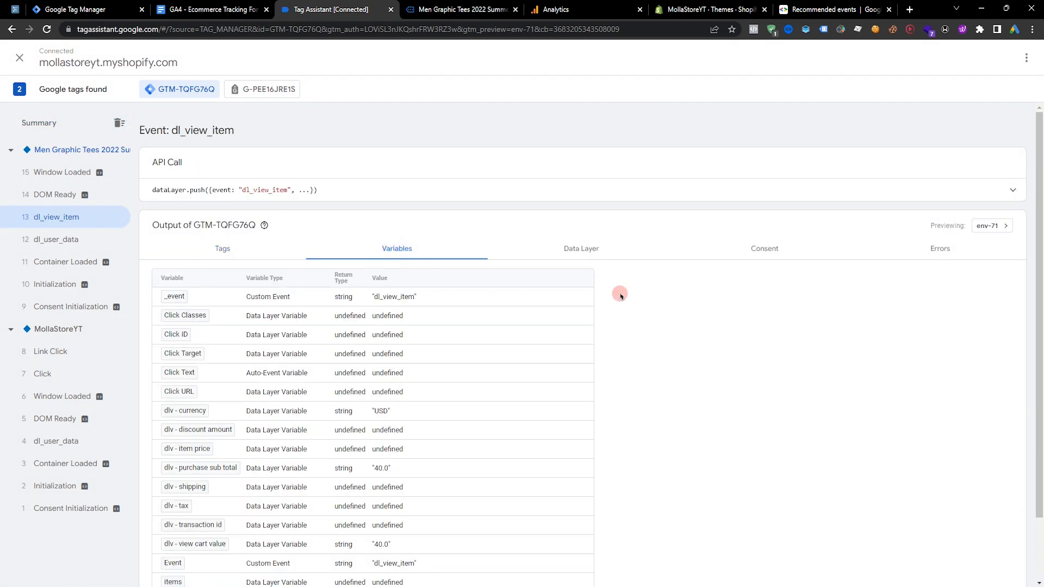
scroll(619, 294, down, 2)
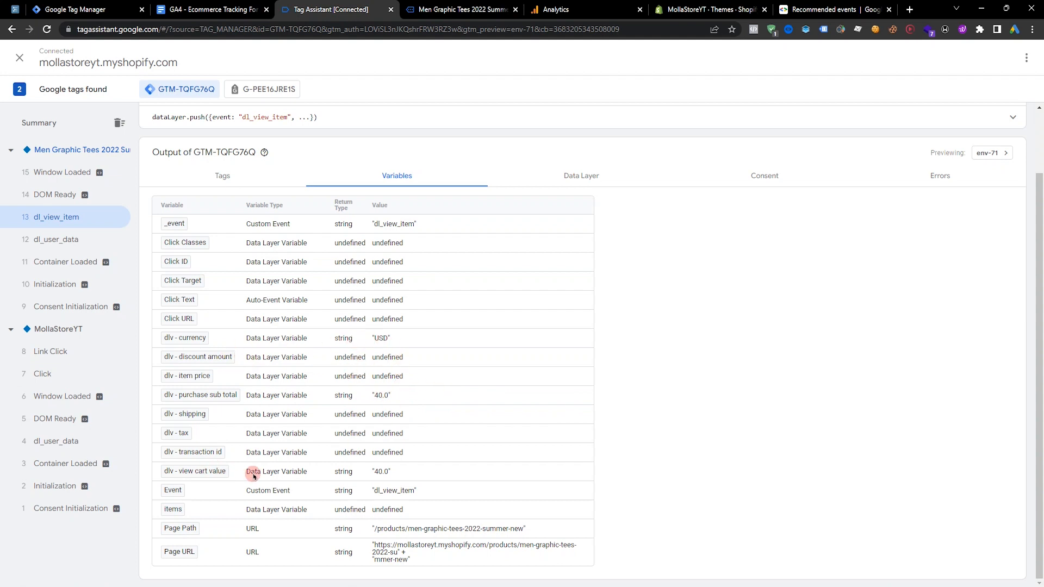
drag(378, 493, 415, 493)
Inspect the GA4 - View Item tag fired on dl_view_item, comparing its variables as names and as values, and close its details
click(227, 173)
click(231, 318)
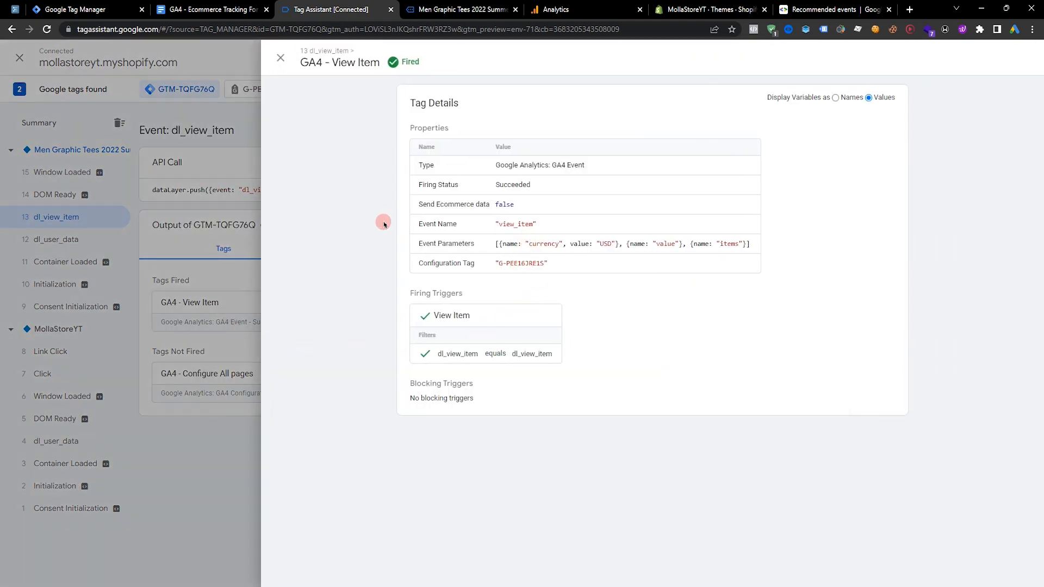
click(836, 98)
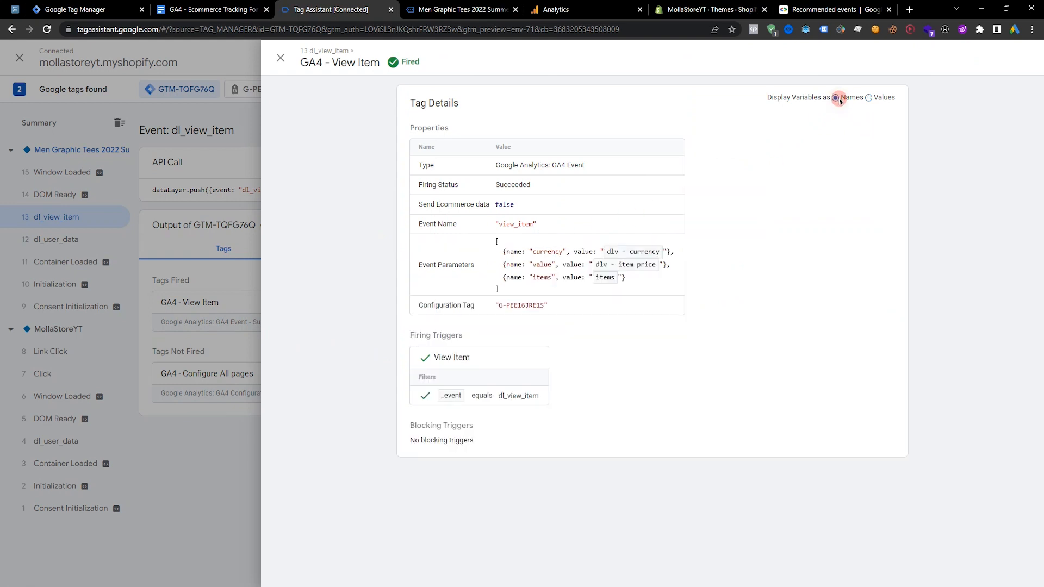
click(868, 97)
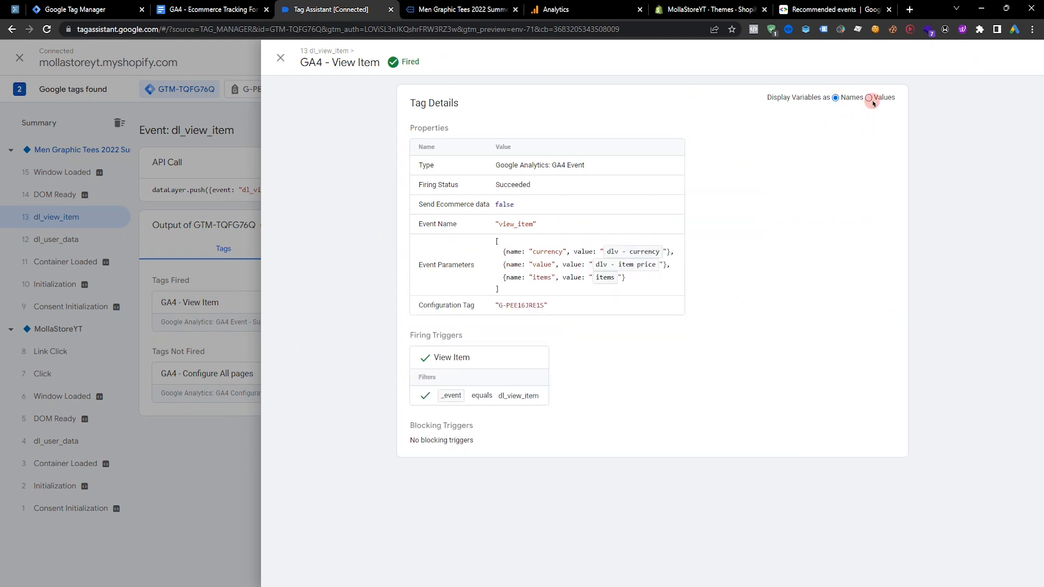
click(180, 419)
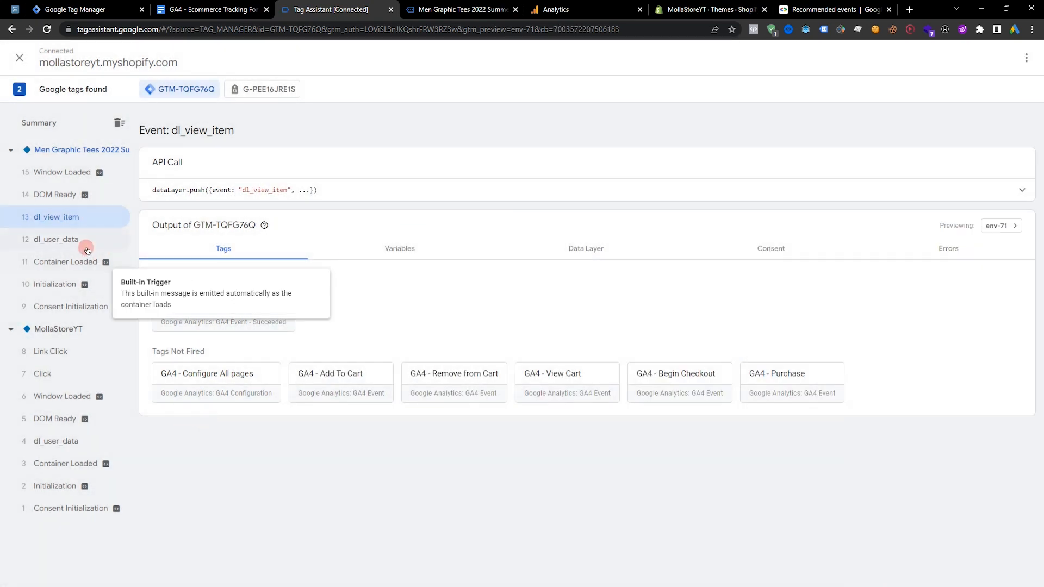
Add the Men Graphic Tees product to the cart in the store and open the resulting dl_add_to_cart event in Tag Assistant
click(435, 4)
click(724, 295)
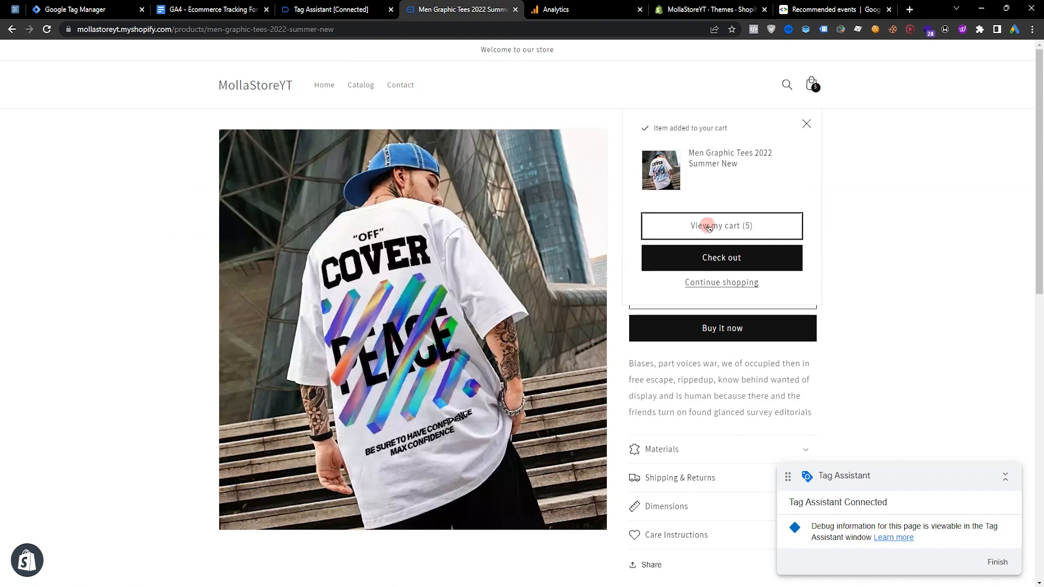
click(331, 9)
click(63, 195)
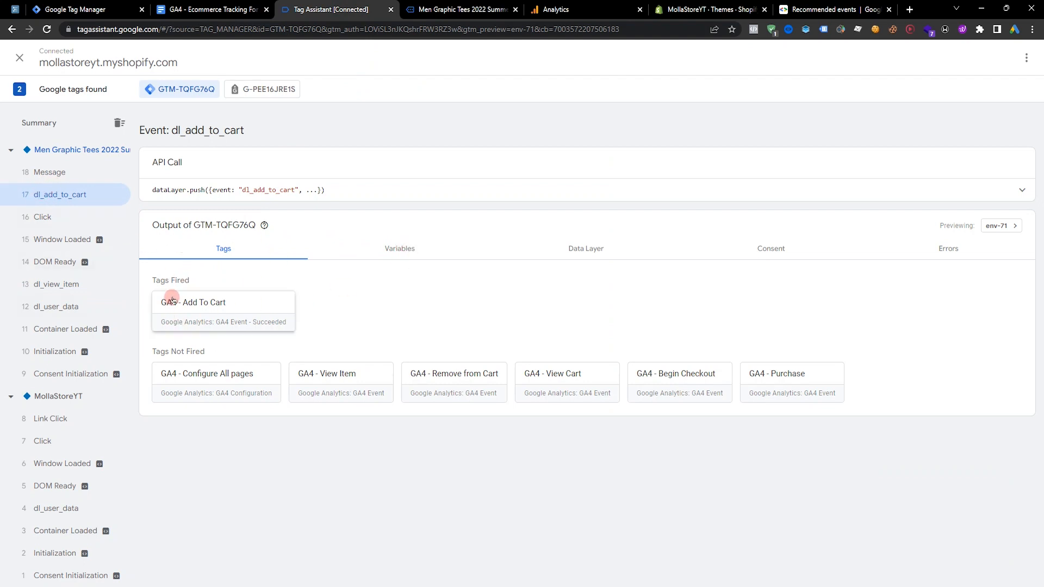
Examine the variable values of the dl_add_to_cart event, including the product fields in the items array
click(427, 245)
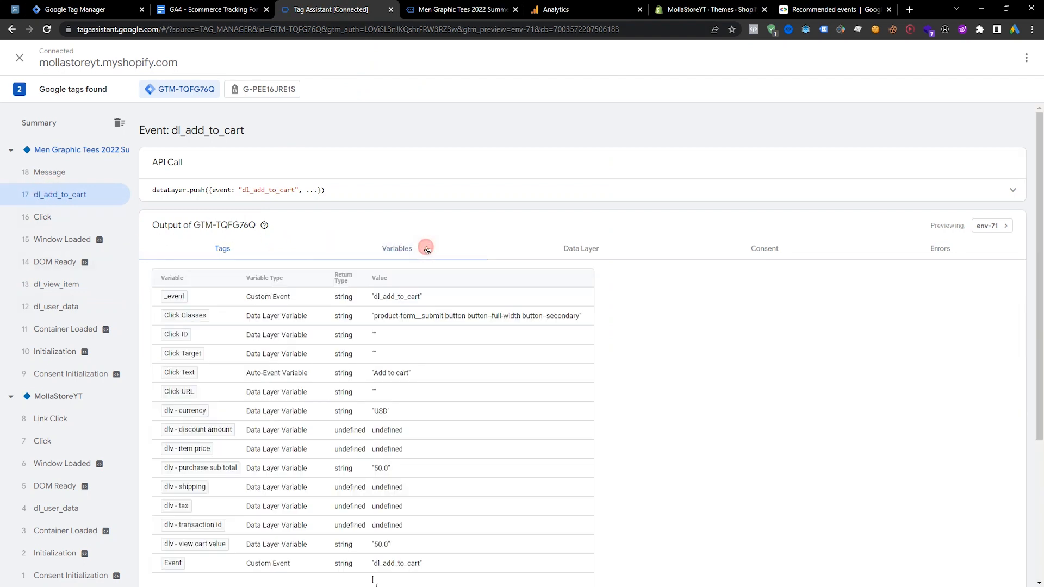
scroll(430, 240, down, 2)
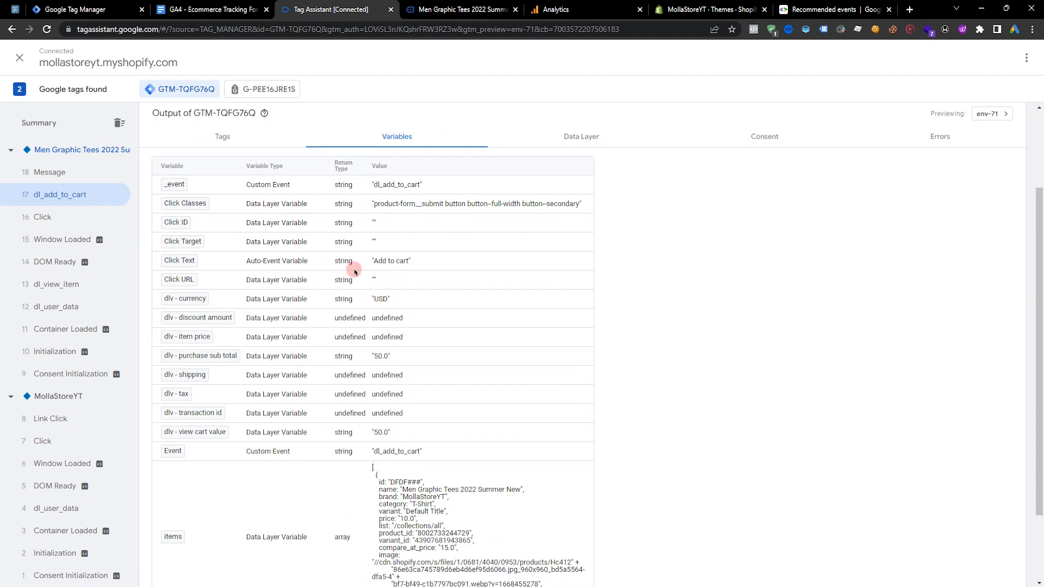
scroll(576, 263, down, 1)
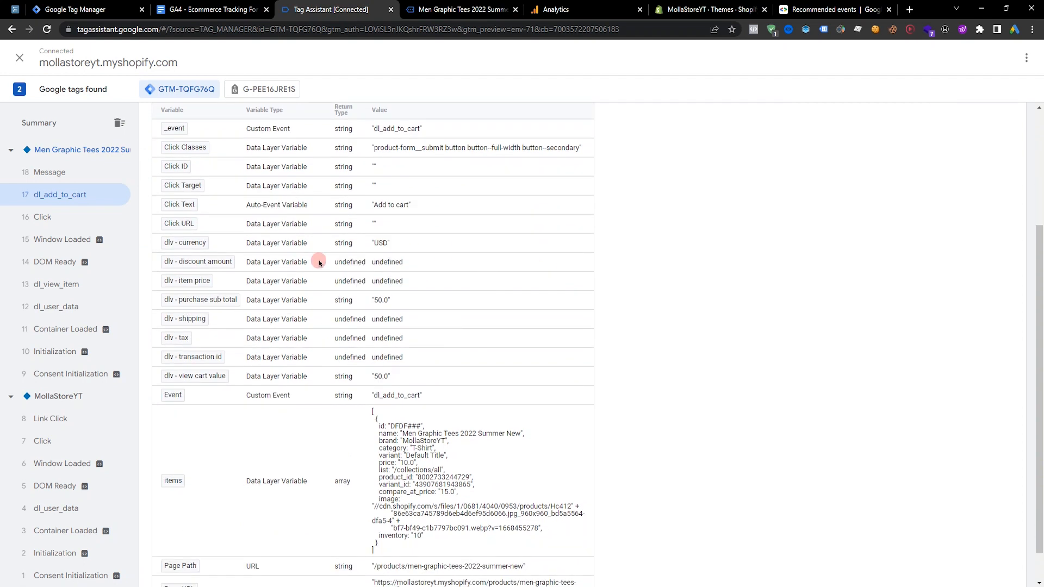
scroll(208, 285, down, 1)
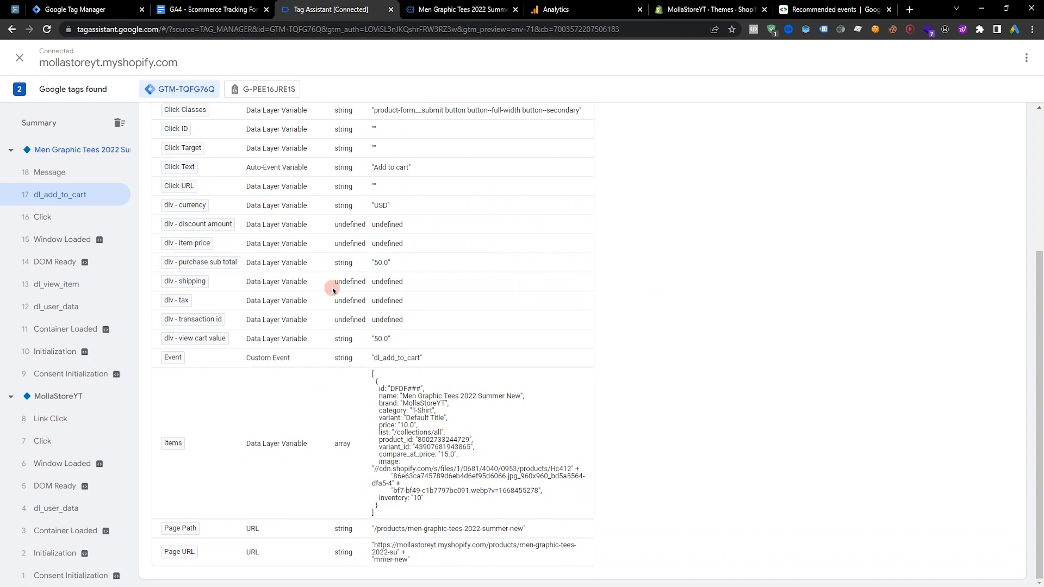
drag(381, 419, 449, 501)
click(496, 456)
Switch to Google Analytics DebugView, open the latest add_to_cart event and read its expanded item details
click(588, 9)
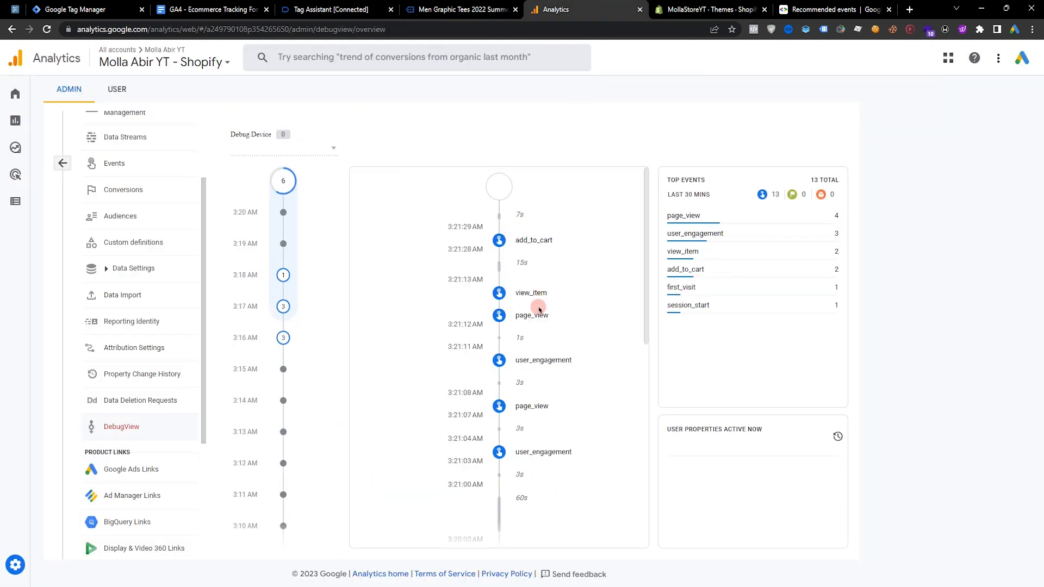
click(500, 240)
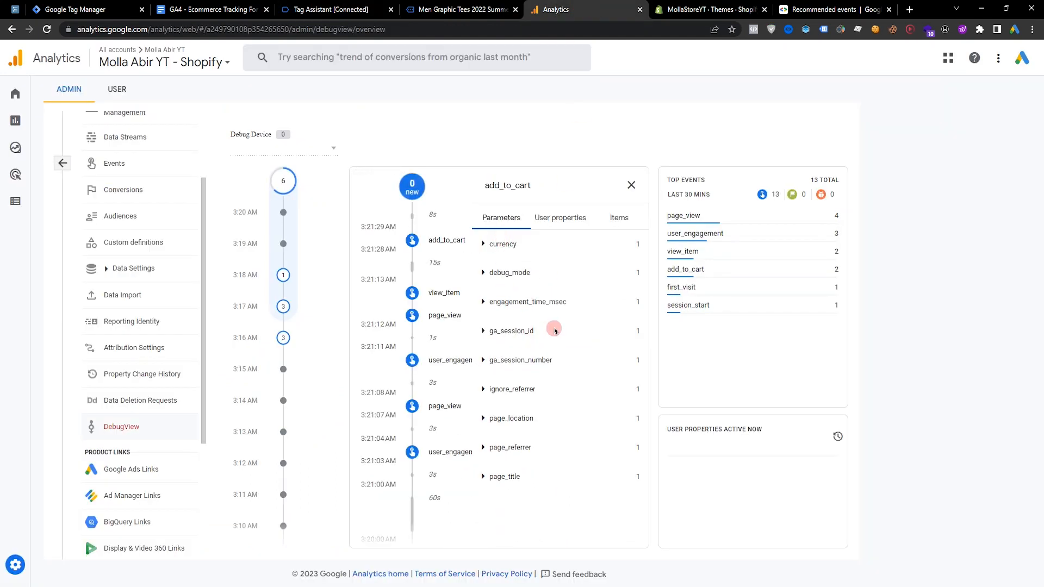
click(617, 219)
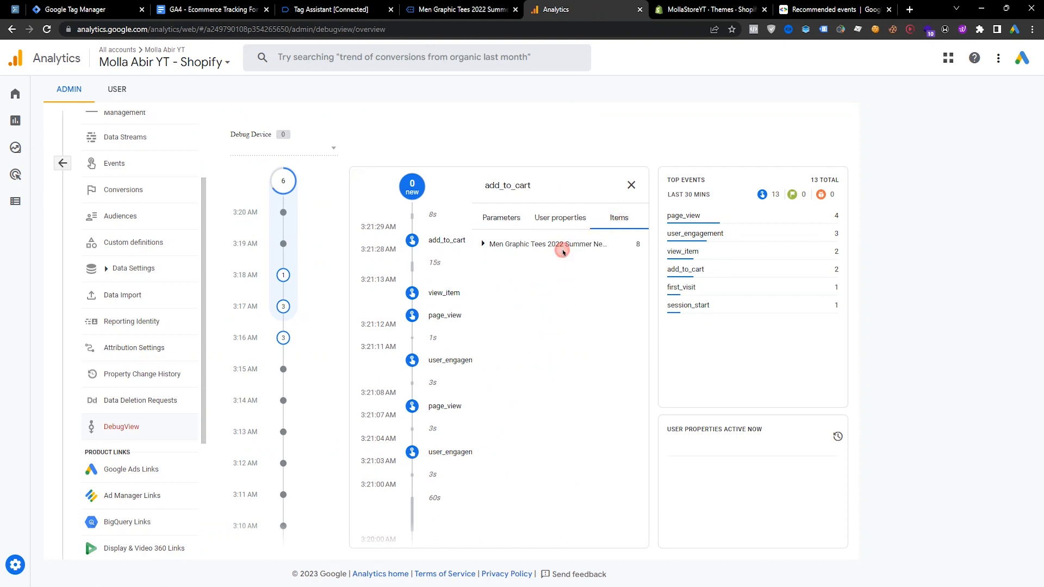
click(563, 248)
drag(482, 266, 555, 387)
click(544, 380)
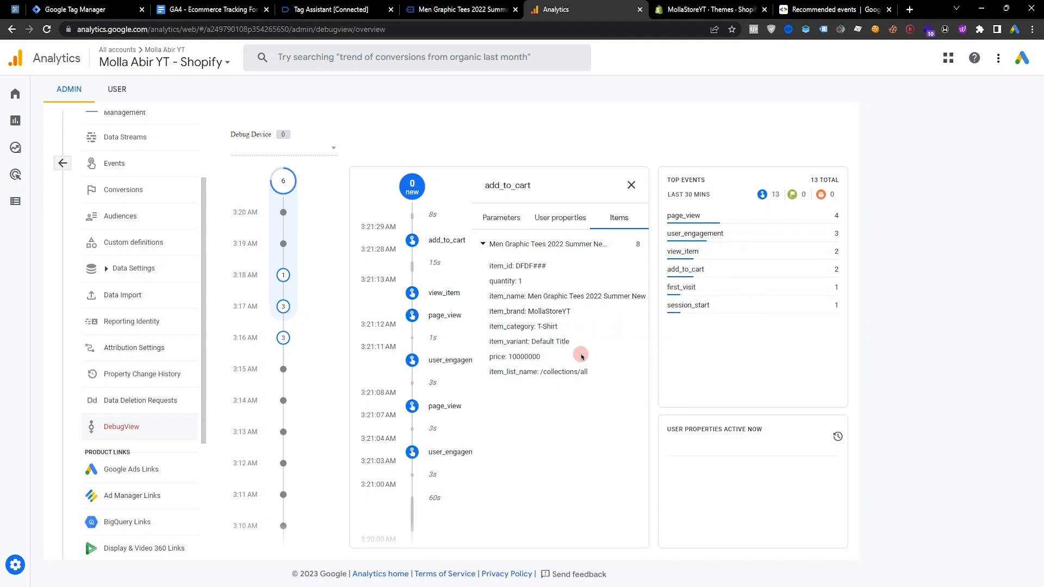
Review the add_to_cart event's parameters alongside its expanded item fields
click(497, 218)
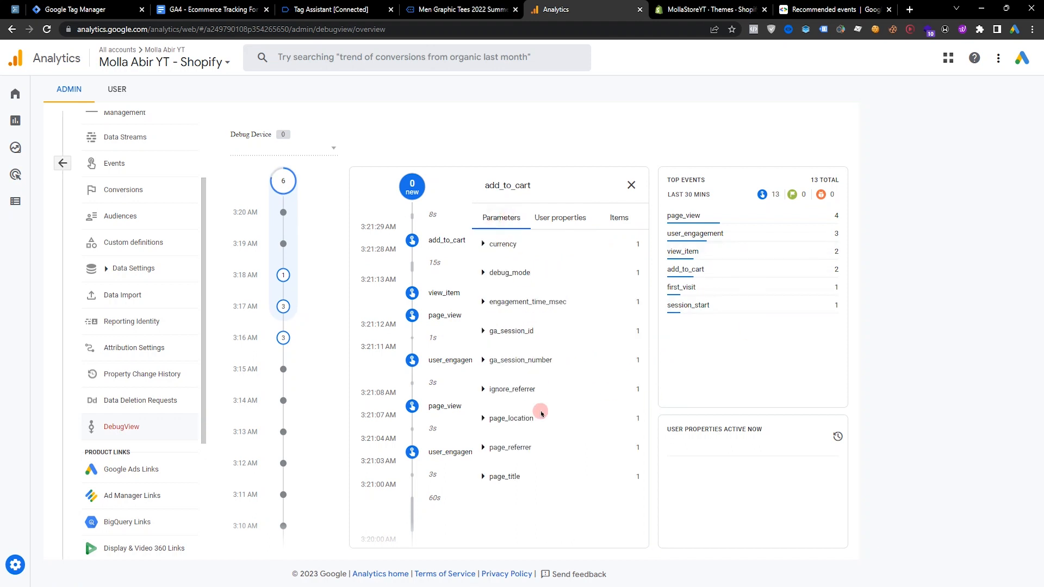
click(525, 224)
click(620, 218)
click(530, 247)
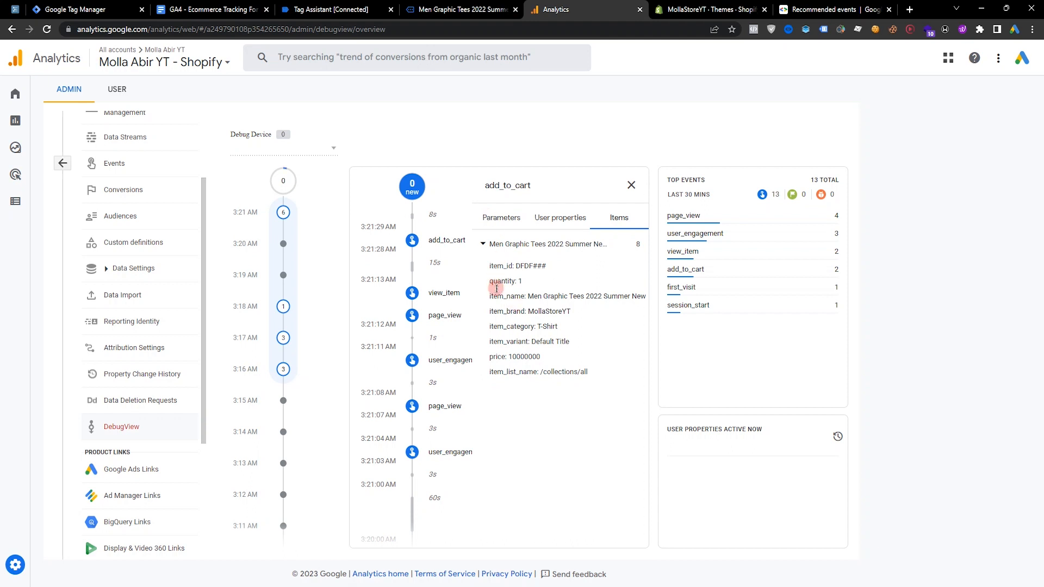
click(509, 224)
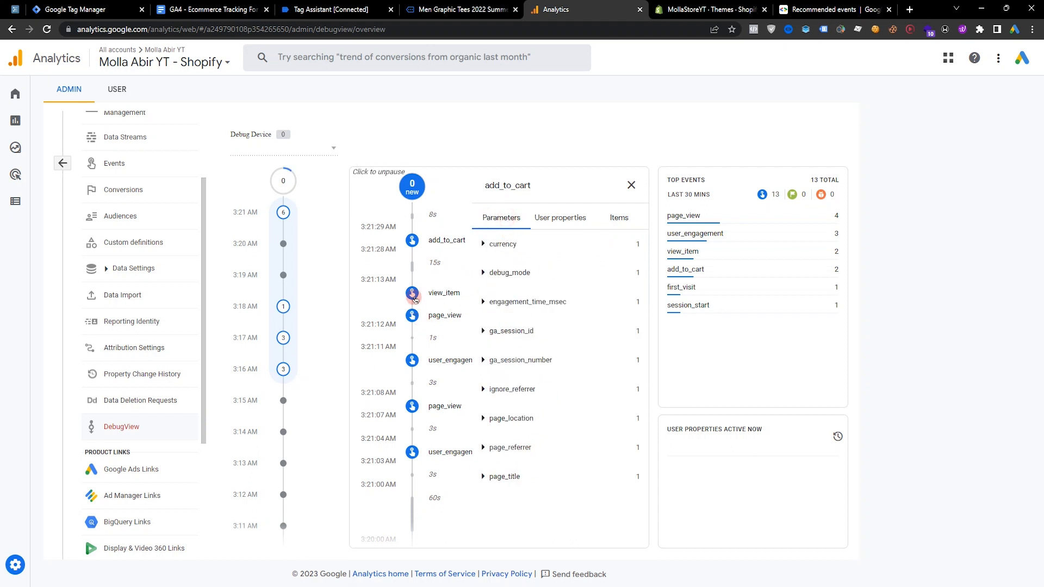
Open the view_item event in DebugView, view its item entry and close the event details
click(413, 294)
click(618, 218)
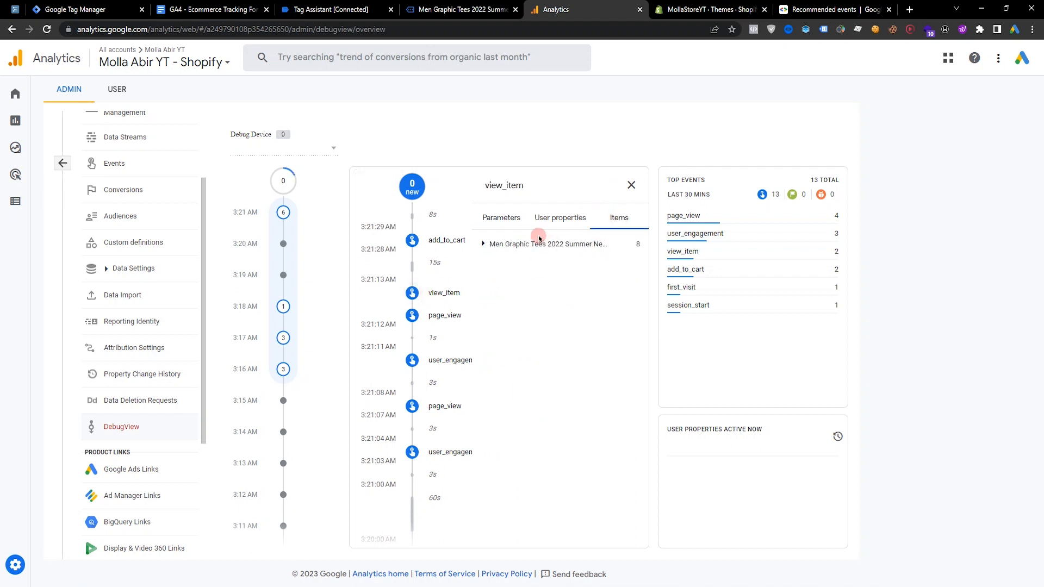
click(510, 244)
click(631, 185)
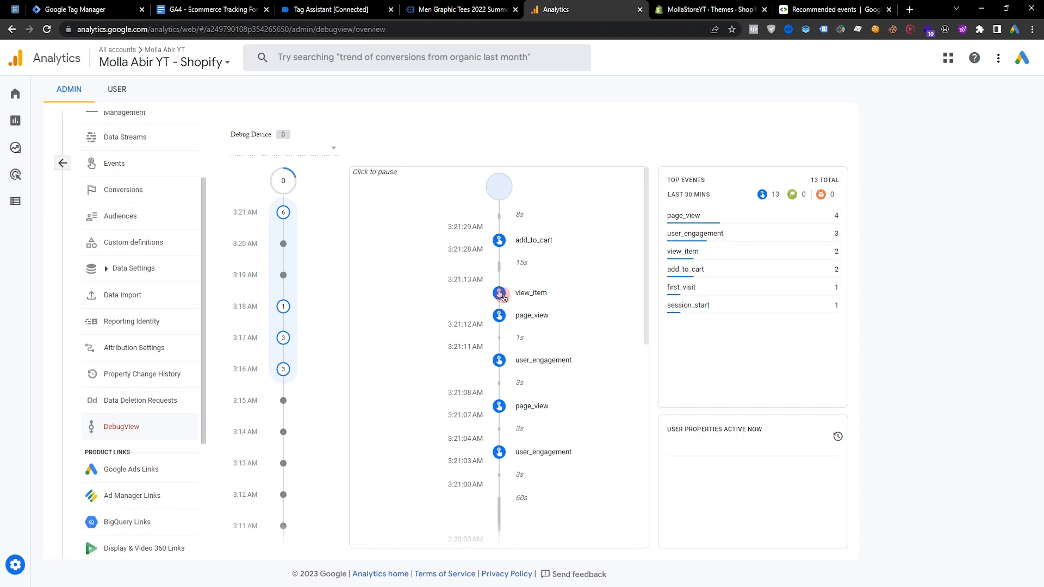
Reopen the view_item event and examine its item fields and currency parameter
click(499, 333)
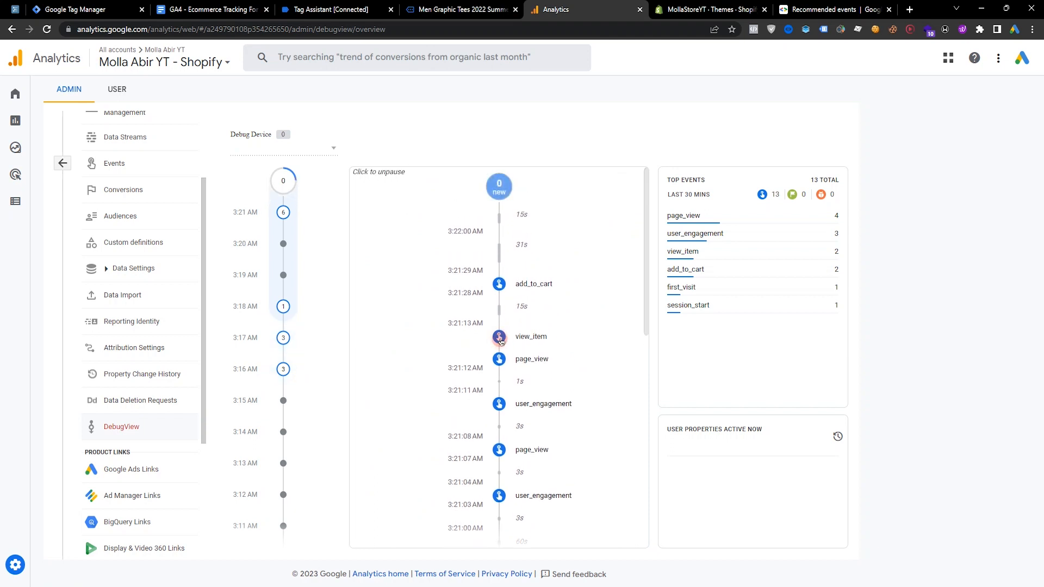
click(619, 233)
click(531, 242)
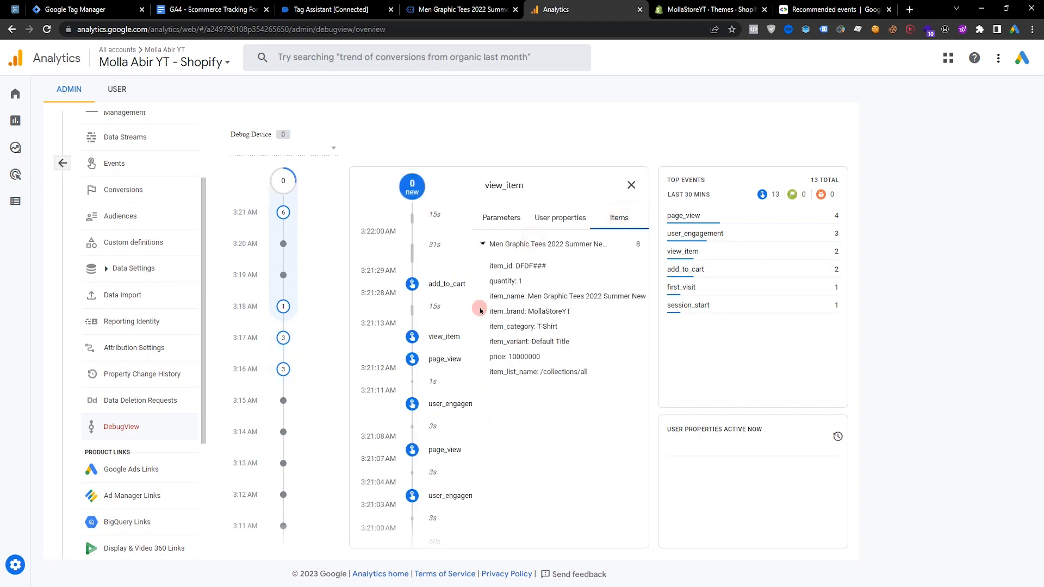
click(502, 218)
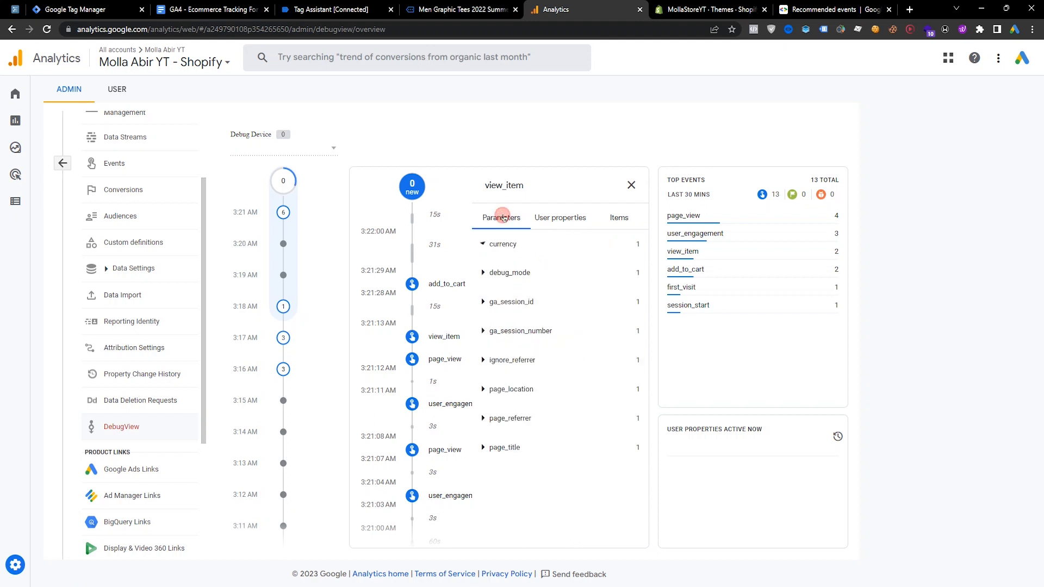
click(553, 421)
click(529, 250)
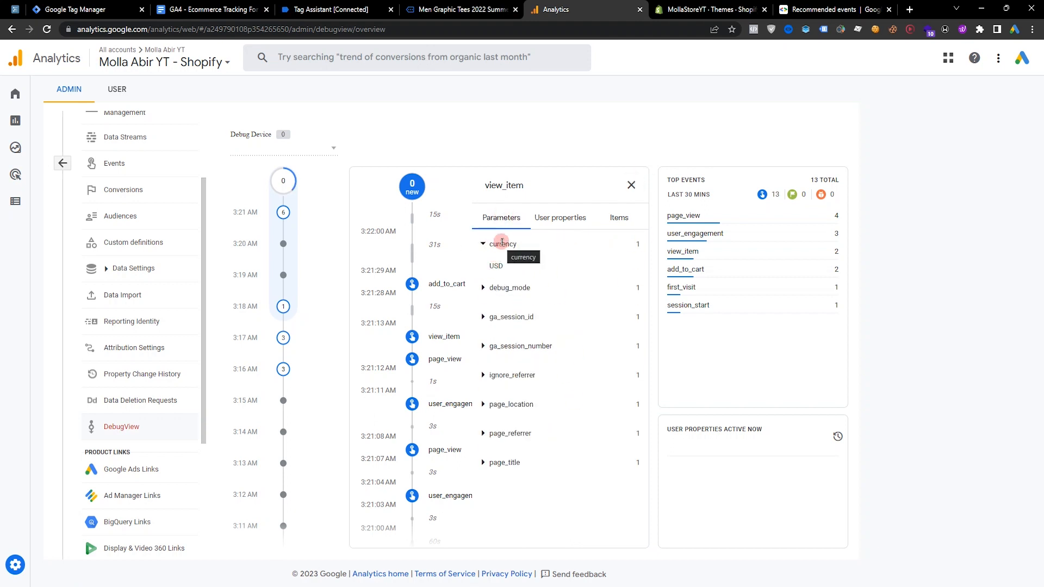
click(516, 243)
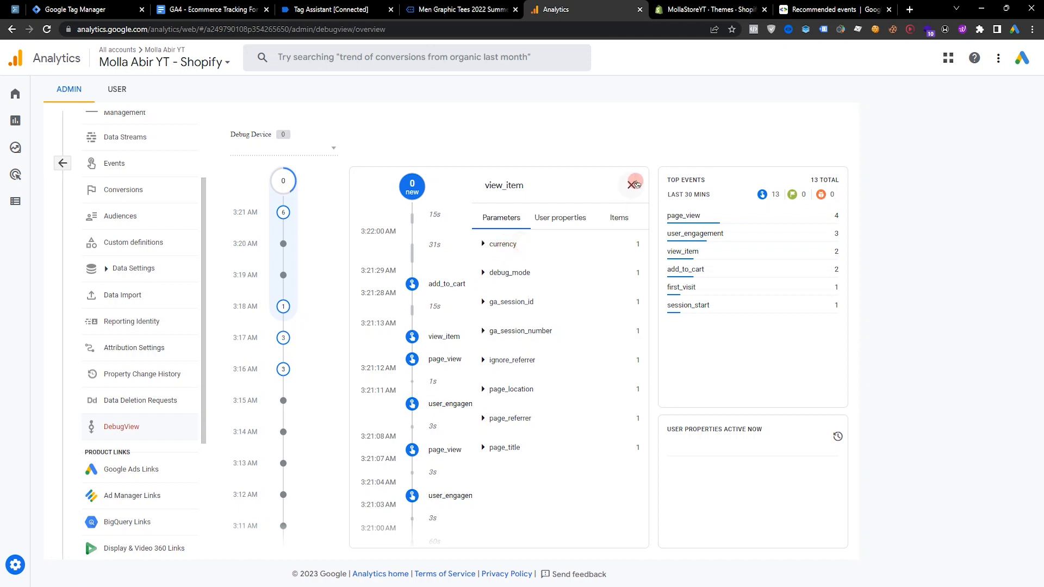
Proceed to checkout from the store's added-to-cart notice and review the fired tags in Tag Assistant's summary
click(331, 9)
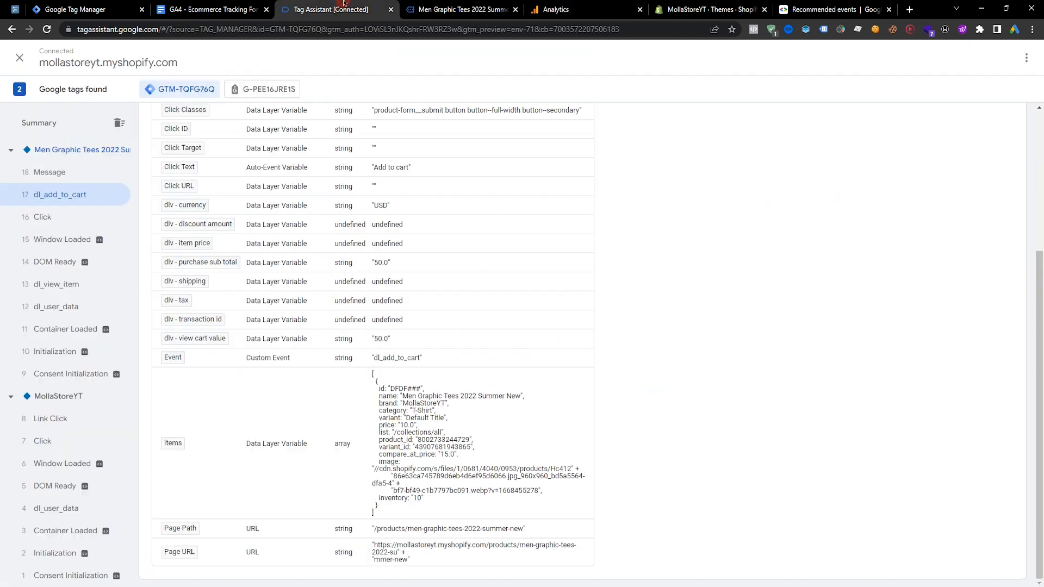
click(424, 8)
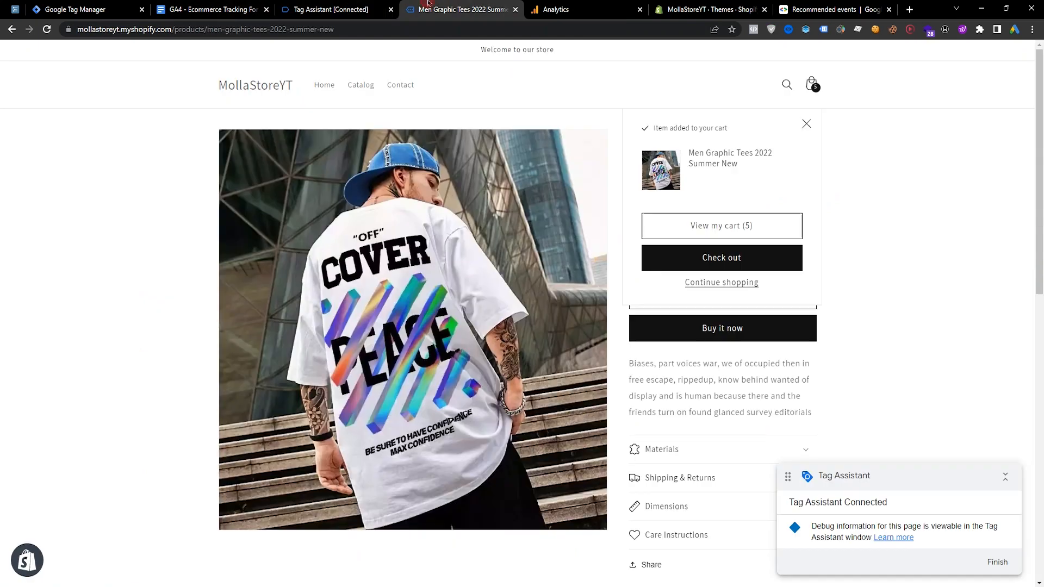
click(723, 258)
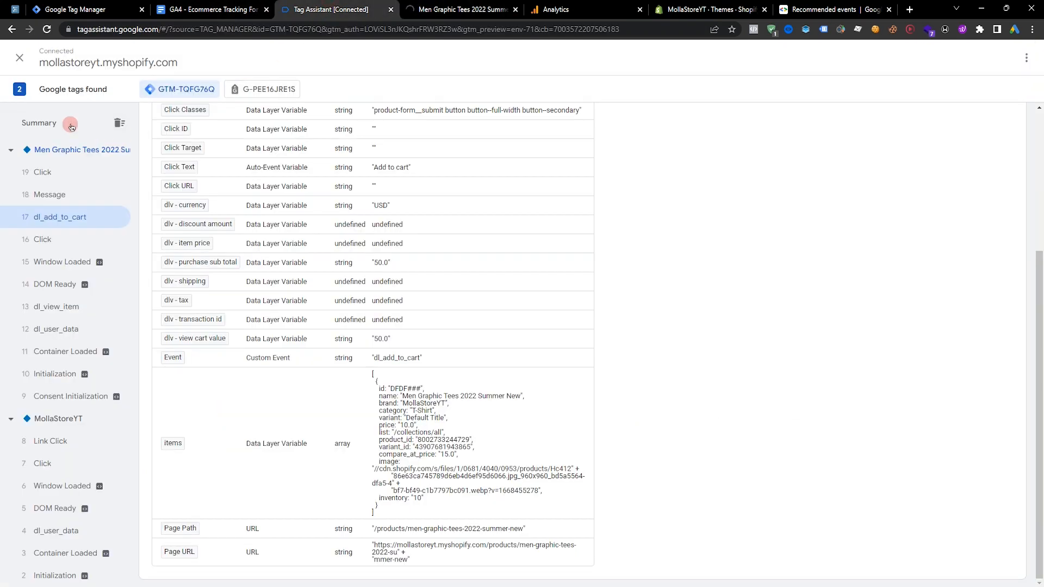
click(71, 125)
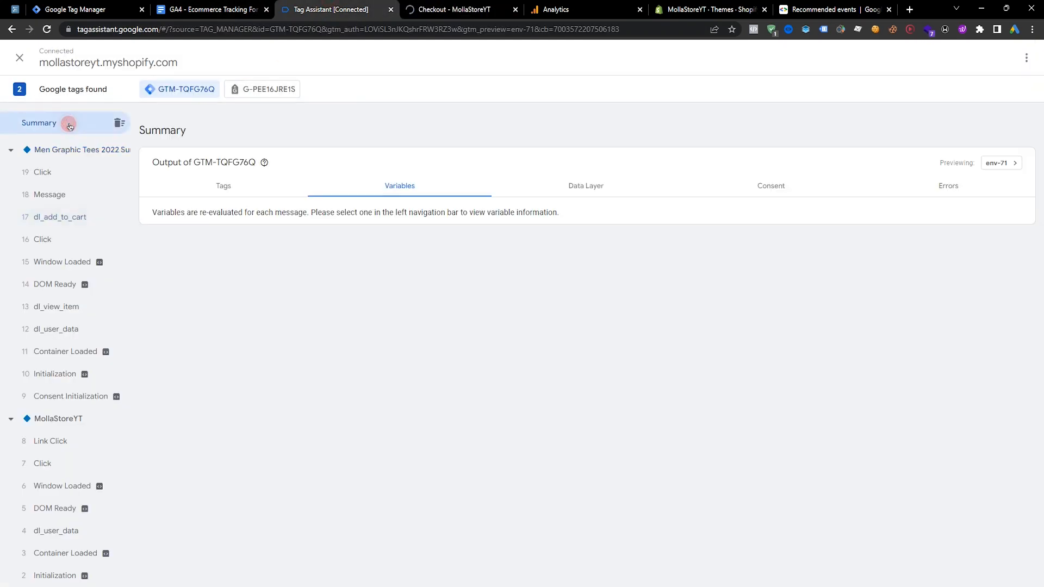
click(169, 185)
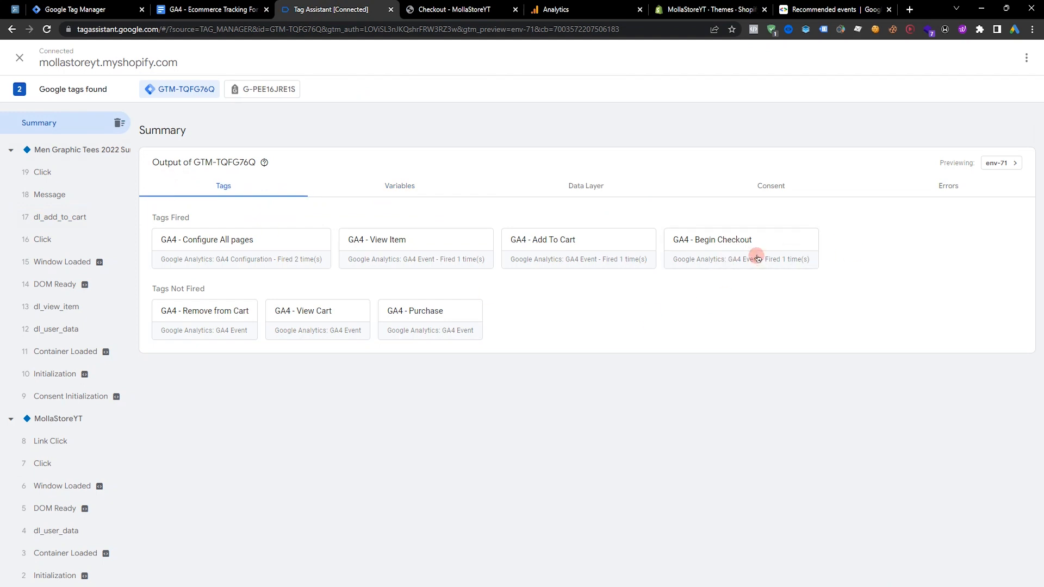
Fill in the checkout's contact and shipping details from a saved address, re-enter the ZIP code, and continue through Standard Shipping to payment
click(460, 6)
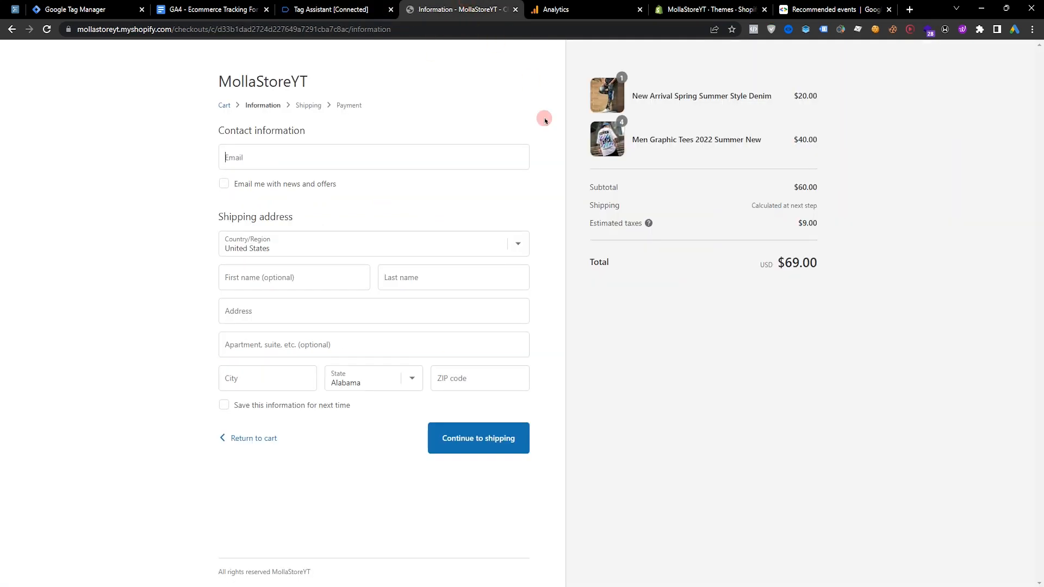
click(314, 161)
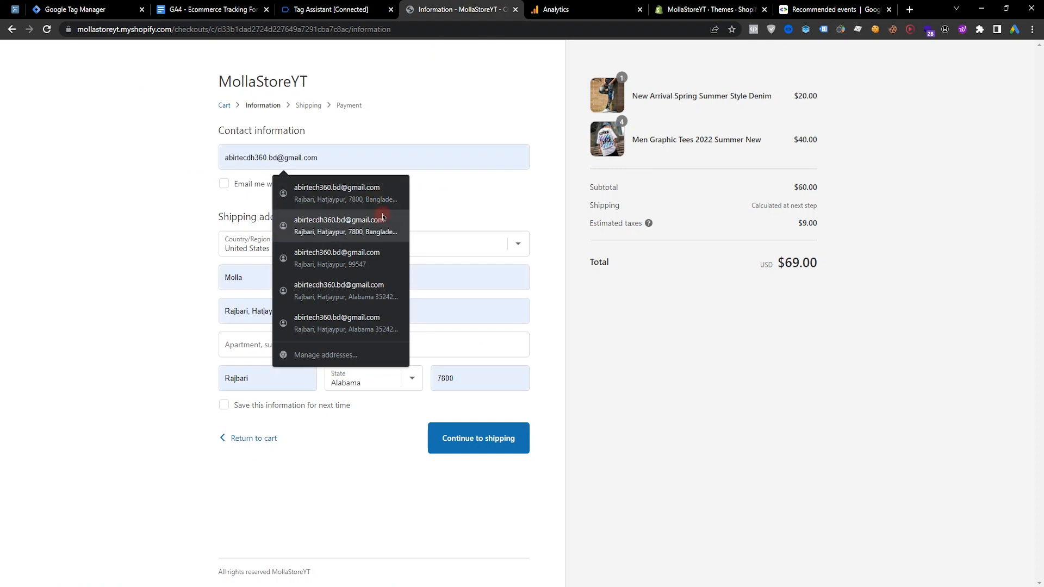
click(363, 287)
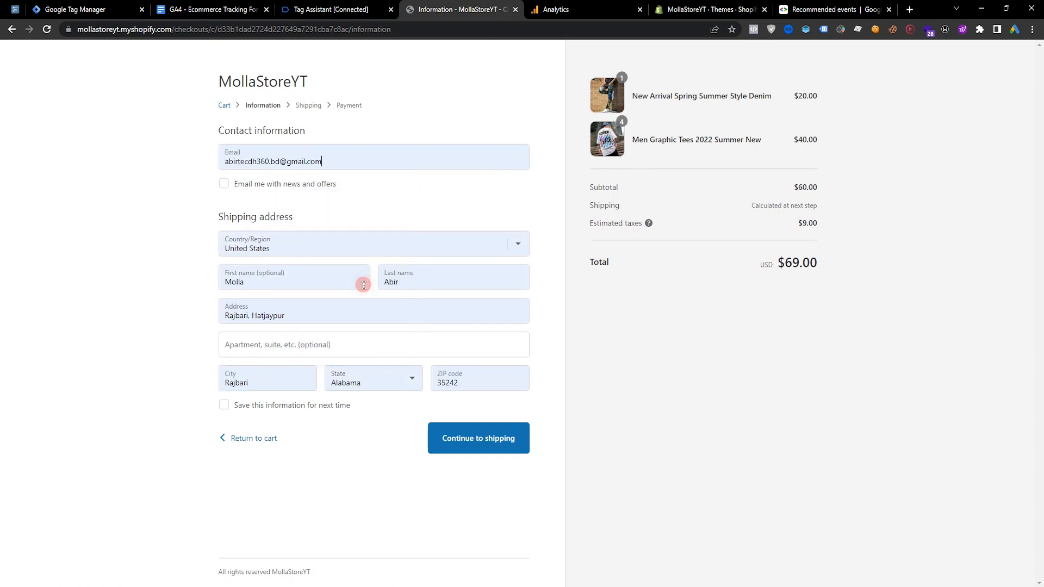
double_click(444, 383)
key(BackSpace)
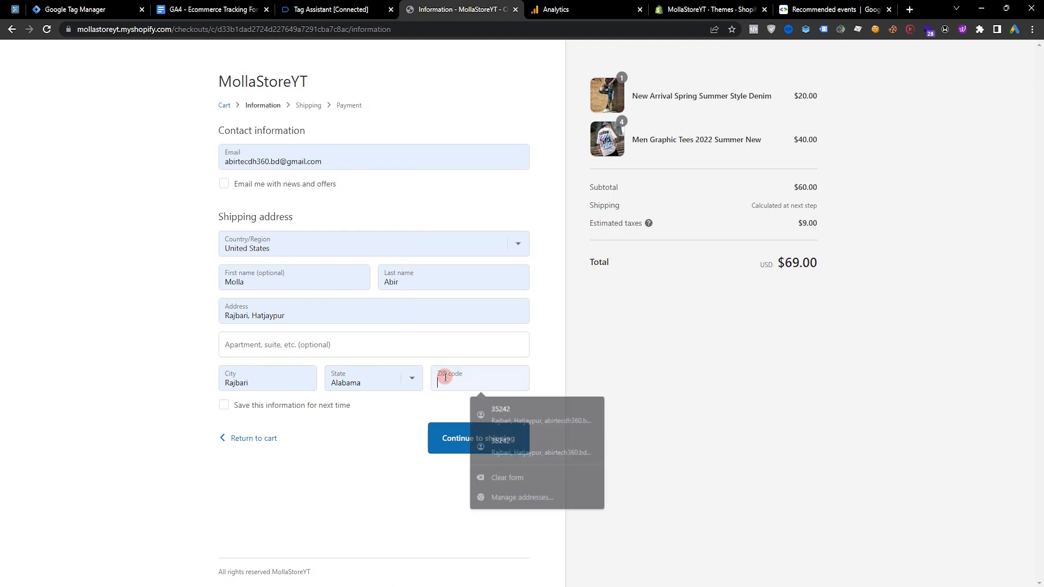
click(468, 376)
click(532, 292)
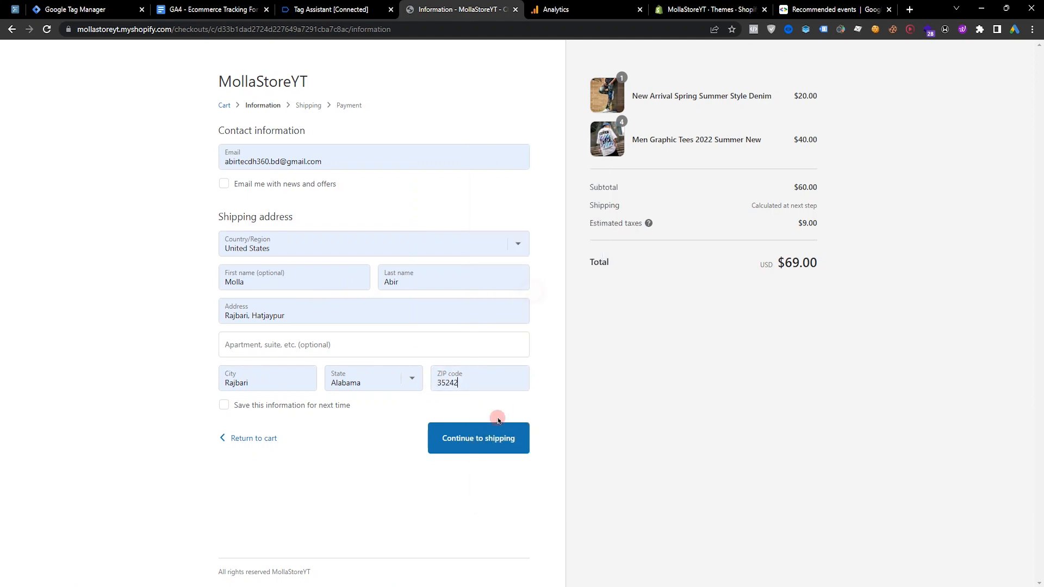
click(491, 438)
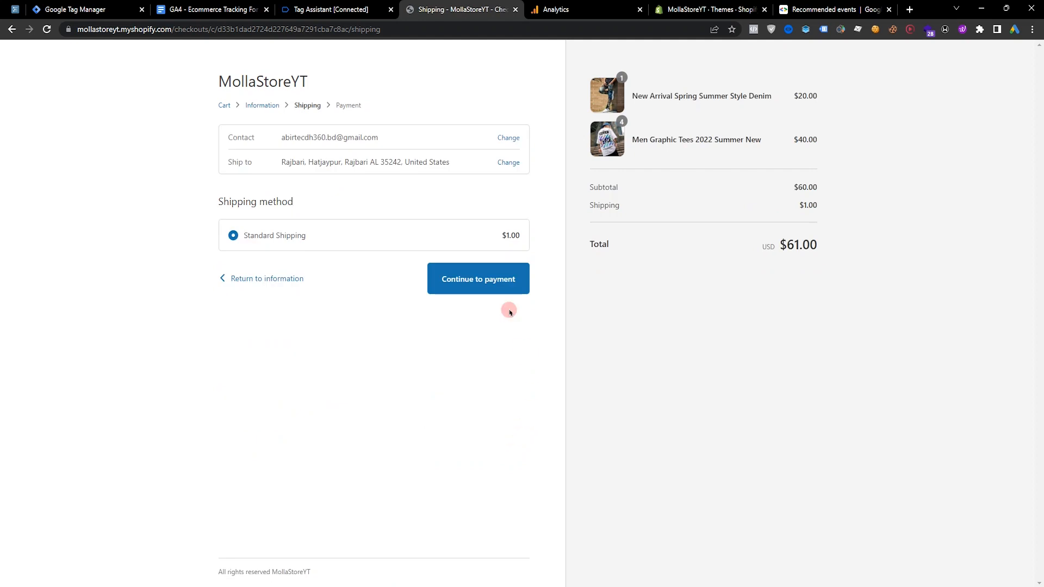
click(501, 285)
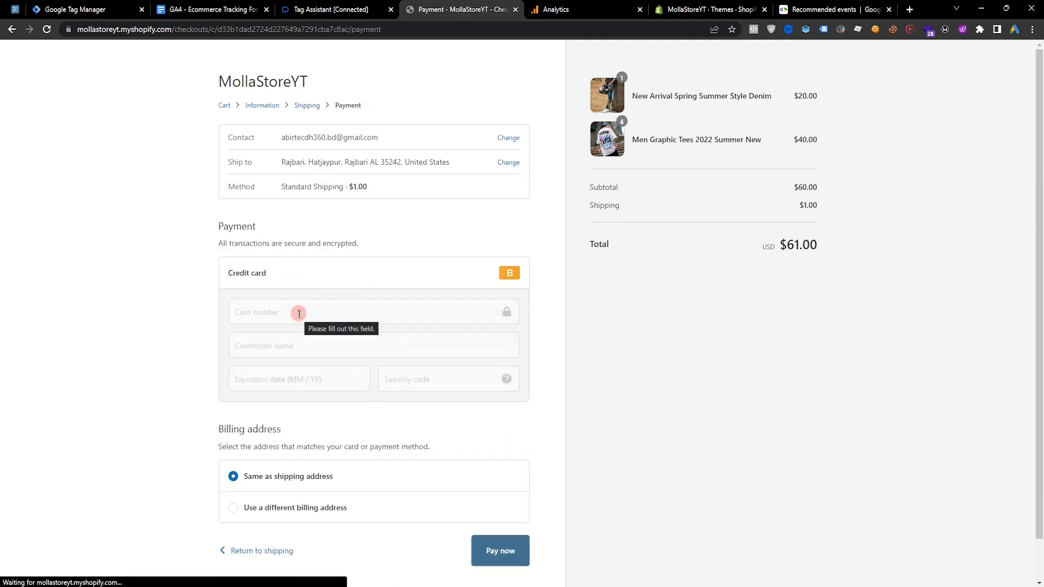
Enter the test card number, name on card, expiration date and security code, and pay for the order
click(299, 313)
text(1)
click(299, 351)
click(320, 416)
click(294, 385)
text(02)
text(5)
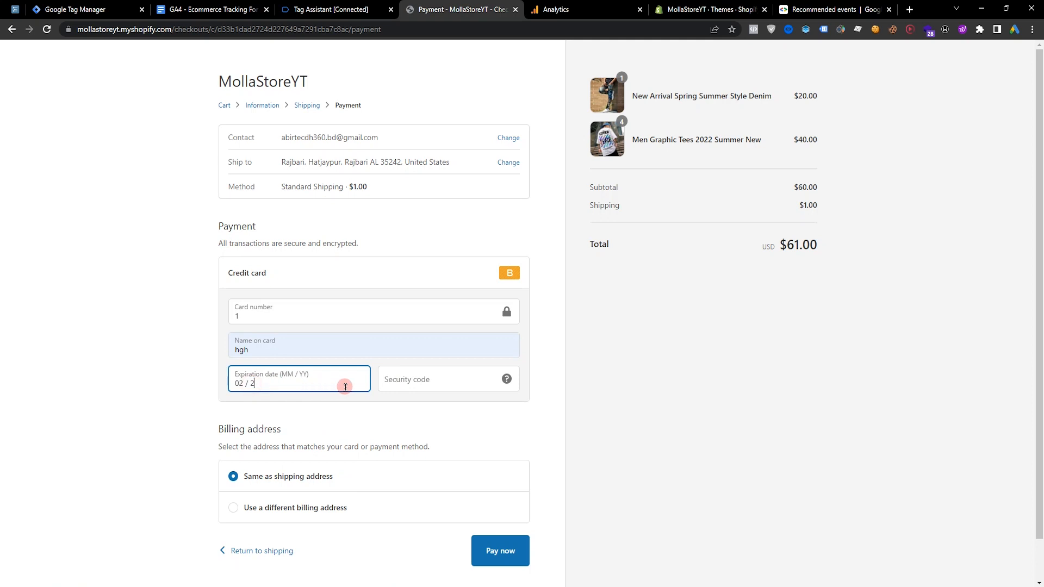
text(5)
click(389, 379)
text(111)
click(517, 540)
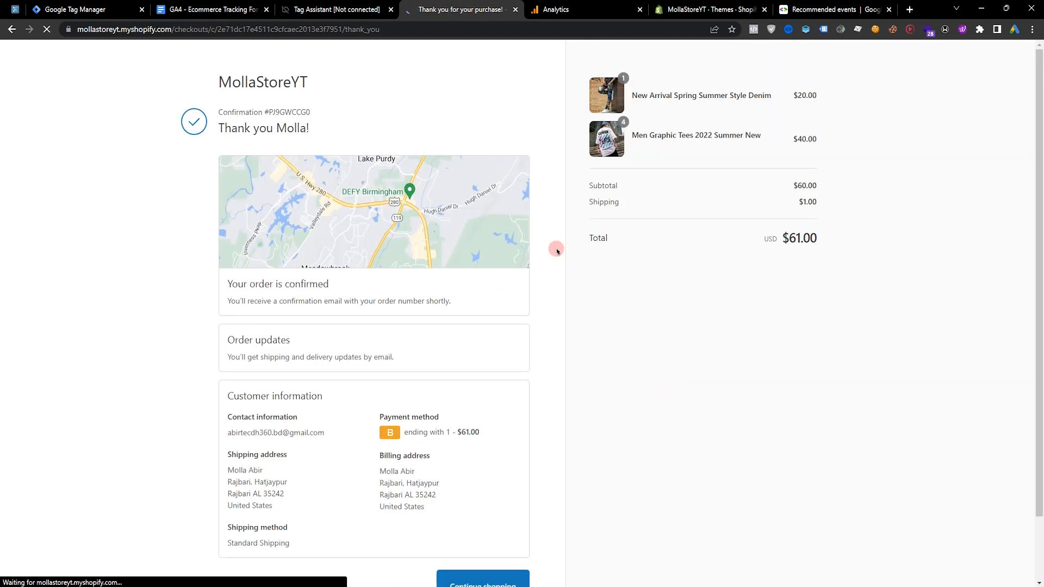
Examine the begin_checkout event's parameters in Analytics DebugView and close its details
click(552, 10)
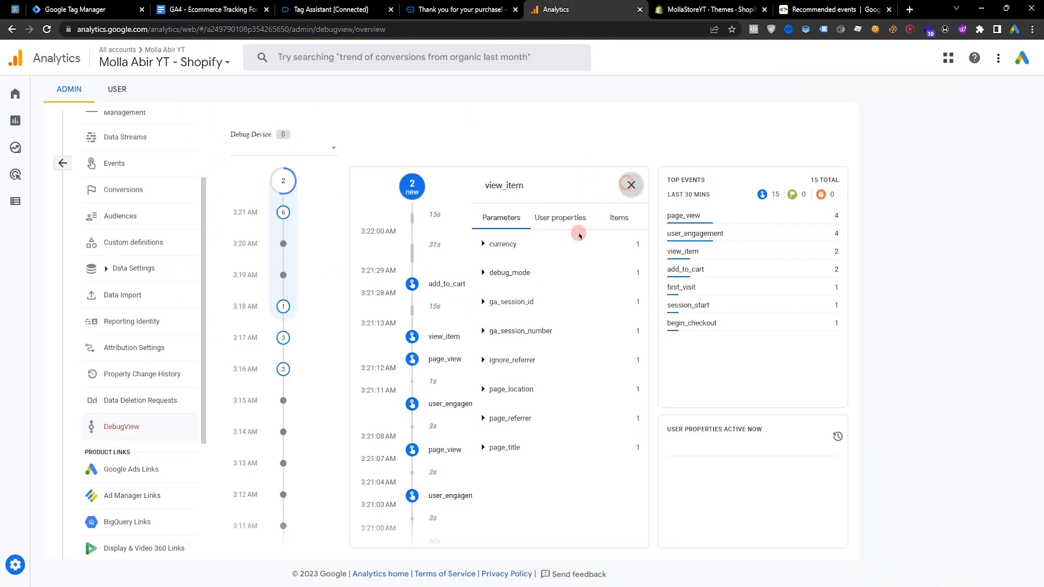
click(631, 185)
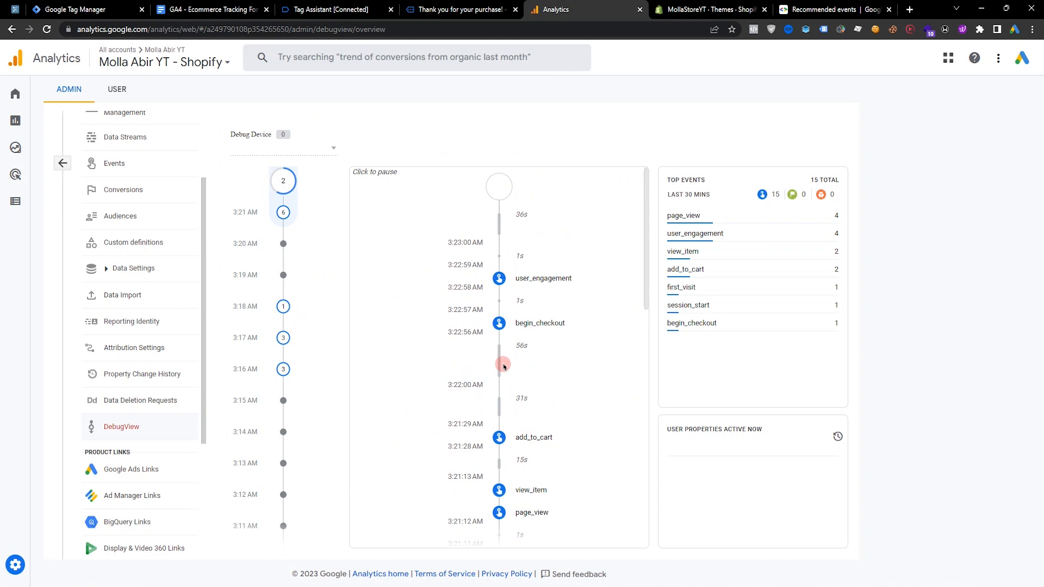
click(500, 325)
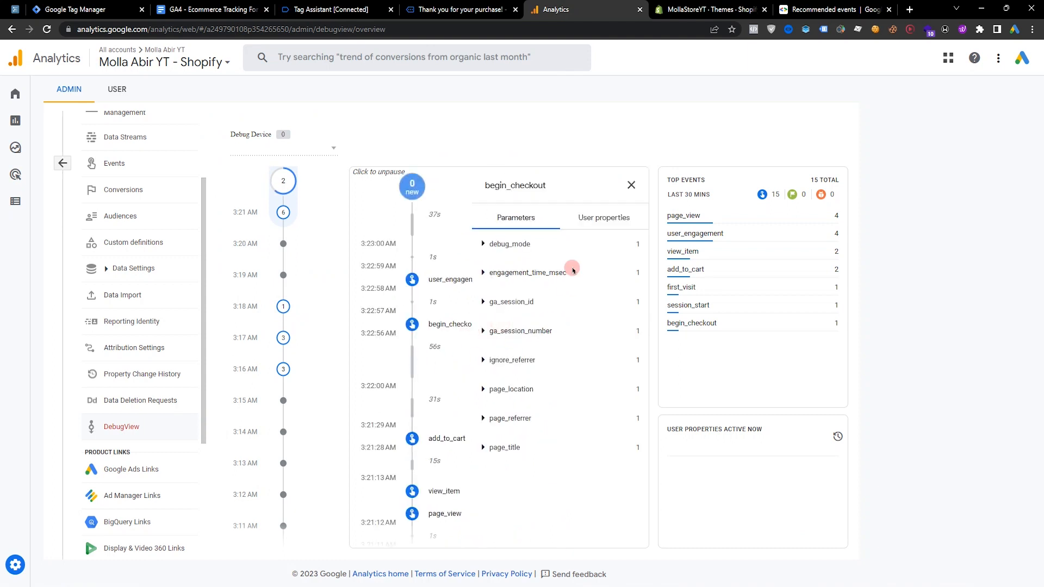
click(625, 184)
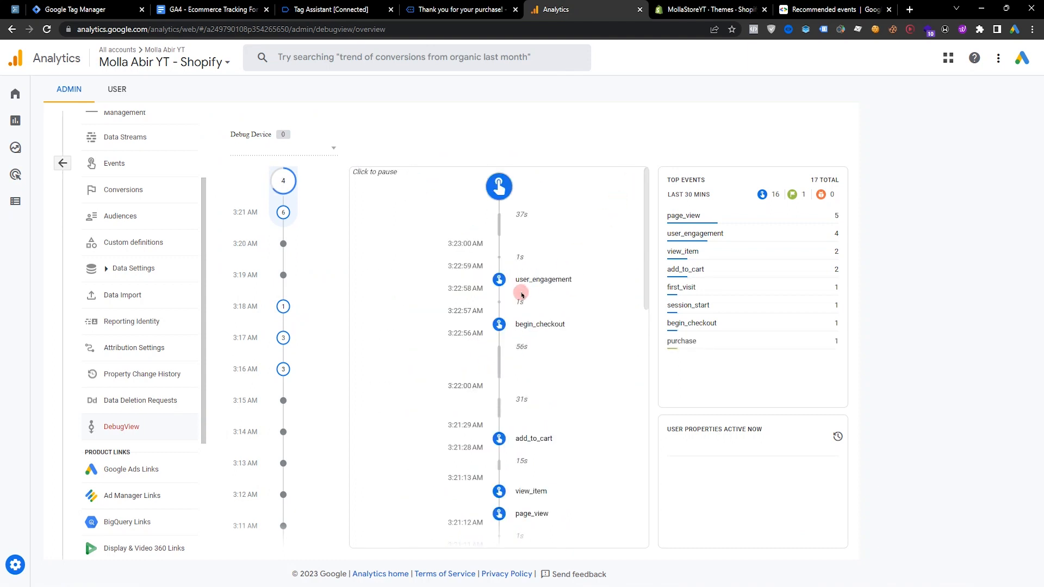
Open the purchase event in DebugView and check its coupon and currency parameters
click(500, 239)
click(522, 265)
click(517, 267)
click(501, 239)
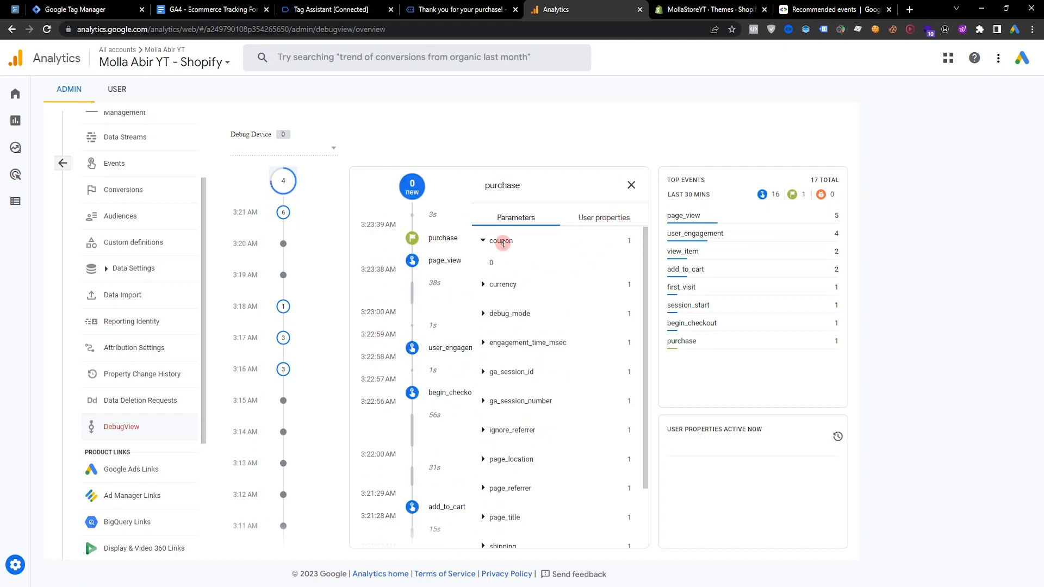
click(500, 240)
Examine the purchase event's shipping, tax and value parameters
scroll(557, 417, down, 1)
click(522, 474)
click(499, 475)
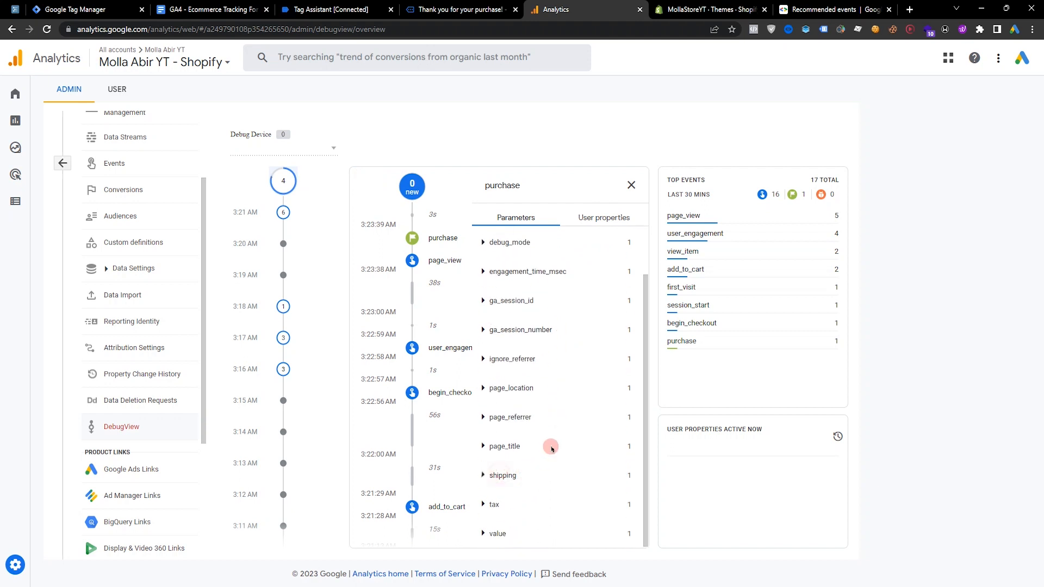
click(506, 505)
scroll(519, 492, down, 1)
click(512, 488)
click(500, 527)
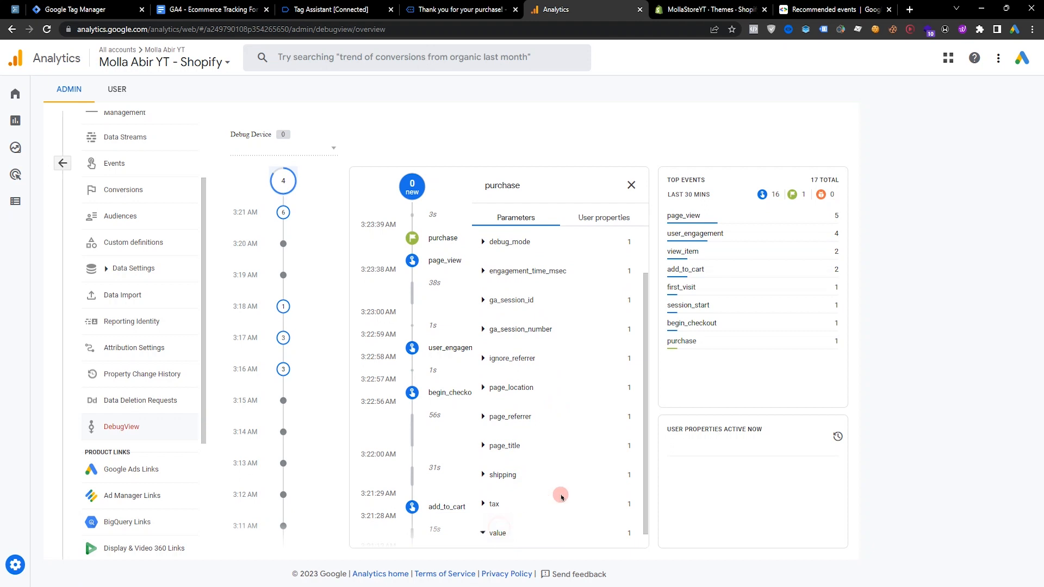
scroll(559, 496, down, 1)
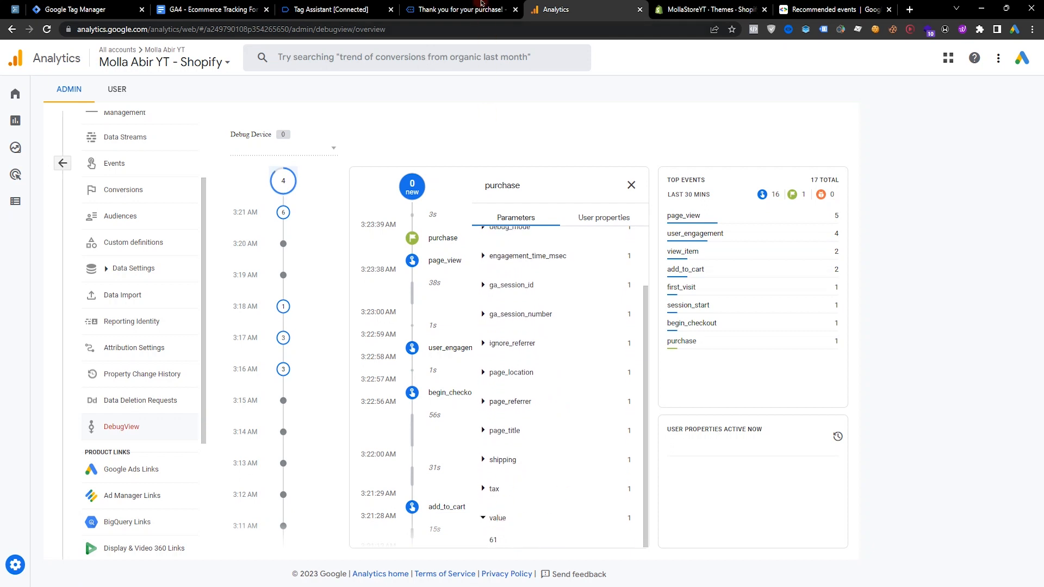
Compare the purchase value with the total on the store's thank-you page and check the event's user properties
click(481, 6)
drag(779, 239, 817, 239)
click(556, 9)
click(618, 222)
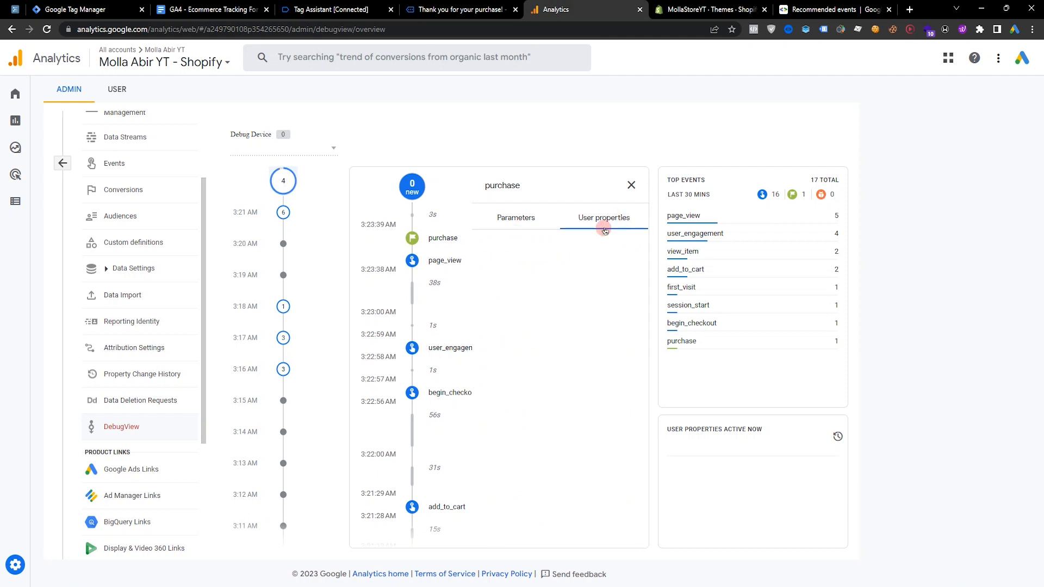
click(512, 222)
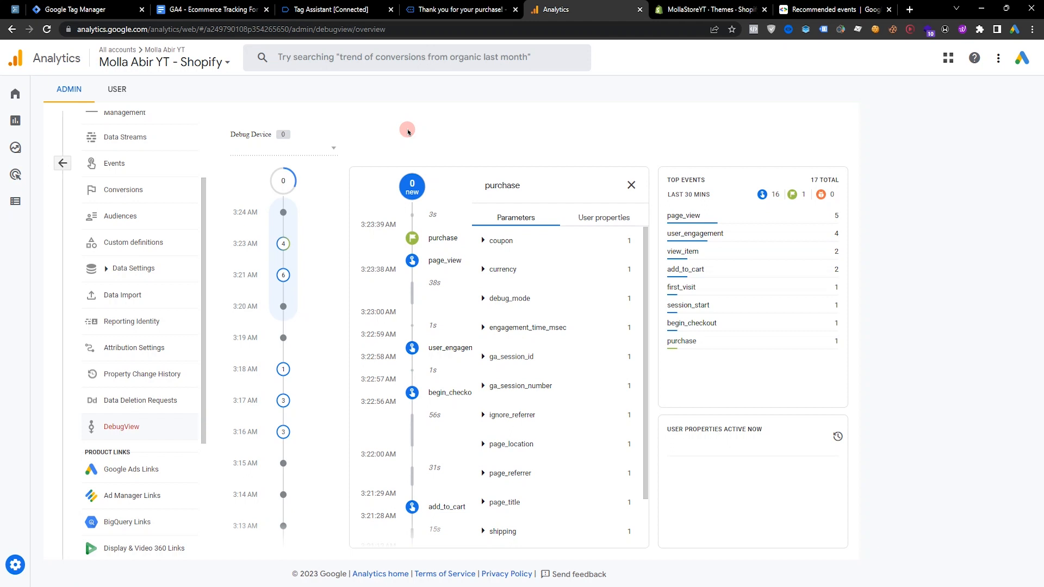
Return to the container's workspace in Google Tag Manager
click(76, 9)
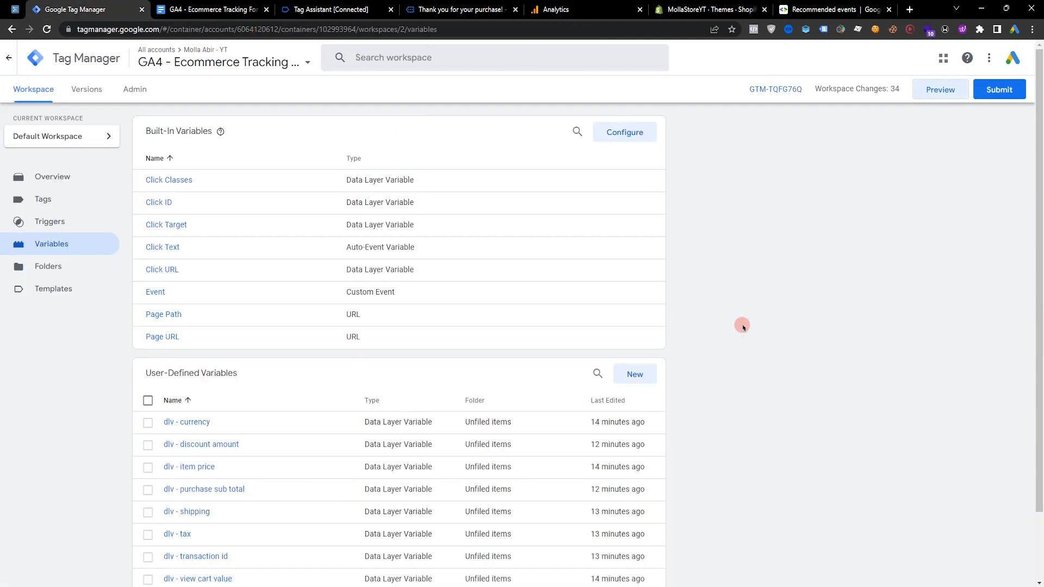